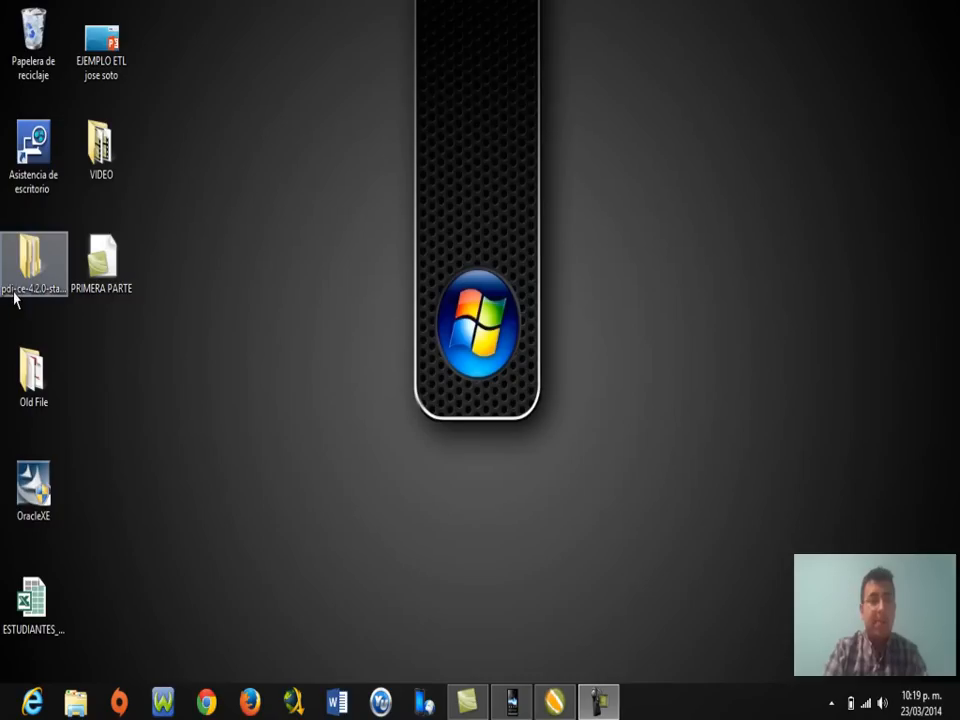
Open the data-integration folder inside pdi-ce-4.2.0-stable and maximize the window.
double_click(15, 294)
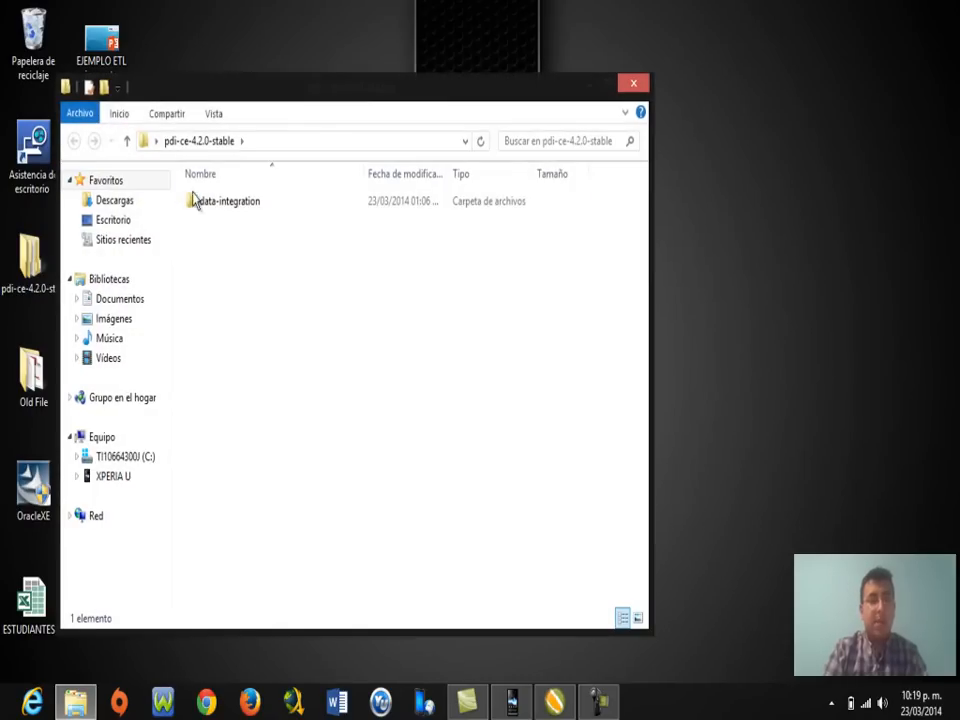
left_click(211, 204)
double_click(230, 207)
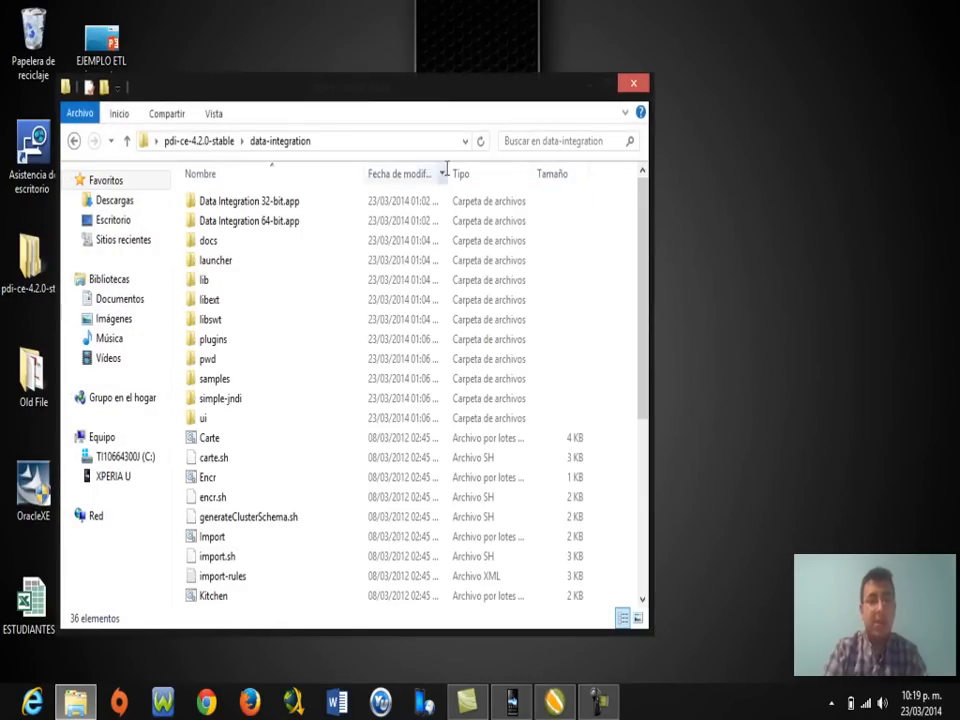
left_click(609, 86)
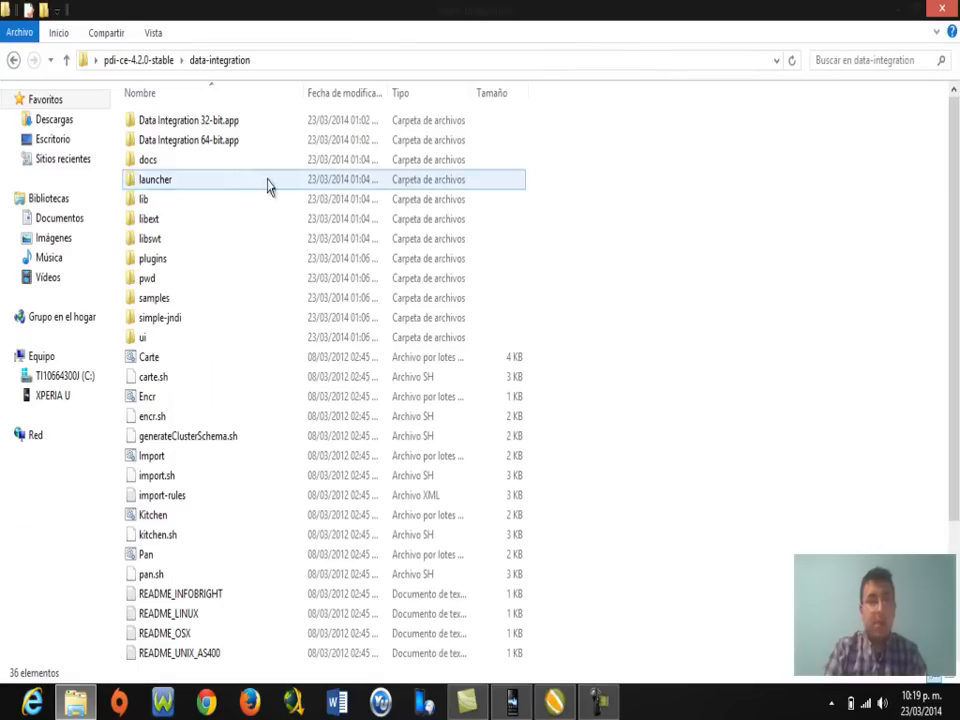
Browse into libext > JDBC, select the ojdbc14 driver, and bring up System information.
double_click(160, 227)
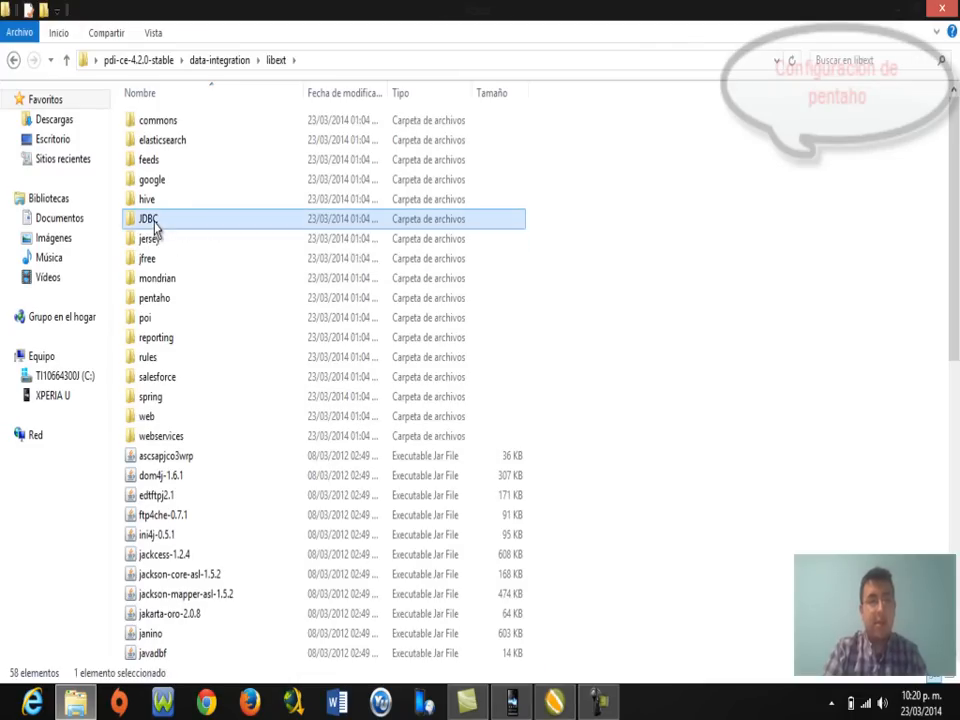
double_click(155, 229)
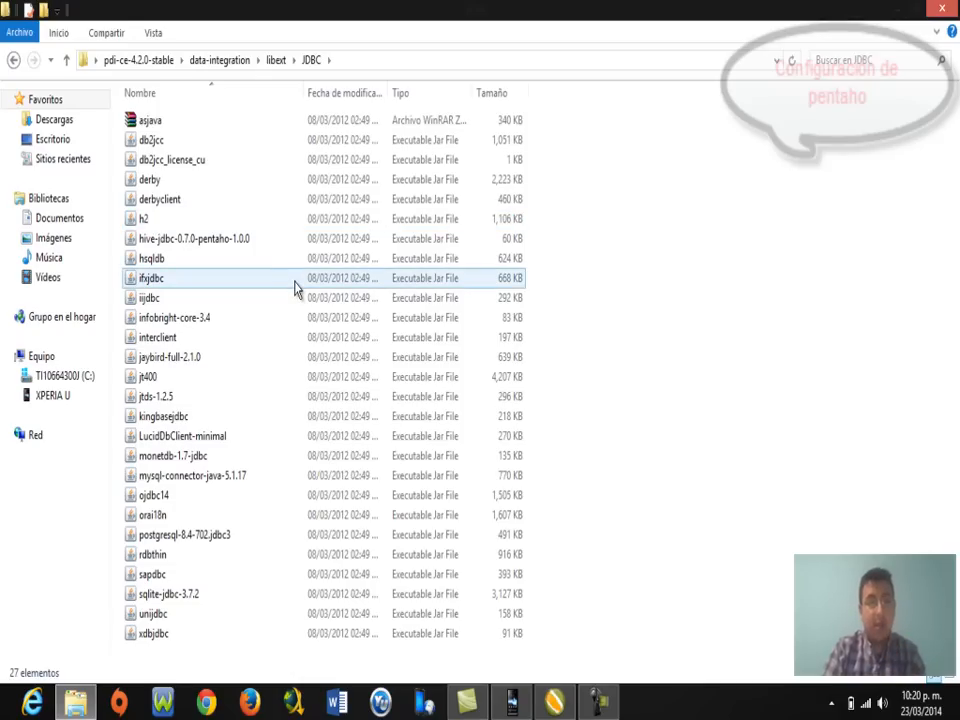
left_click(165, 495)
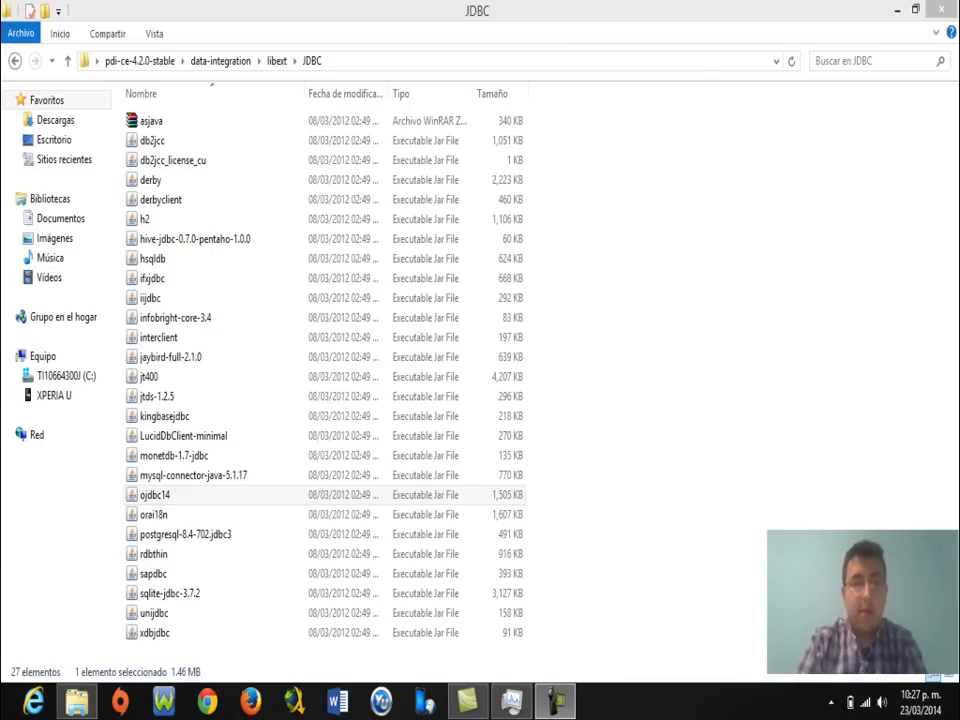
left_click(513, 540)
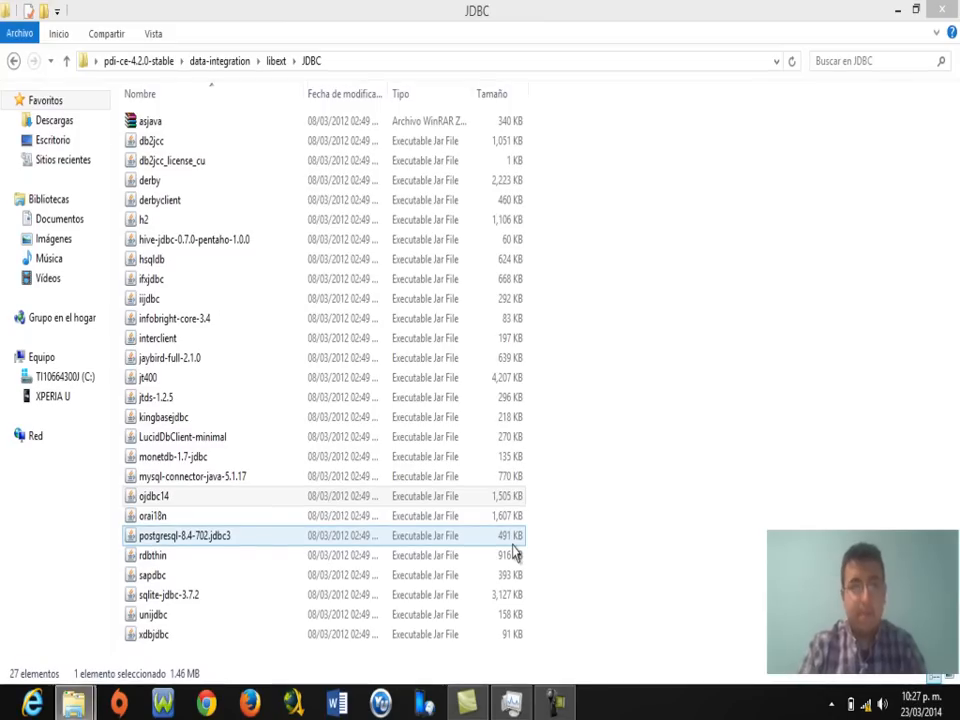
key("super+Pause")
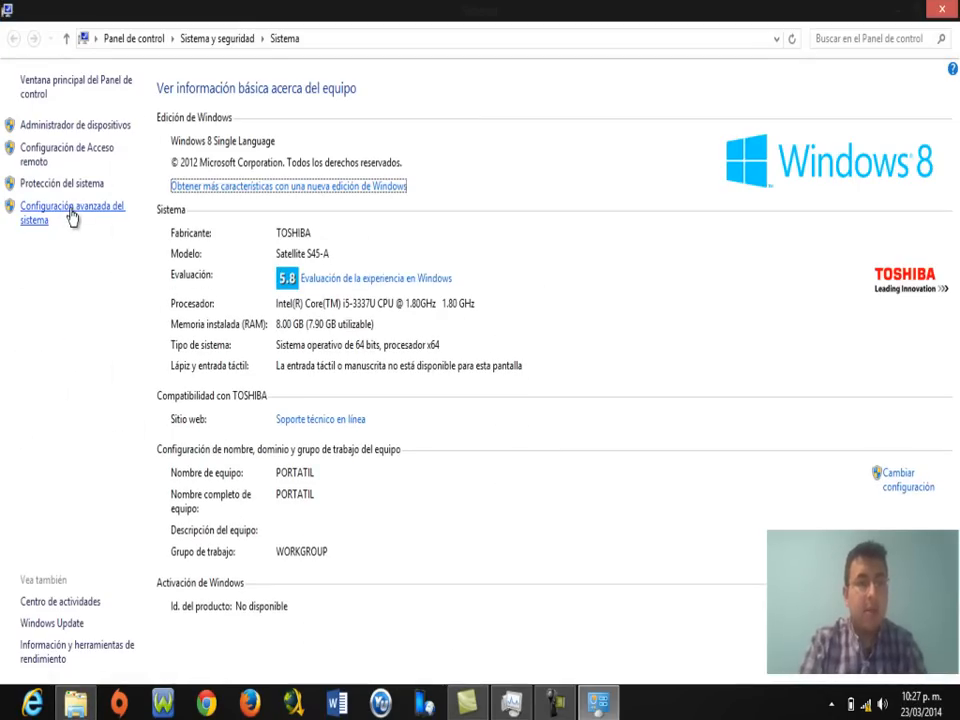
Start a new system environment variable and select the C:\Program Files (x86)\Java\jre7 path in Explorer.
left_click(72, 216)
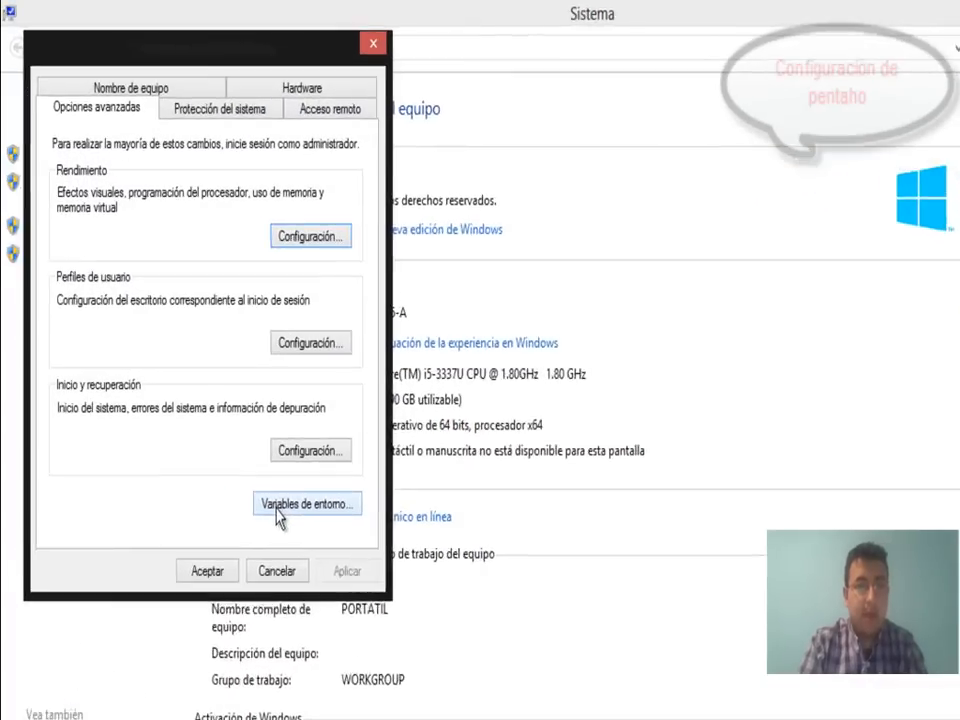
left_click(223, 413)
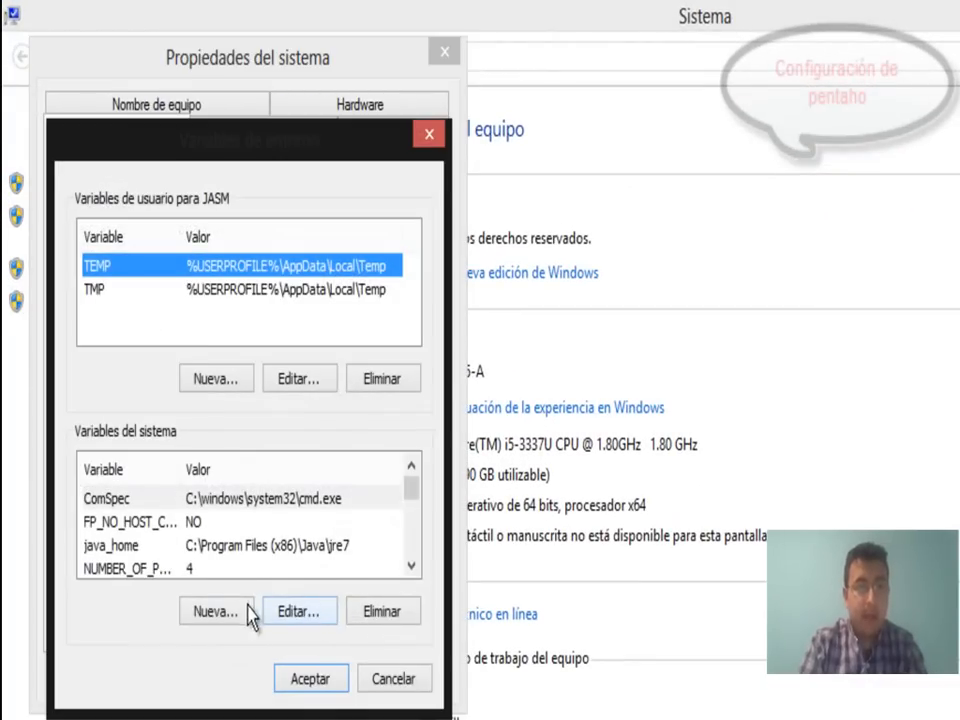
left_click(213, 558)
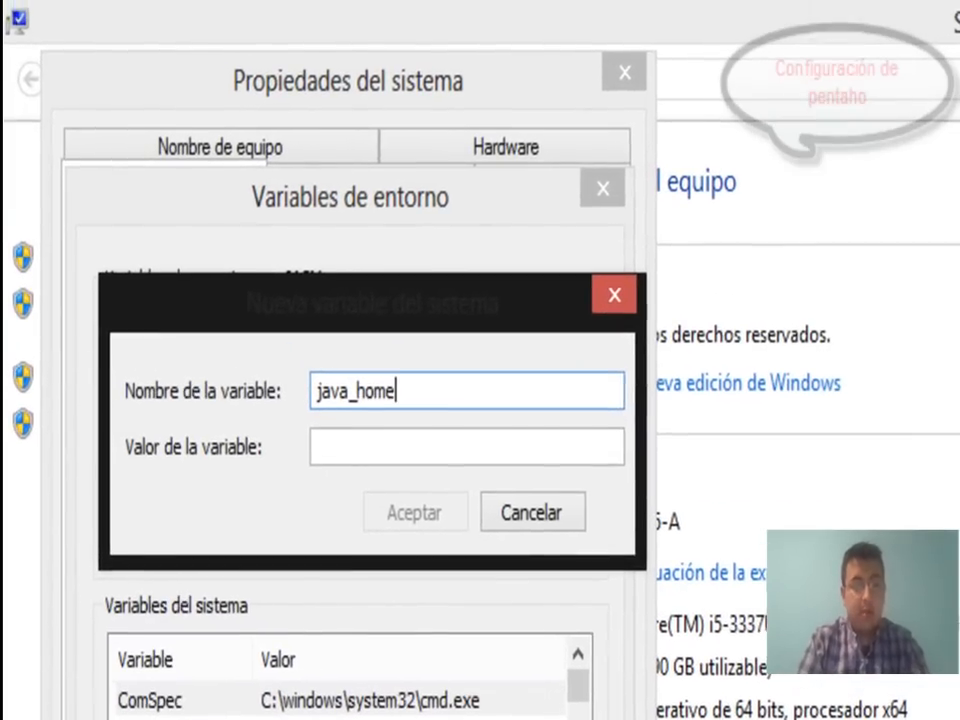
key("super+e")
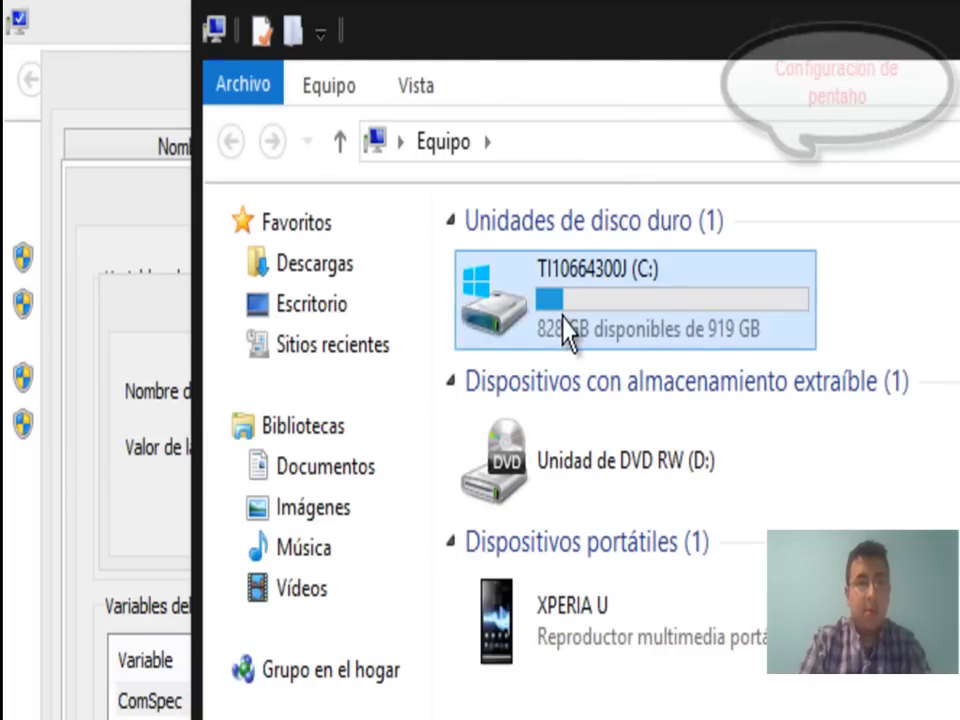
double_click(566, 330)
double_click(591, 347)
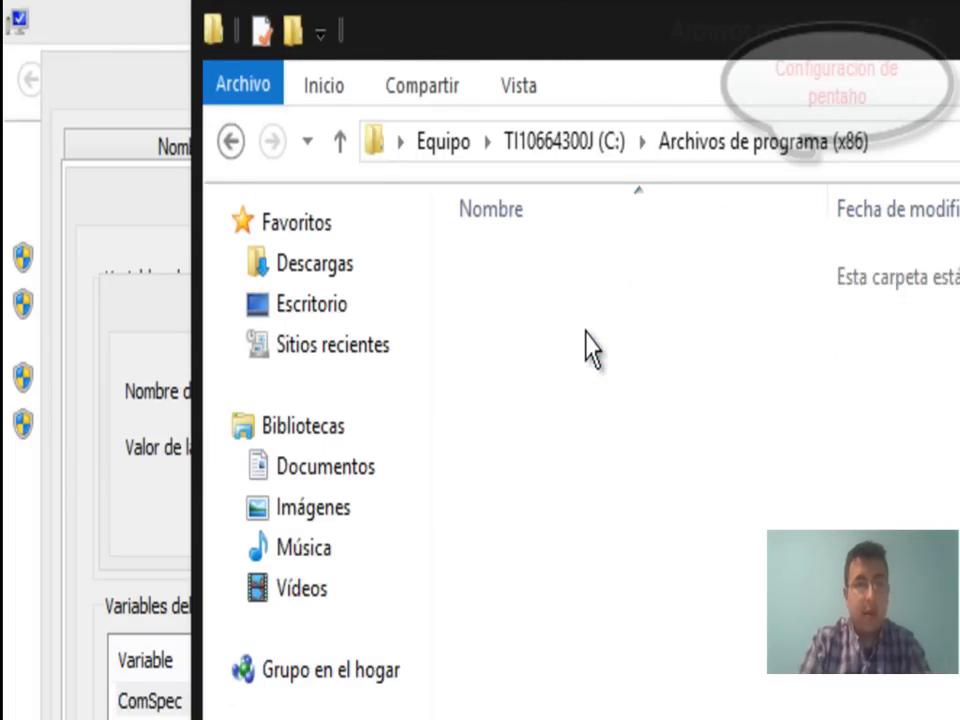
double_click(548, 615)
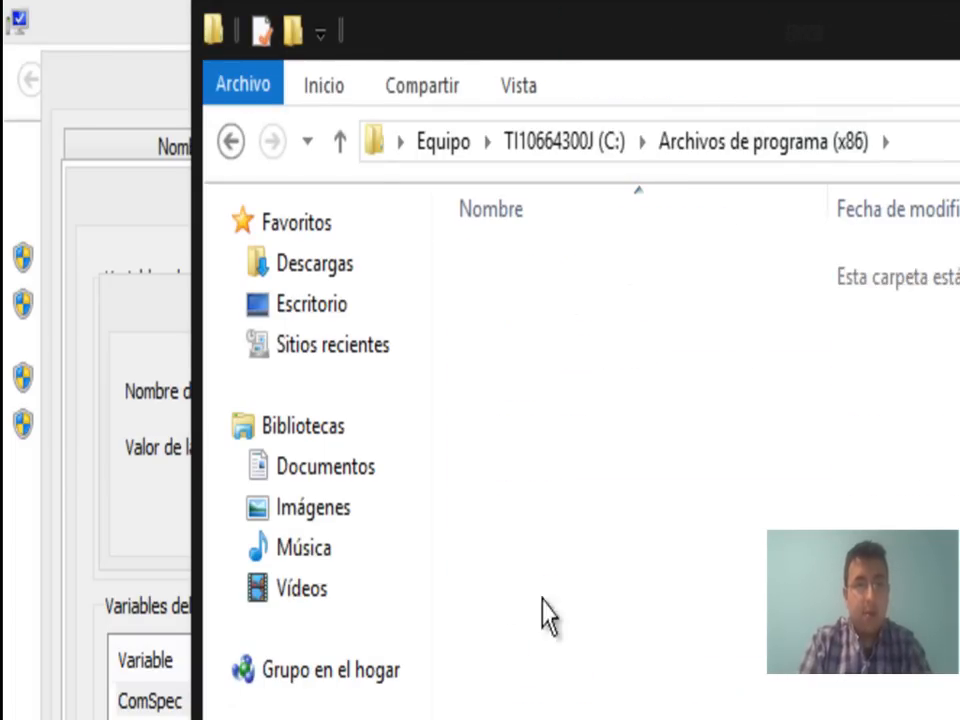
double_click(508, 270)
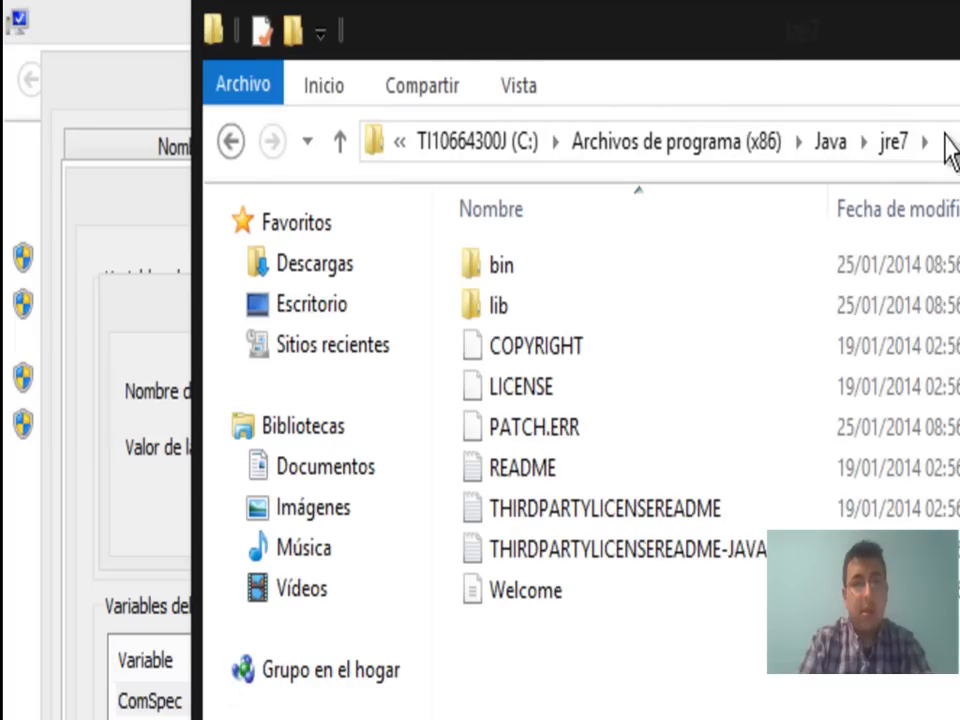
left_click(843, 145)
key("ctrl+c")
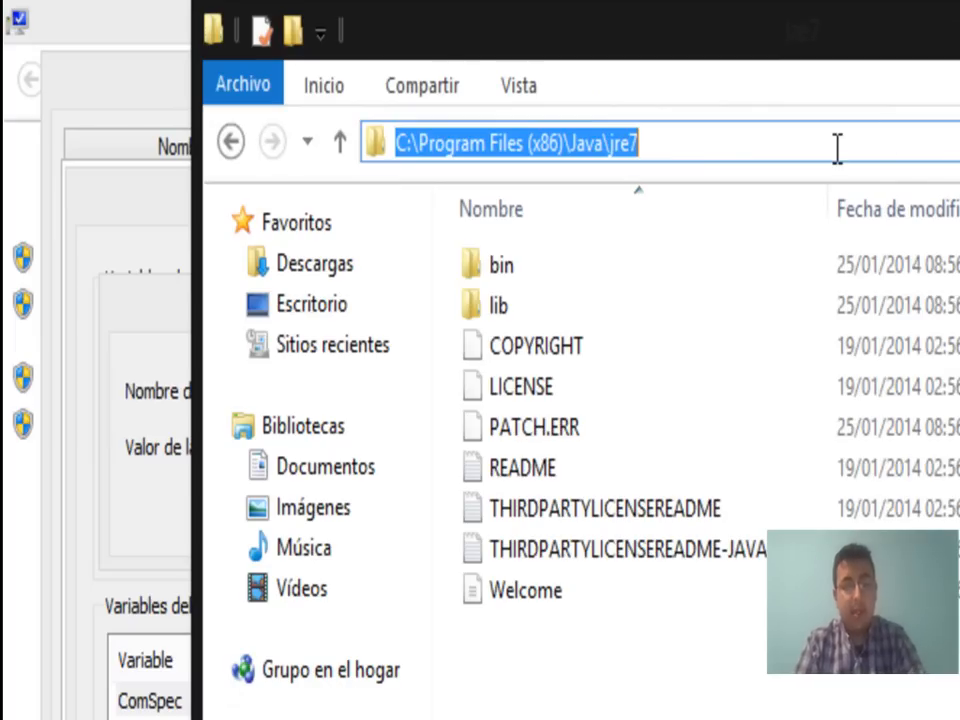
Paste the jre7 path as java_home's value and confirm all the system dialogs.
left_click(134, 328)
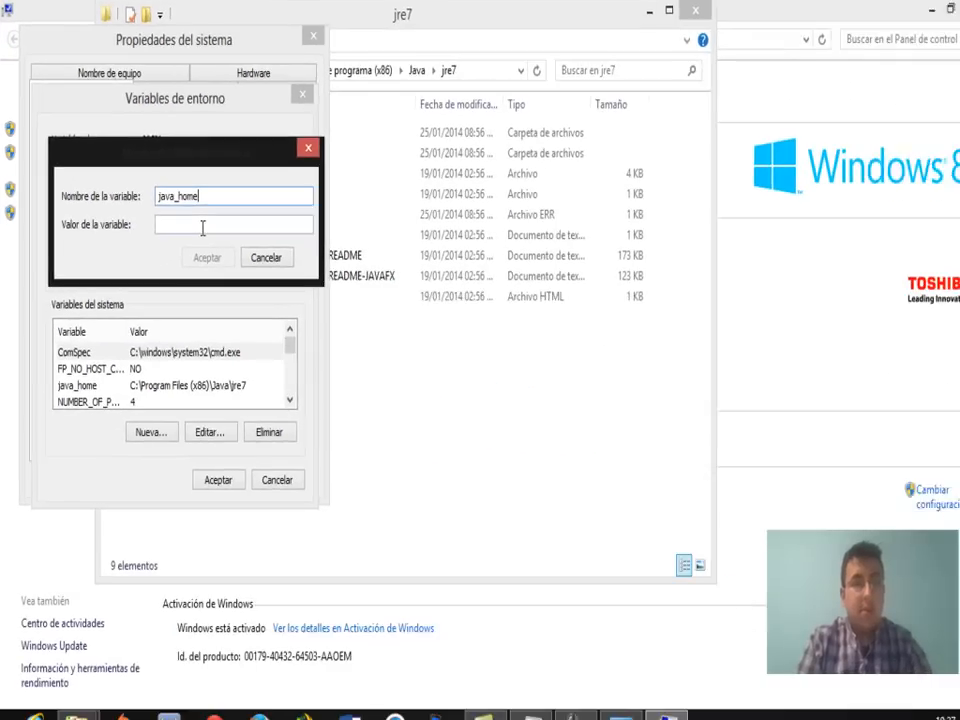
left_click(398, 449)
key("ctrl+v")
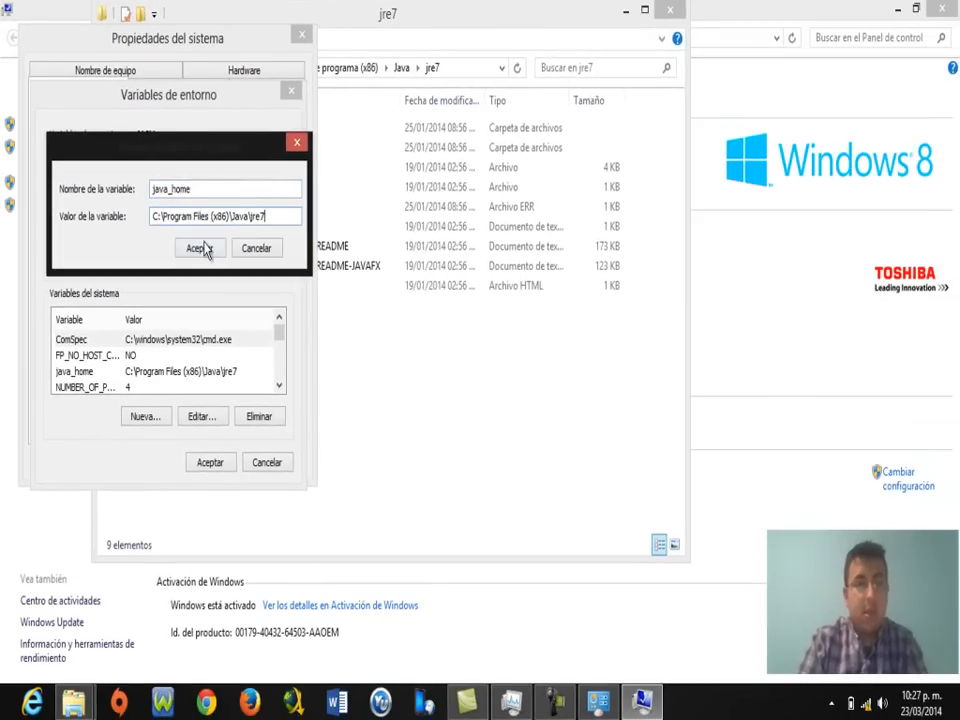
left_click(199, 248)
left_click(208, 464)
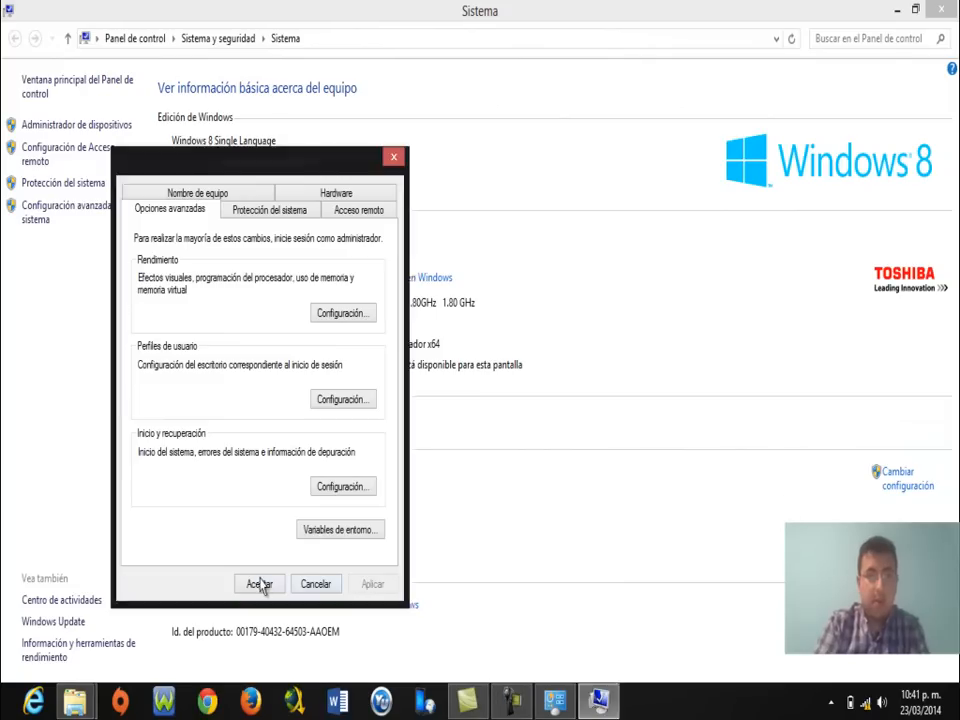
left_click(260, 585)
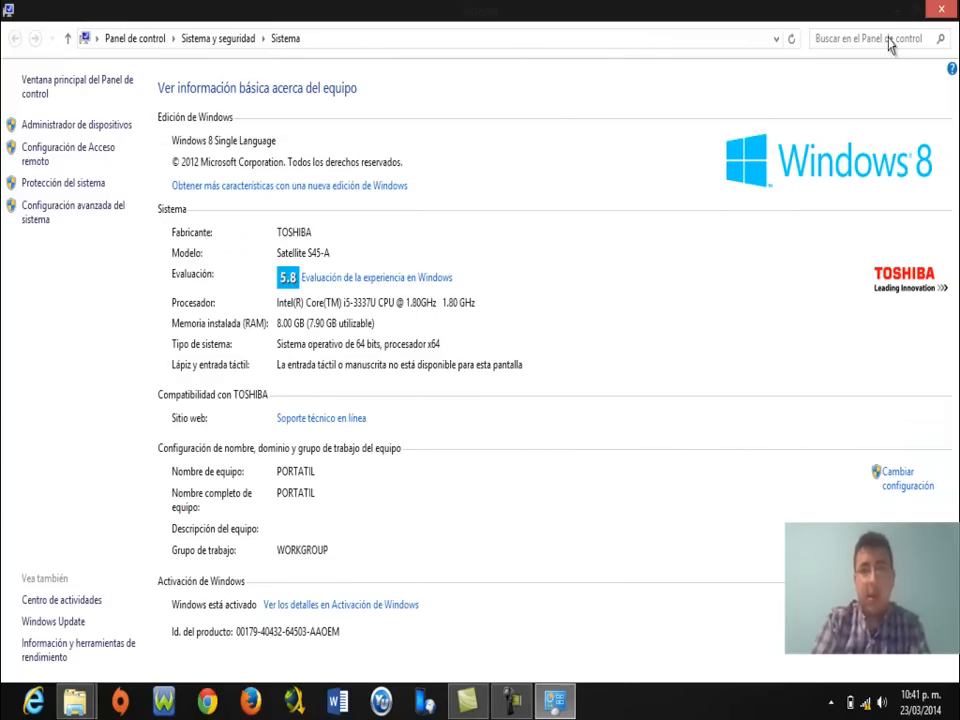
Minimize the System window and launch the OracleXE installer from the desktop.
left_click(895, 10)
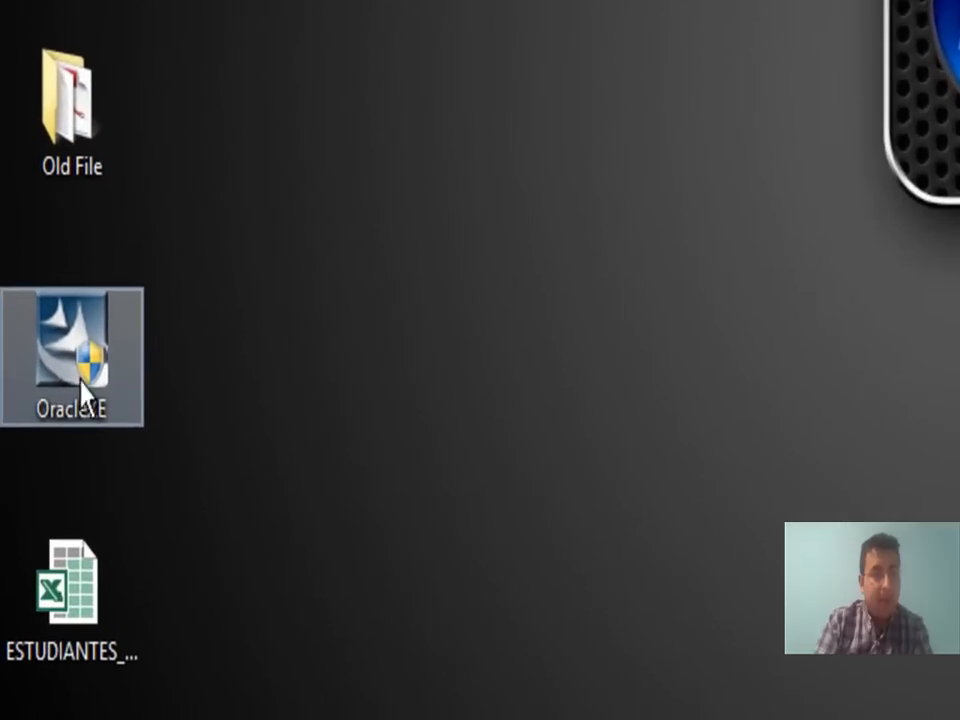
double_click(39, 496)
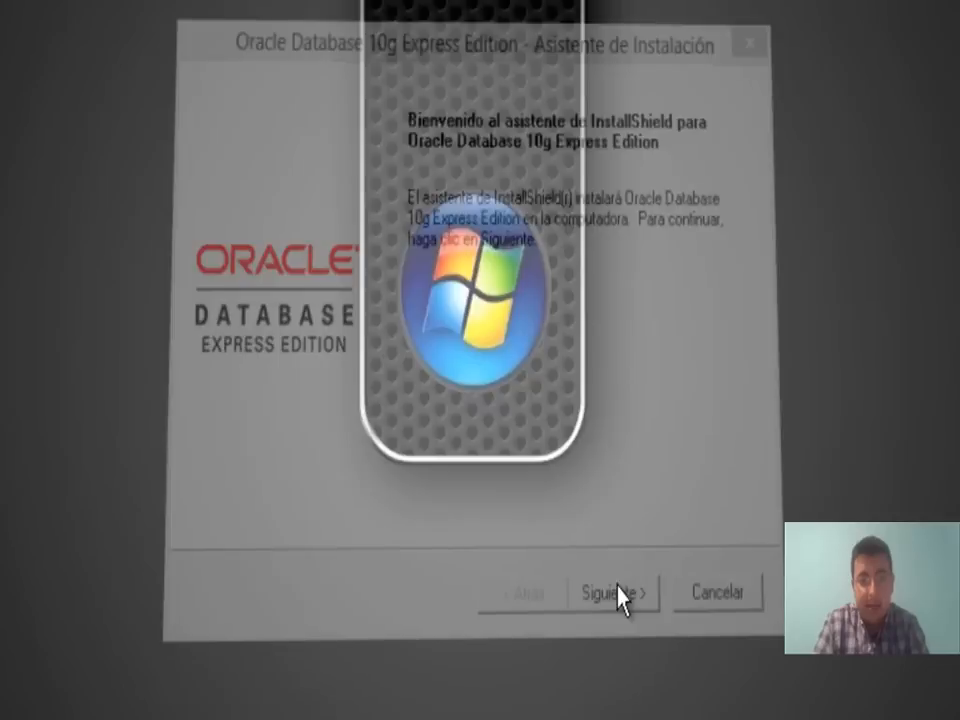
Accept the license, keep C:\oraclexe\, set the SYS/SYSTEM password, install and finish.
left_click(619, 598)
left_click(254, 480)
left_click(647, 602)
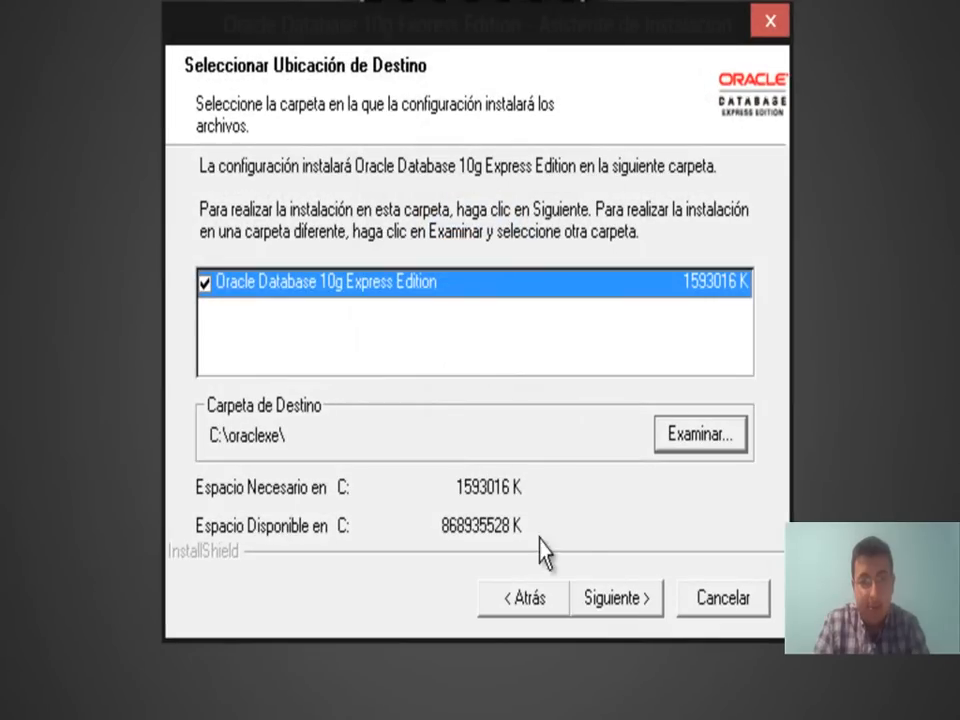
left_click(619, 600)
left_click(393, 305)
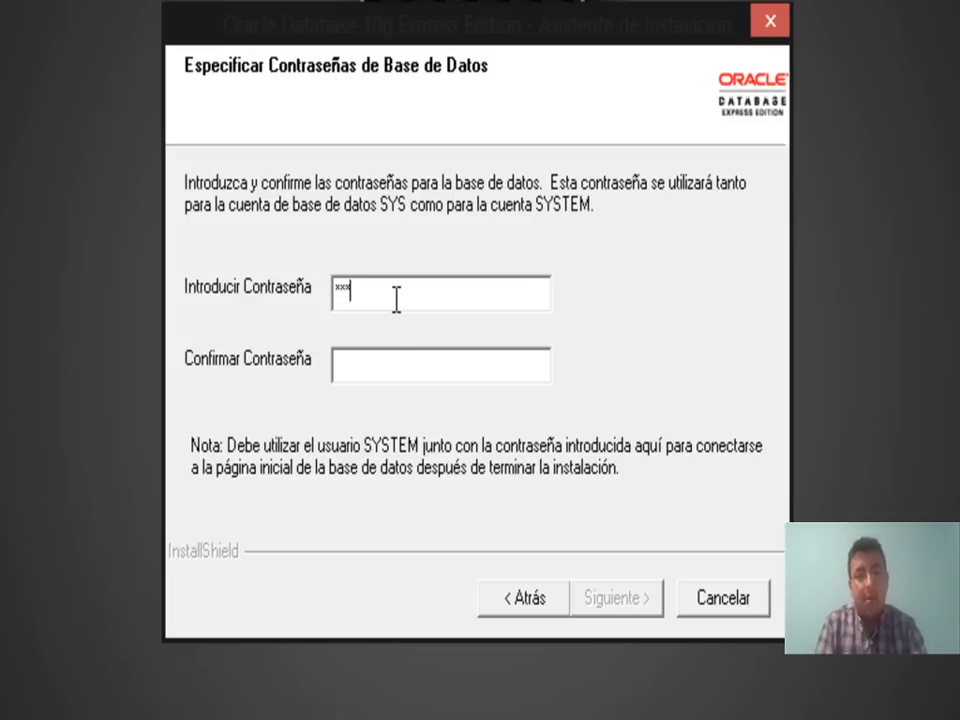
type("***")
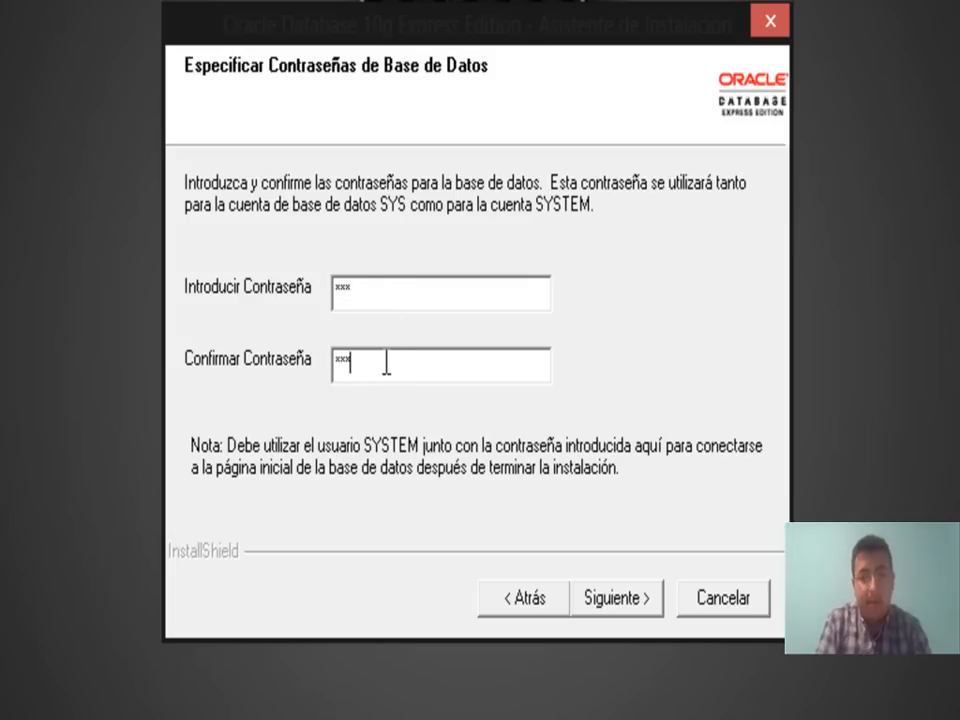
left_click(610, 598)
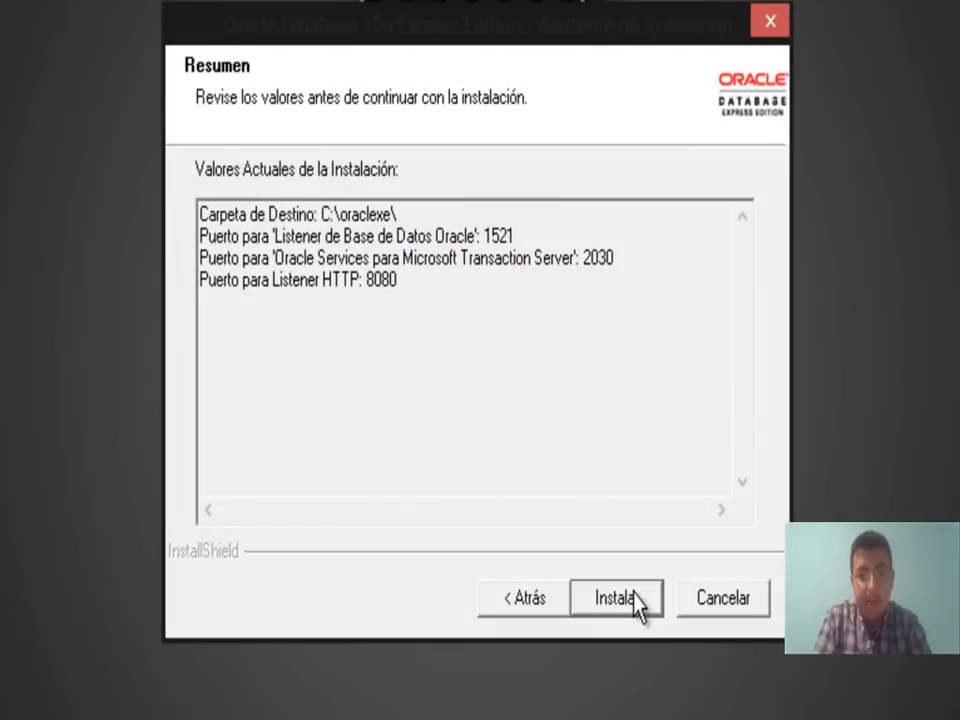
left_click(614, 598)
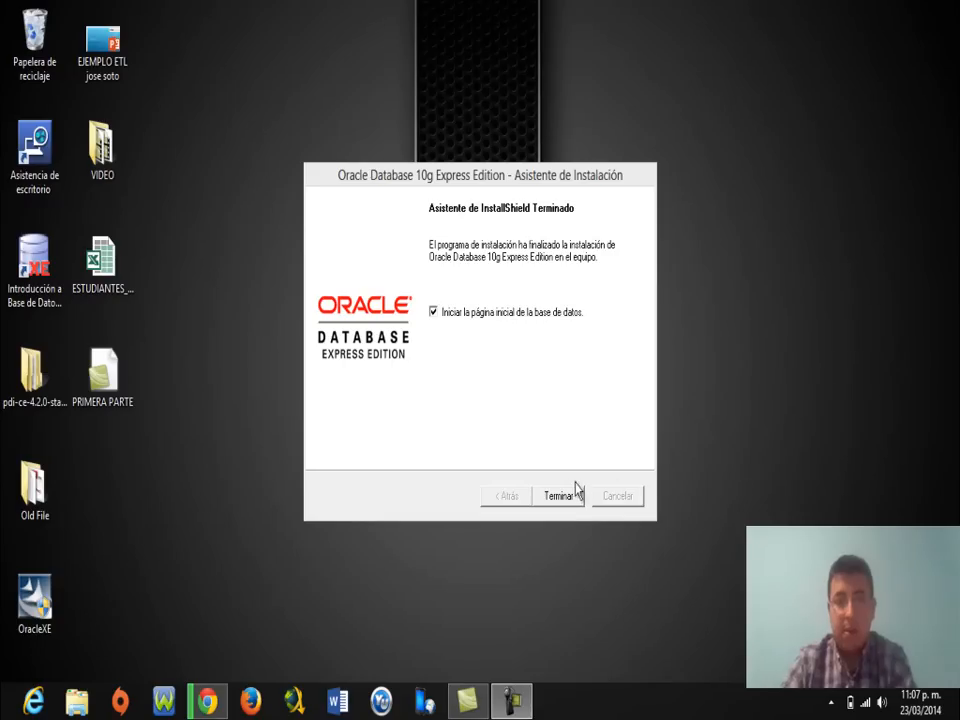
left_click(567, 497)
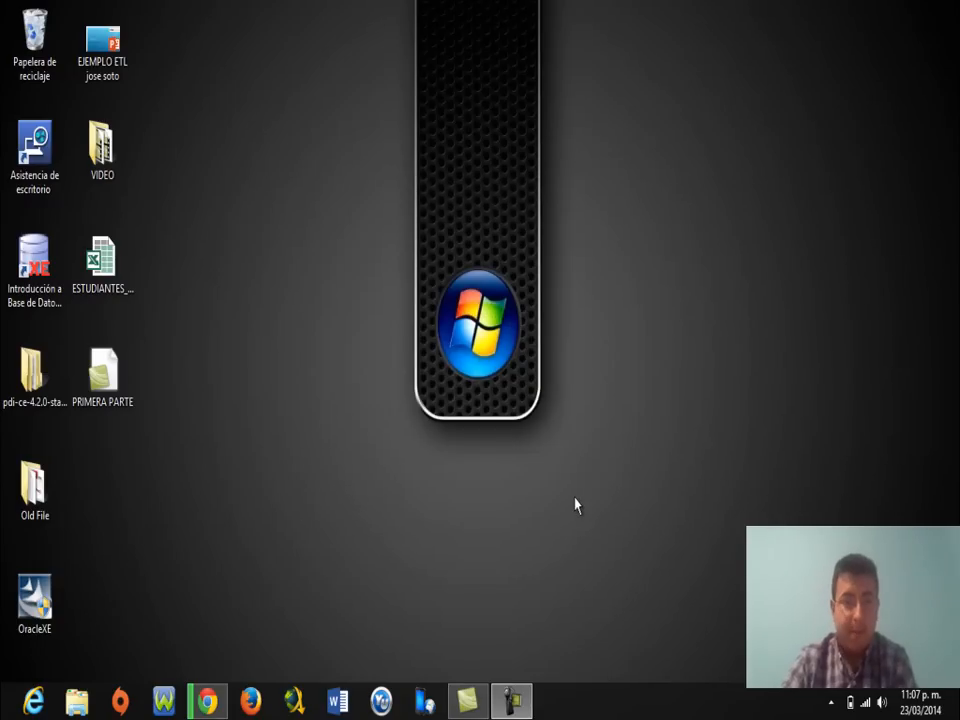
Open the Introducción a Base de Datos shortcut and close the Notepad HTML source window.
double_click(42, 300)
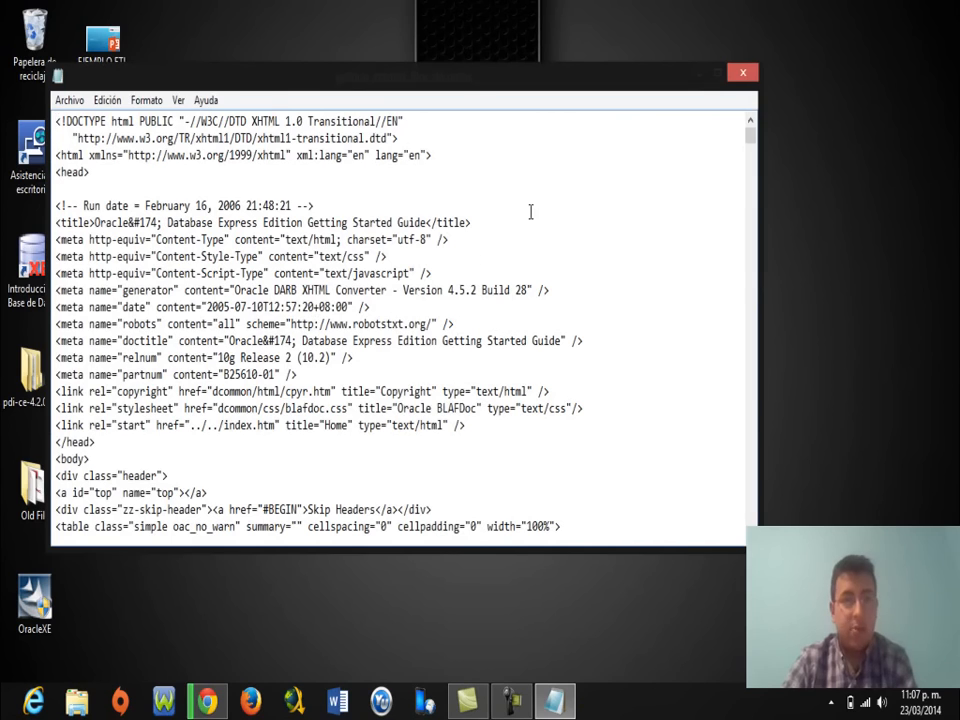
left_click(745, 75)
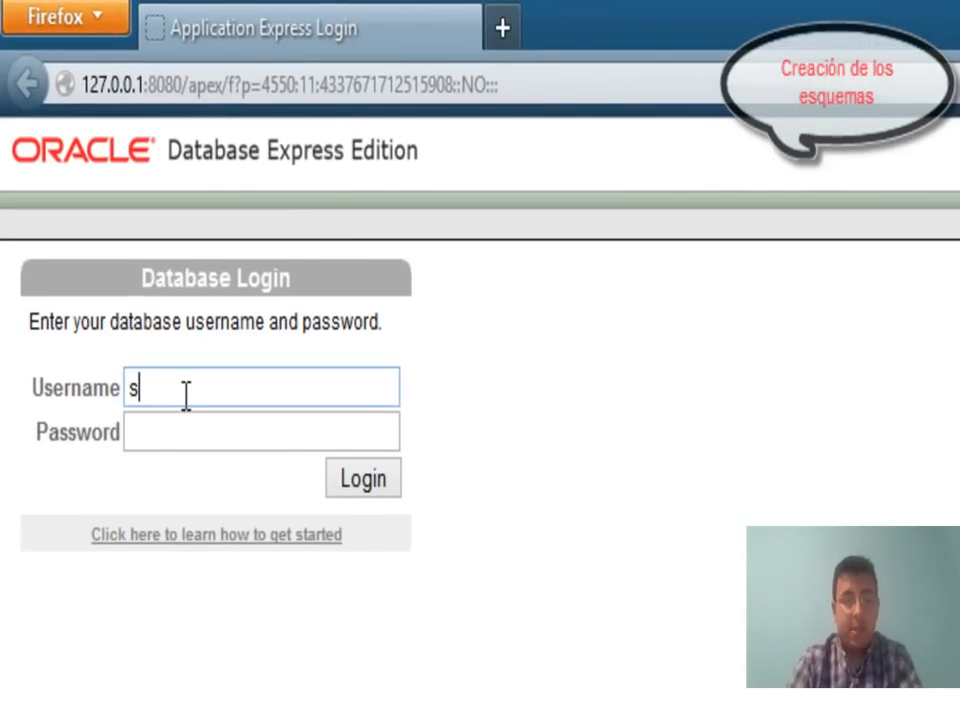
Log in as SYSTEM with the admin password, declining to save the password.
type("tem")
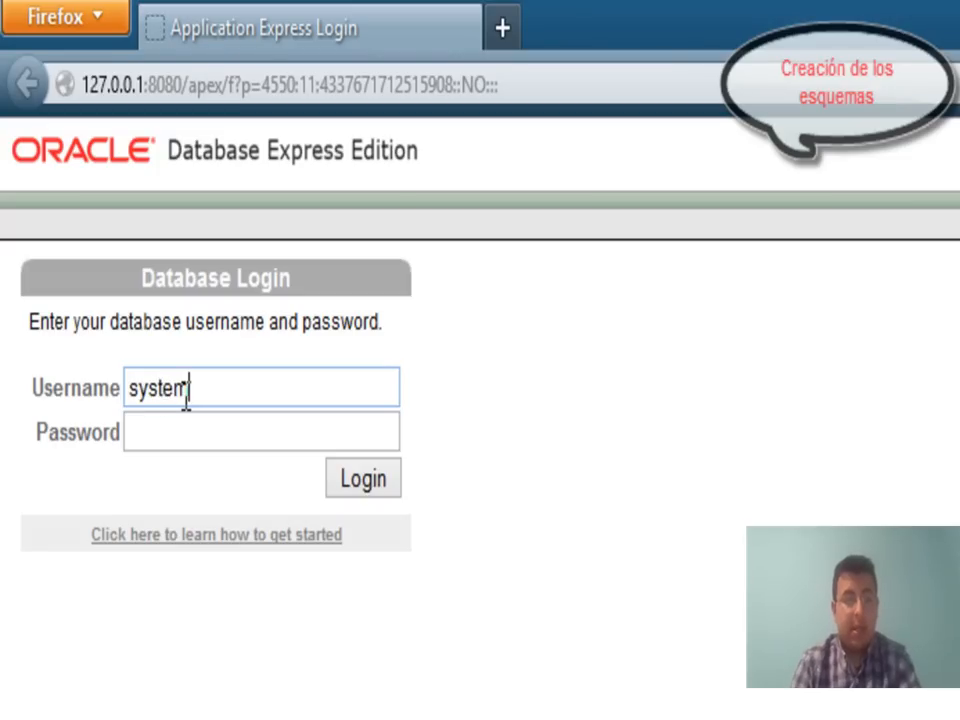
key("Tab")
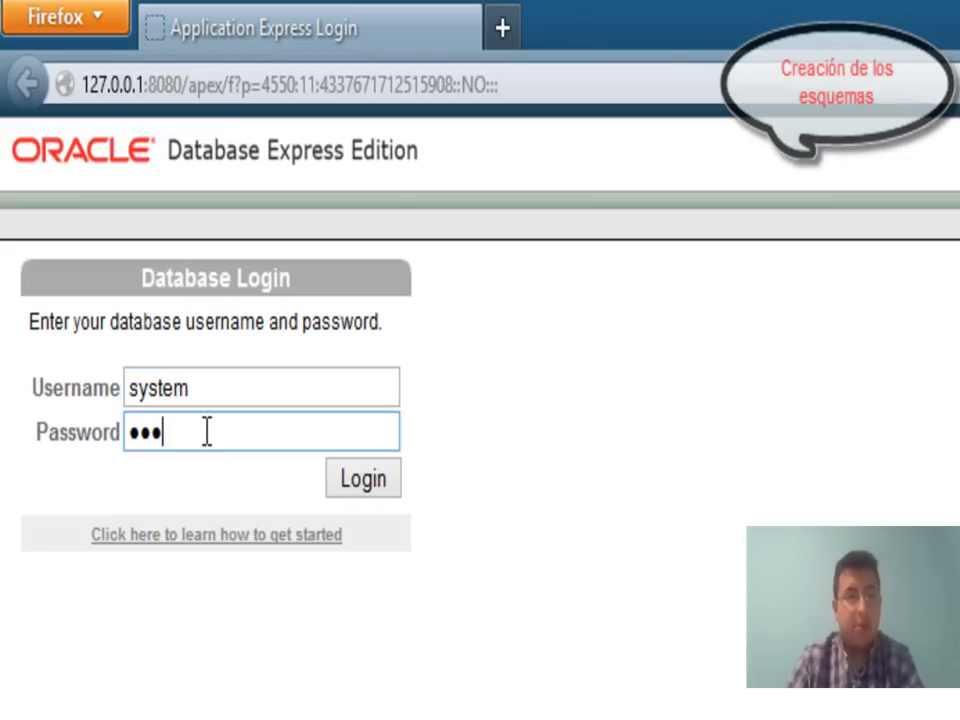
left_click(350, 477)
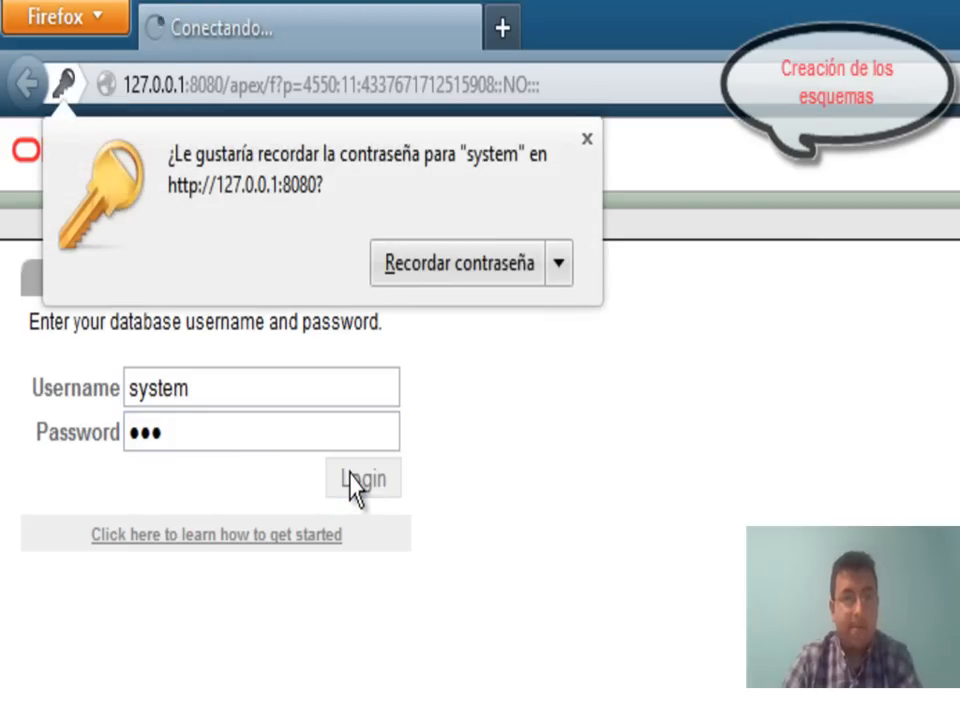
left_click(586, 139)
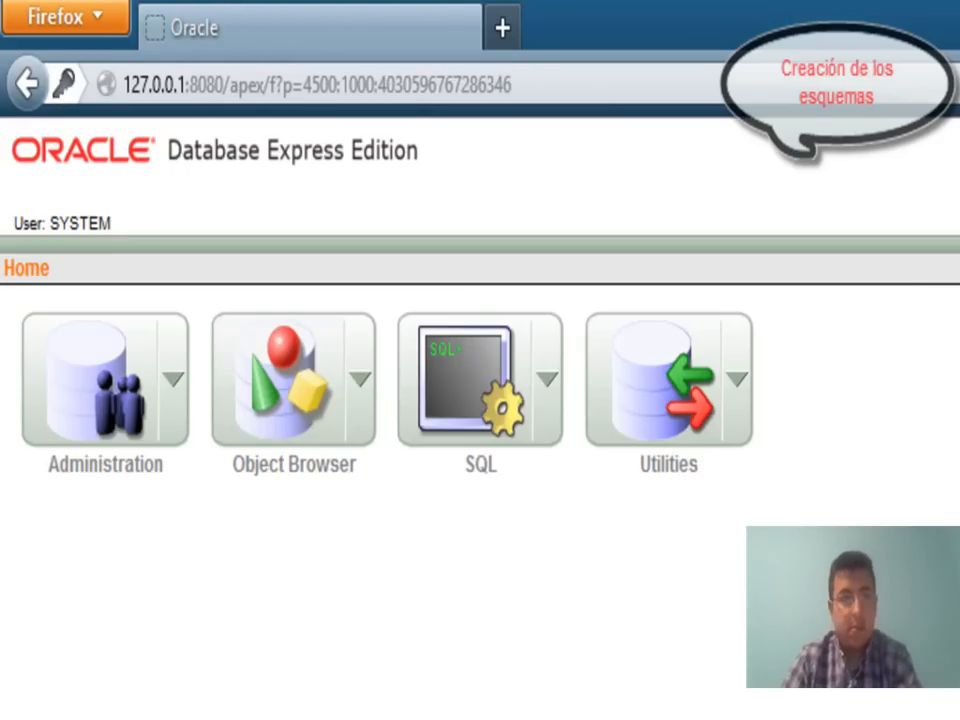
Go to Administration > Database Users > Manage Users.
left_click(176, 394)
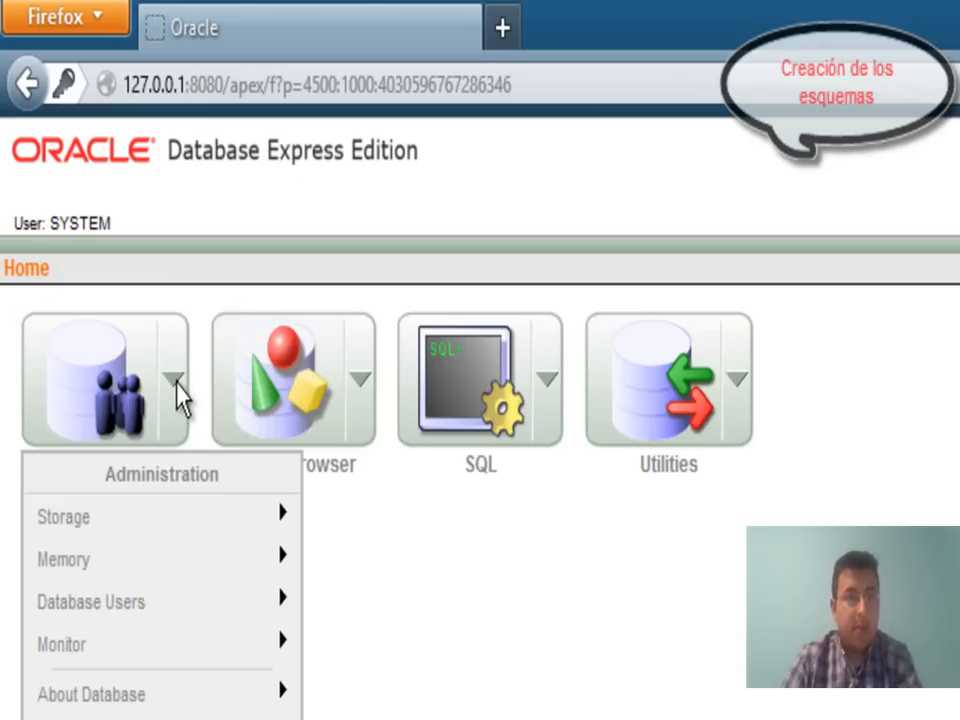
mouse_move(253, 600)
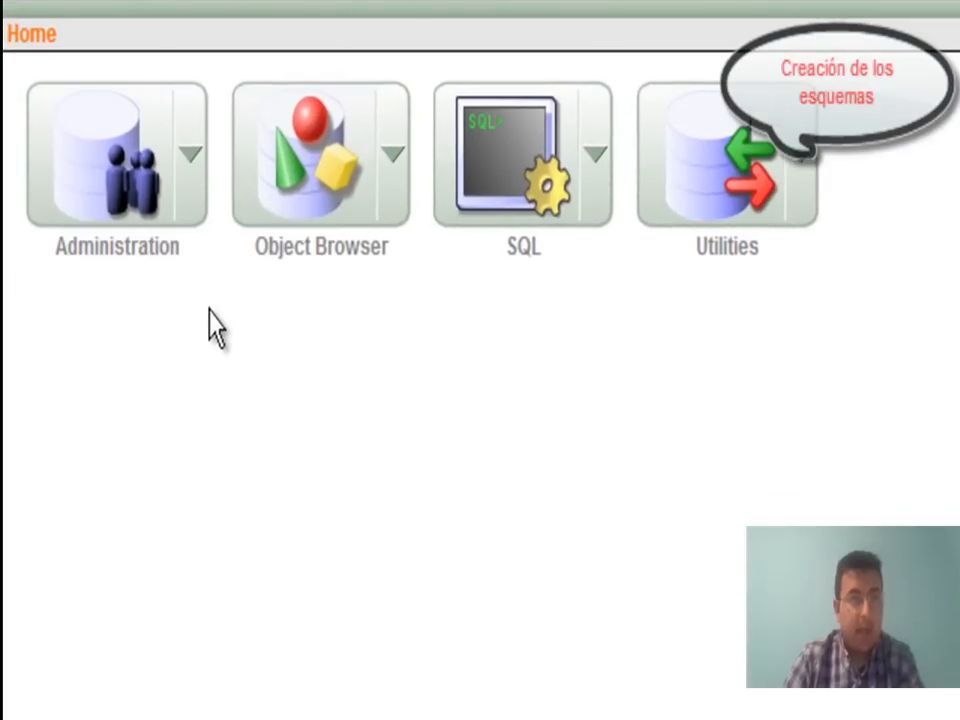
left_click(192, 186)
mouse_move(166, 376)
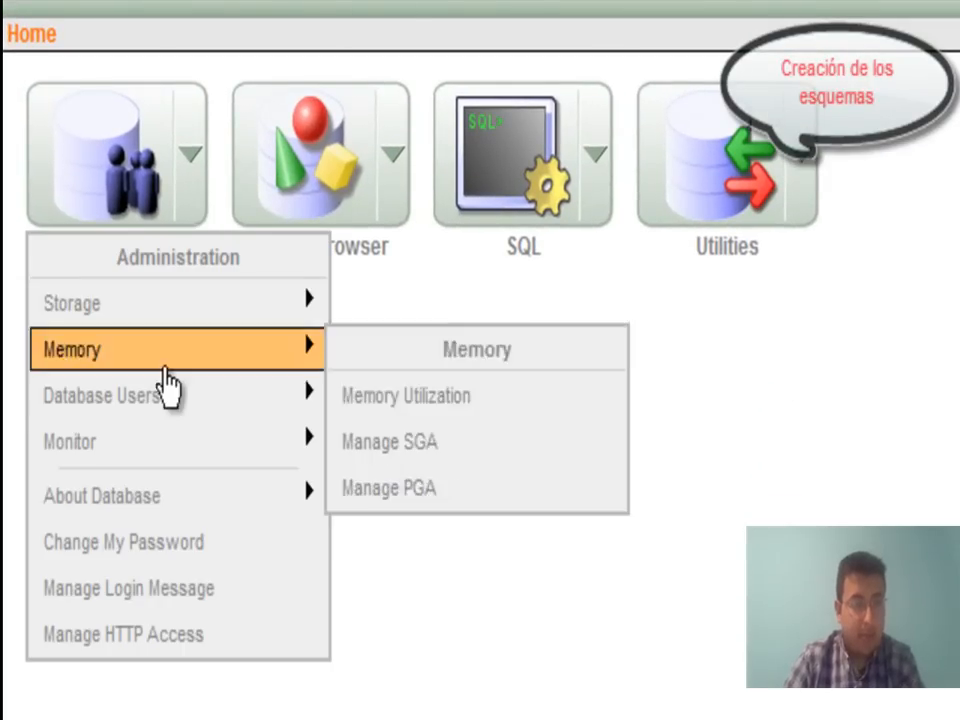
mouse_move(168, 400)
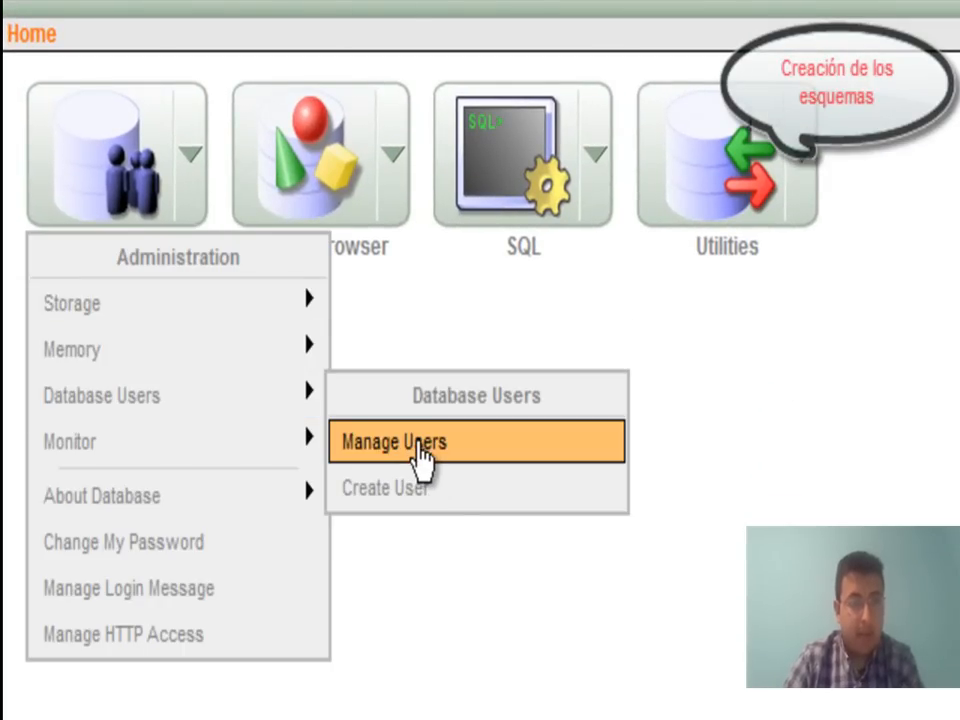
left_click(415, 450)
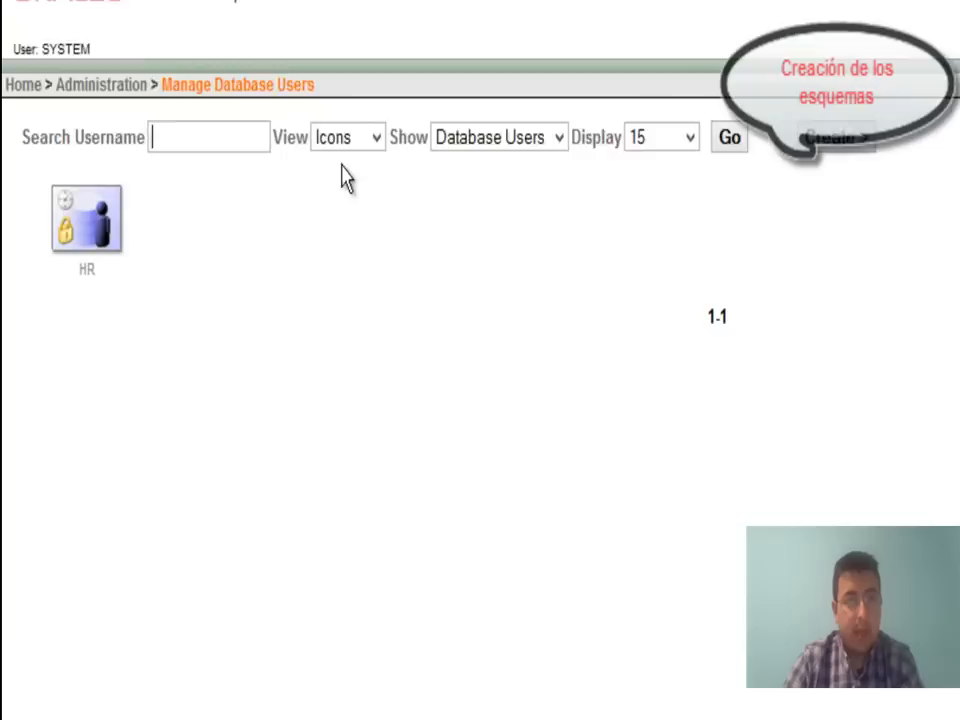
Start a new database user named ERP and enter its password twice.
left_click(846, 147)
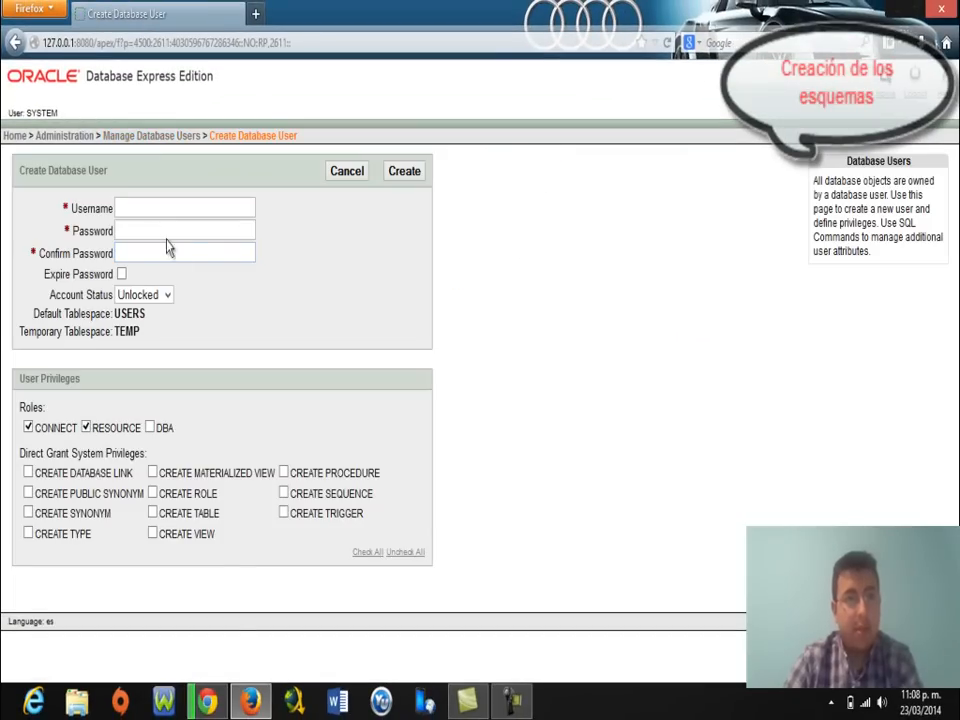
left_click(131, 208)
type("ERP")
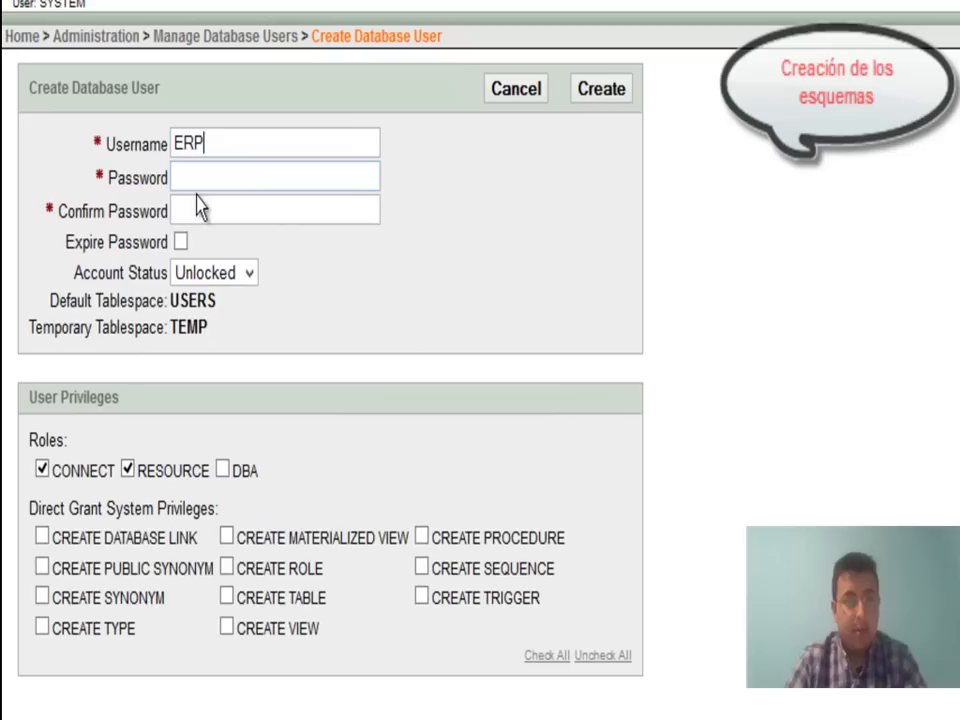
left_click(140, 230)
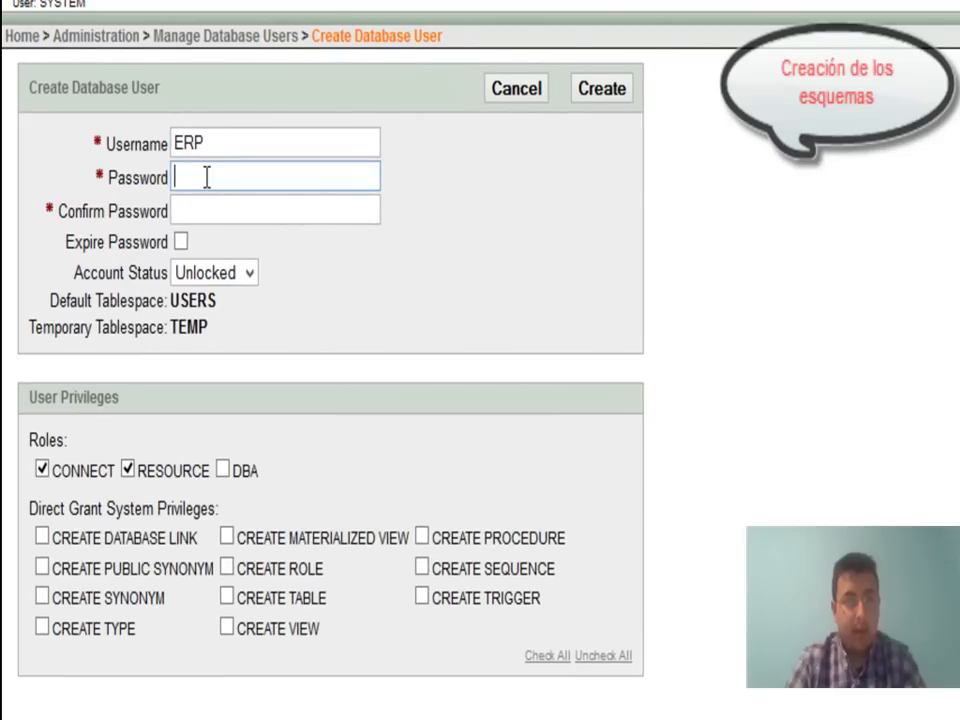
type("erp")
left_click(180, 210)
type("erp")
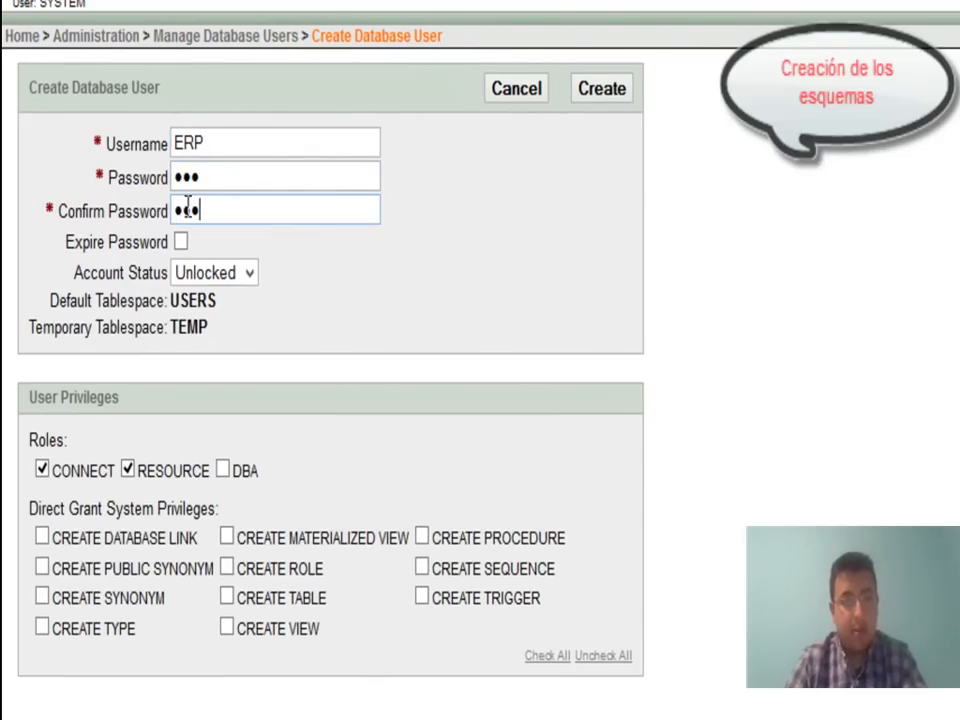
Grant all direct system privileges and the DBA role, then create the ERP user.
left_click(548, 656)
left_click(223, 470)
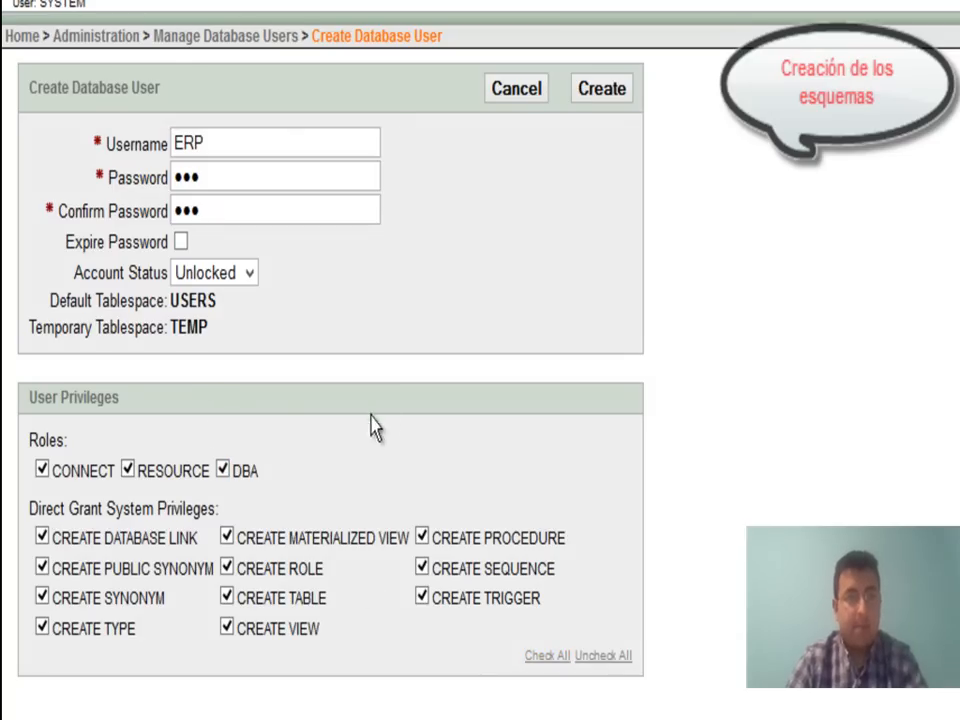
left_click(603, 90)
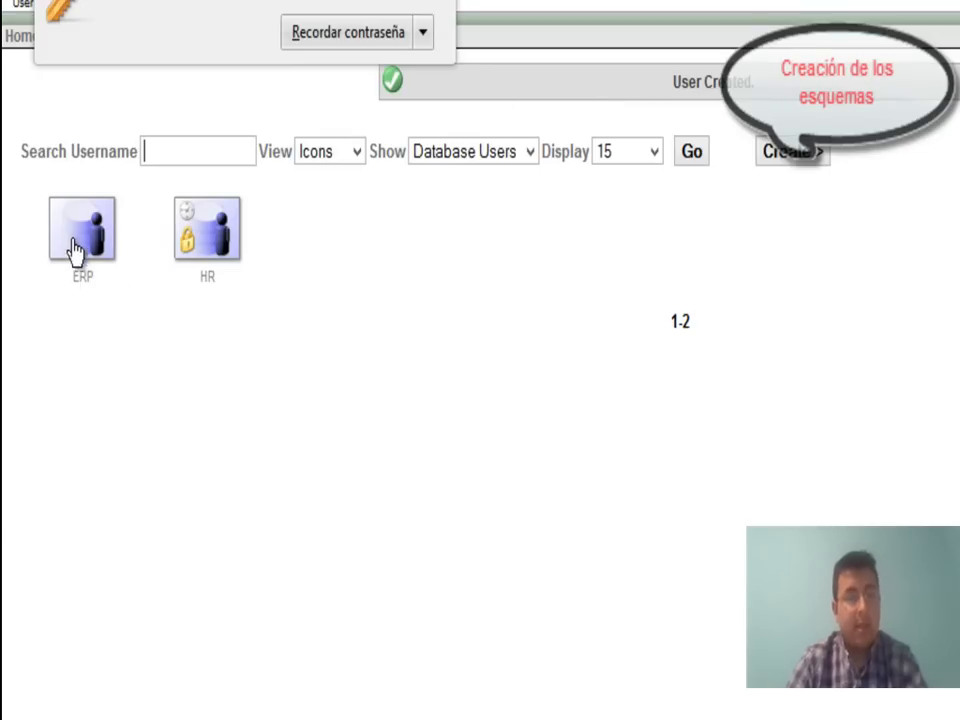
left_click(441, 2)
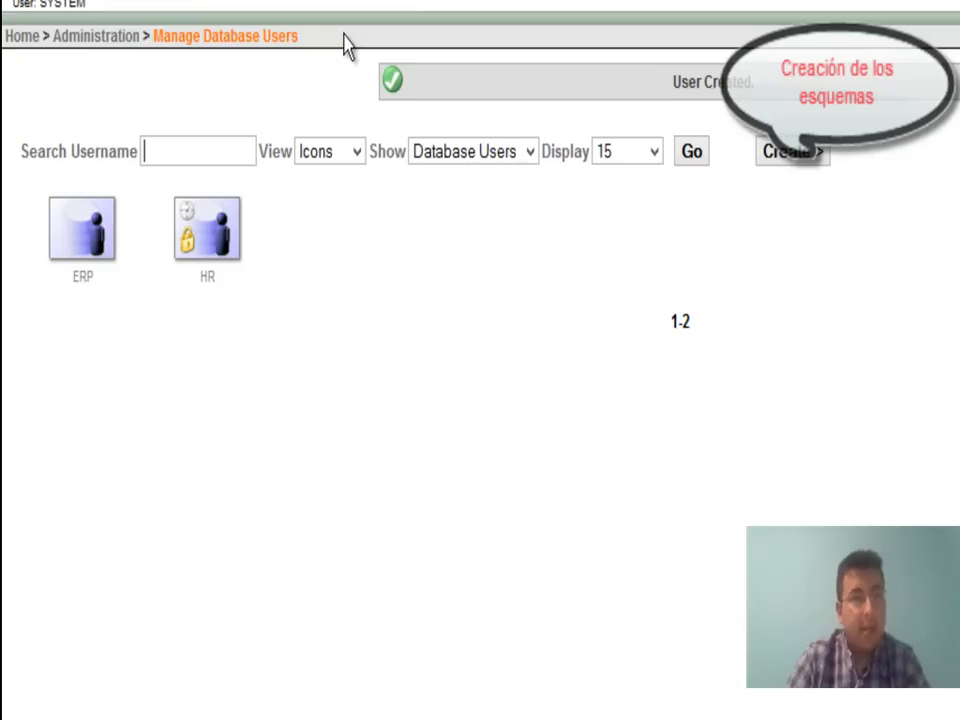
Create user DW with its password, the DBA role and all system privileges via Check All.
left_click(787, 155)
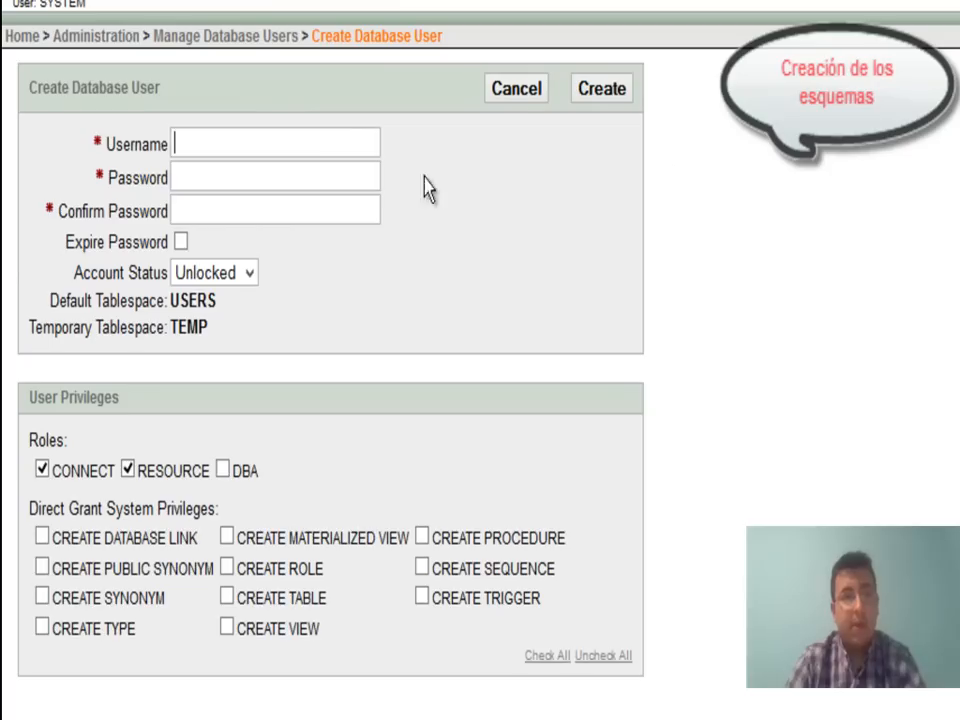
left_click(228, 143)
type("DW")
left_click(212, 182)
type("******")
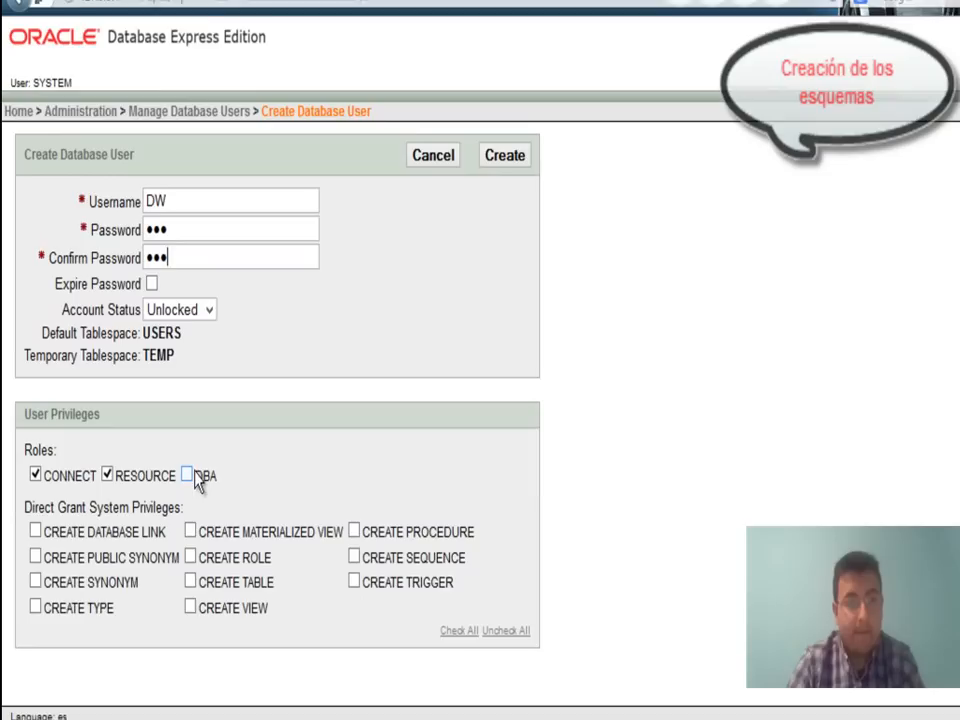
left_click(212, 471)
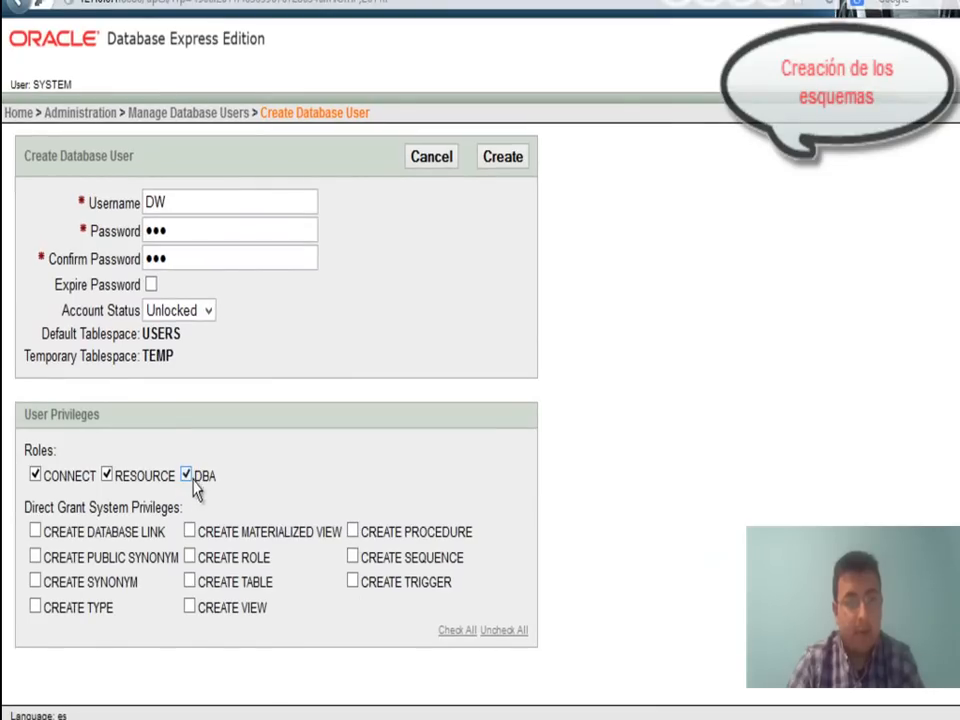
left_click(449, 631)
left_click(497, 160)
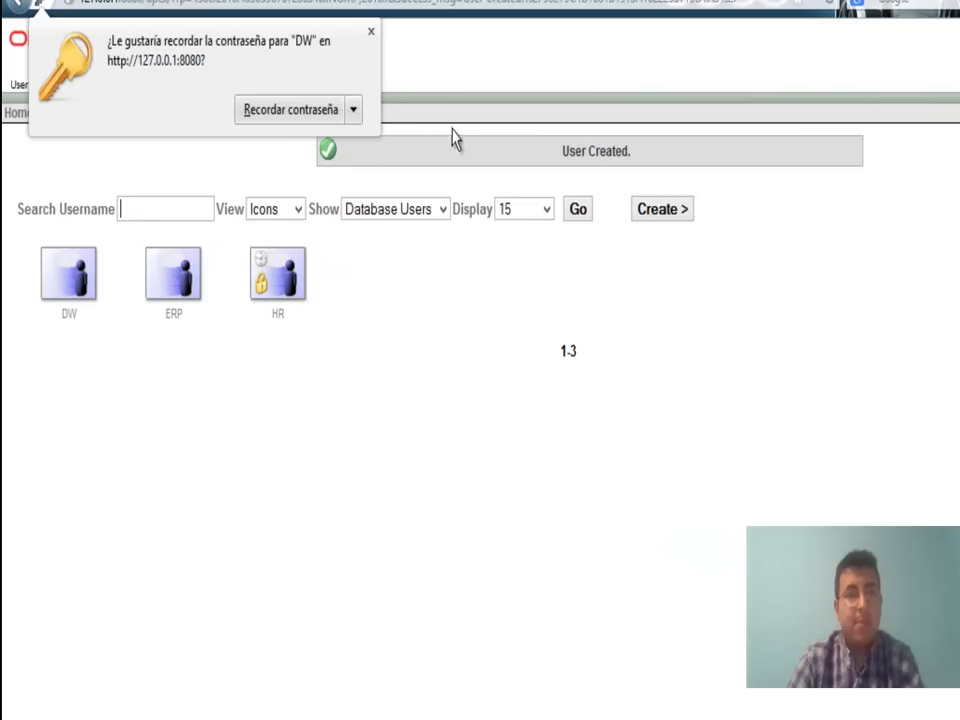
left_click(371, 33)
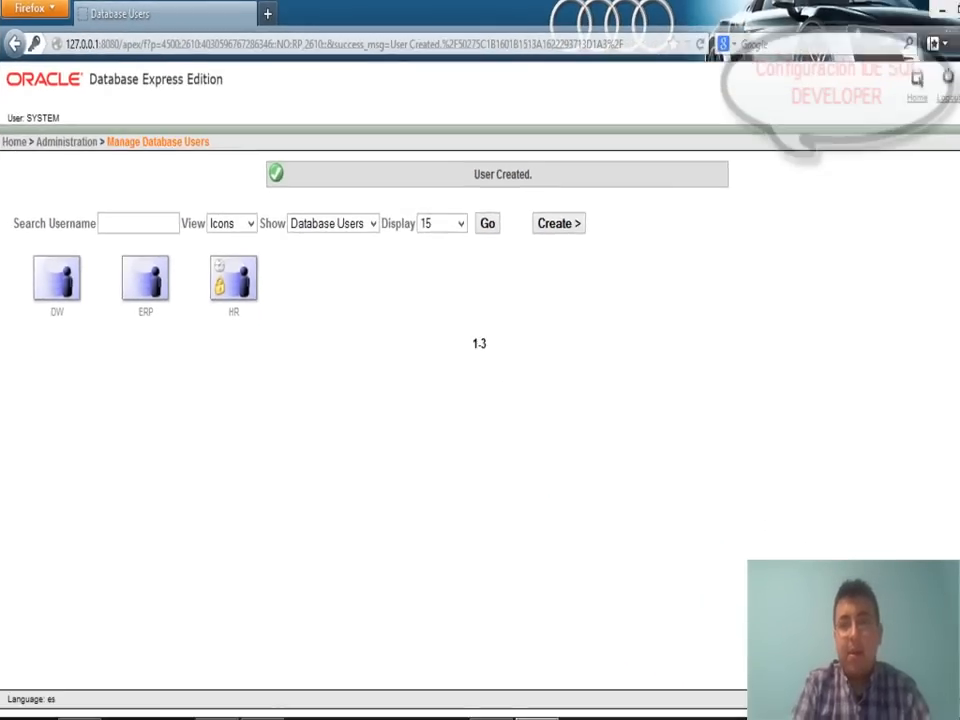
Run SQL Developer from the desktop sqldeveloper-4.0.0.13.80-no-jre > sqldeveloper folder.
left_click(895, 8)
left_click(101, 490)
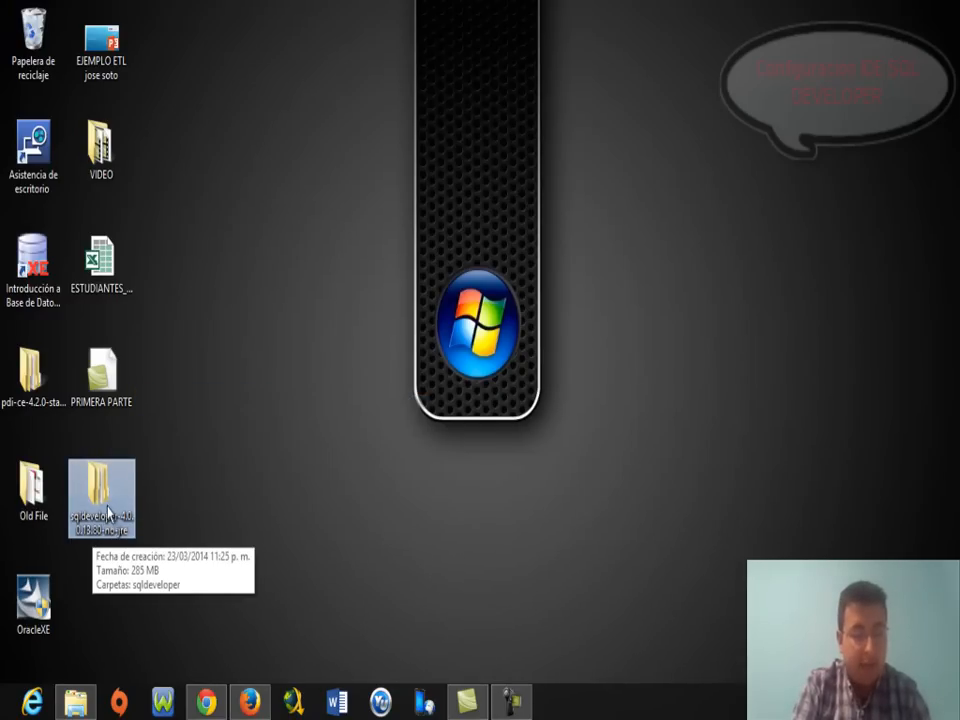
double_click(110, 515)
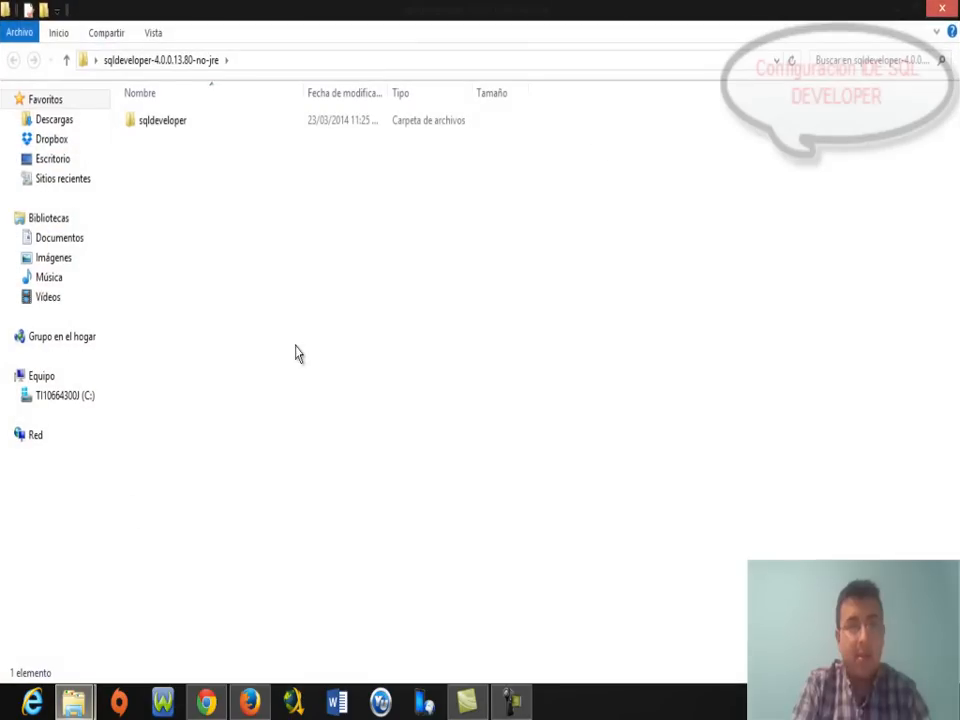
double_click(176, 125)
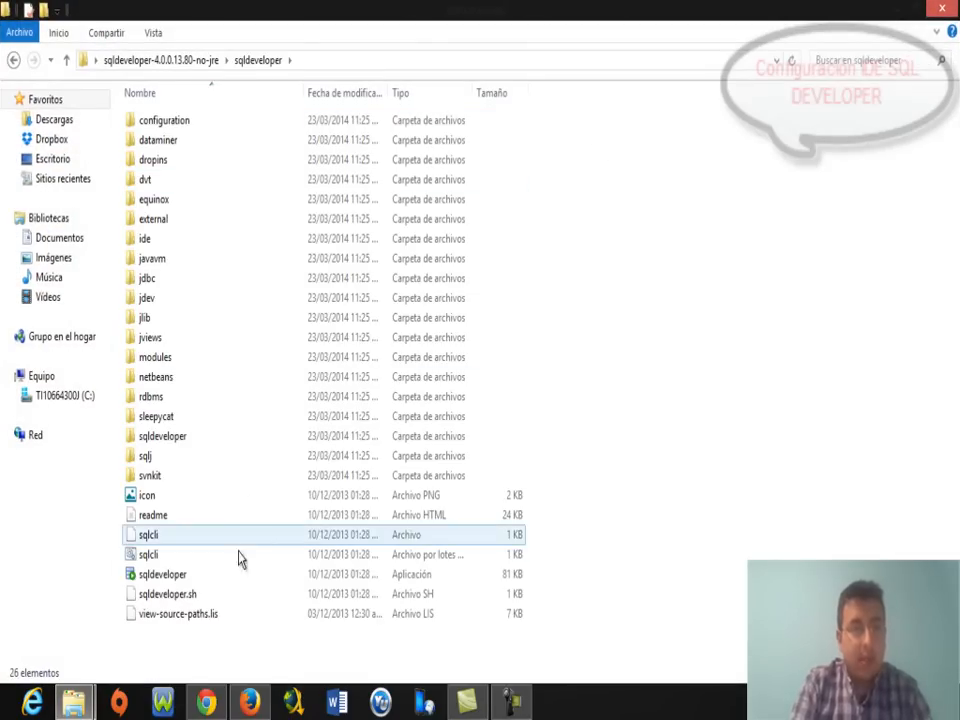
left_click(186, 576)
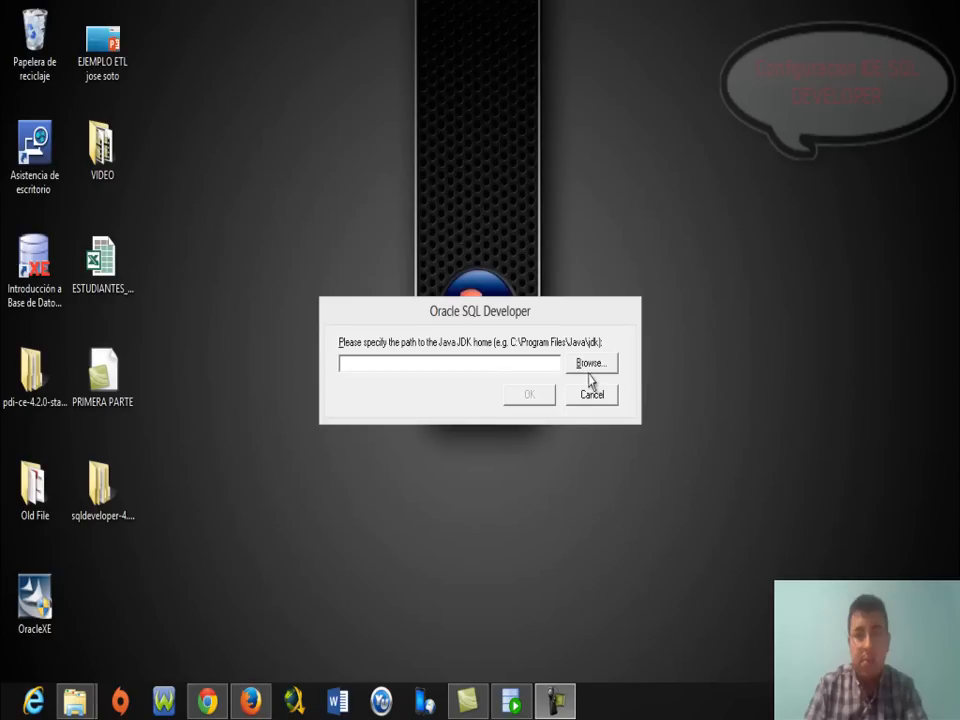
Choose C:\Program Files\Java\jdk1.7.0_51 as the JDK home and confirm.
left_click(586, 368)
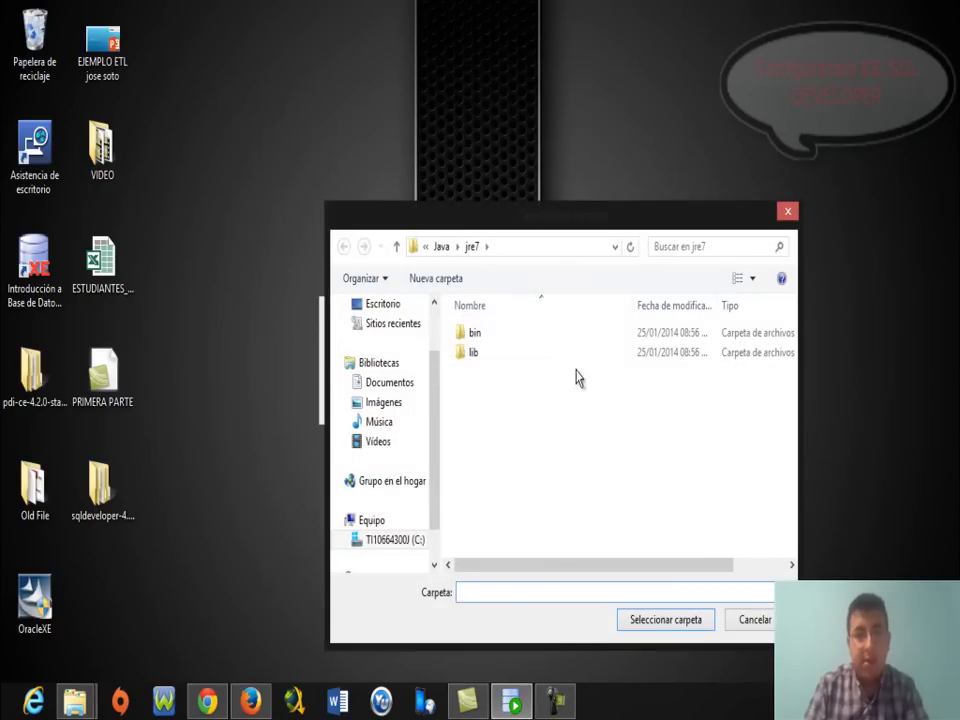
left_click(402, 541)
double_click(508, 354)
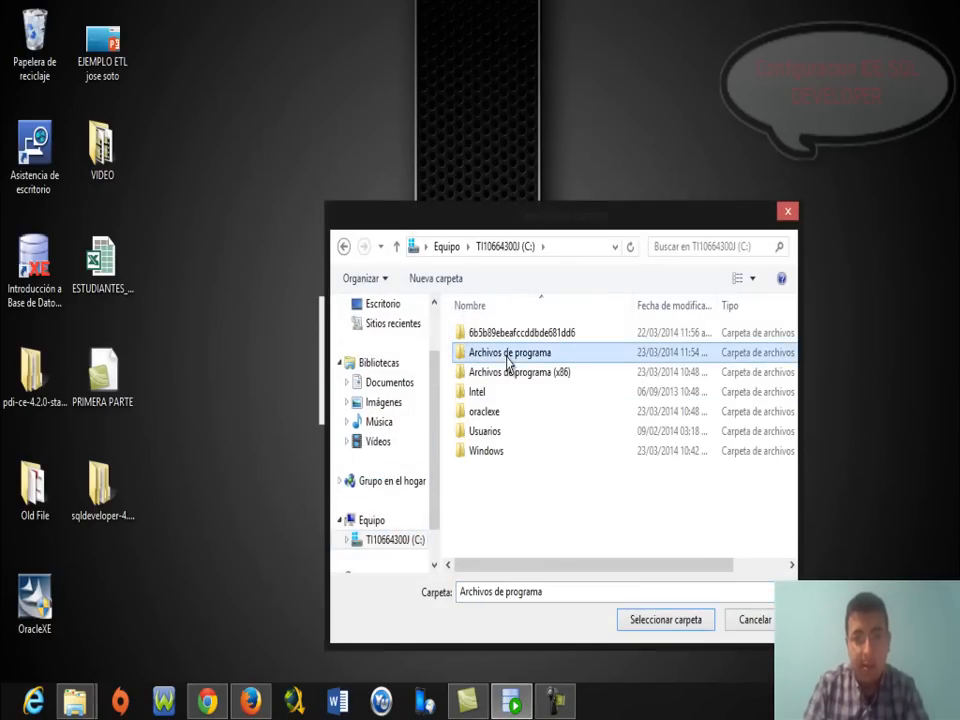
double_click(482, 413)
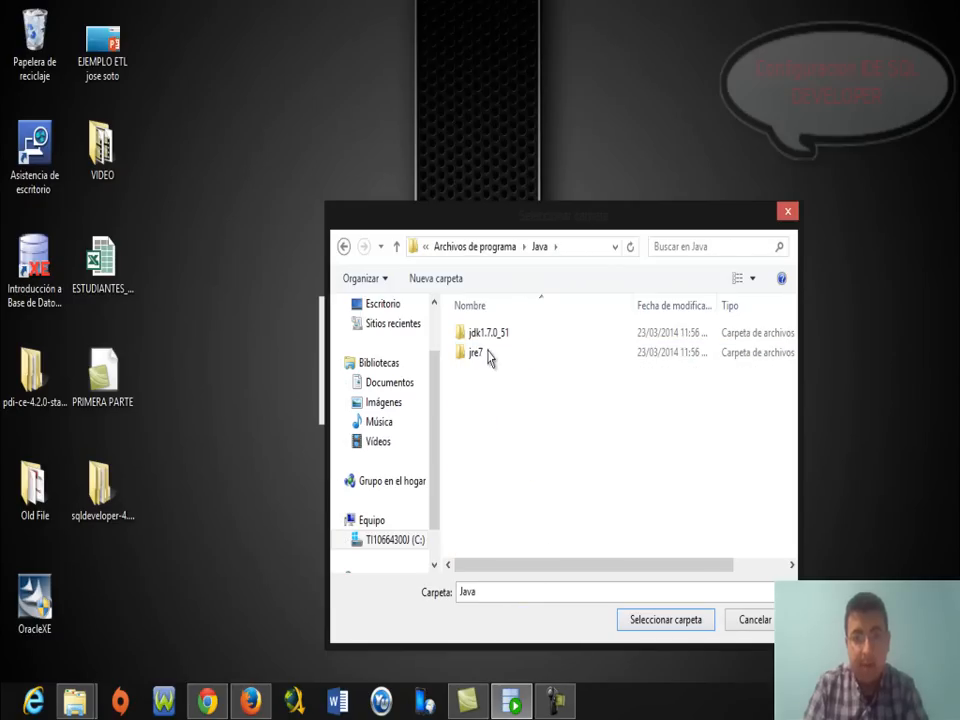
double_click(487, 335)
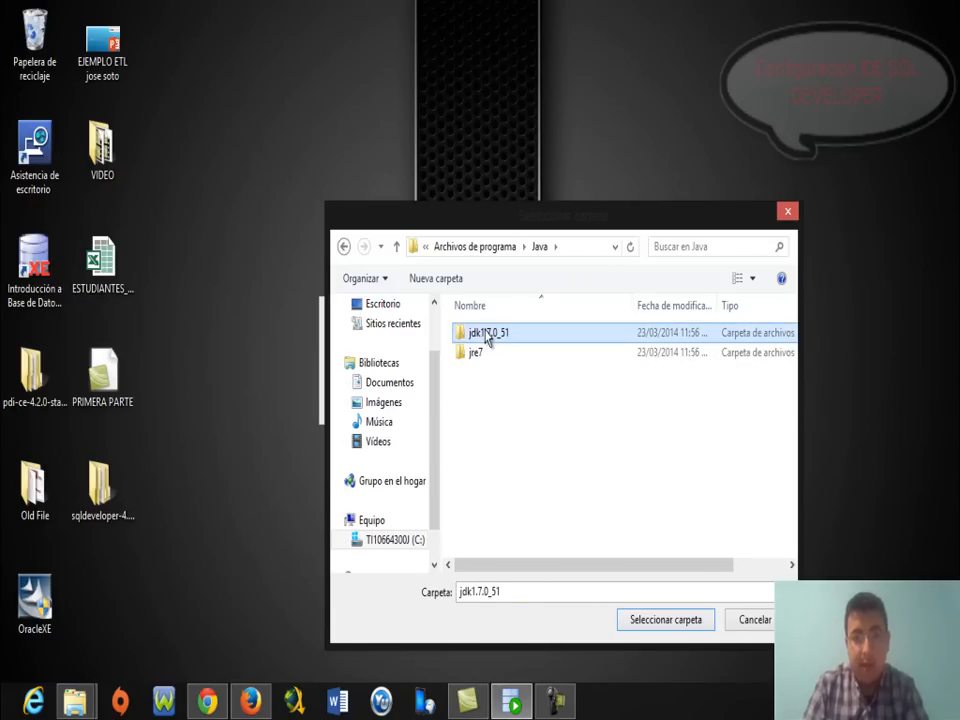
left_click(664, 620)
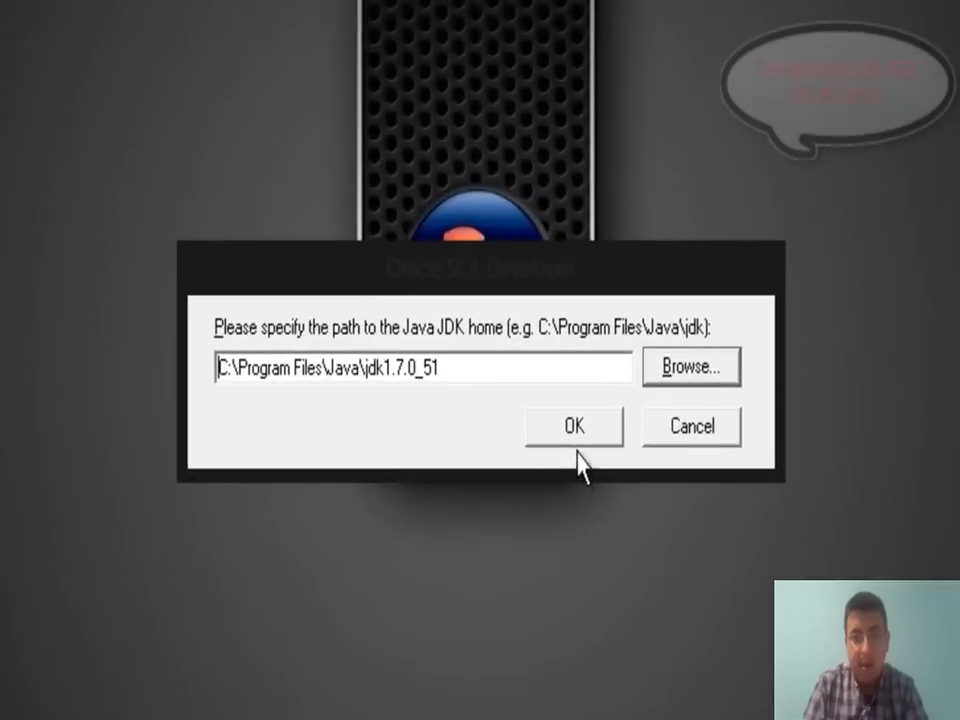
left_click(578, 430)
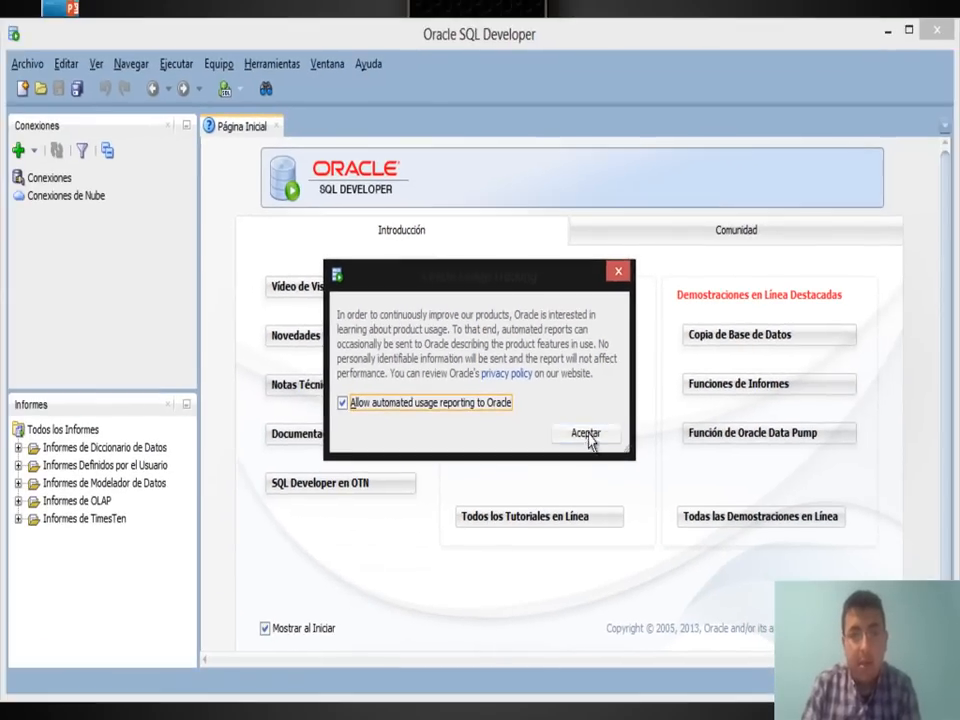
Accept the Oracle Usage Tracking notice to reach the SQL Developer start page.
left_click(684, 500)
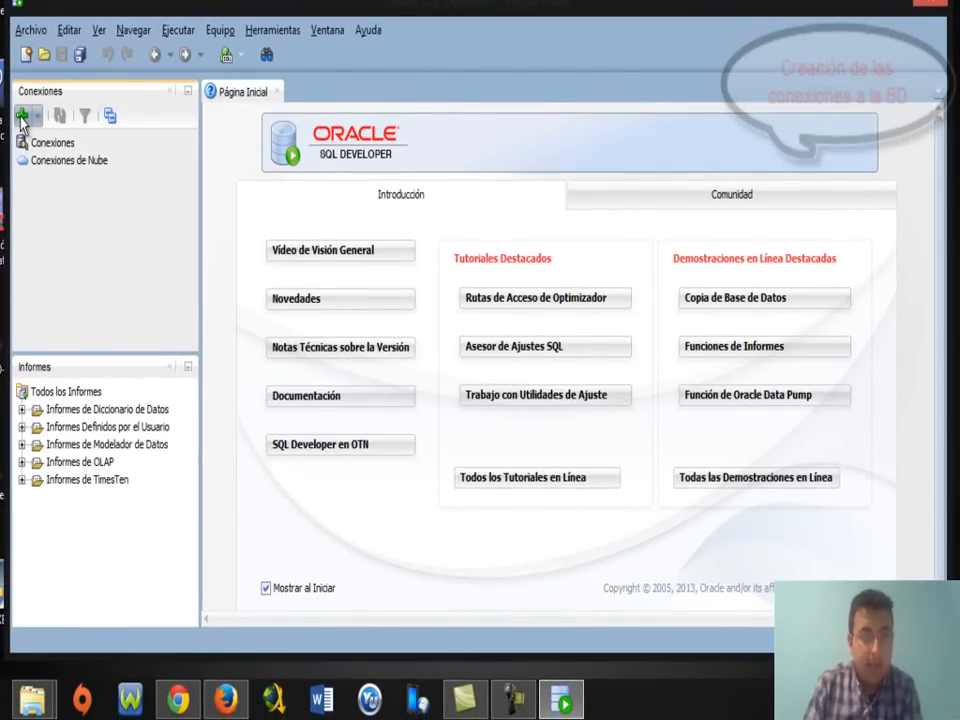
Create connection ERP_BD for user ERP with its password saved, then test and connect.
left_click(22, 118)
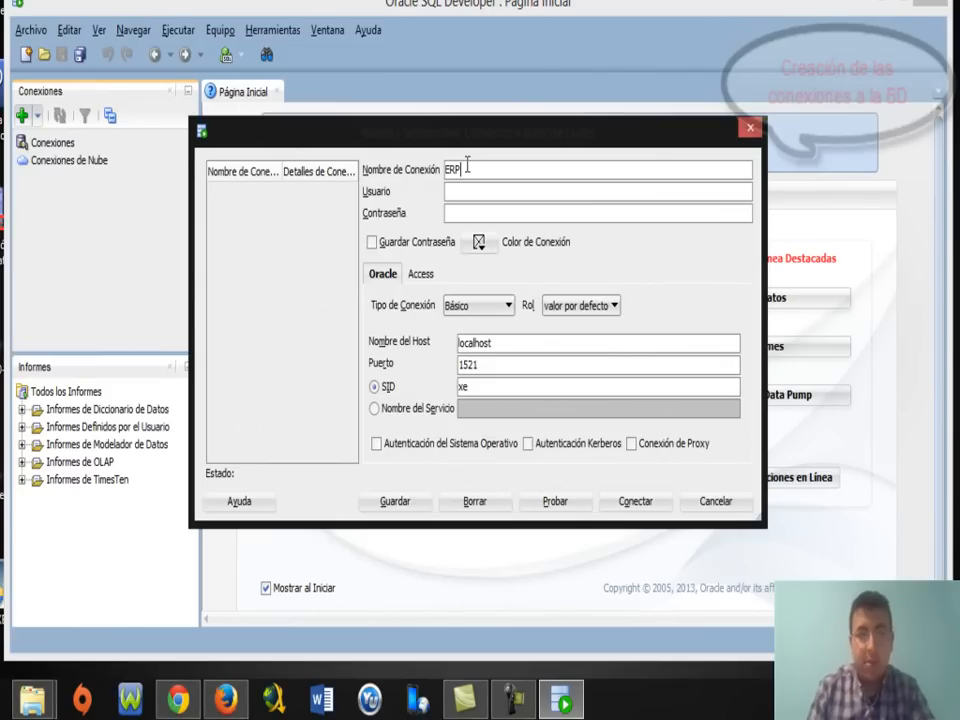
left_click(465, 192)
type("ERP")
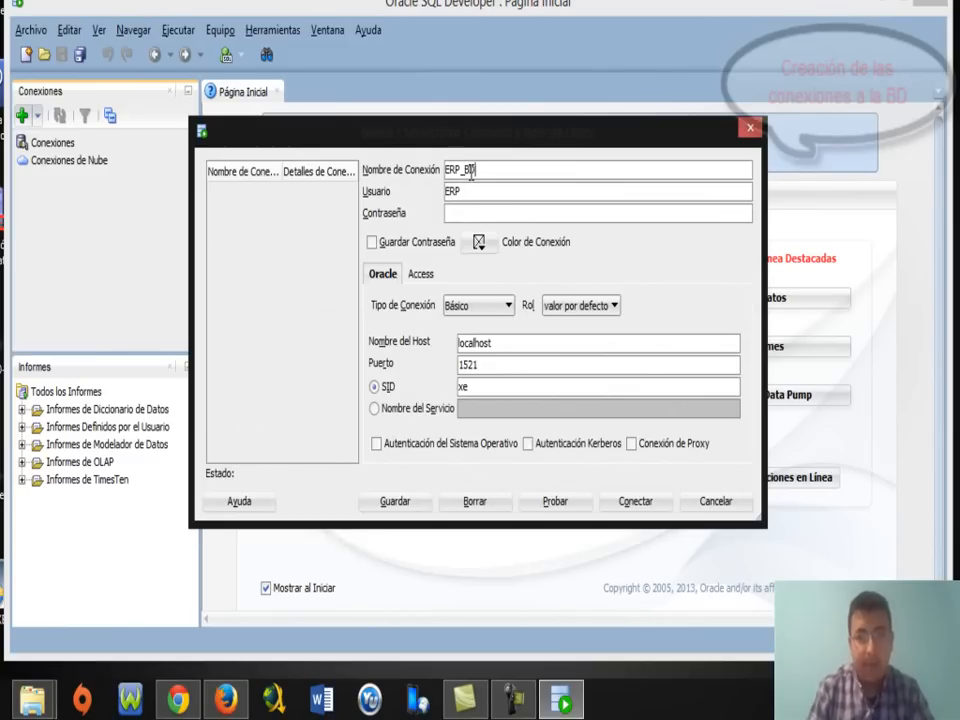
key("Tab")
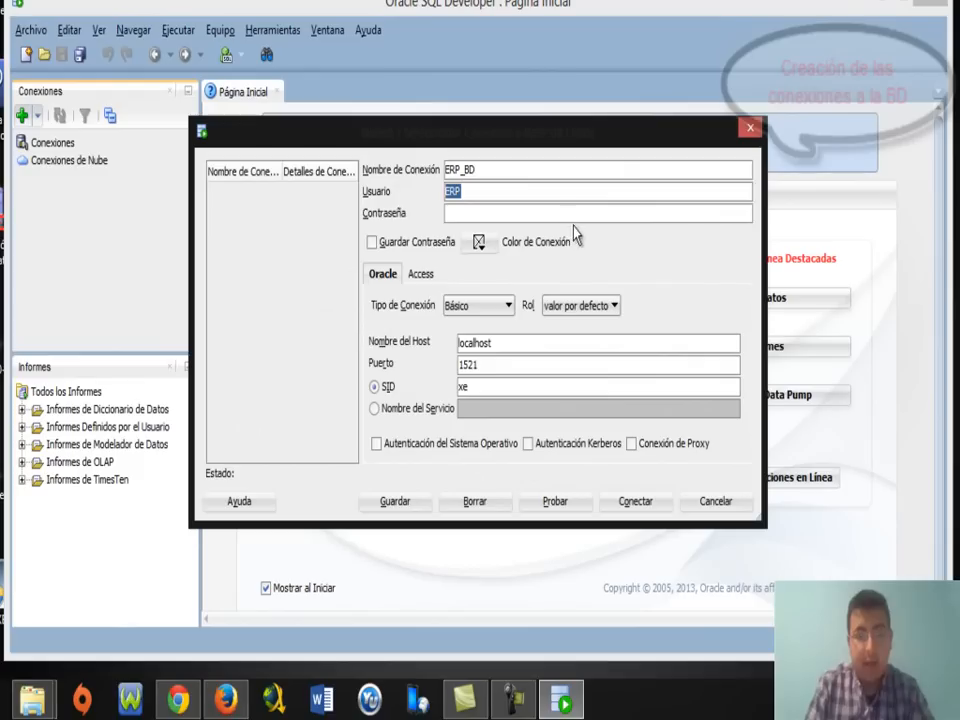
key("Tab")
type("e")
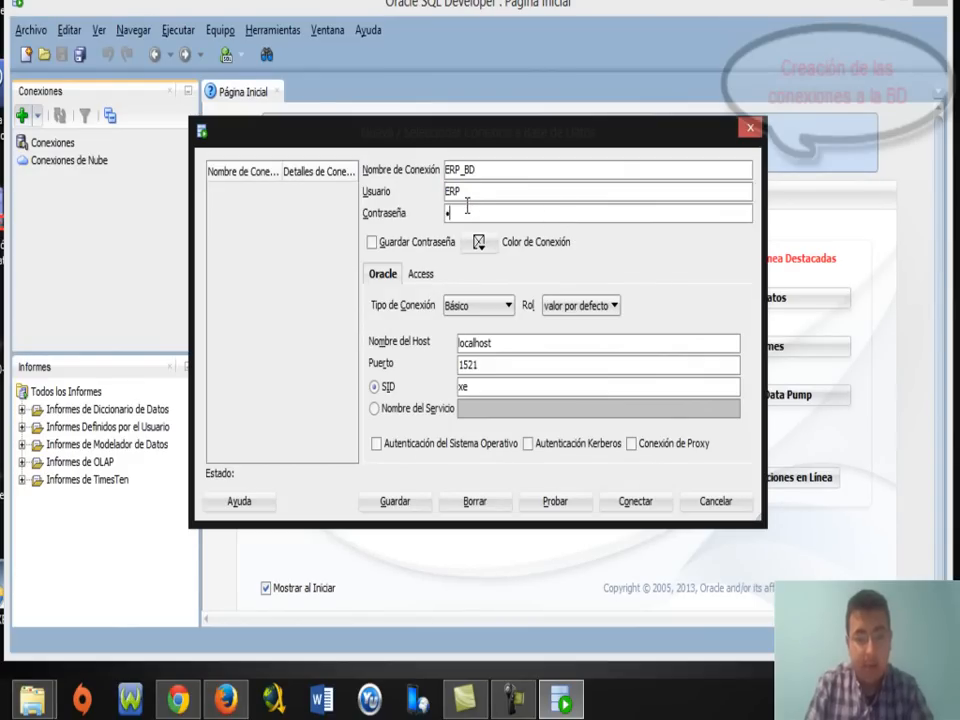
type("rp")
left_click(374, 244)
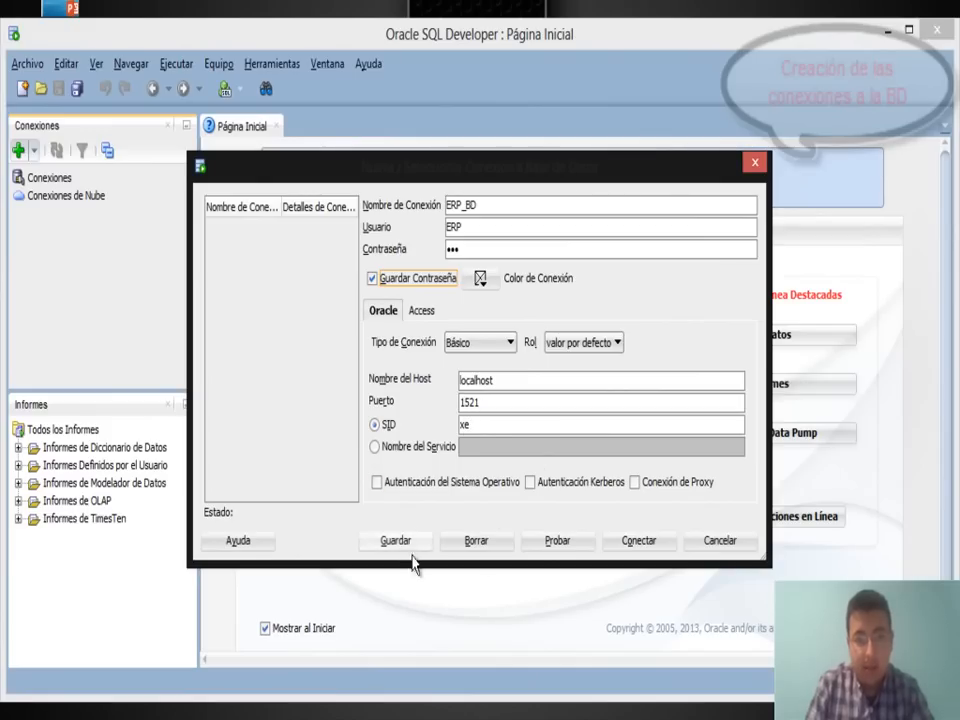
left_click(558, 541)
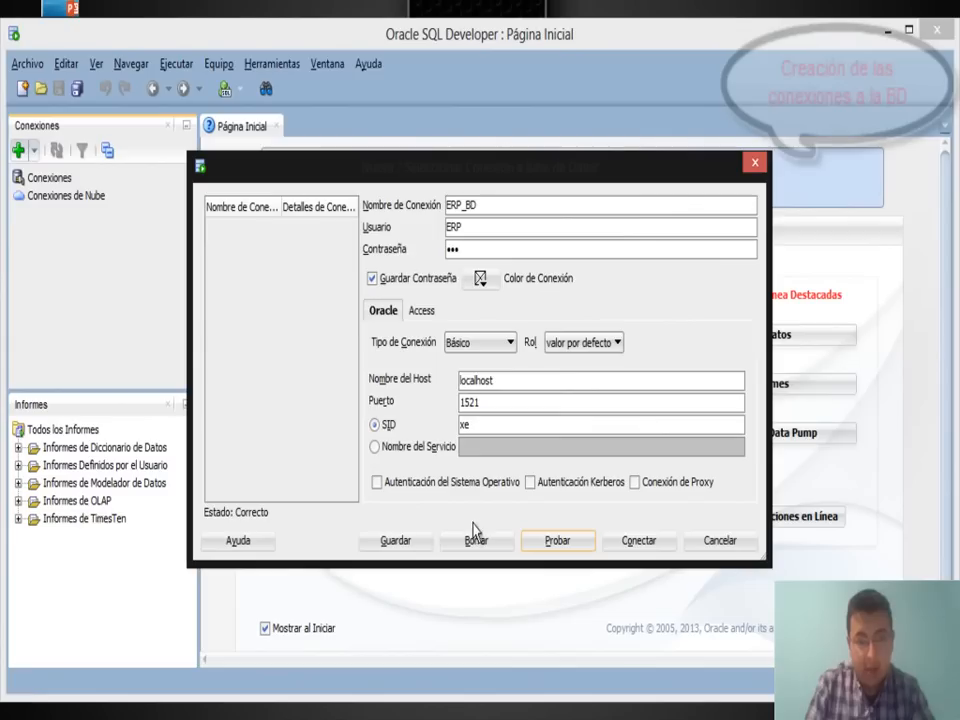
left_click(639, 549)
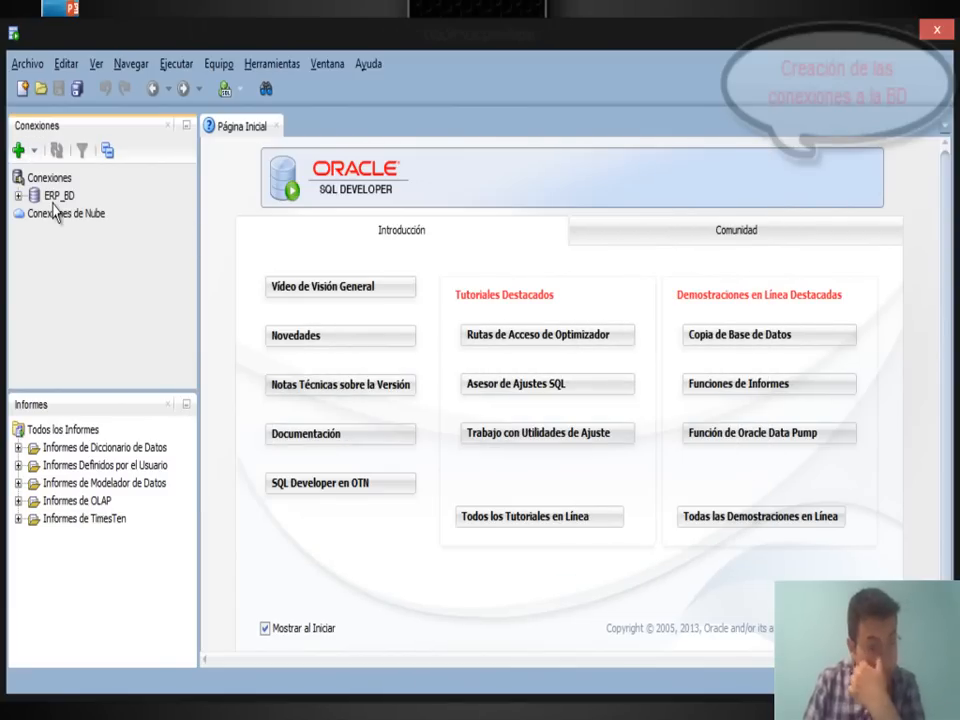
Add connection BD_DW for user DW with saved password, then test and connect it.
left_click(18, 151)
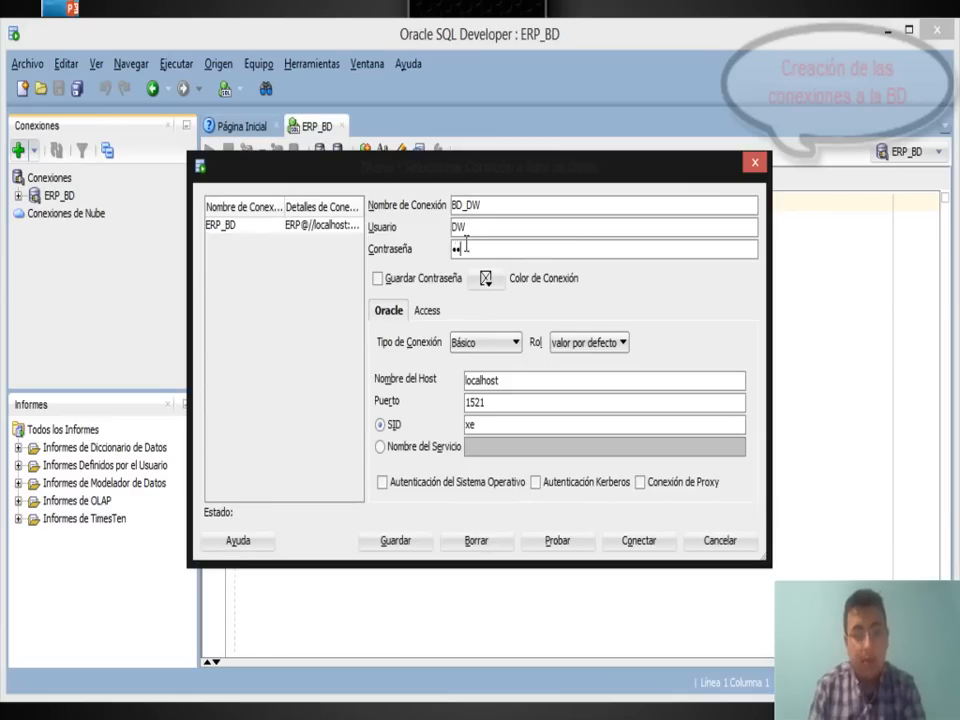
left_click(390, 278)
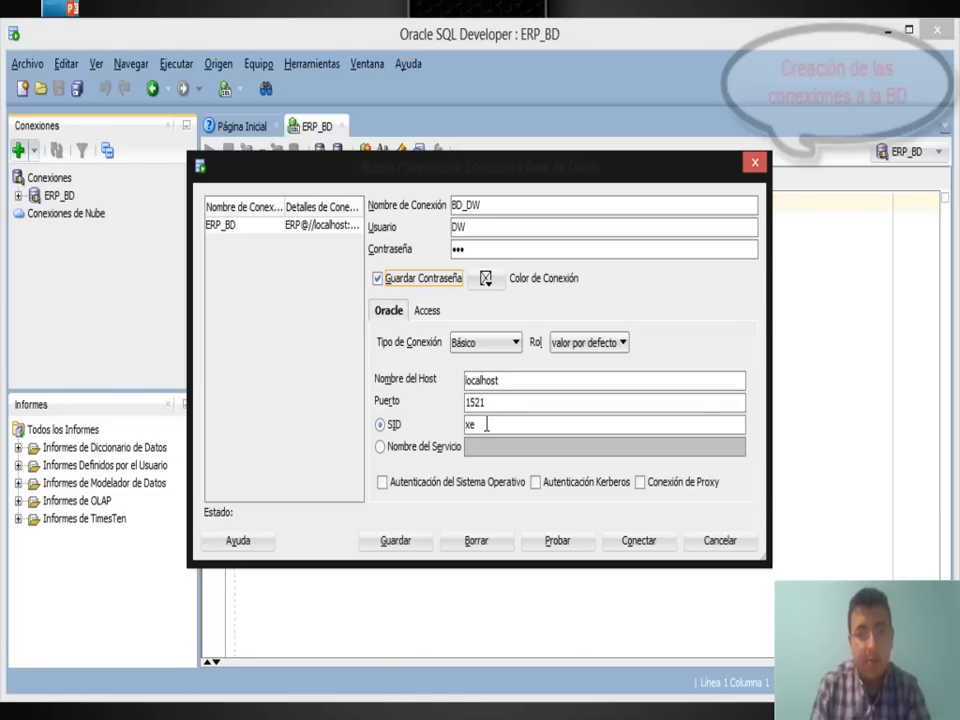
left_click(553, 545)
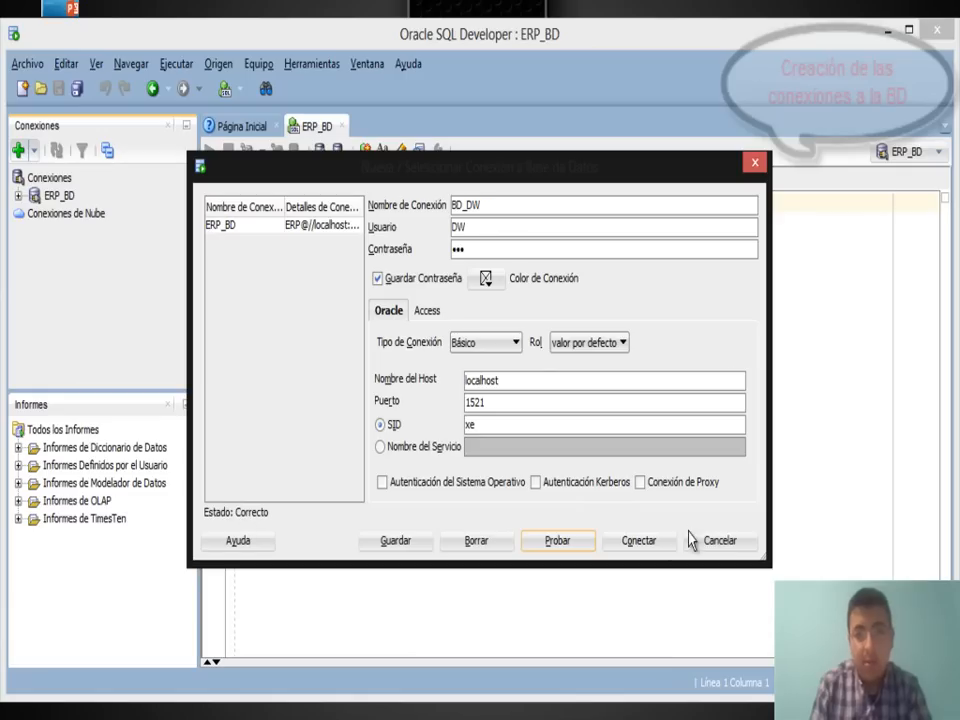
left_click(658, 542)
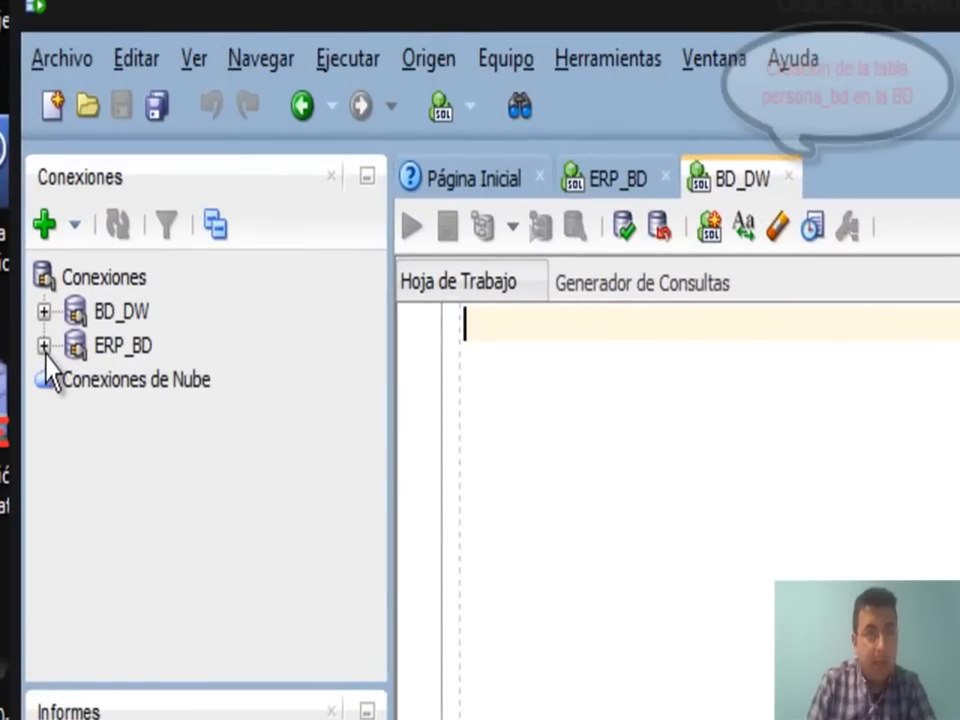
Expand ERP_BD and its Tablas node, then choose Nueva Tabla from the context menu.
left_click(17, 213)
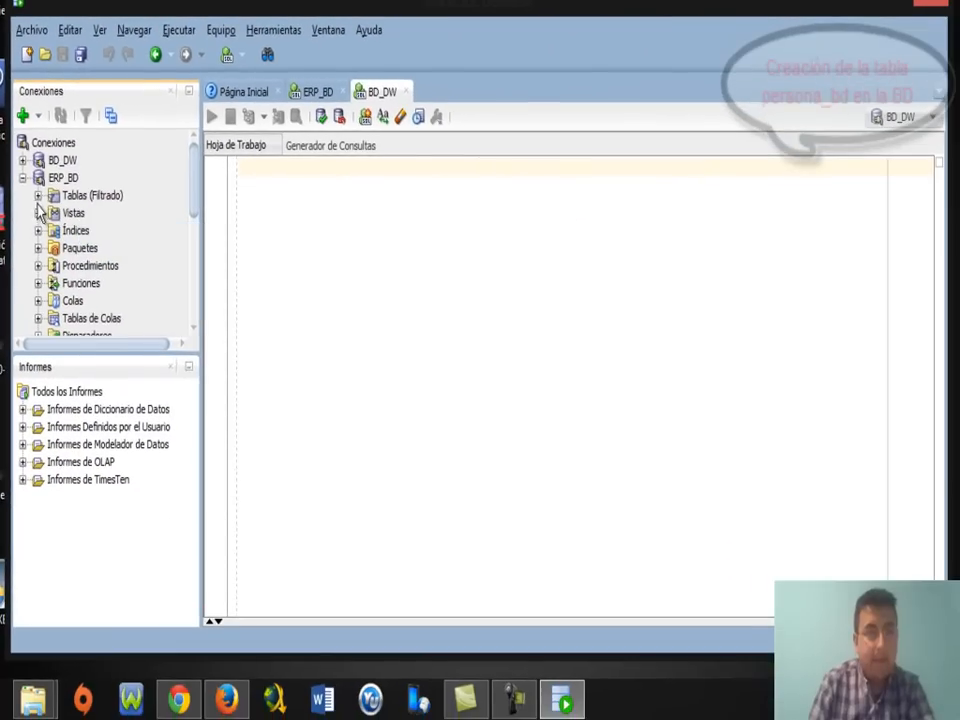
left_click(38, 196)
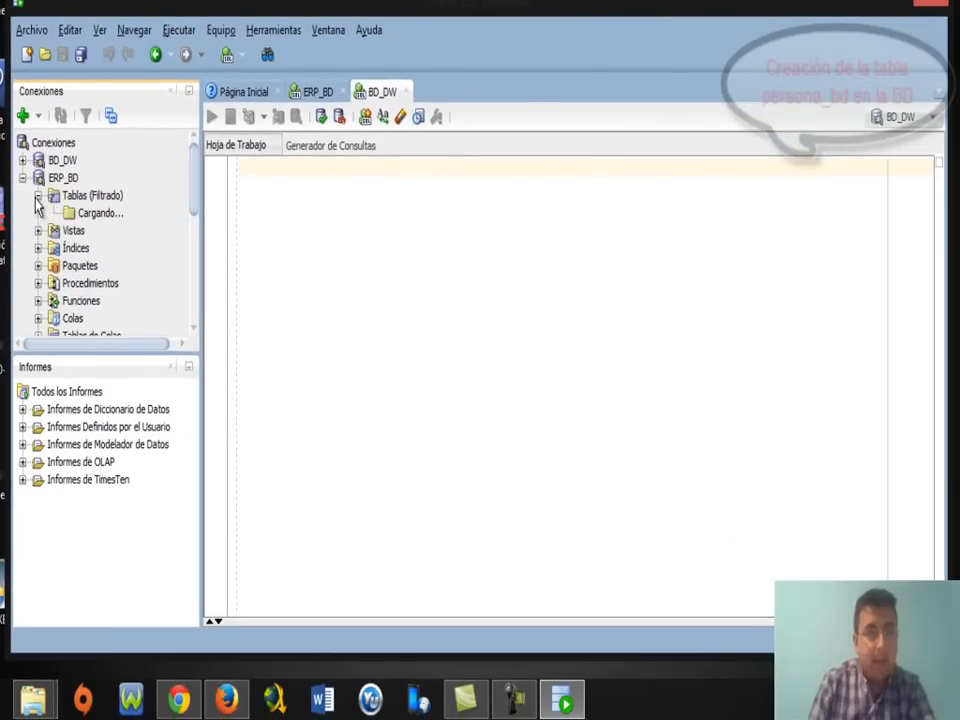
right_click(88, 200)
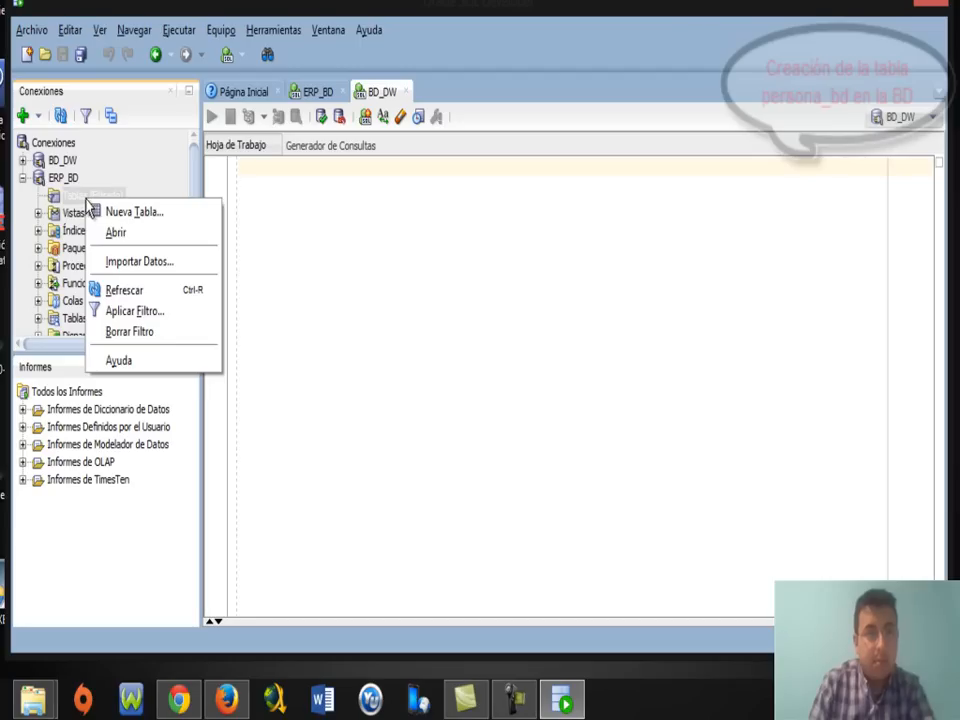
left_click(134, 213)
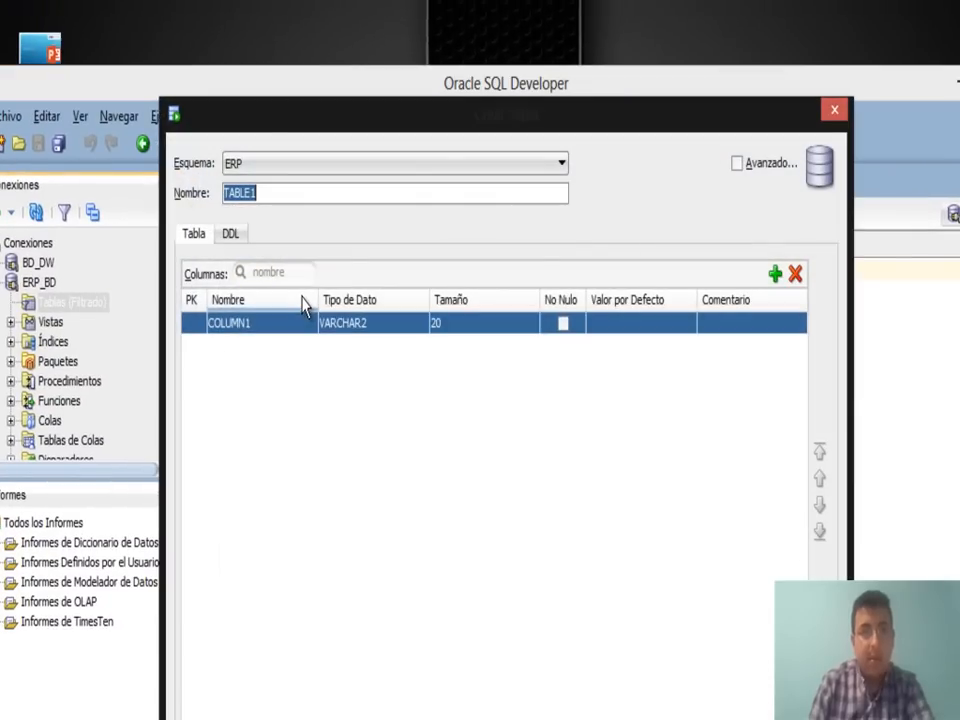
Name the table PERSONA_BD and set first column TIPO_IDENTIFICACION with size 20.
left_click(577, 718)
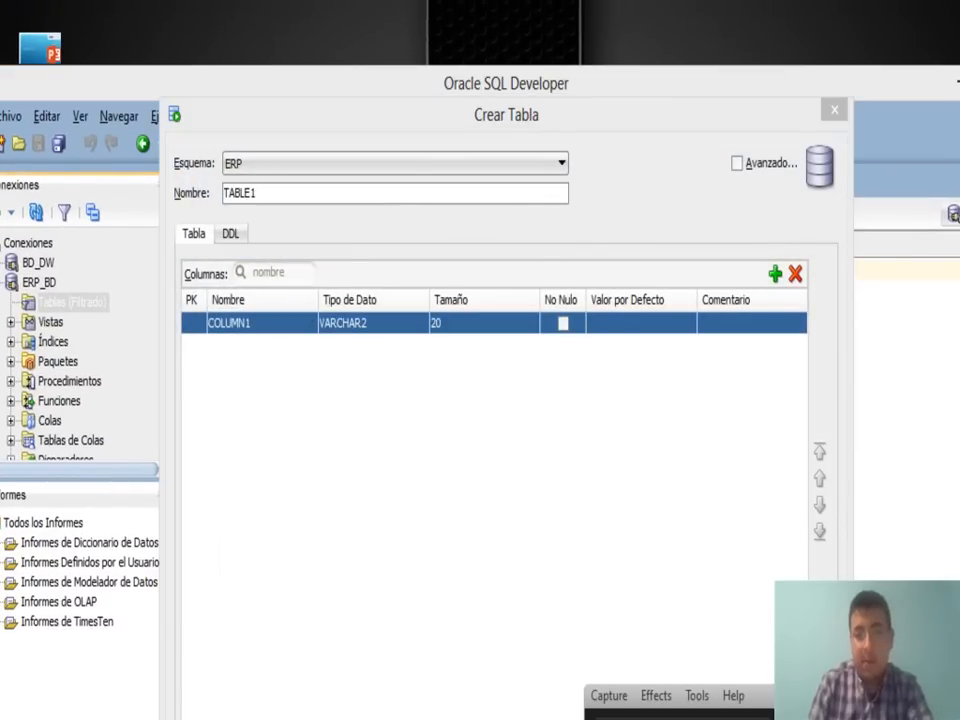
left_click(577, 718)
type("PERSONA")
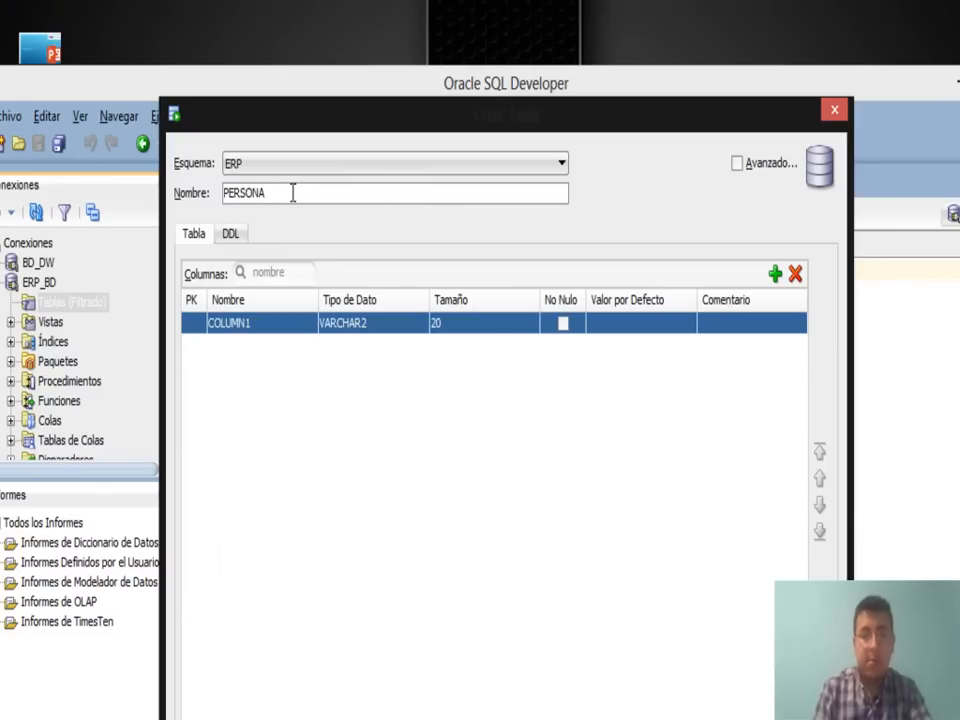
type("_BD")
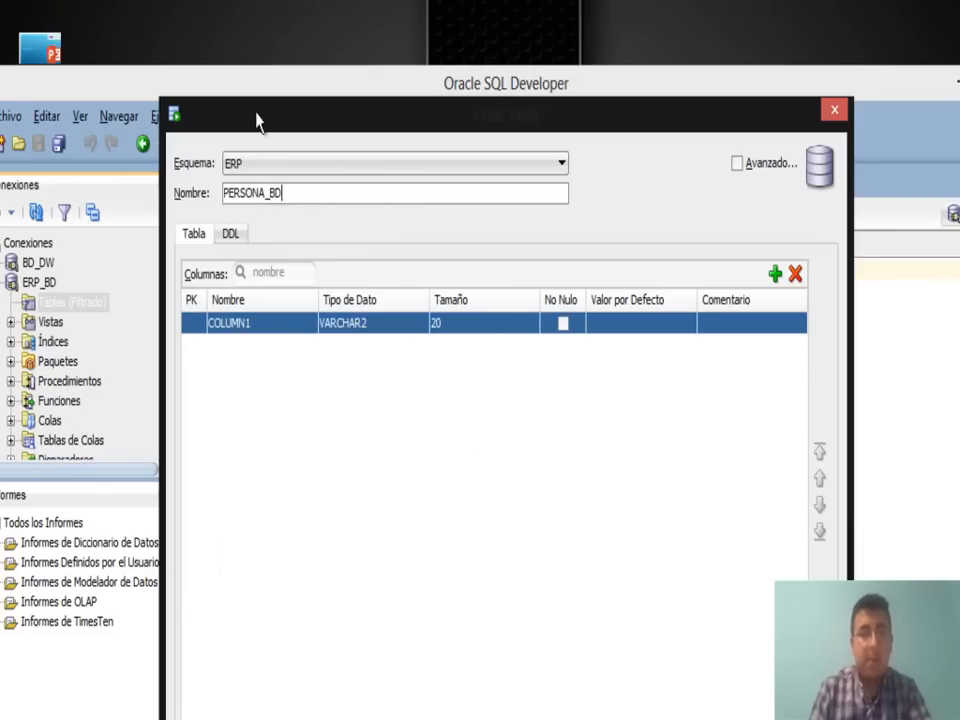
double_click(265, 330)
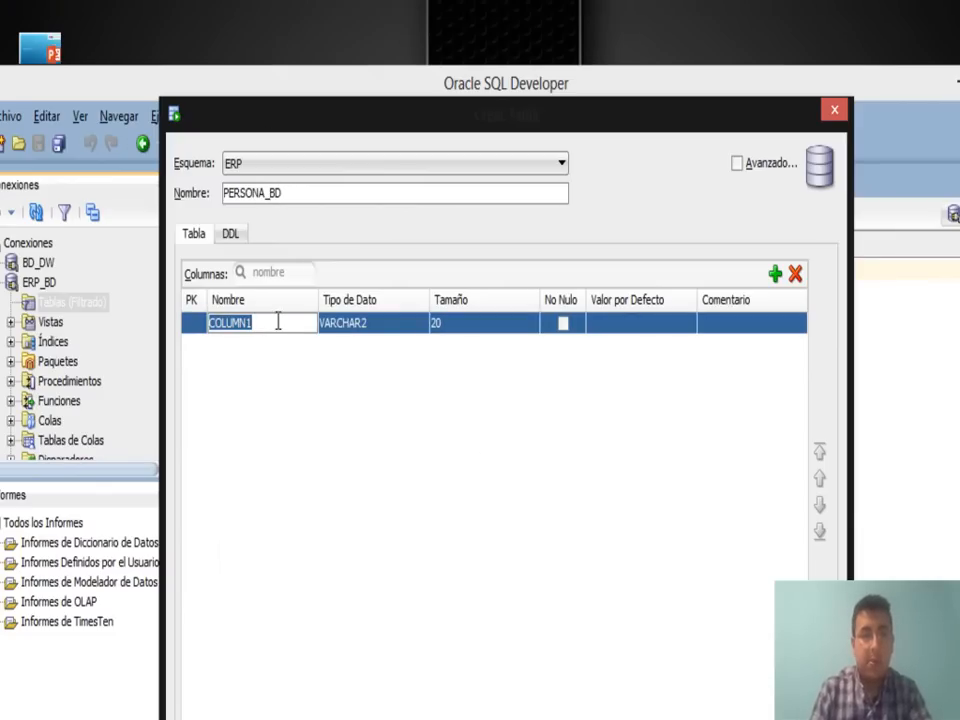
type("TIPO_IDENTIFICACION")
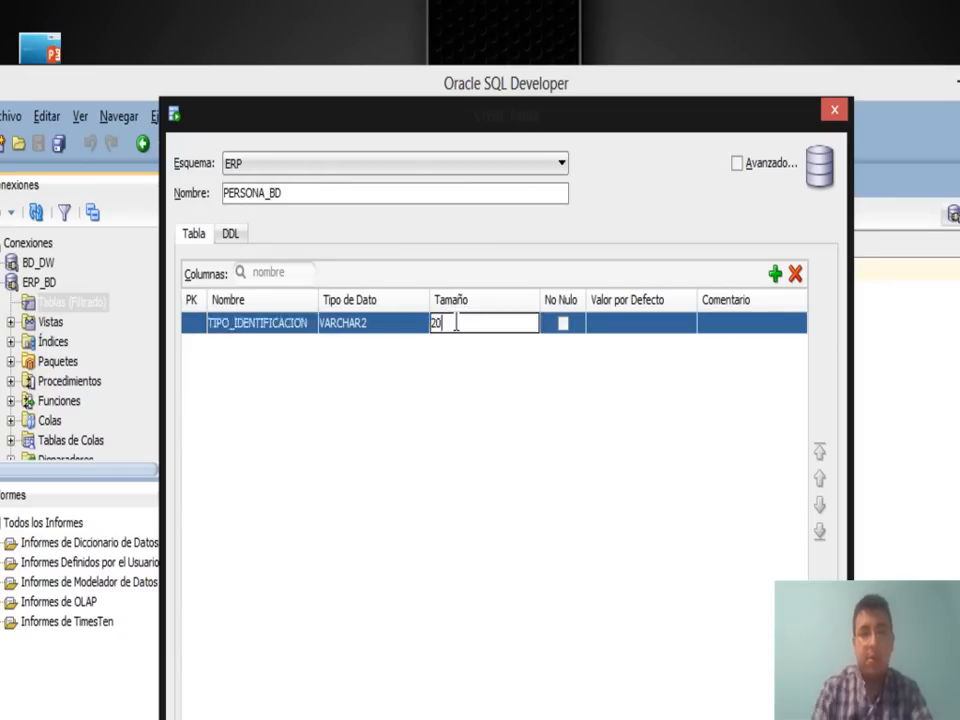
left_click(301, 322)
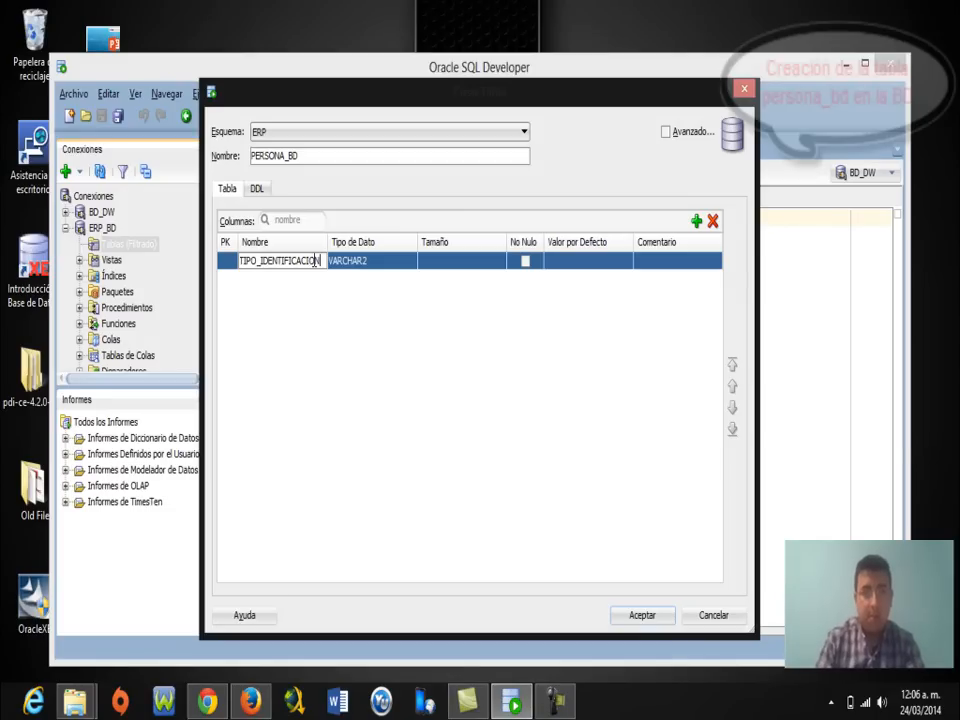
left_click(451, 260)
type("20")
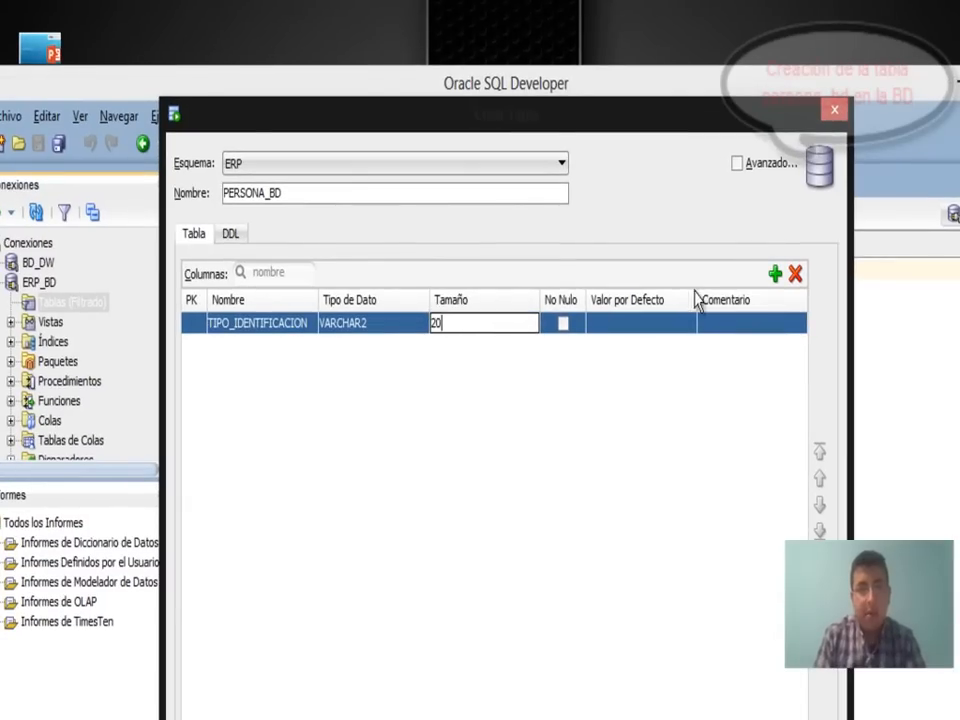
Add a second column IDENTIFICACION with the NUMBER data type.
left_click(776, 278)
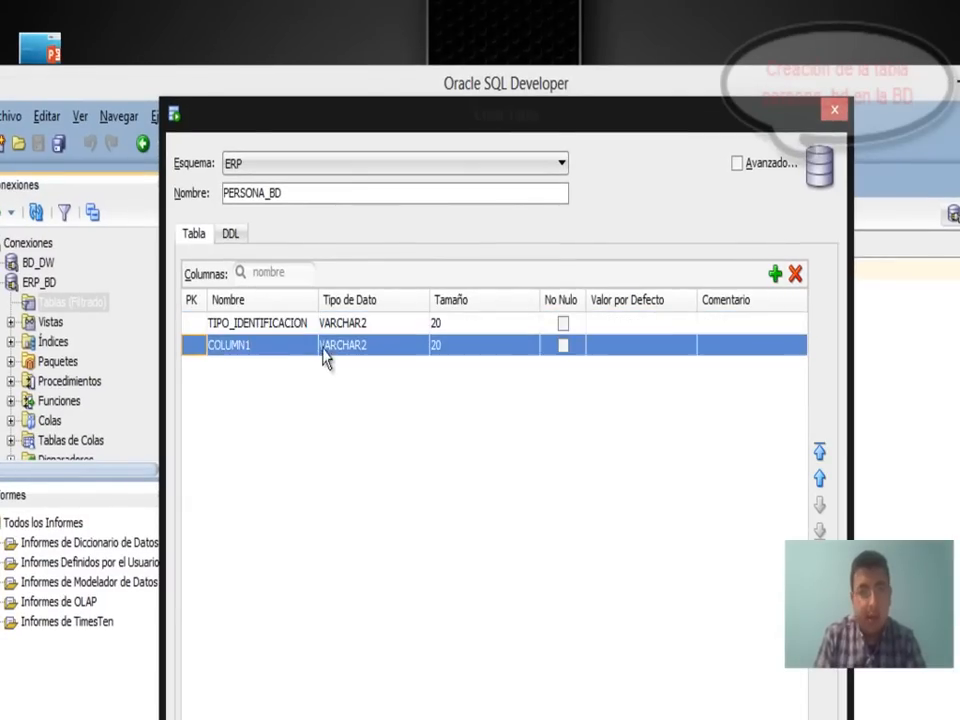
left_click(272, 345)
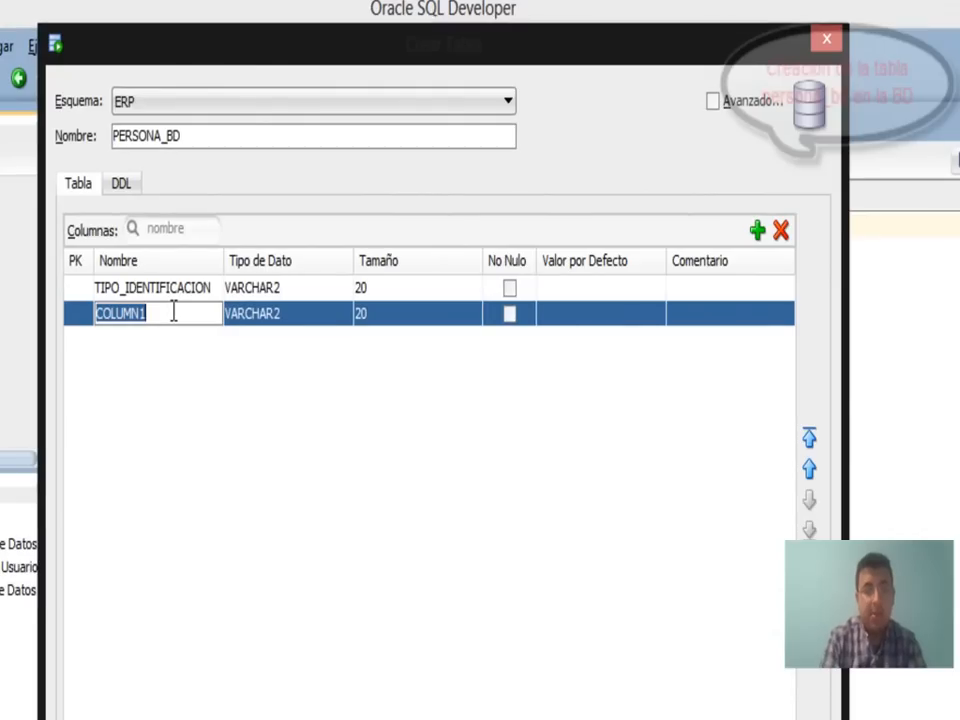
type("IDENTIFICACIO")
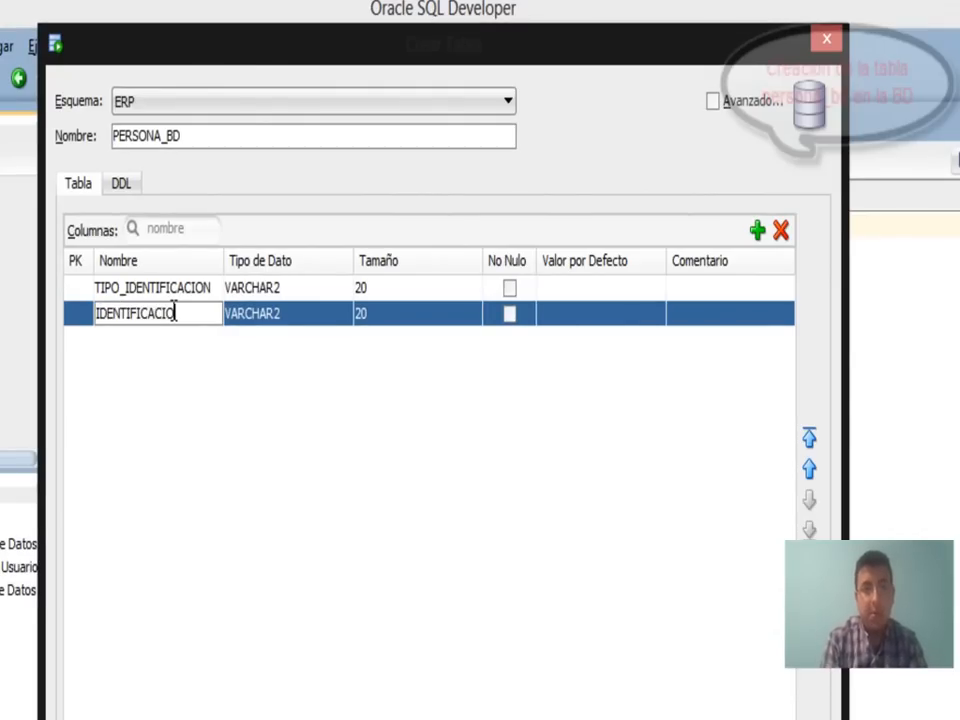
left_click(375, 316)
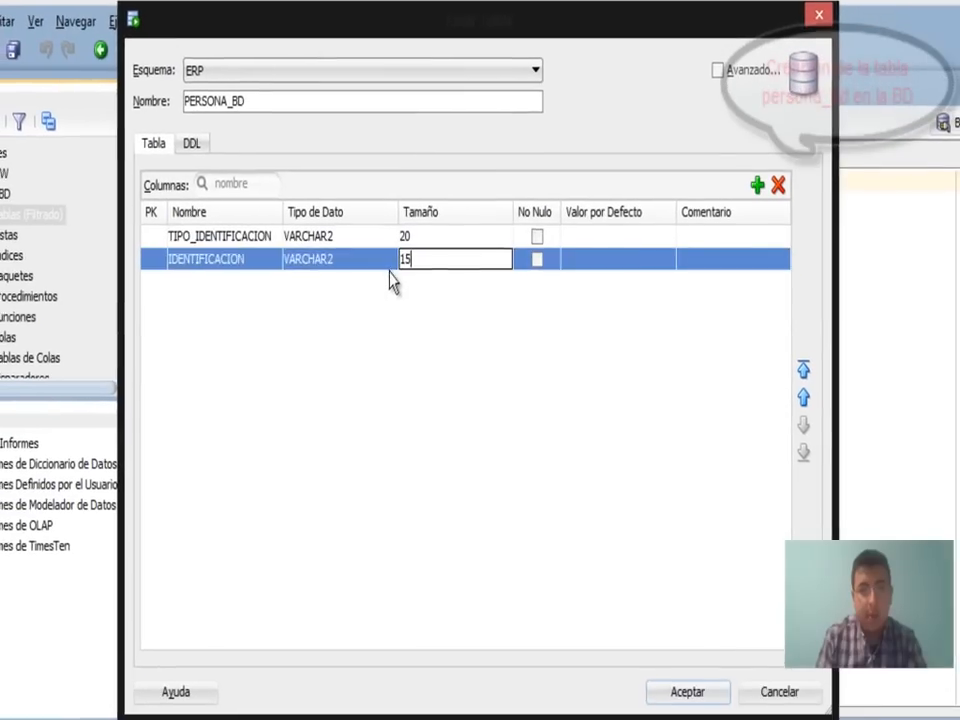
left_click(390, 259)
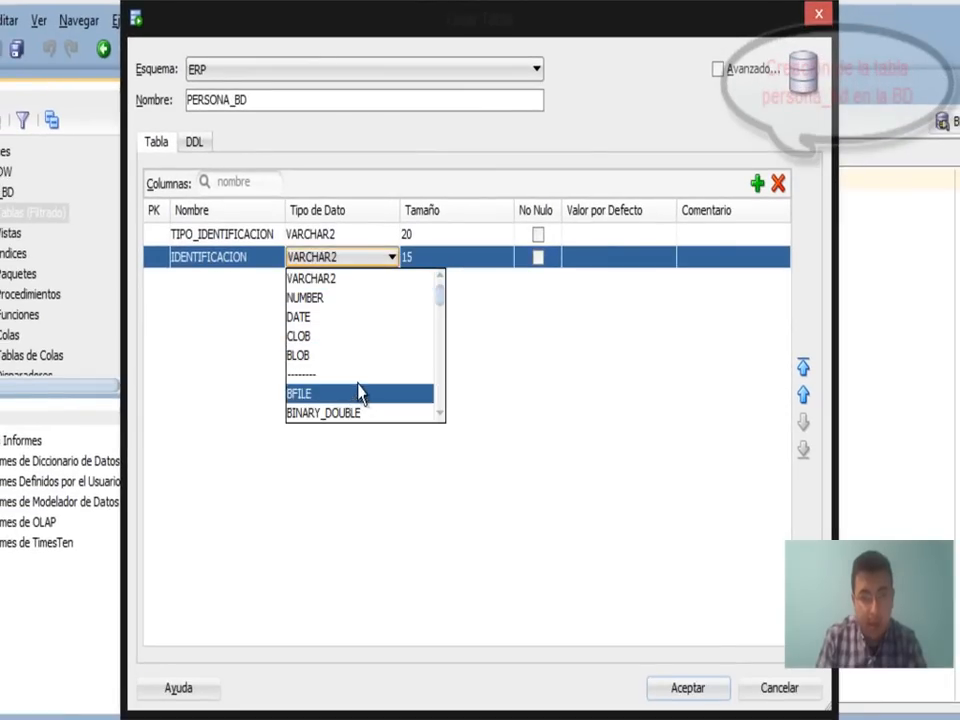
left_click(347, 298)
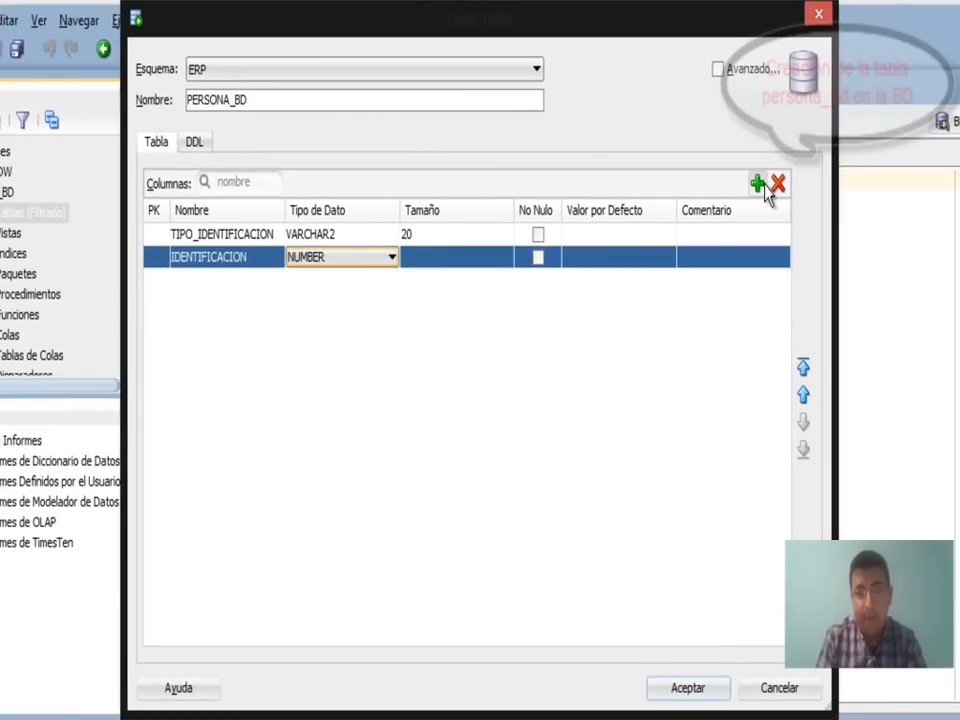
Add a third column named NOMBRES.
left_click(757, 184)
left_click(213, 281)
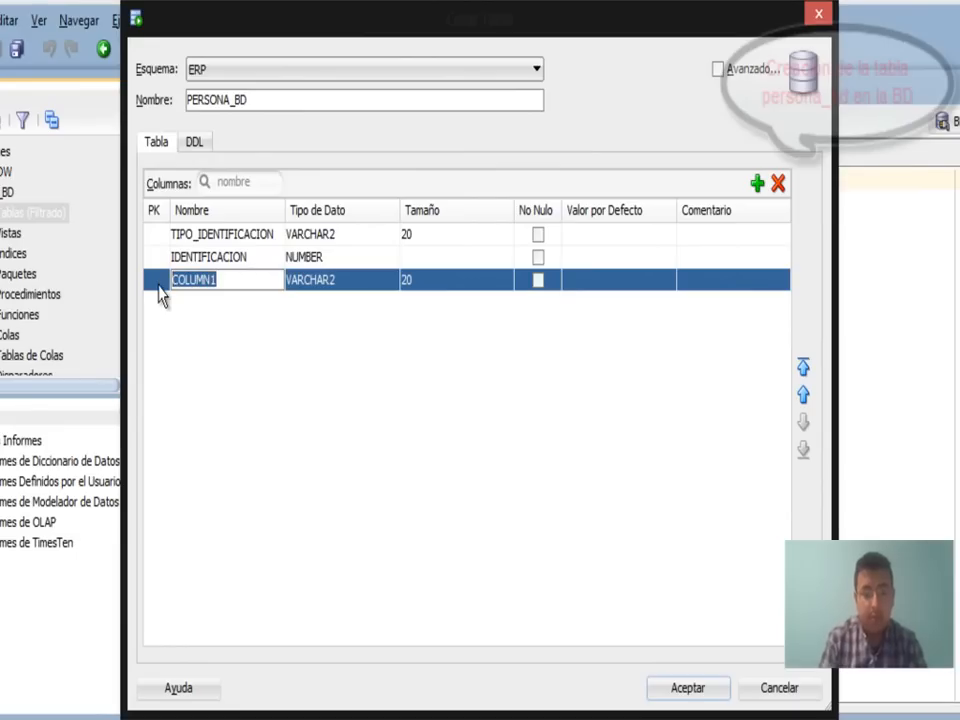
type("NOMBRES")
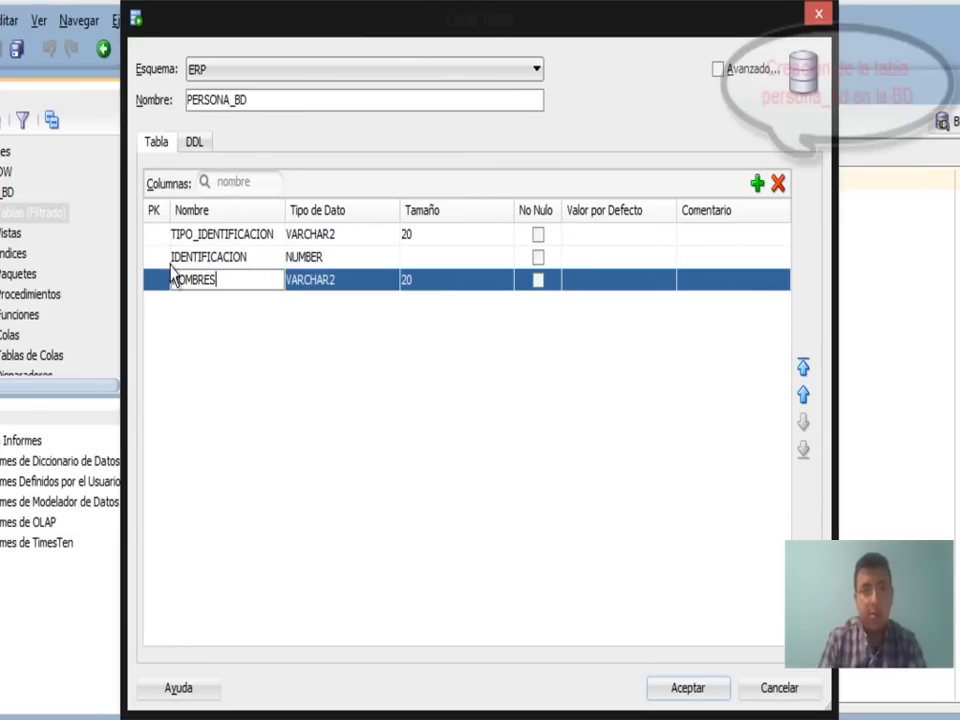
left_click(408, 284)
left_click(439, 279)
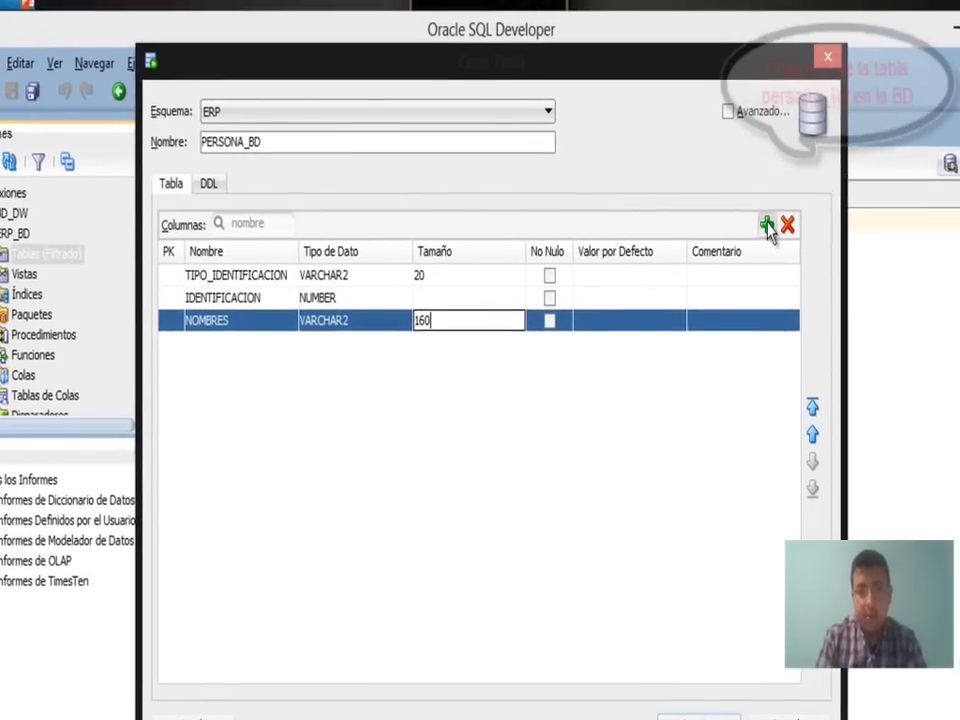
Add GENERO as VARCHAR2 size 2 and create the PERSONA_BD table.
left_click(757, 183)
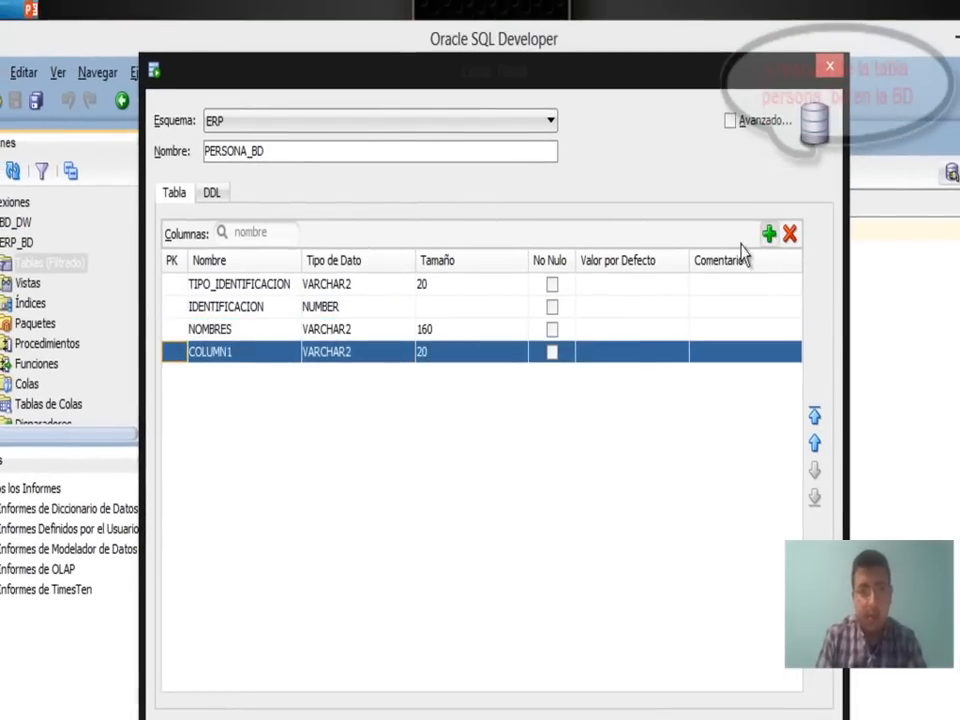
left_click(229, 353)
left_click_drag(242, 350, 177, 362)
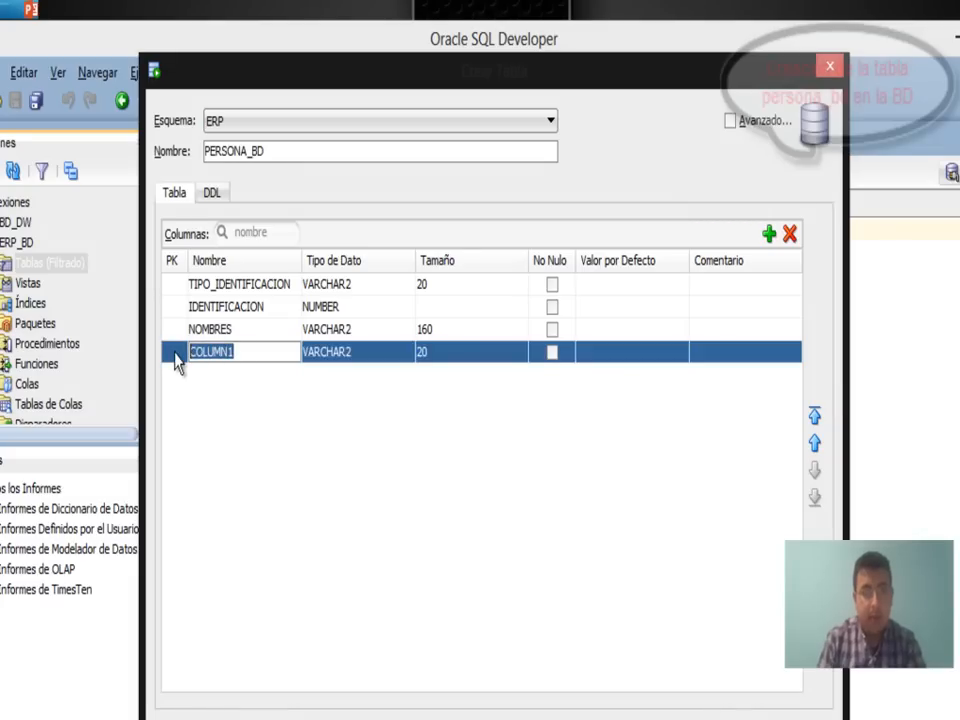
type("GENERO")
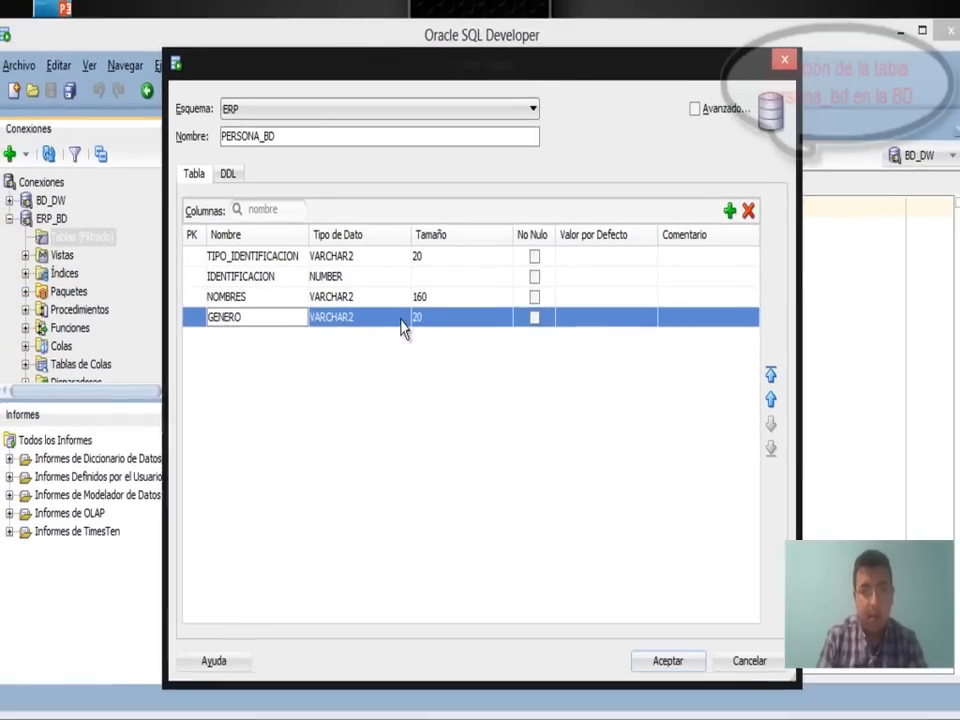
left_click(404, 356)
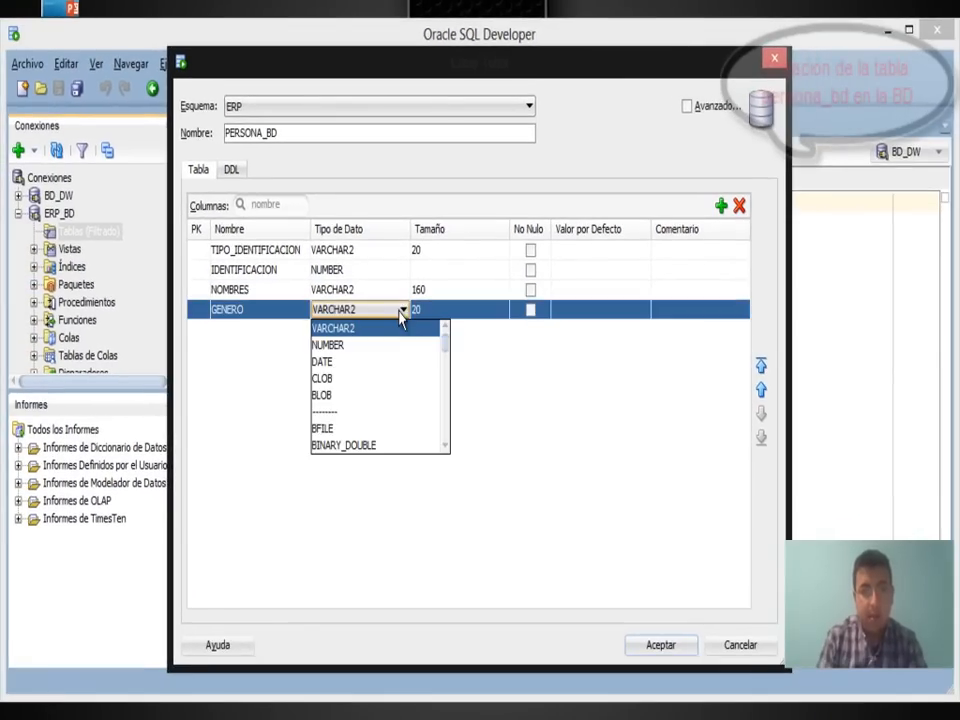
left_click(440, 312)
left_click(452, 314)
key("BackSpace")
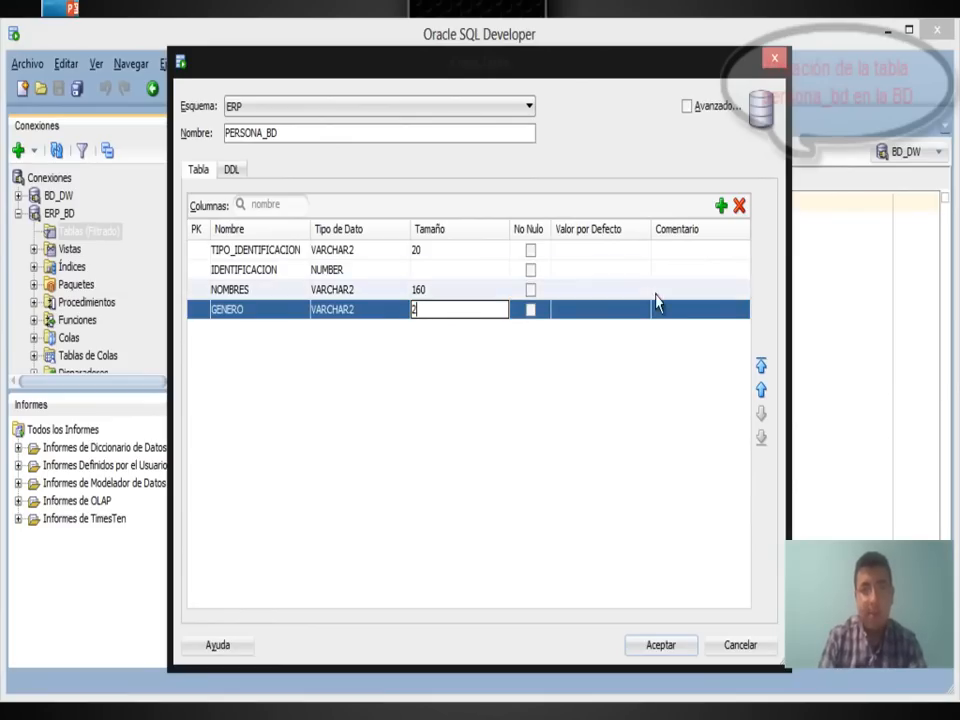
left_click(674, 648)
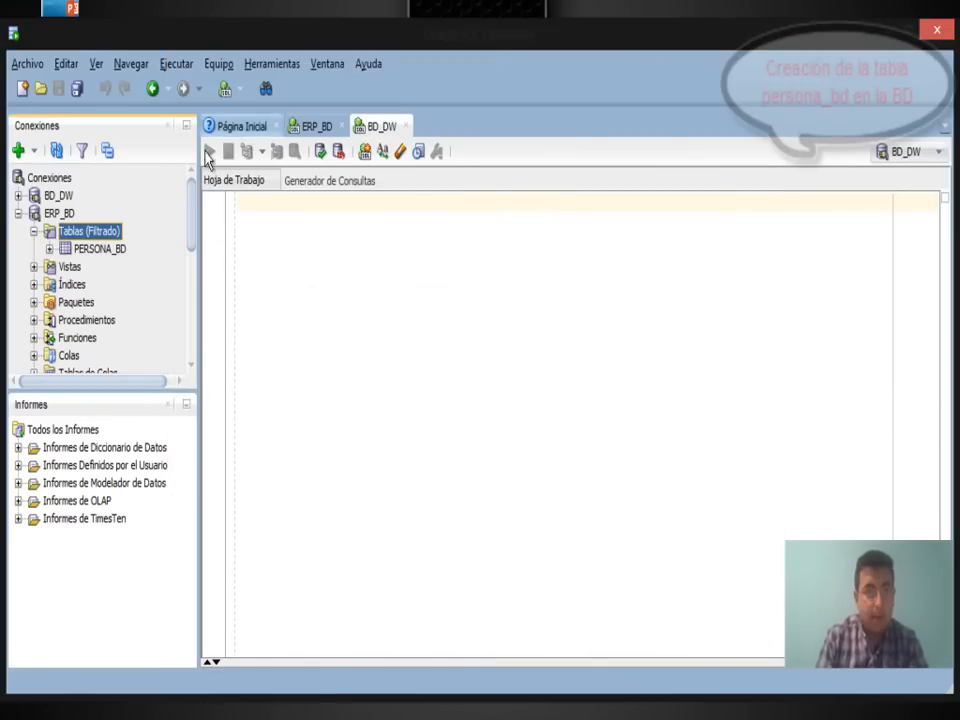
Open PERSONA_BD from Tablas and view its Datos tab.
left_click(92, 250)
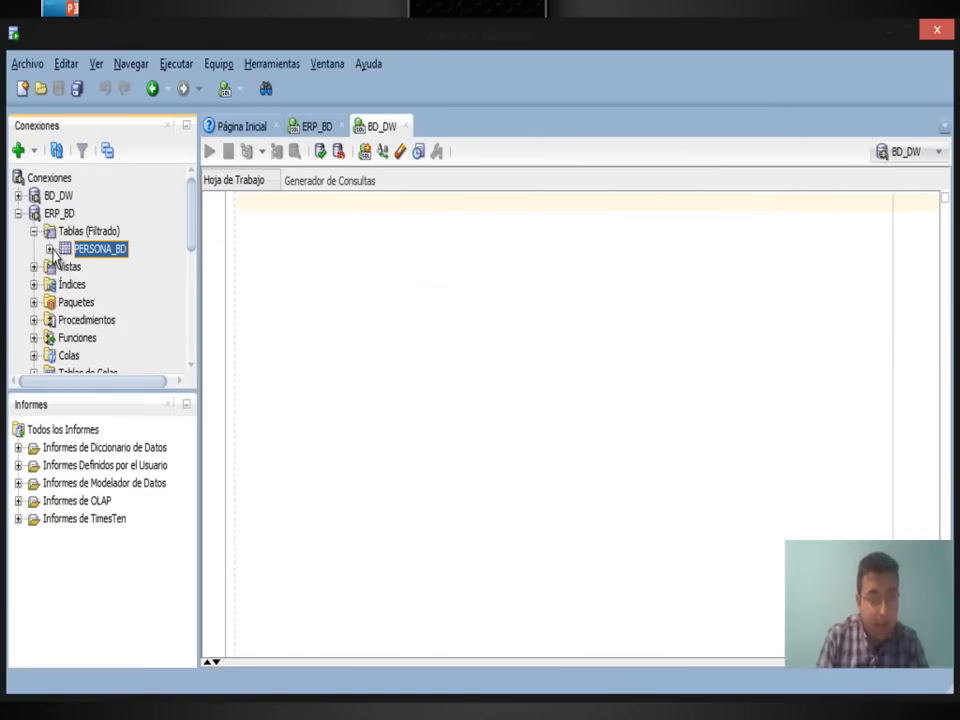
double_click(85, 250)
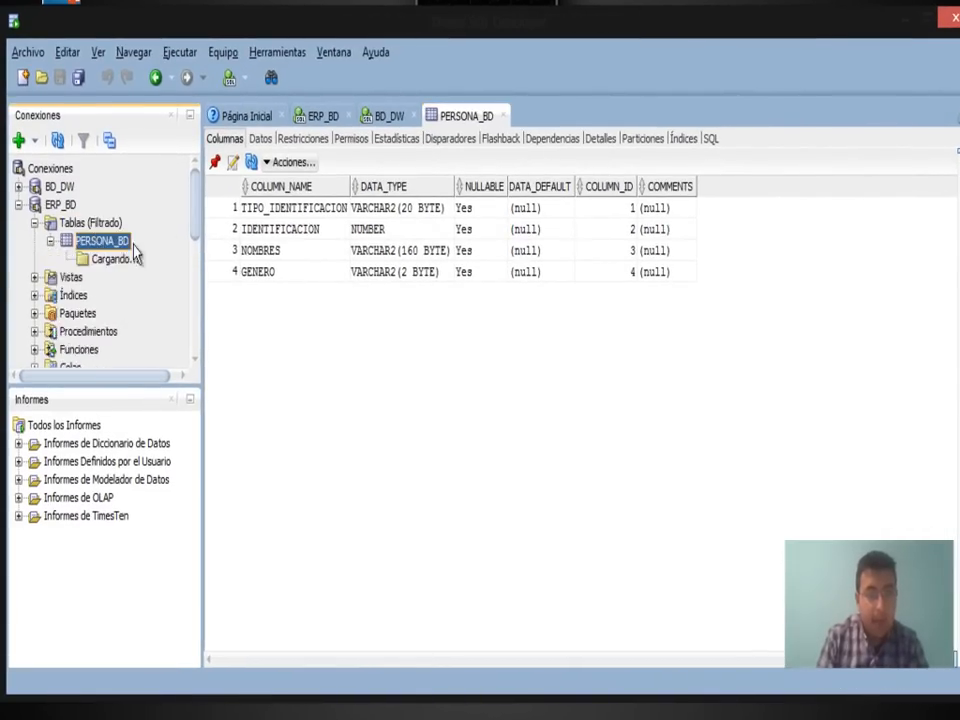
left_click(261, 140)
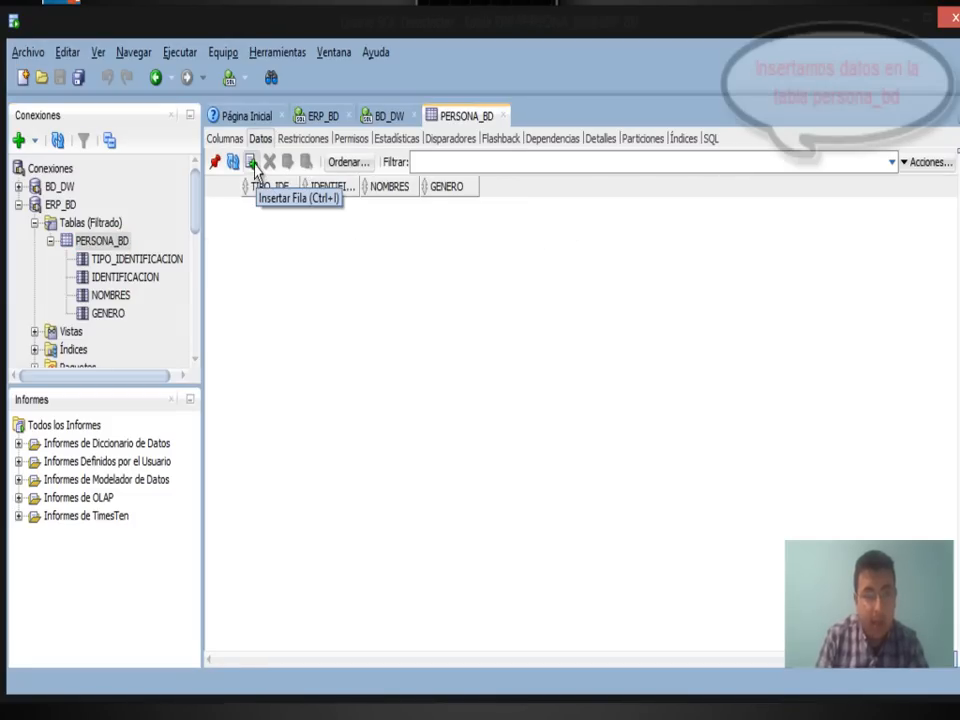
Insert a row with type CC, an ID number, the person's full name and GENERO M, then commit.
left_click(255, 170)
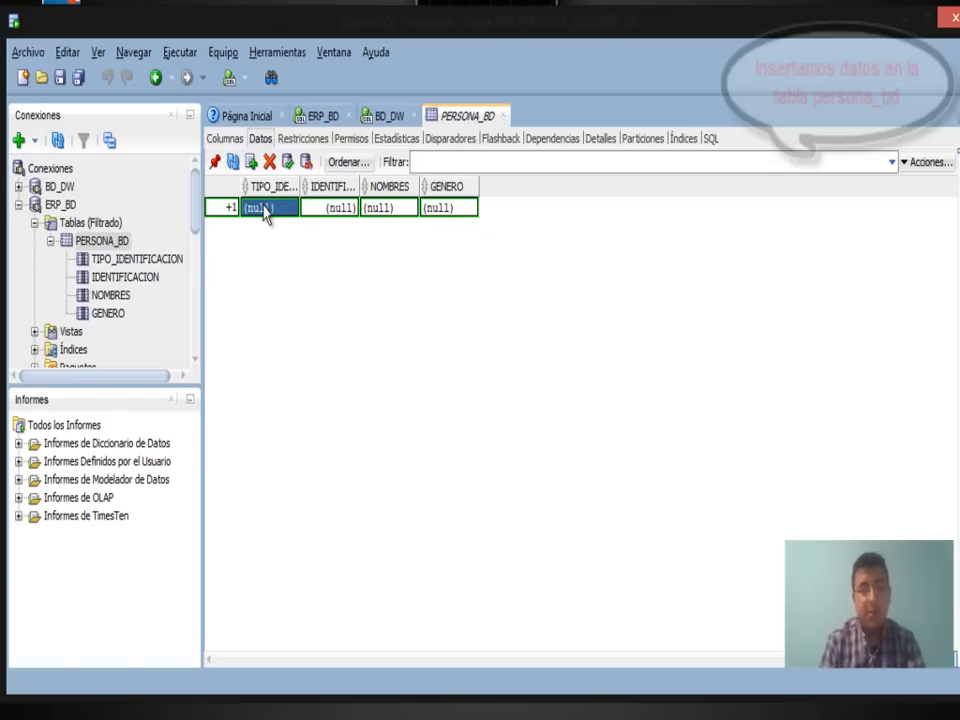
type("CCC")
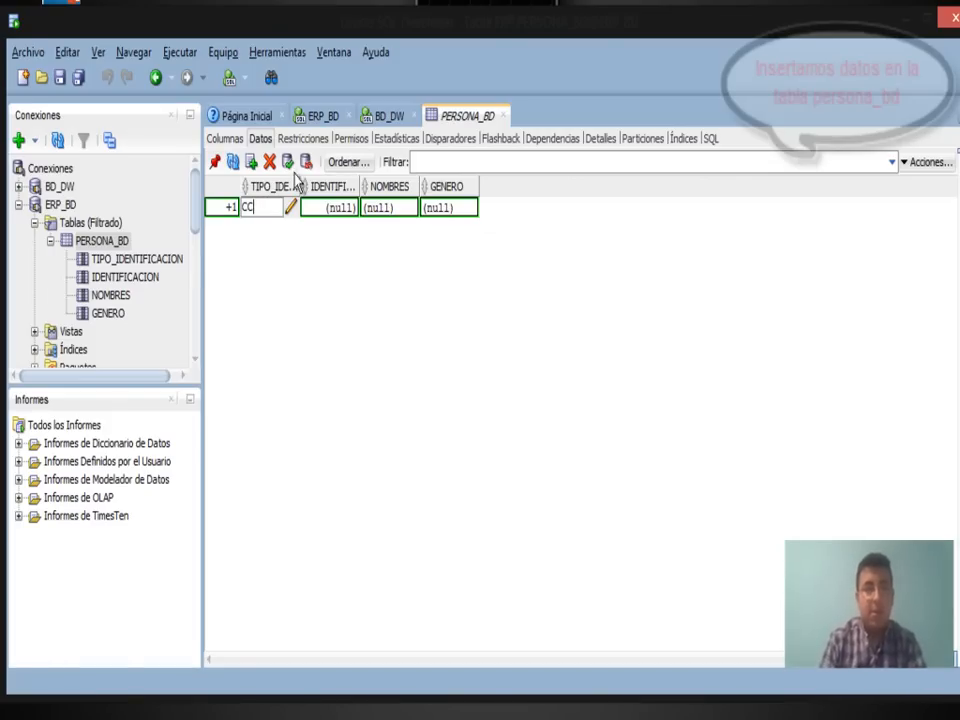
left_click(349, 212)
left_click(349, 208)
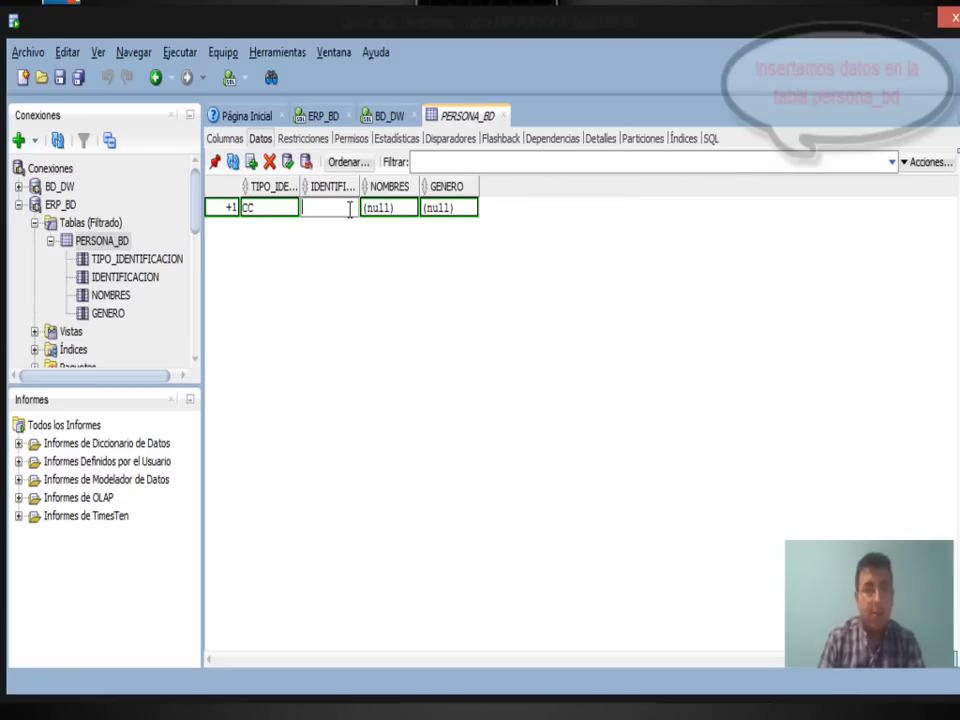
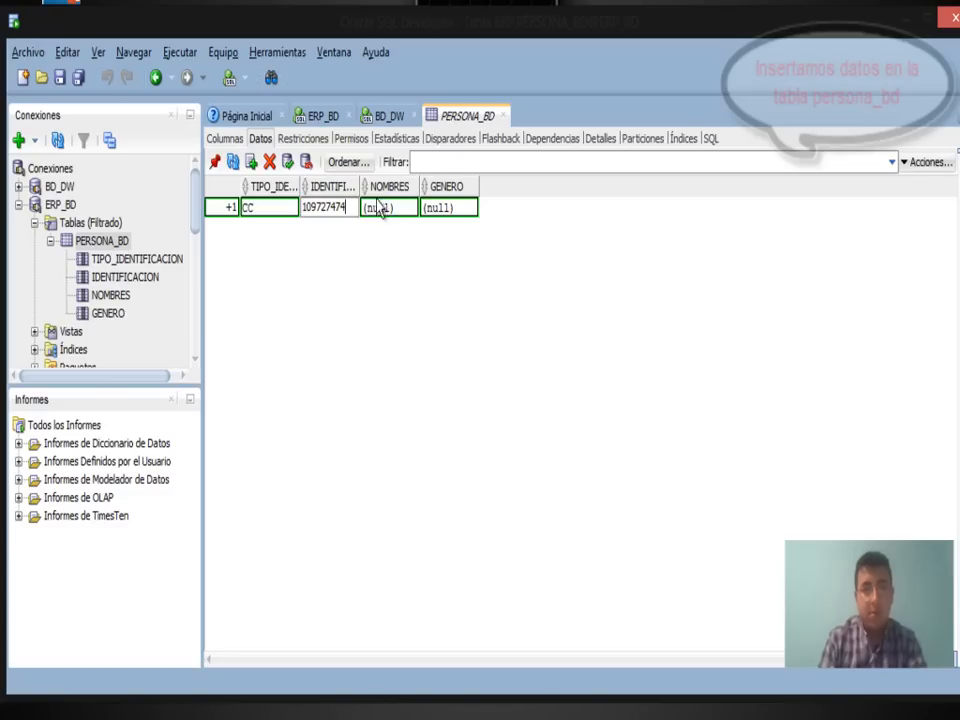
left_click(390, 208)
left_click(392, 203)
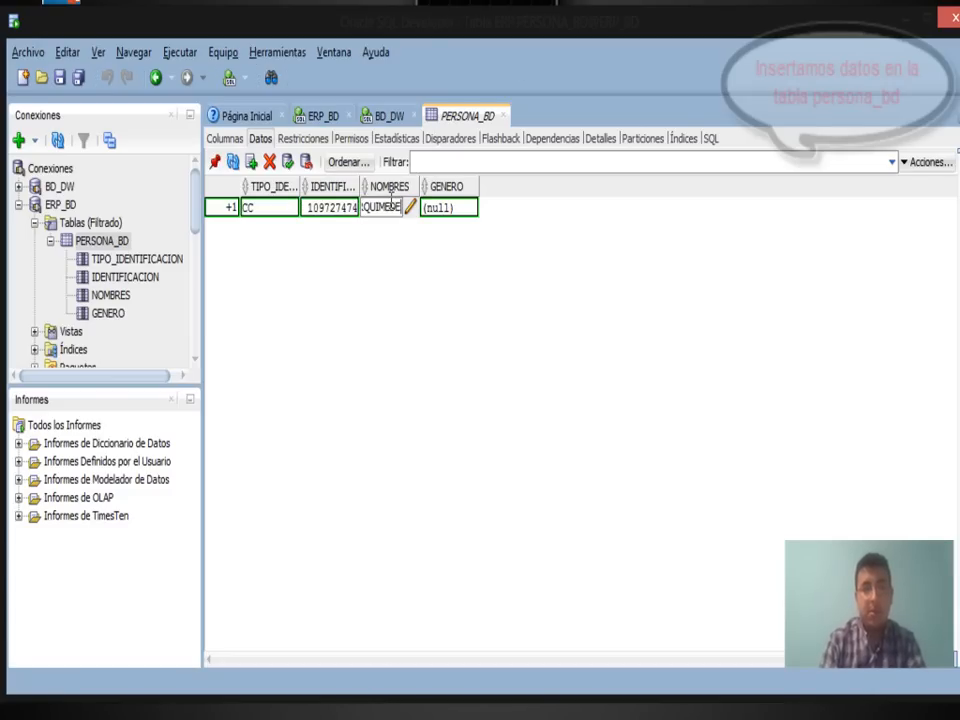
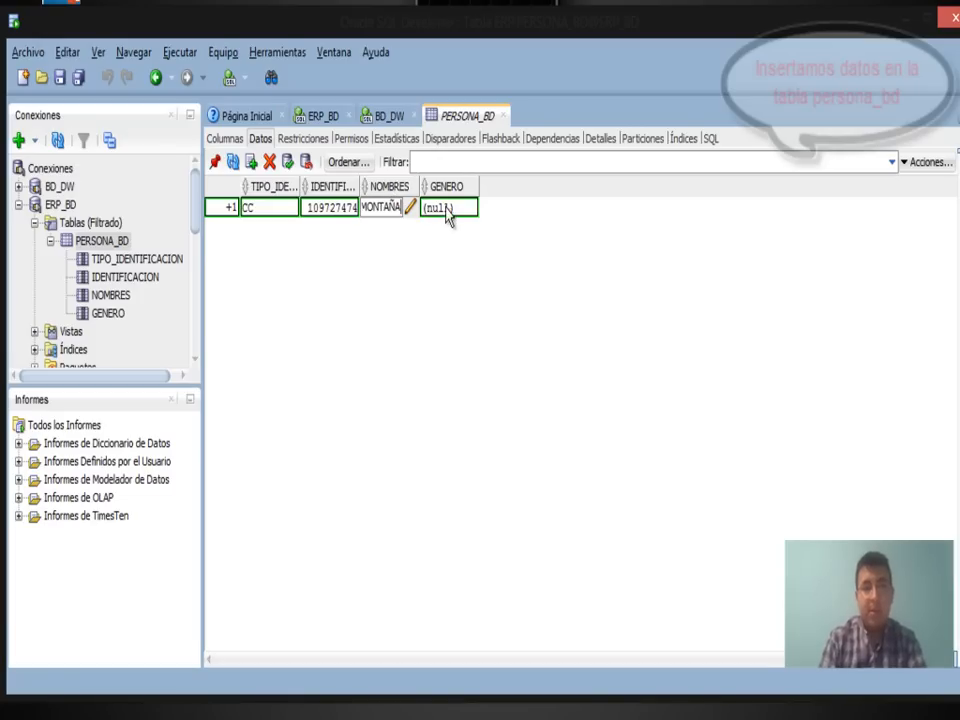
left_click(449, 208)
type("M")
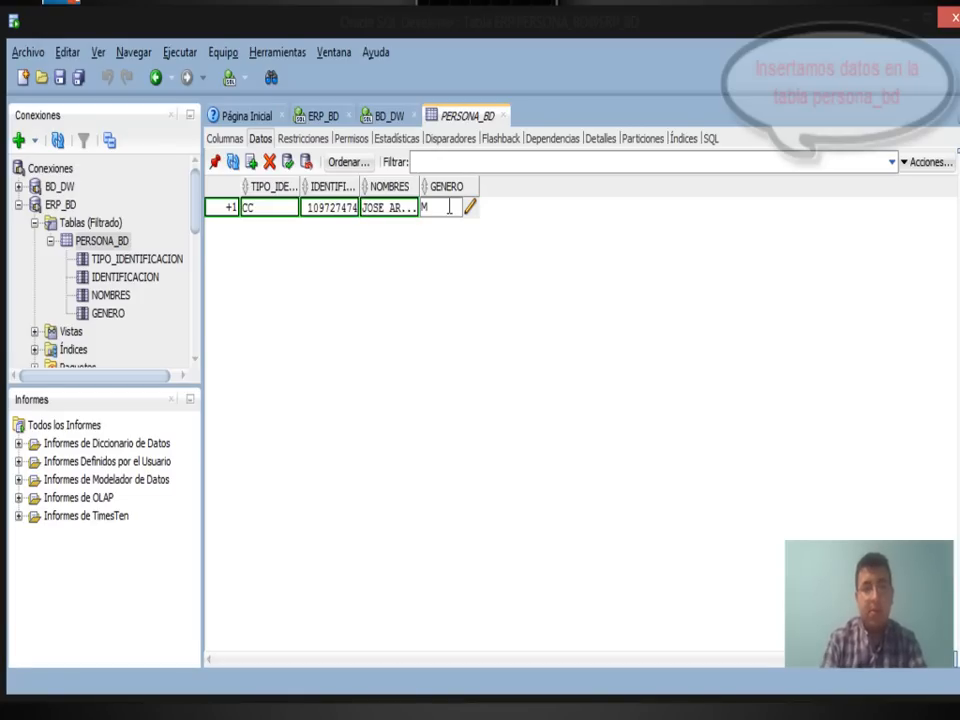
left_click(286, 166)
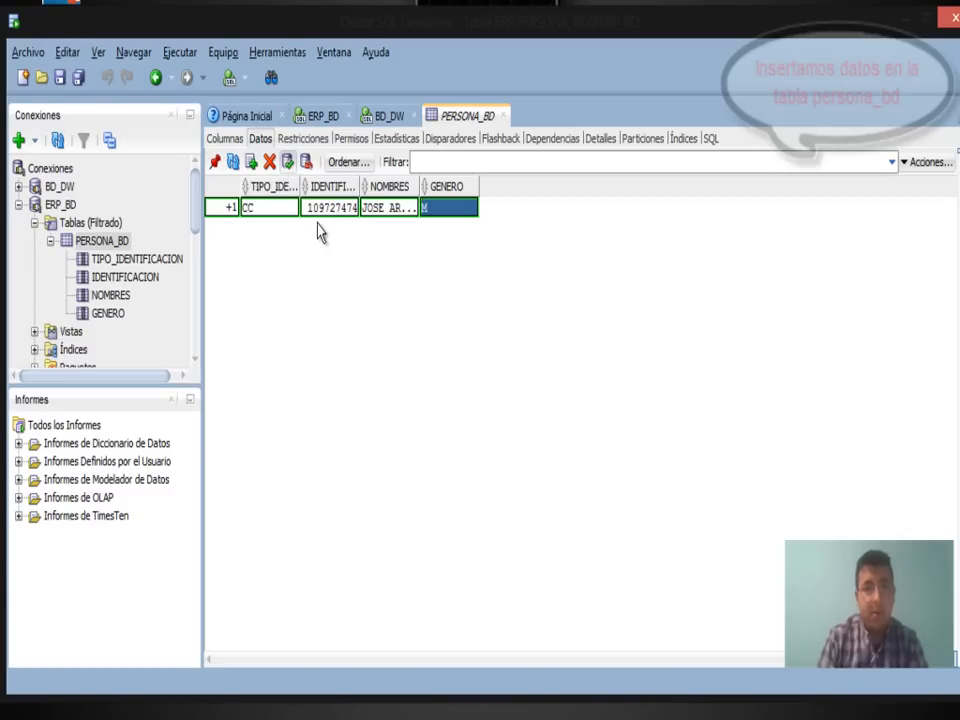
left_click(290, 164)
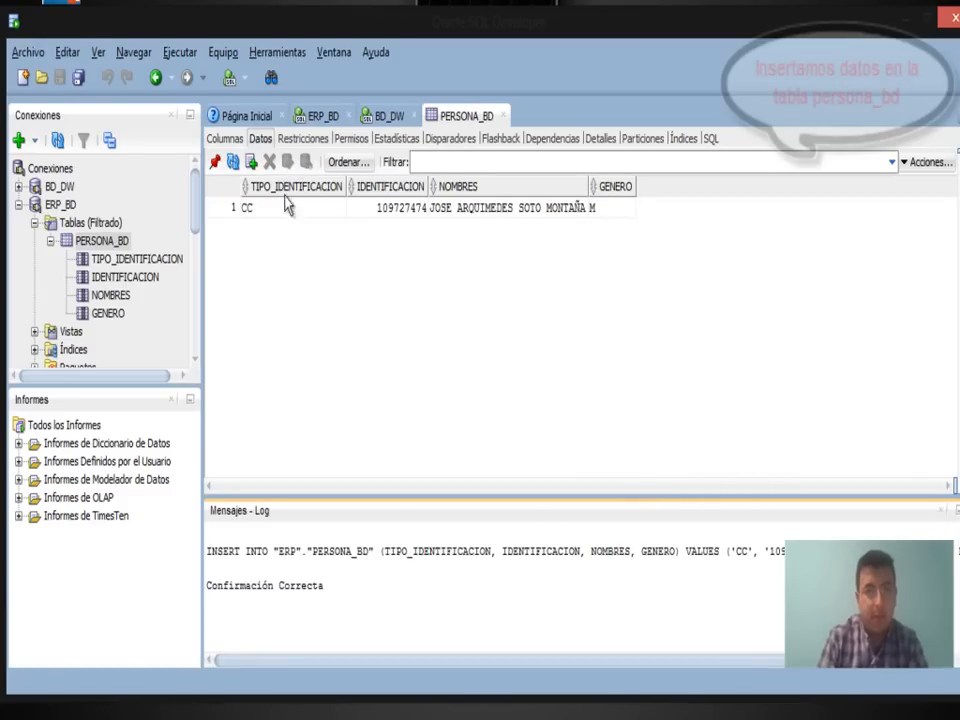
Insert a second row with type TI, an ID number, a full name and GENERO F, then commit.
left_click(251, 161)
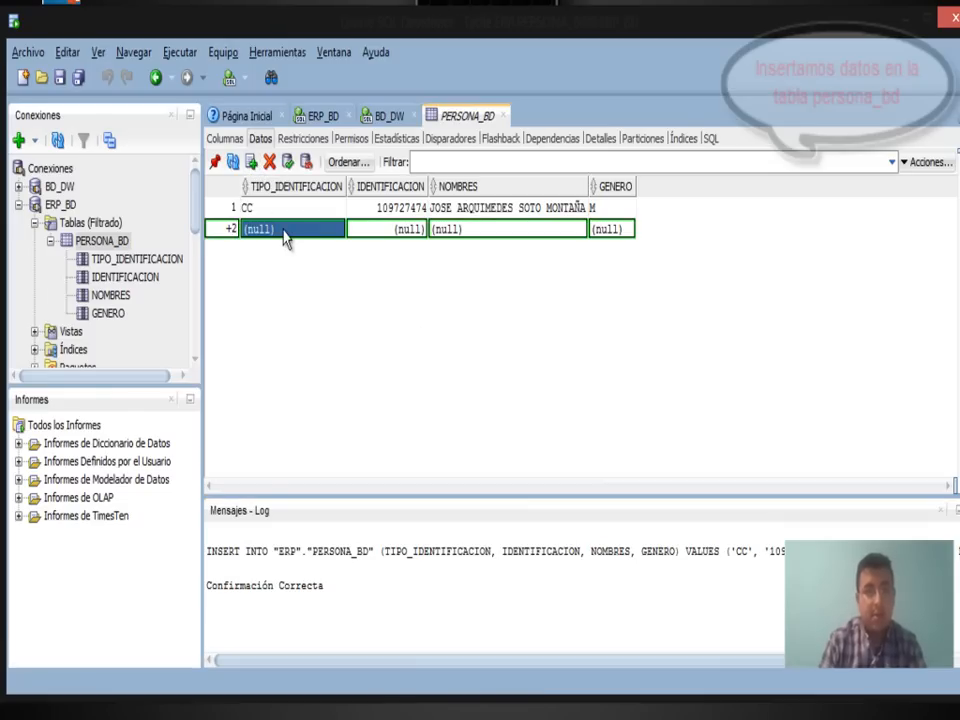
type("TI")
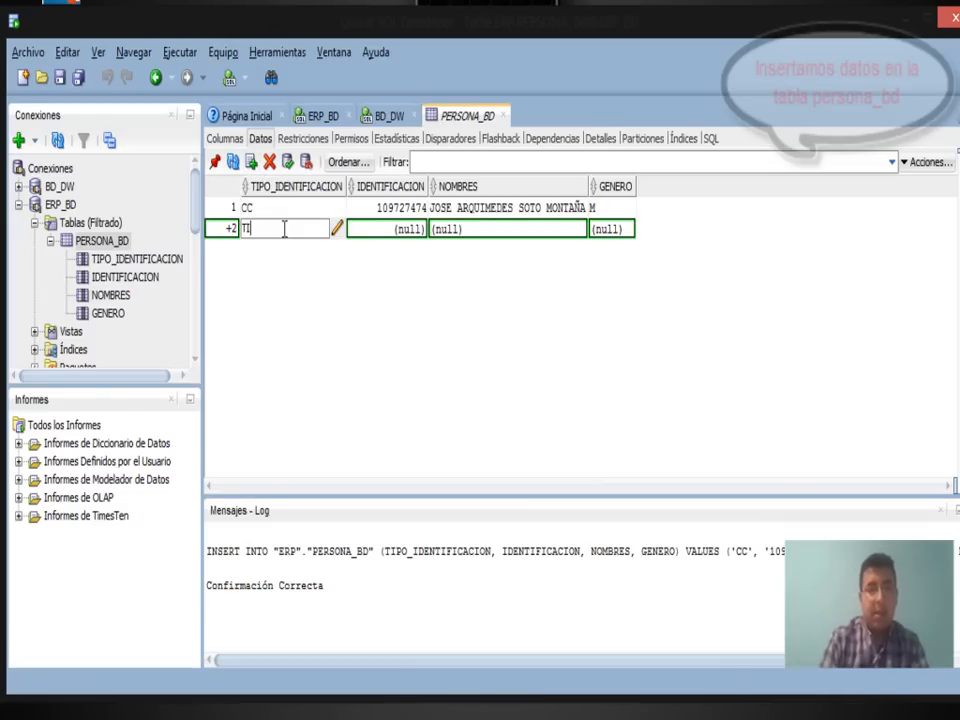
left_click(364, 229)
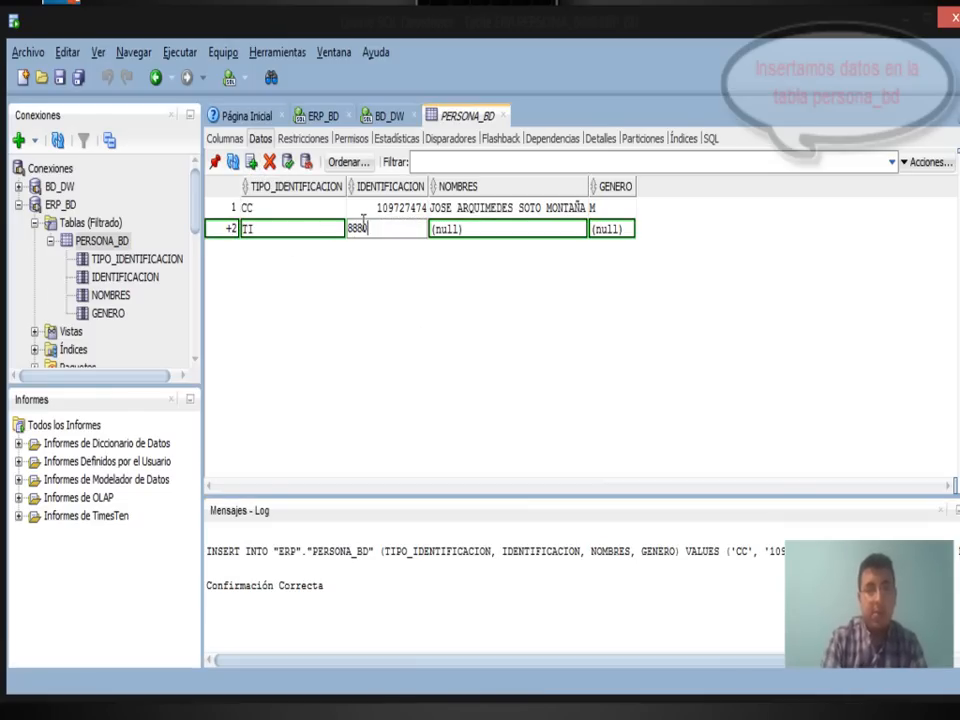
left_click(460, 230)
type("DD")
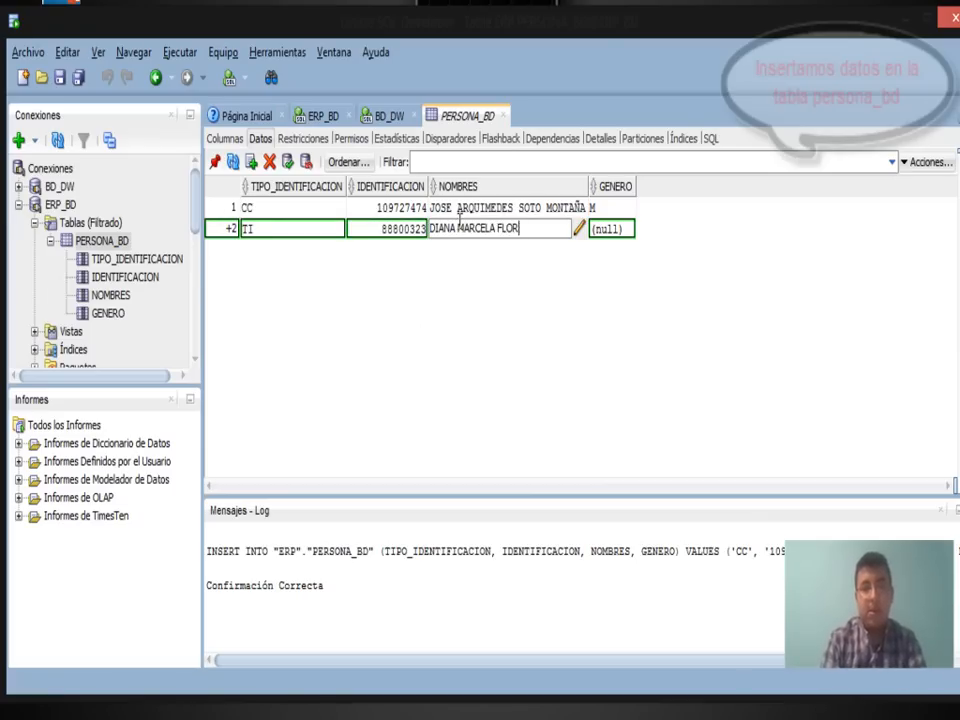
left_click(607, 228)
type("F")
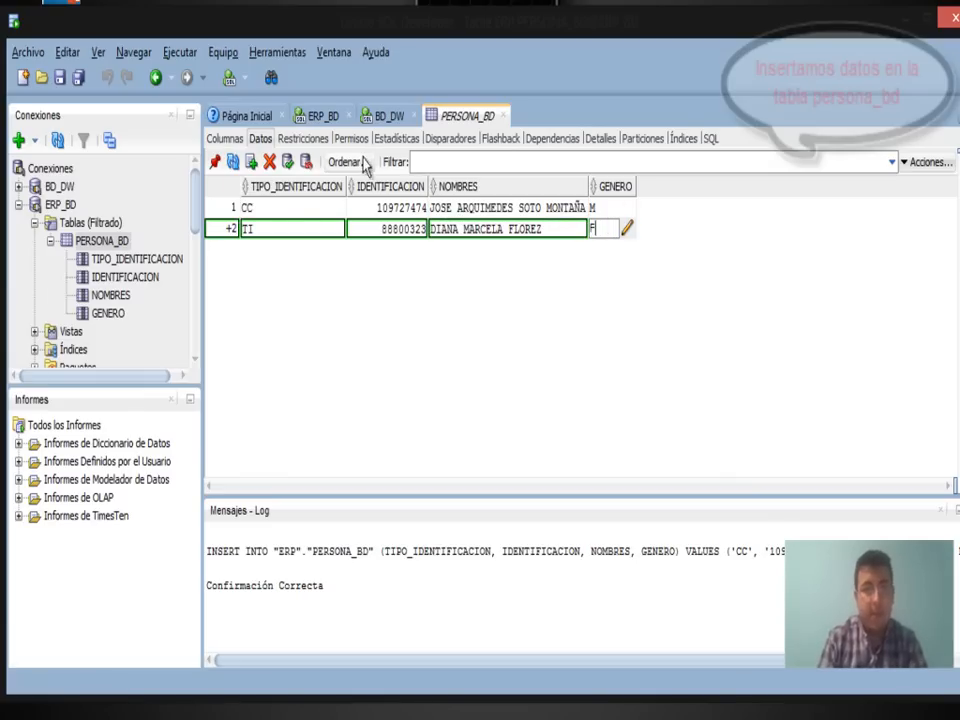
left_click(288, 163)
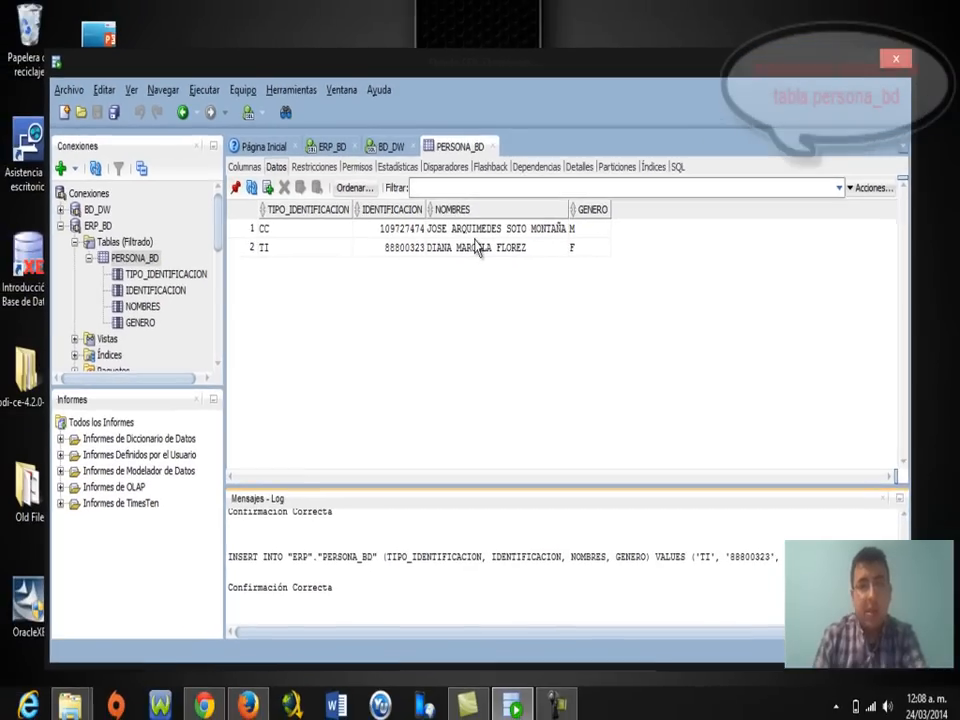
Minimize SQL Developer, browse to pdi-ce-4.2.0-stable\data-integration and launch Spoon.
left_click(857, 63)
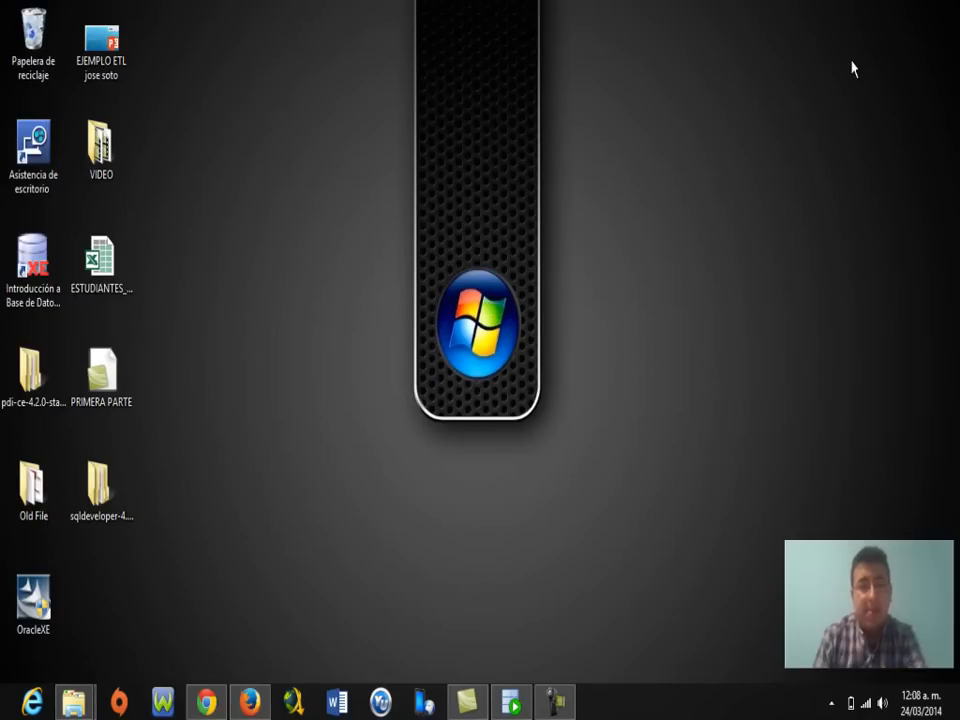
double_click(32, 376)
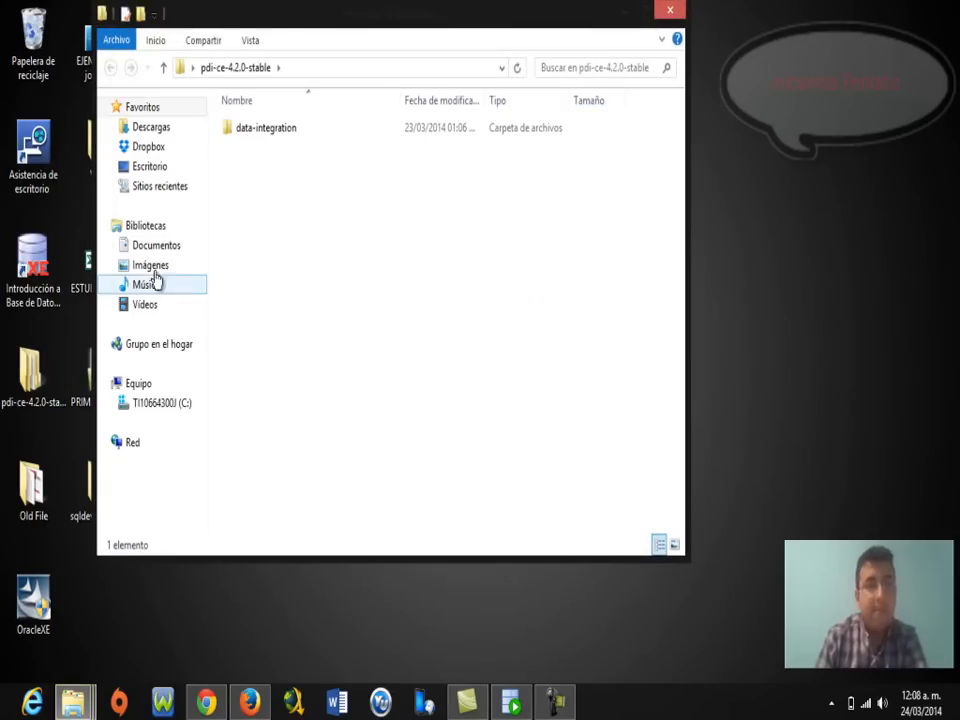
double_click(272, 131)
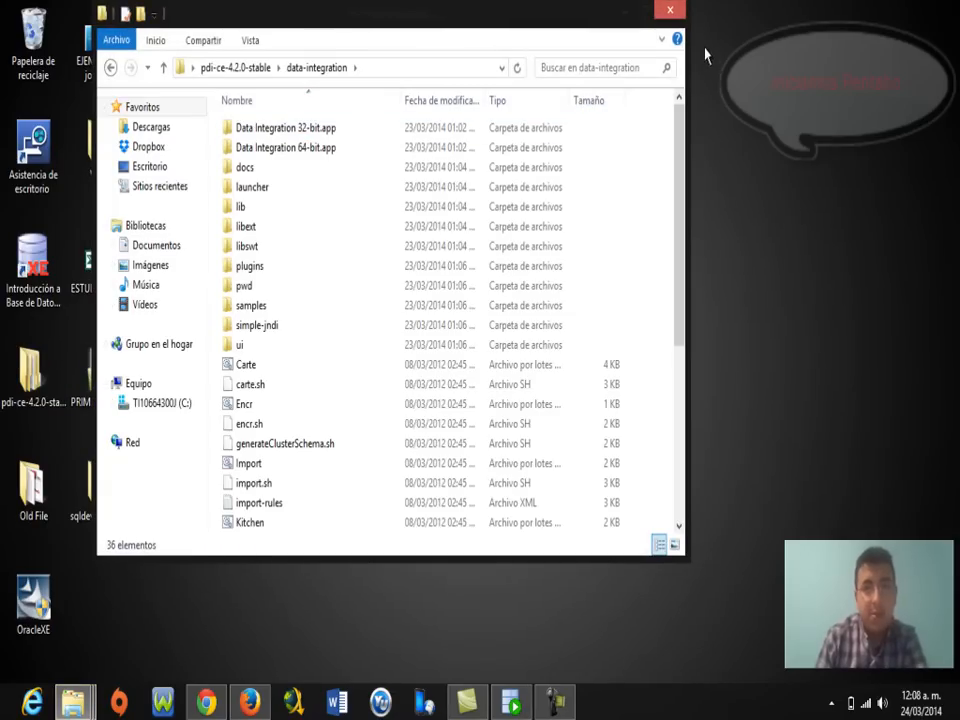
double_click(488, 18)
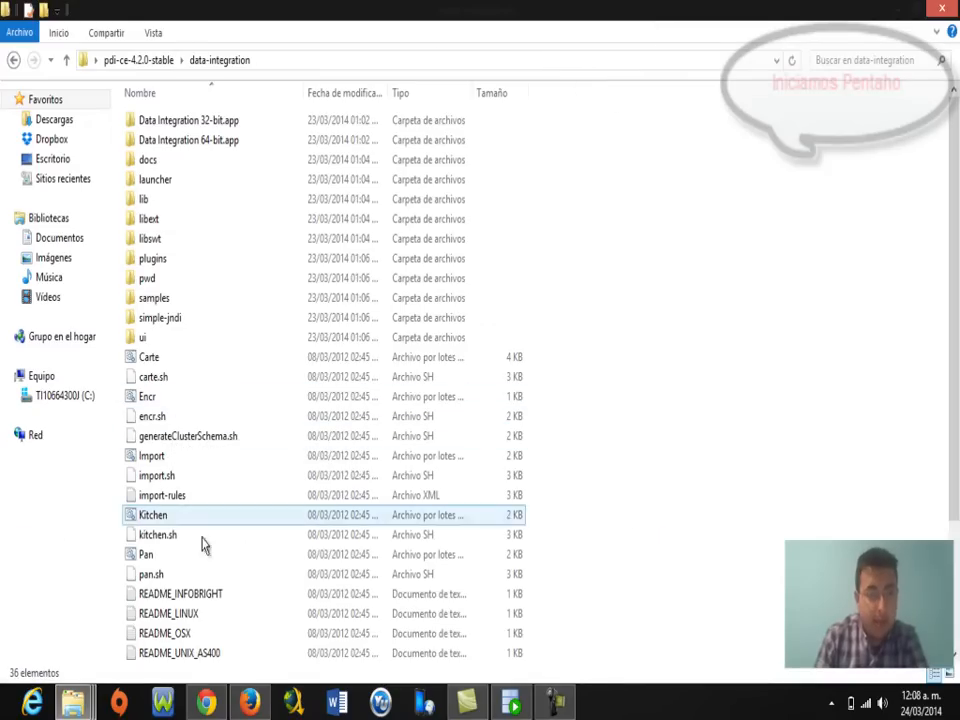
scroll(230, 570, "down", 3)
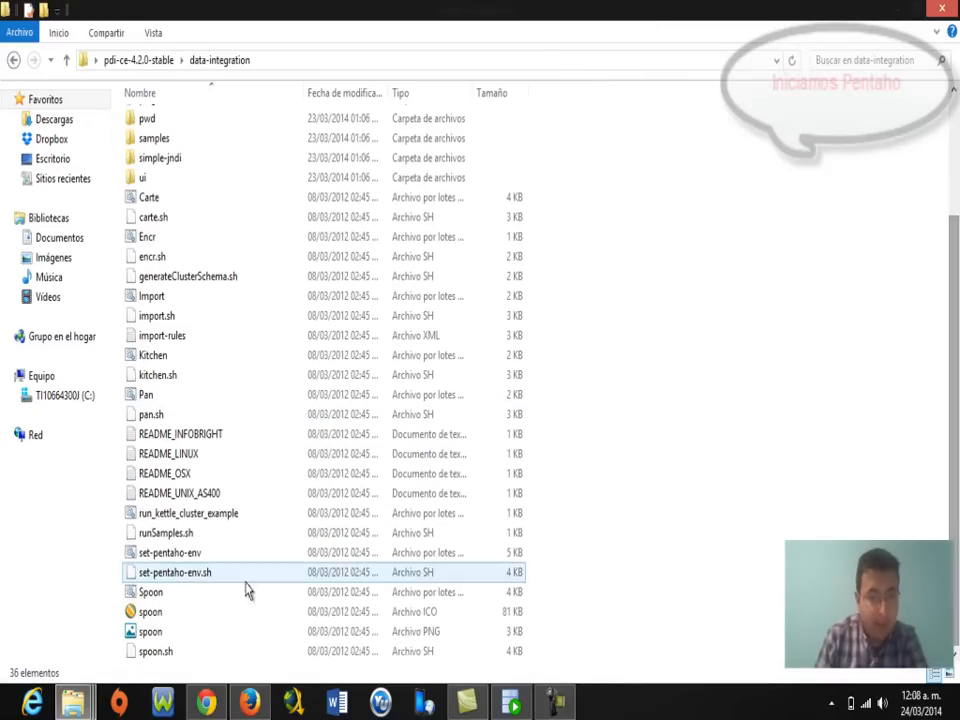
double_click(150, 594)
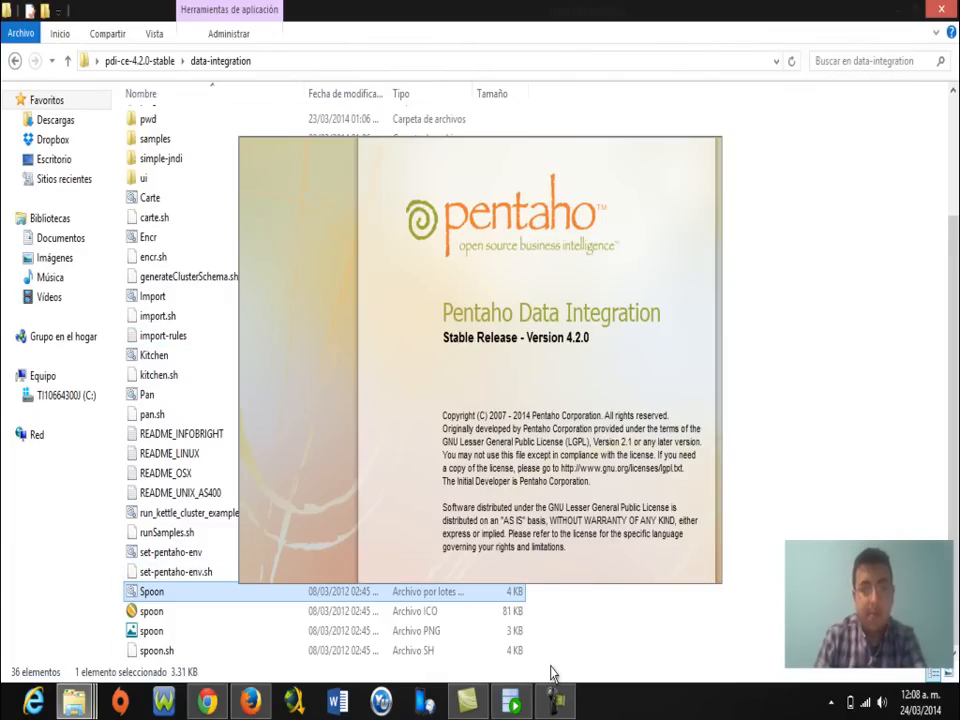
Turn off caps lock and add a new repository of type Kettle database repository.
mouse_move(560, 702)
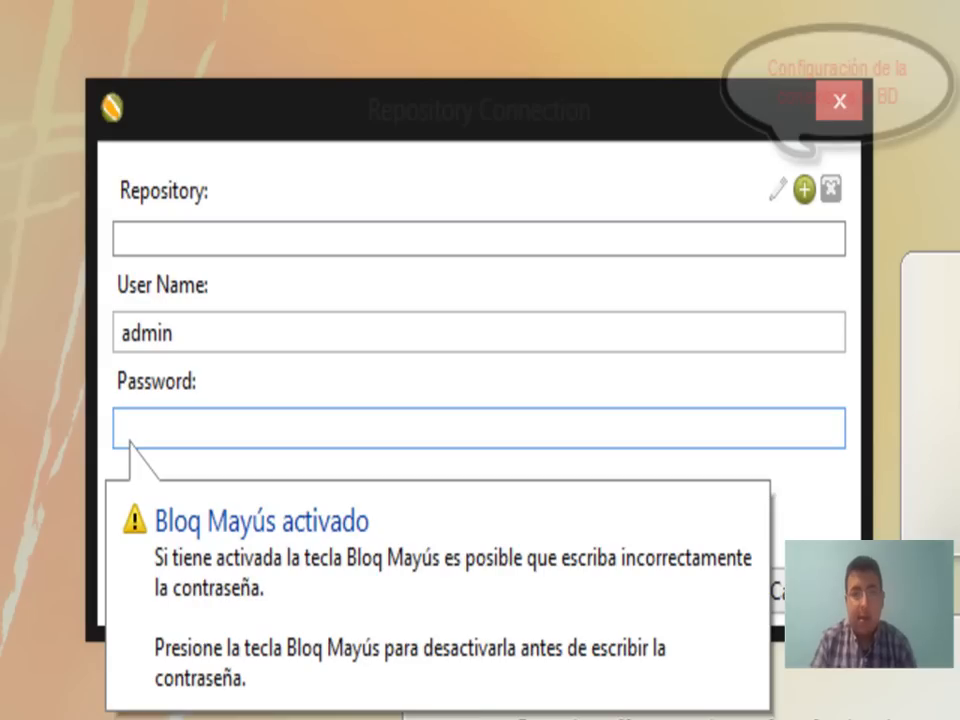
key("Caps_Lock")
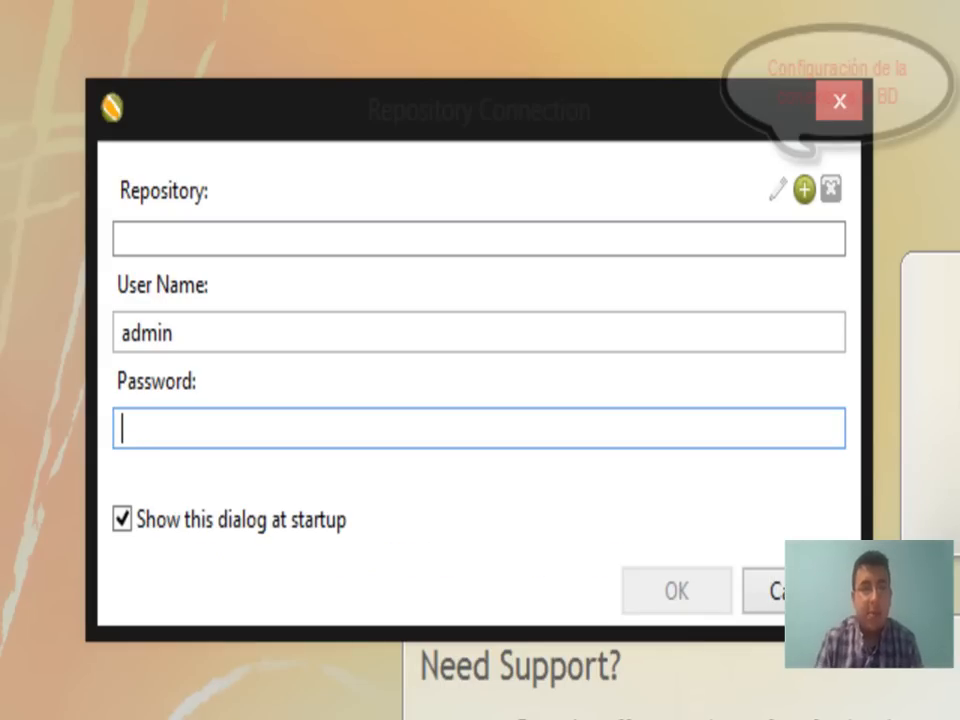
left_click(805, 190)
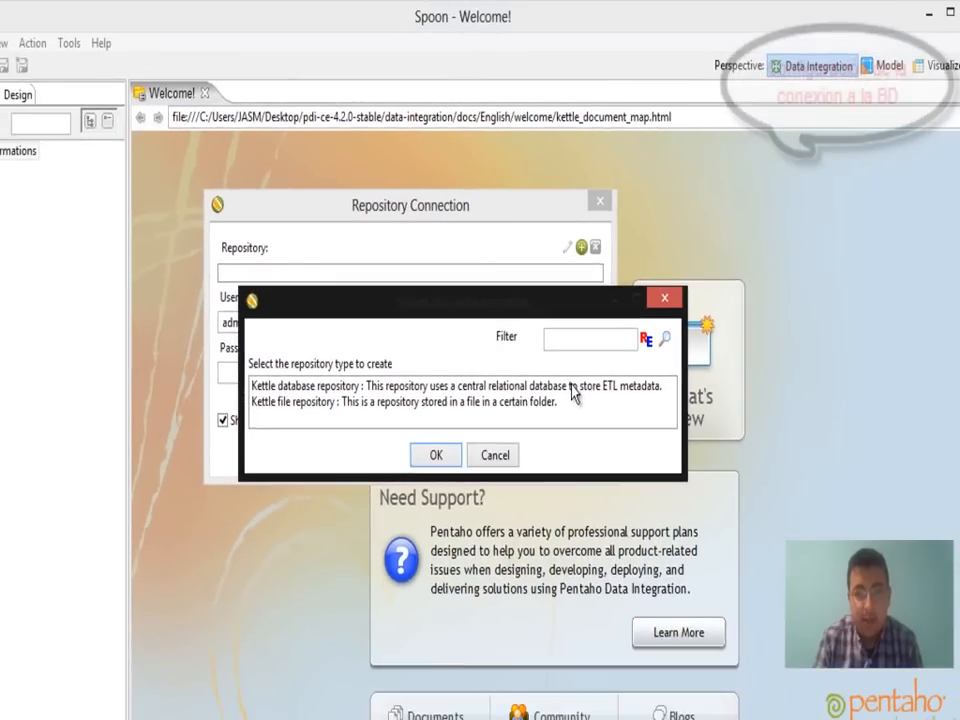
left_click(800, 458)
double_click(575, 392)
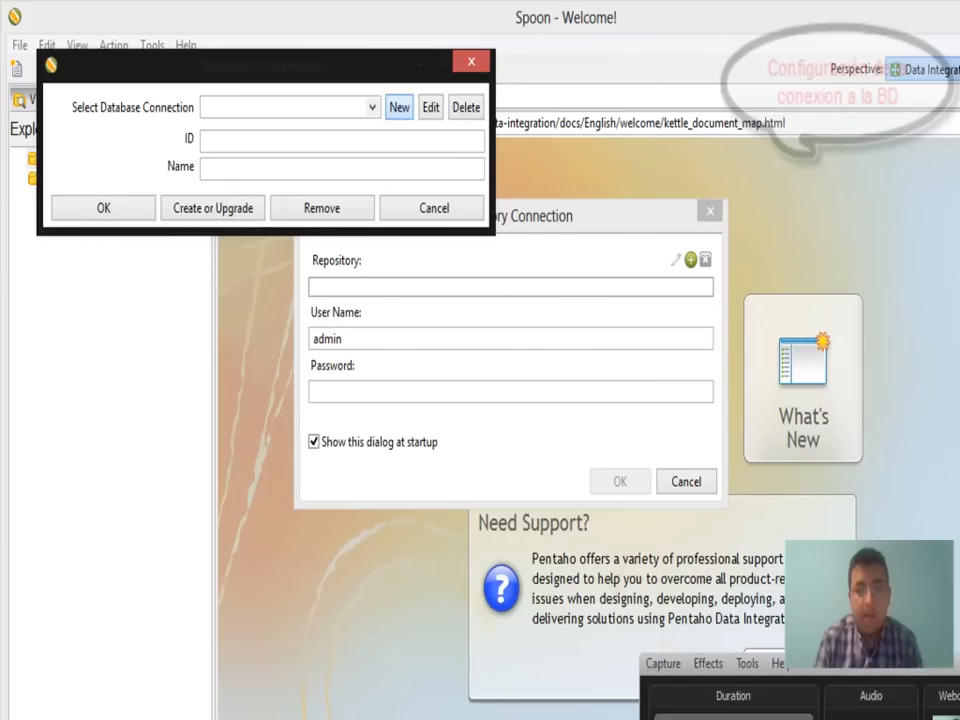
Enter the new Oracle connection details: host LOCALHOST, database XE, user ERP and its password.
left_click(399, 107)
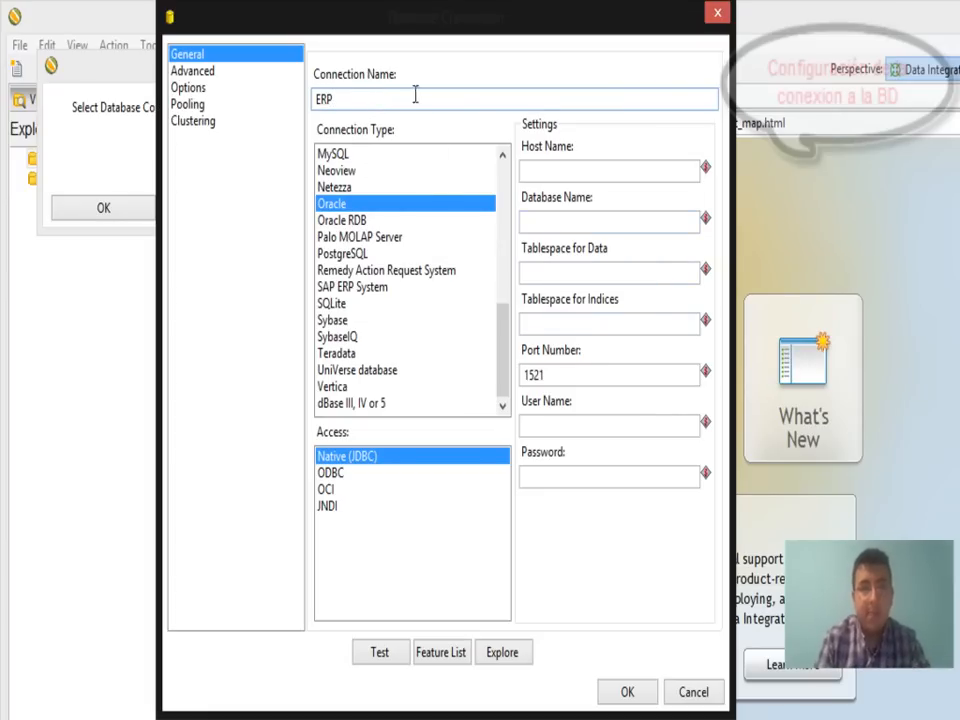
left_click(558, 172)
type("LOCALHOST")
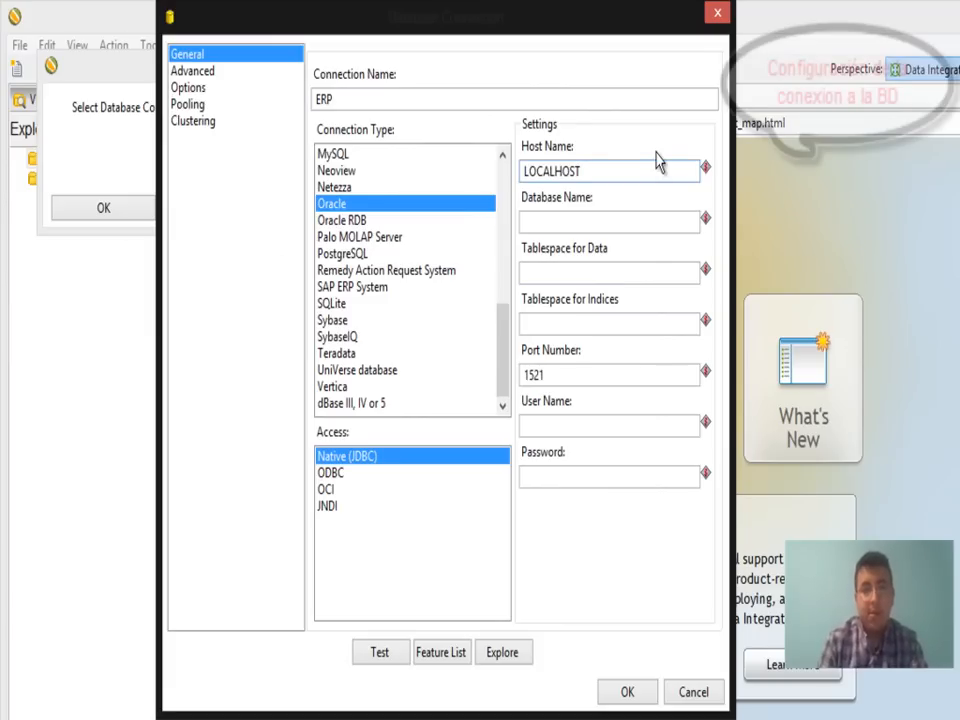
left_click(578, 220)
type("ERP")
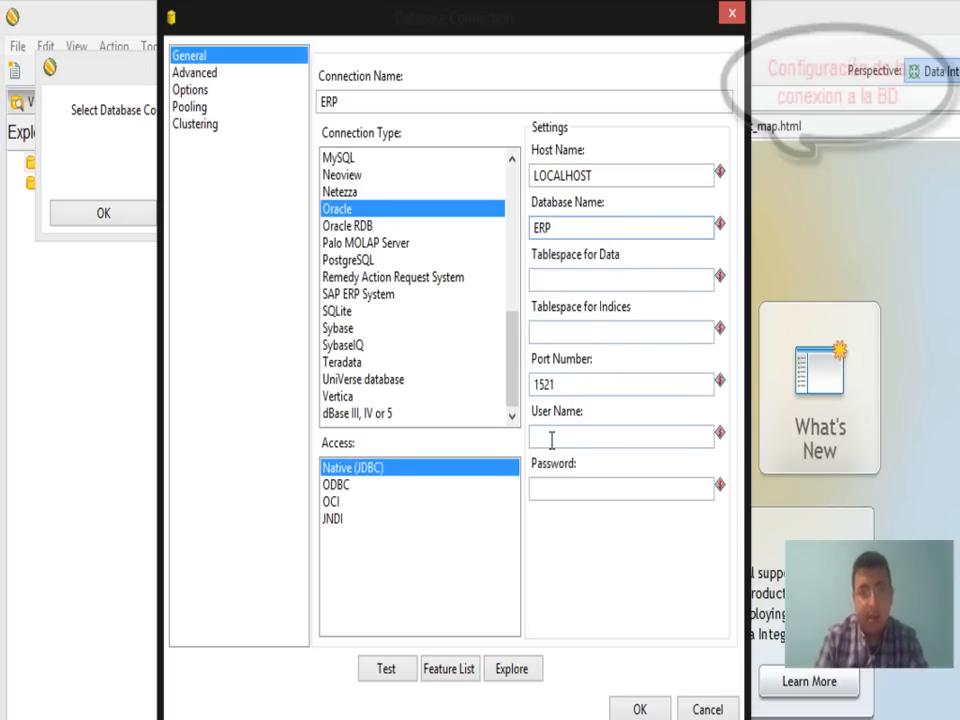
left_click(553, 438)
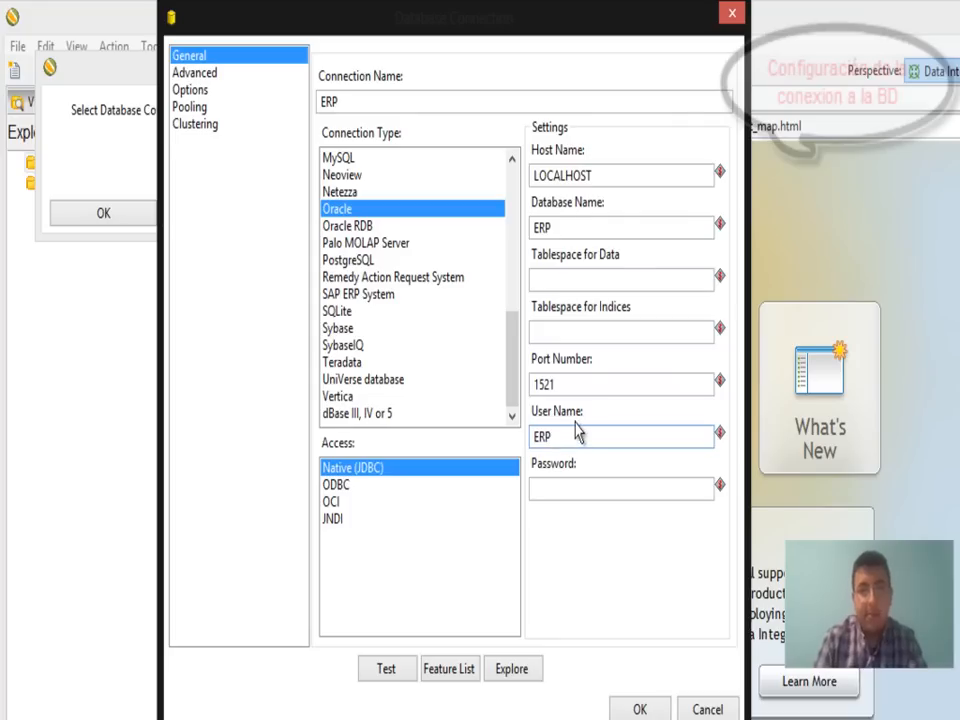
left_click_drag(566, 229, 530, 230)
type("XE")
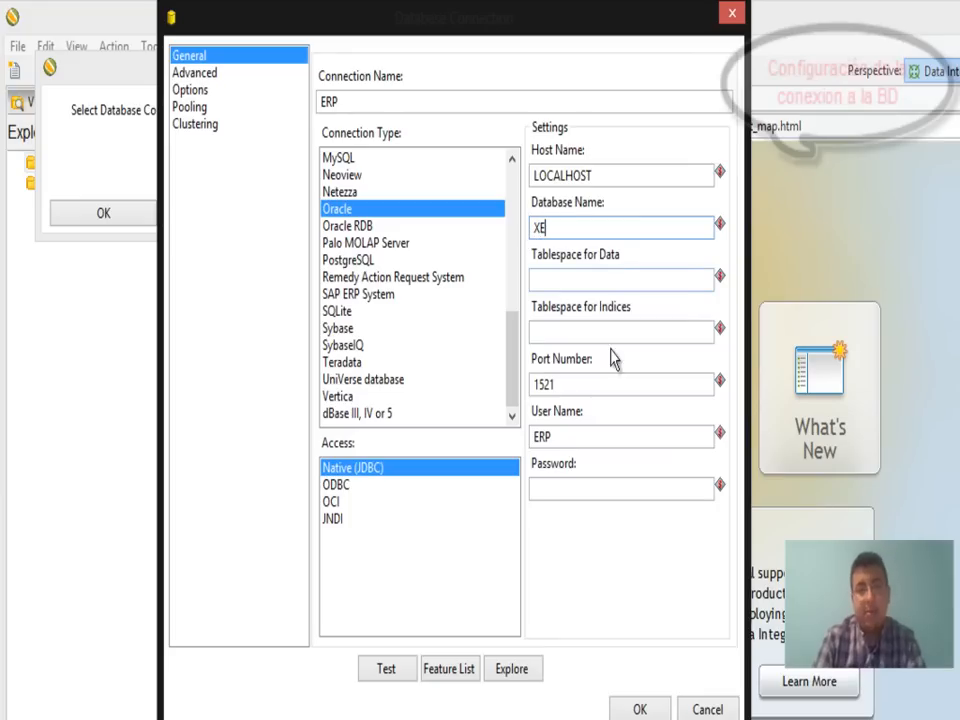
left_click(558, 487)
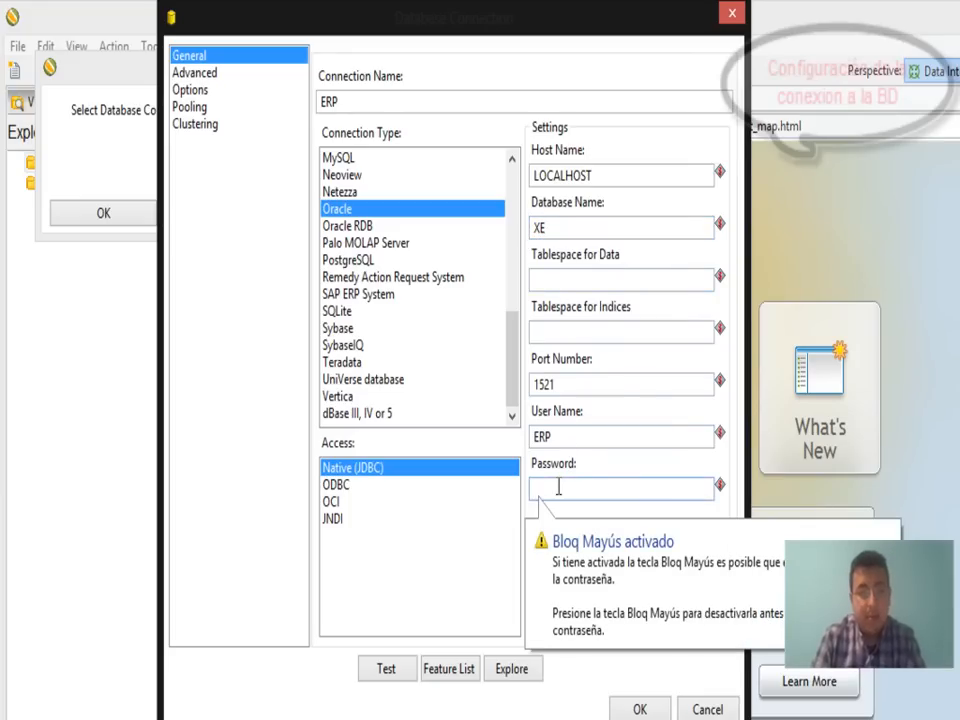
type("**")
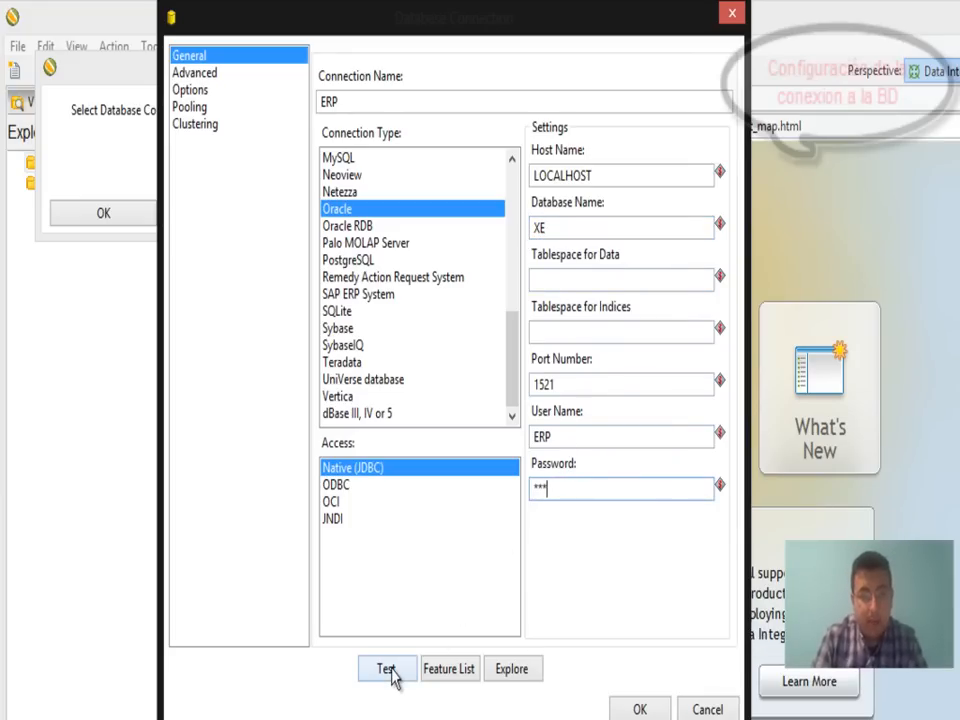
Test the ERP connection, dismiss the success message, and save the connection.
left_click(393, 674)
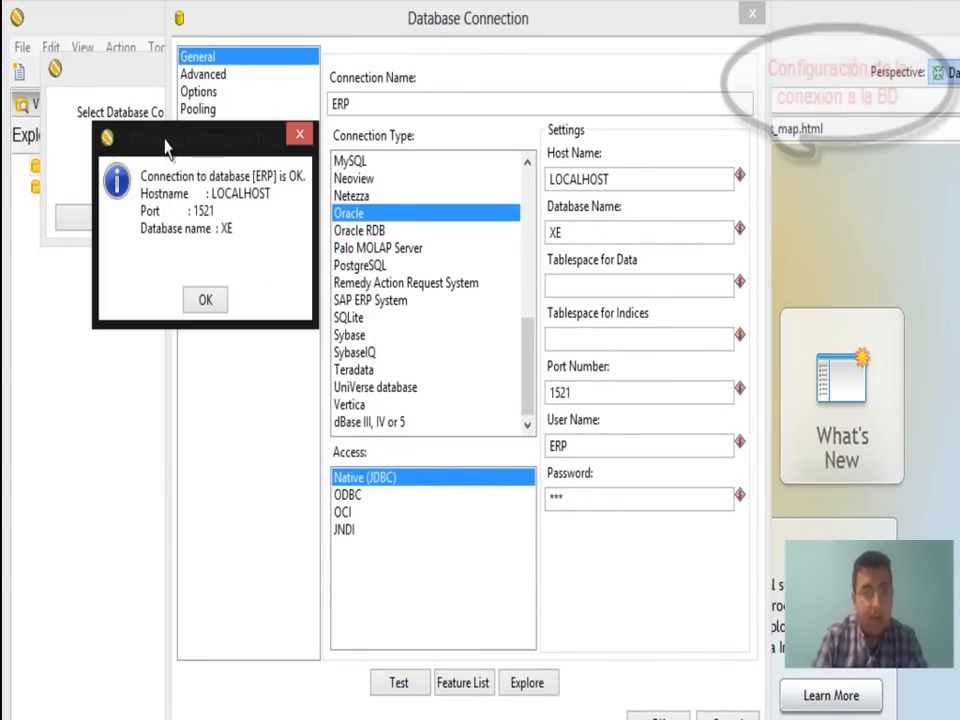
left_click_drag(164, 137, 411, 247)
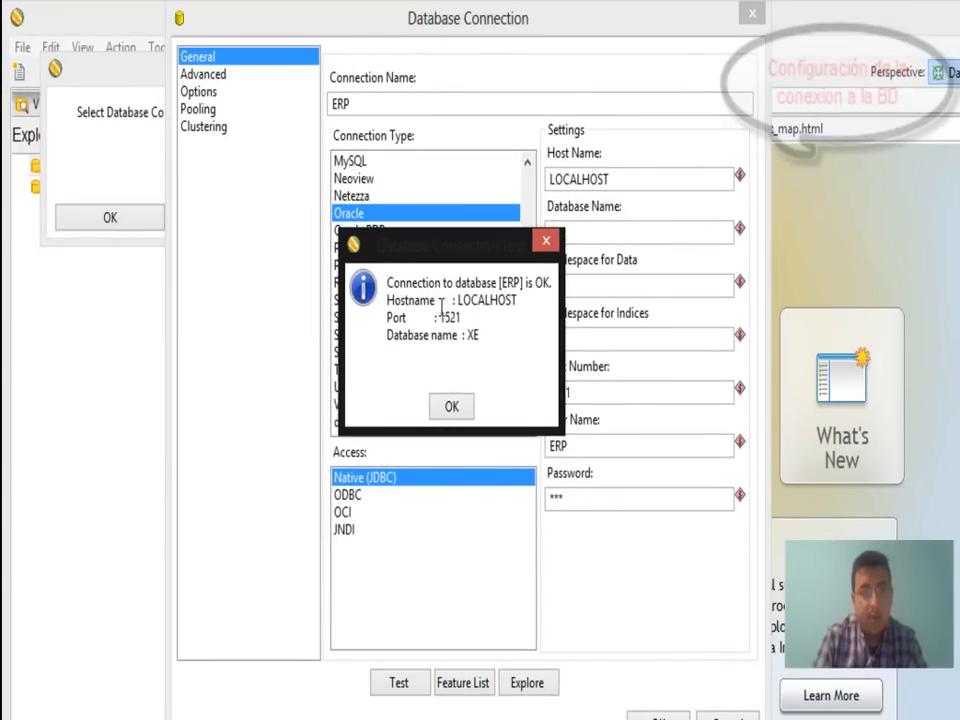
left_click(451, 409)
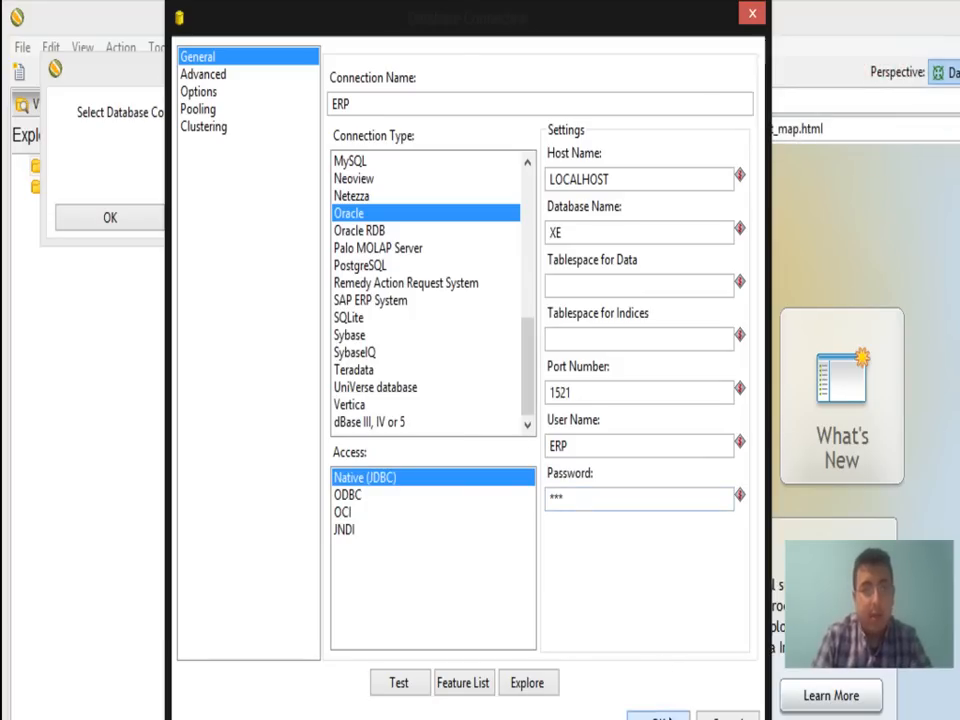
left_click(668, 716)
Create repository ERP with ID 1, then skip the repository login and close the startup tip.
left_click(260, 145)
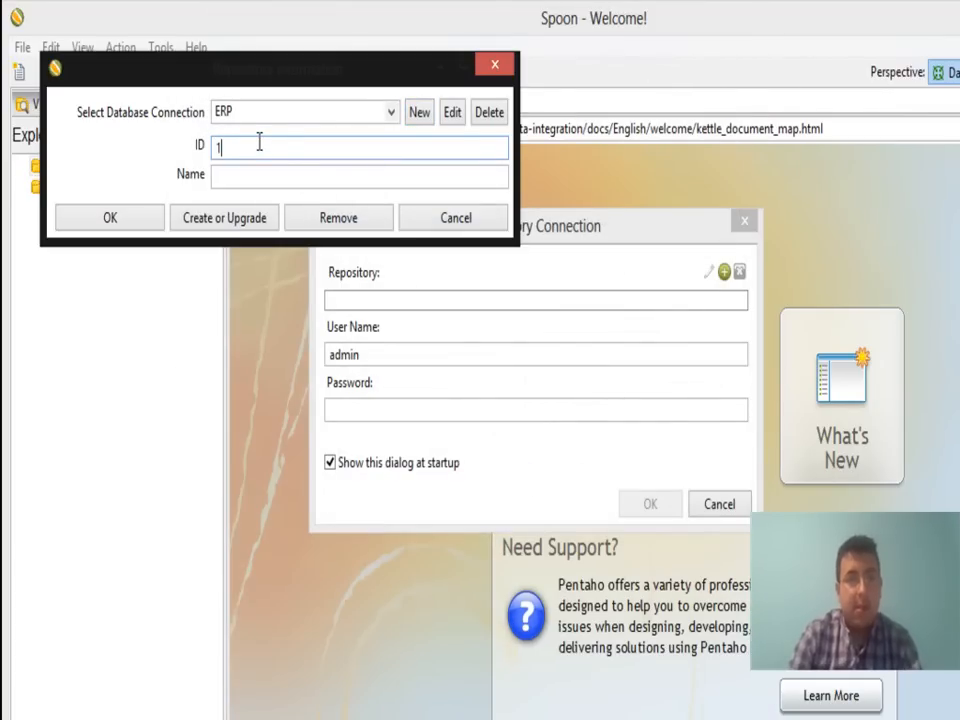
left_click(236, 178)
type("ERP")
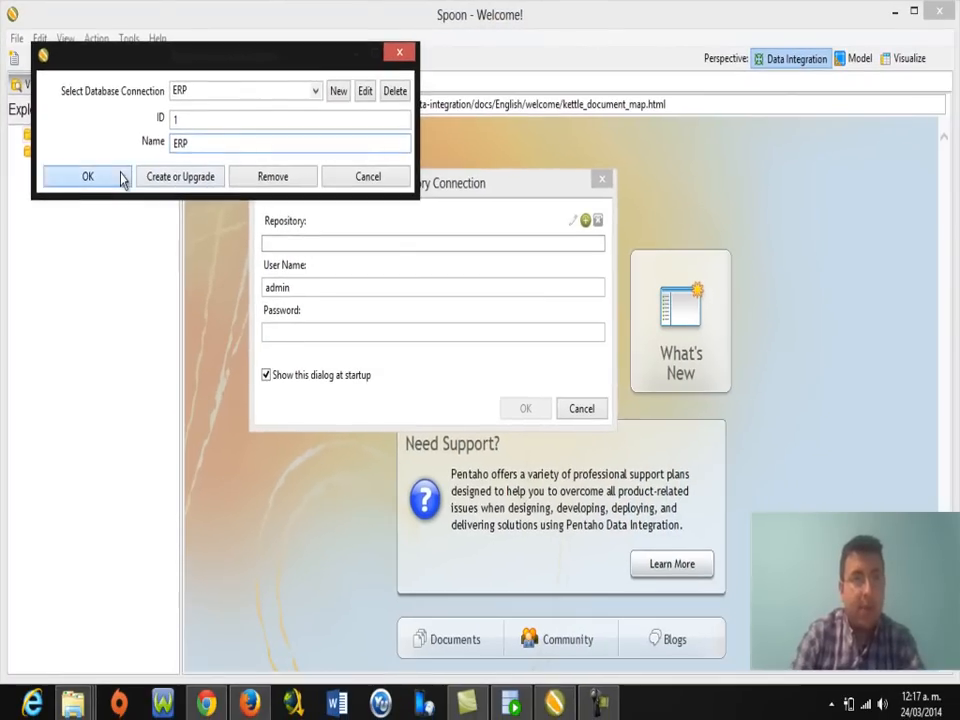
left_click(88, 176)
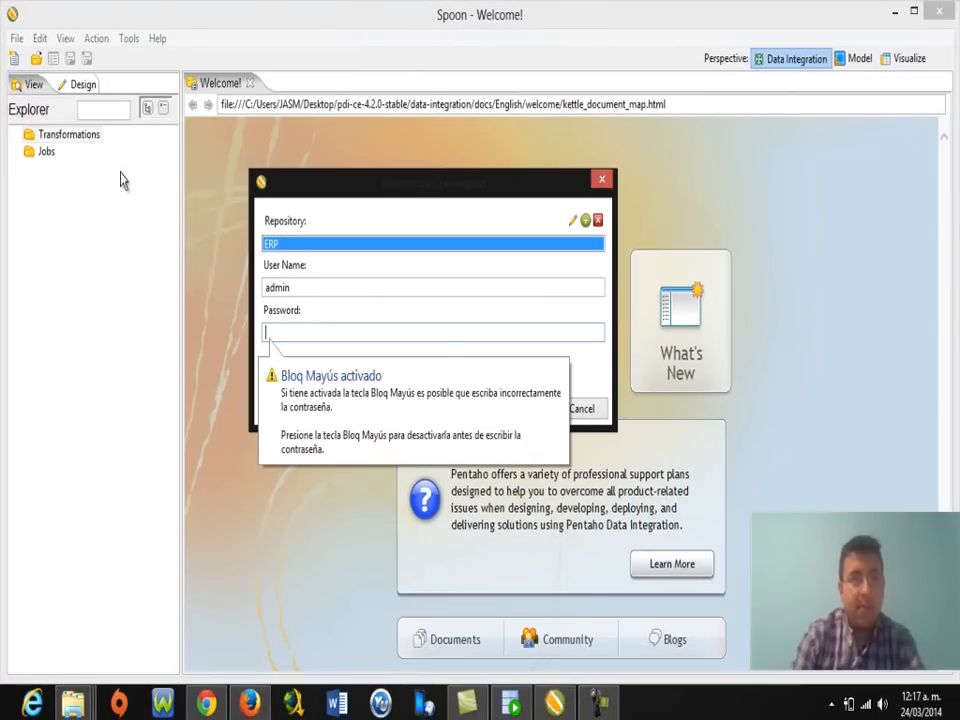
left_click(602, 181)
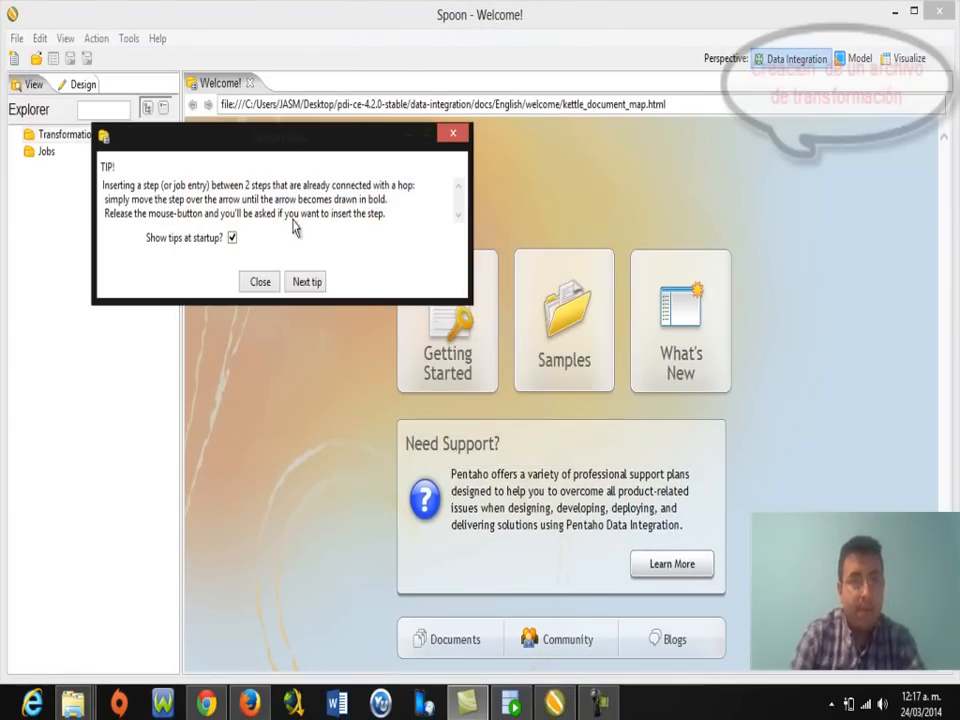
left_click(260, 282)
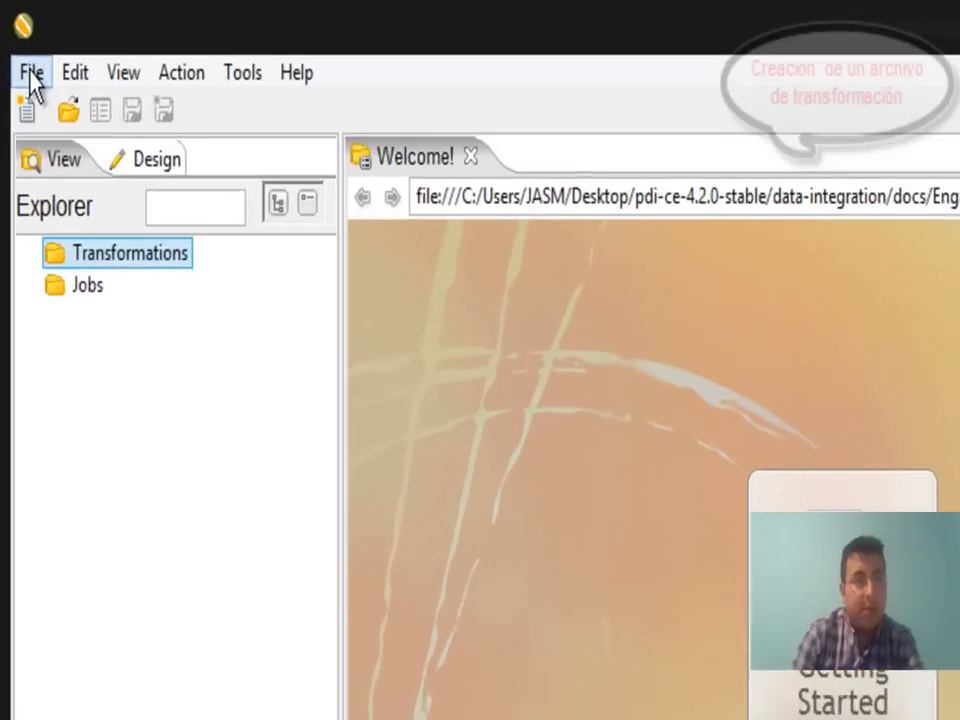
Create a new transformation from the File > New menu.
left_click(16, 39)
mouse_move(55, 135)
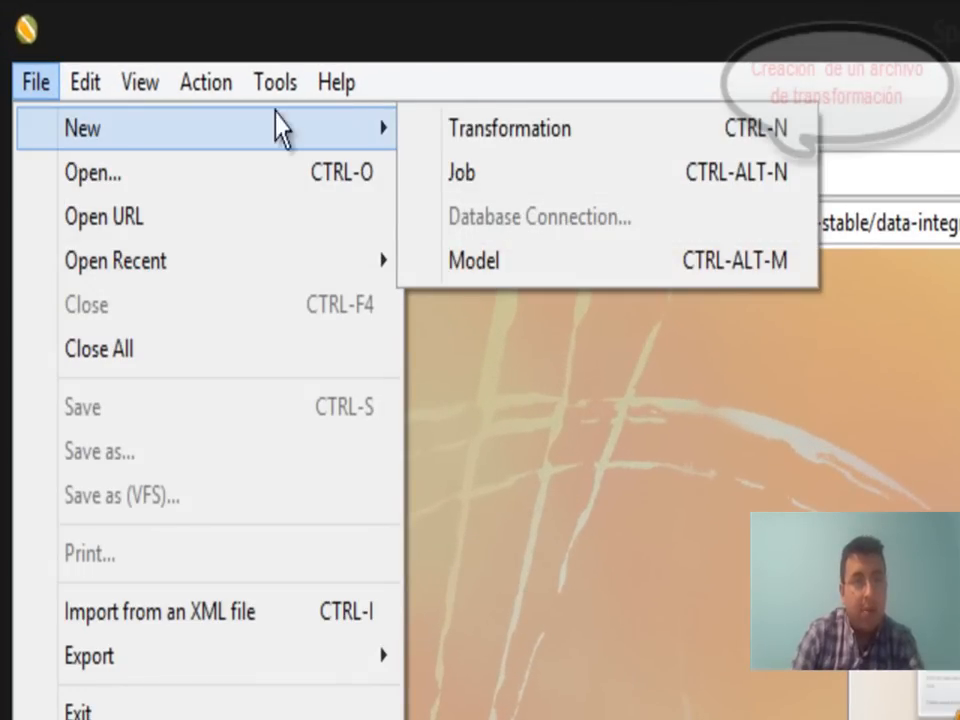
left_click(490, 135)
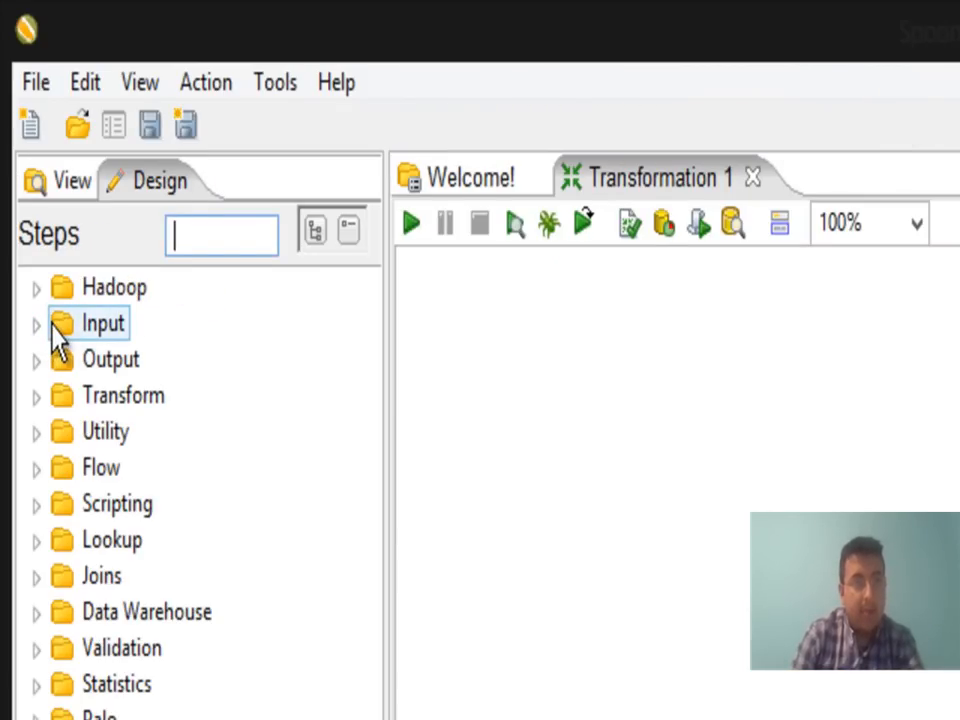
Place a Table input step and a Microsoft Excel Input step below it on the canvas.
left_click(36, 324)
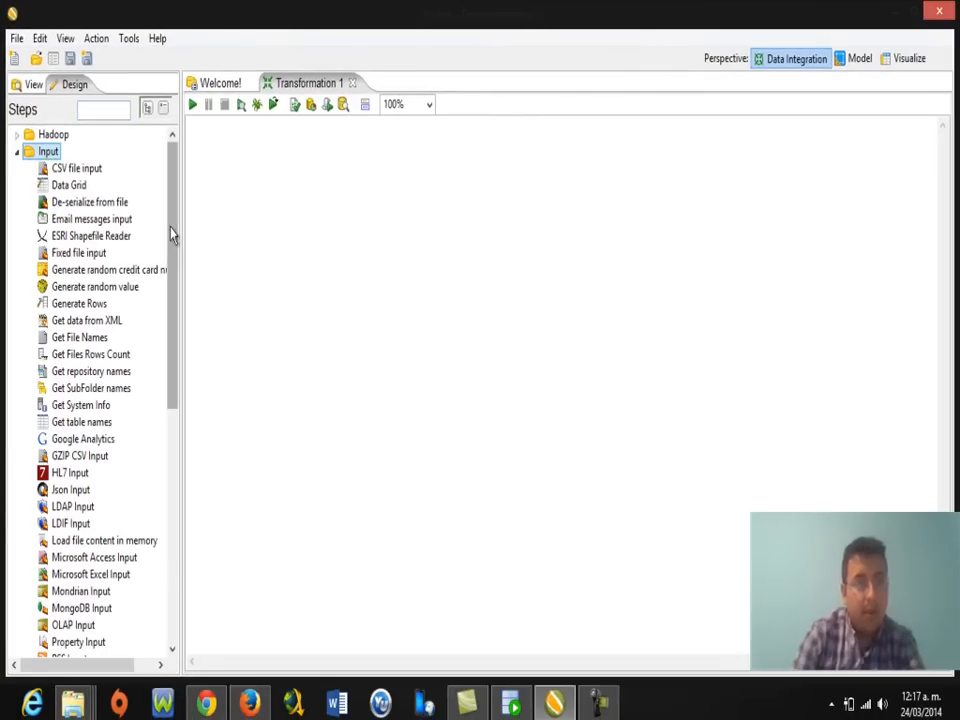
left_click_drag(171, 234, 175, 345)
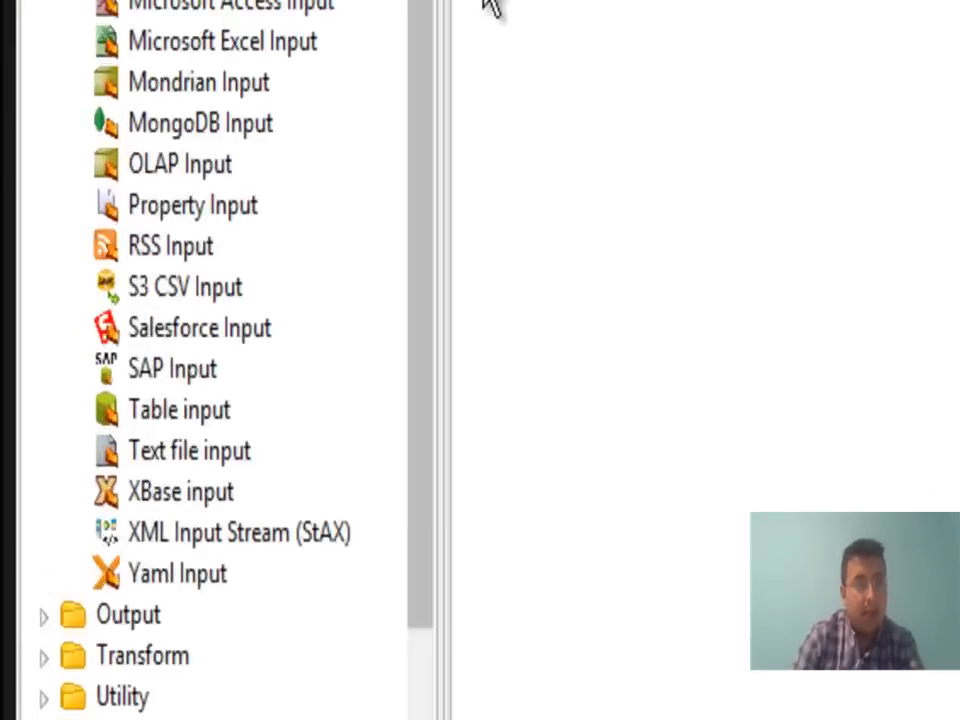
left_click(56, 457)
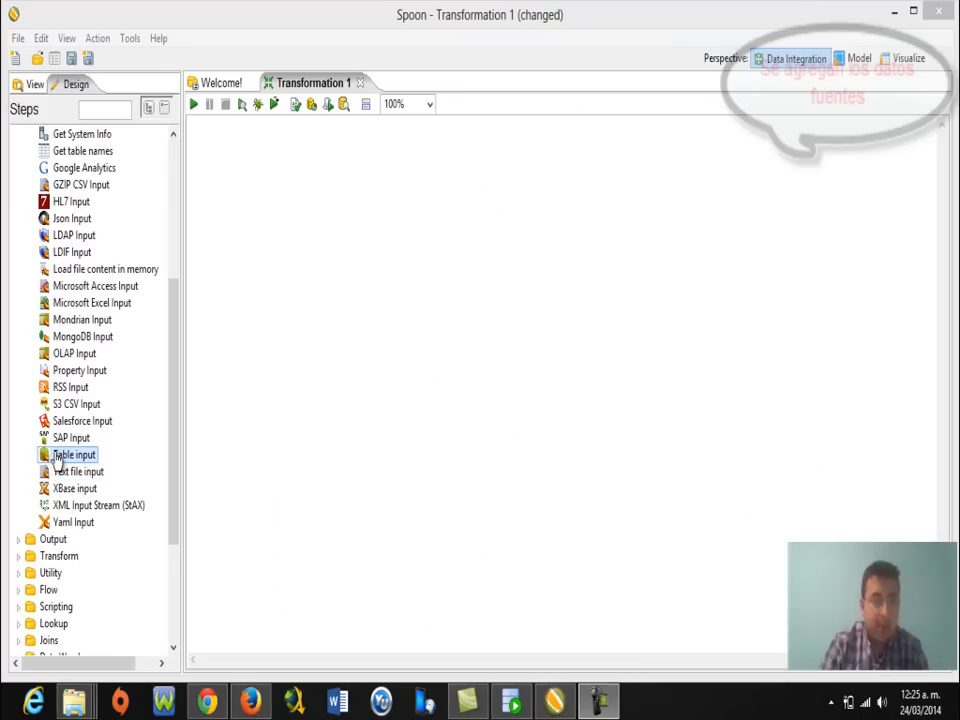
left_click_drag(57, 458, 268, 228)
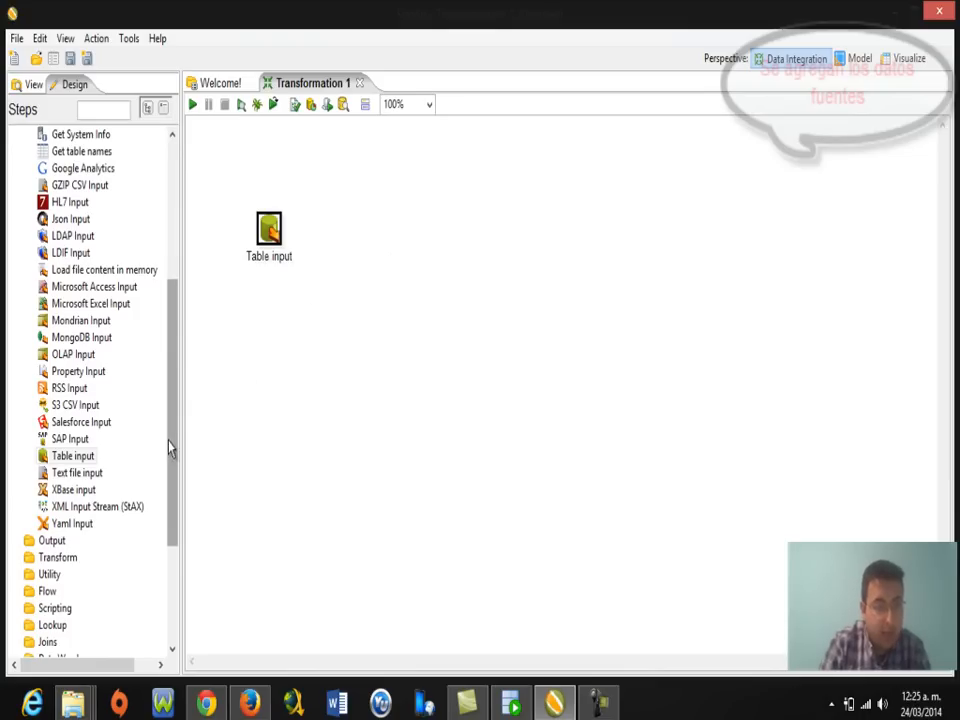
left_click_drag(172, 460, 178, 437)
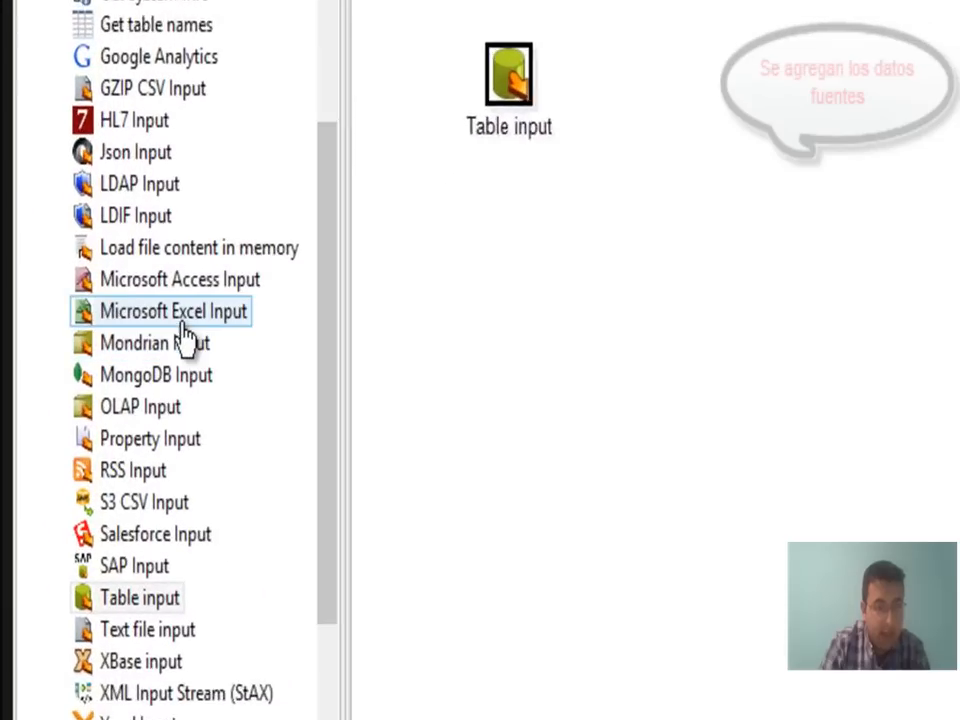
left_click_drag(204, 313, 568, 412)
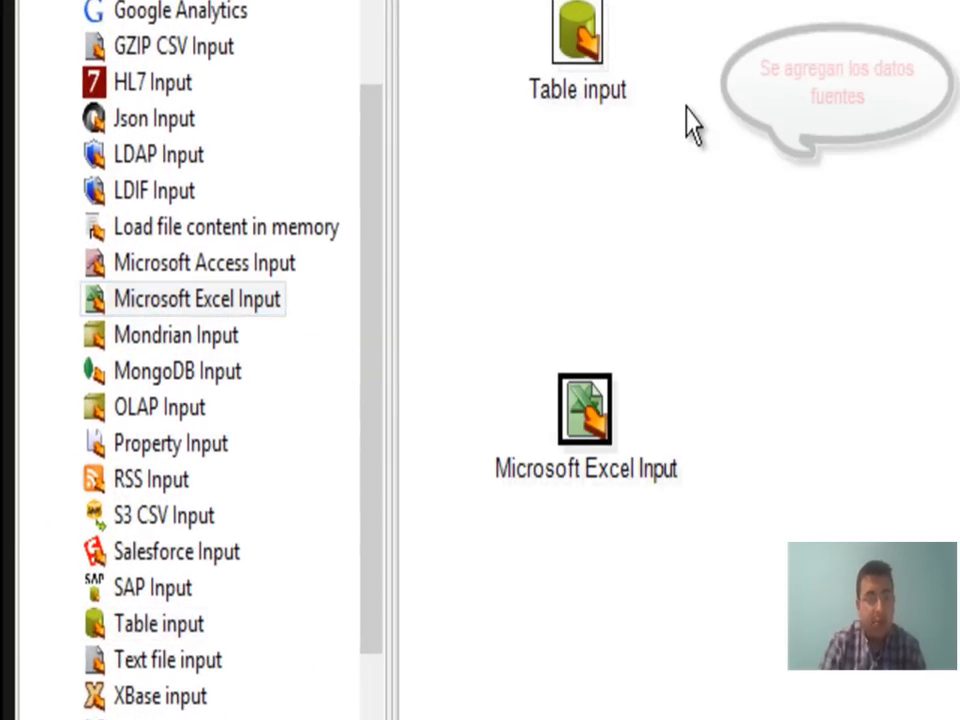
mouse_move(589, 36)
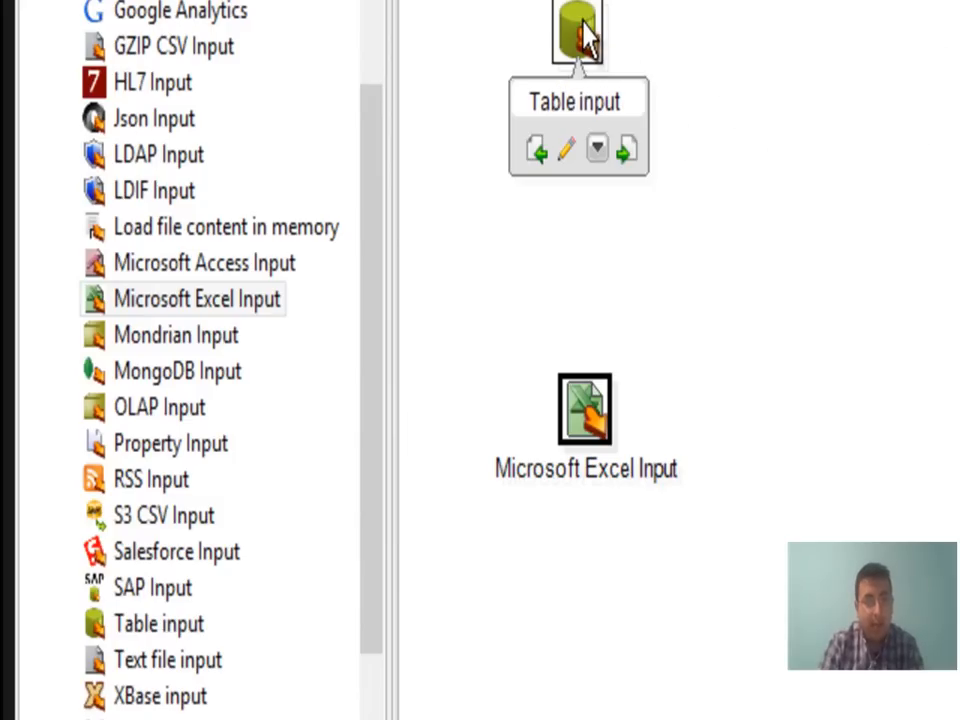
mouse_move(594, 413)
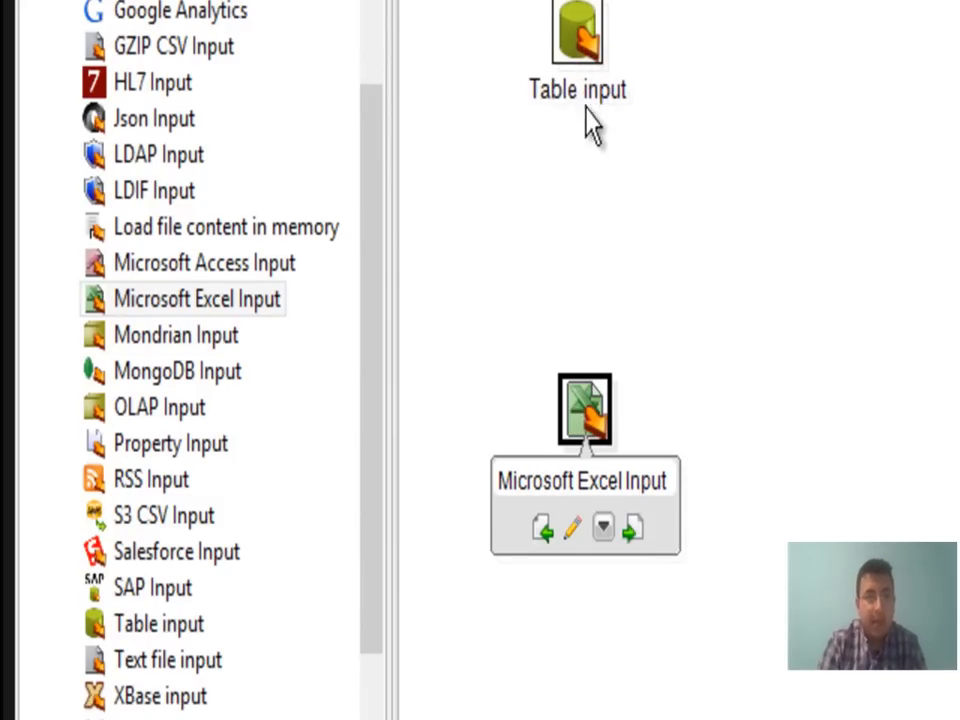
In the Table input step, define a new ERP database connection with its name, database, user and password.
left_click(203, 262)
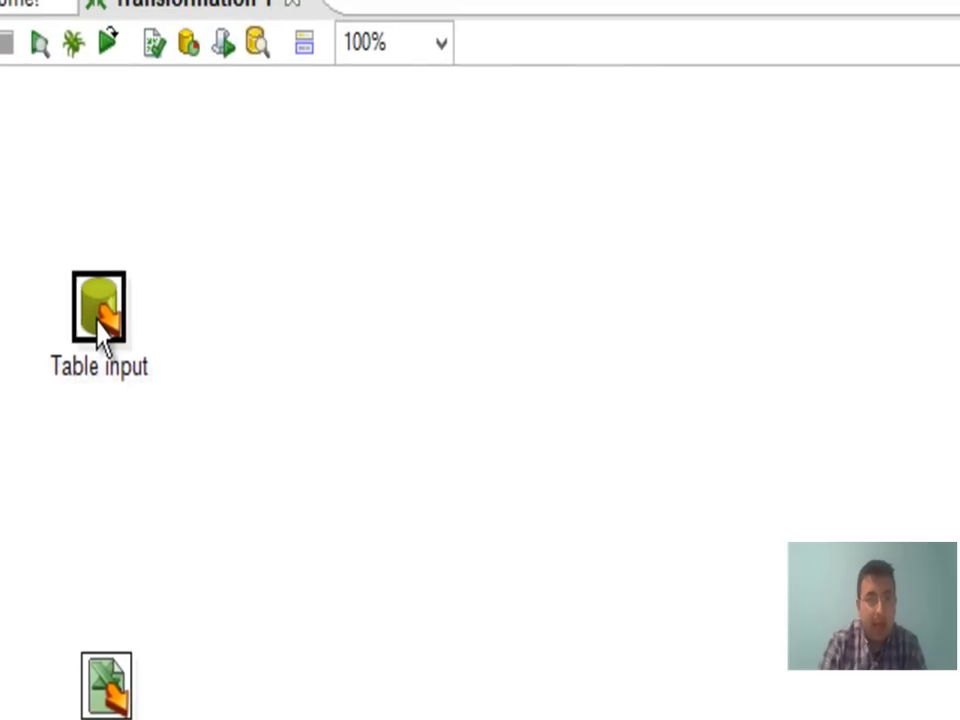
double_click(100, 318)
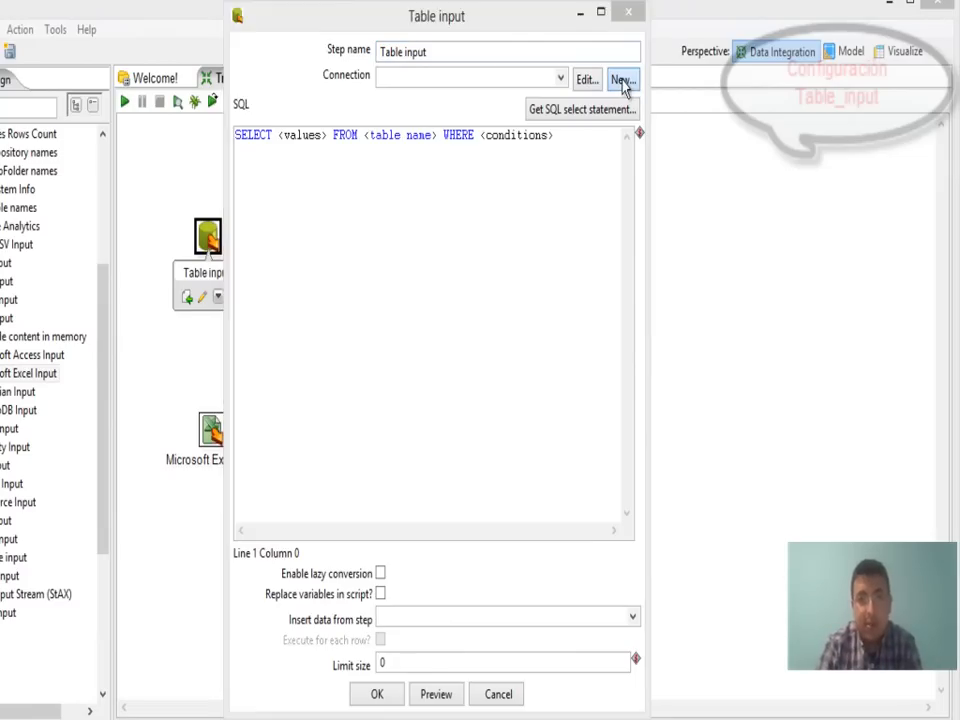
left_click(621, 82)
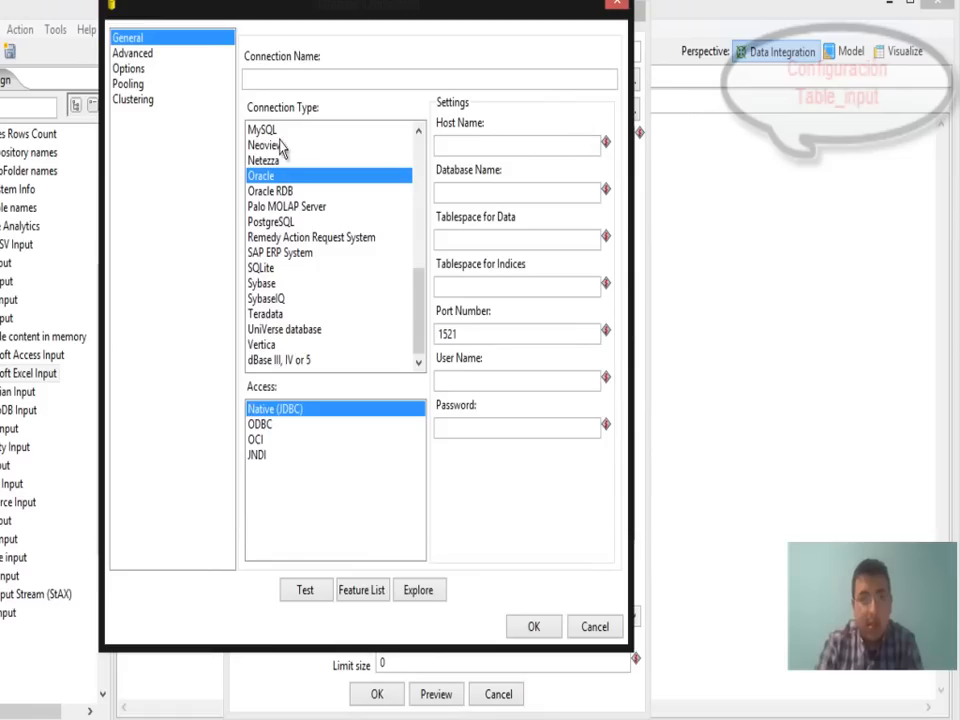
left_click(290, 81)
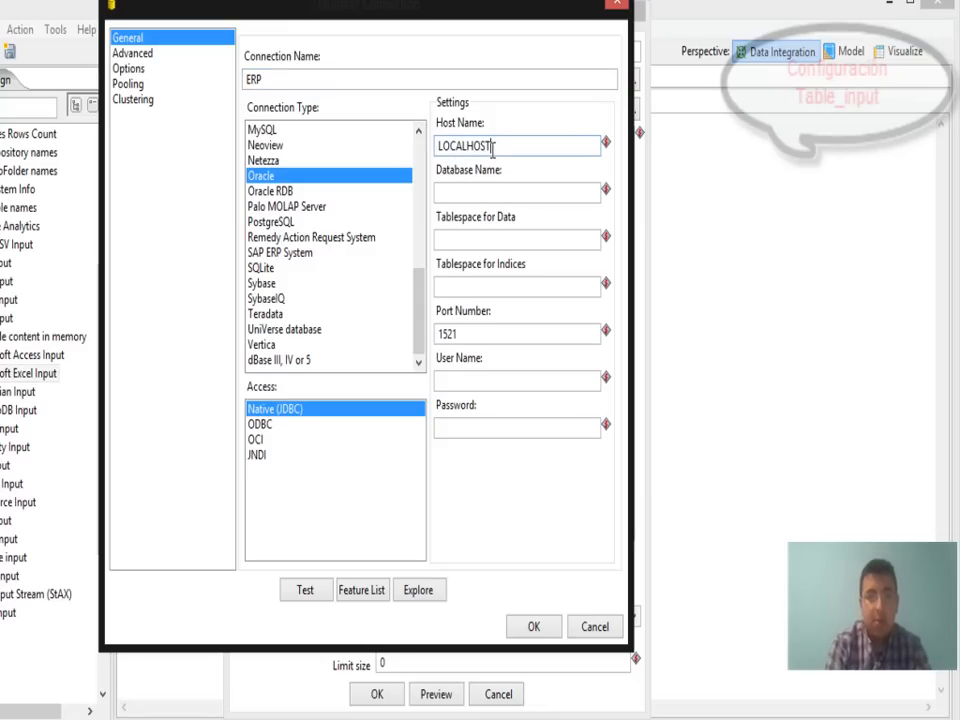
left_click(510, 193)
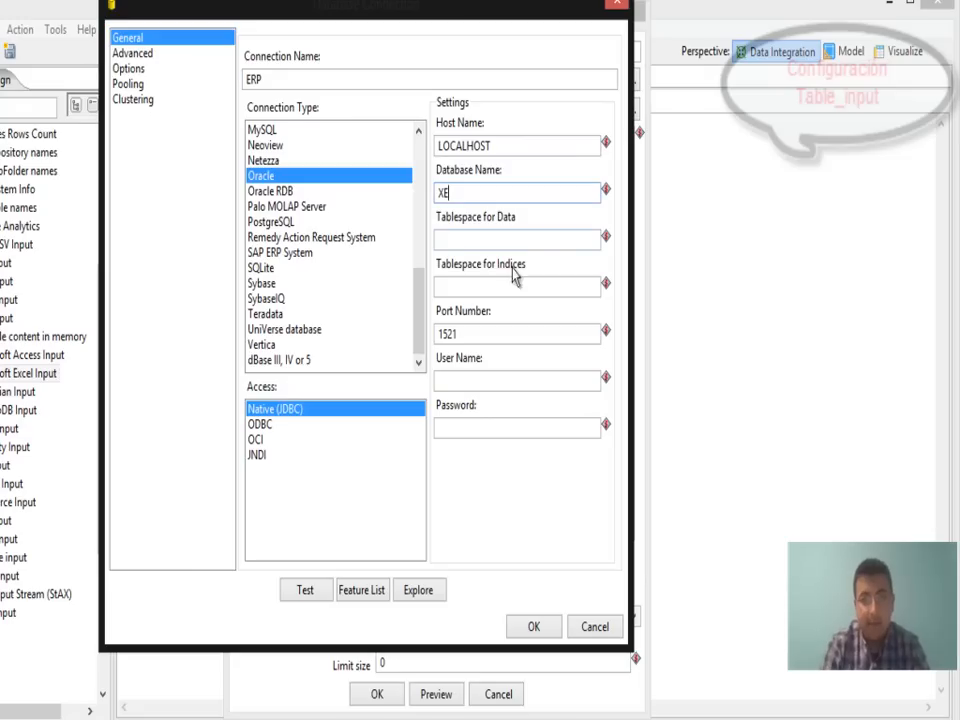
left_click(476, 381)
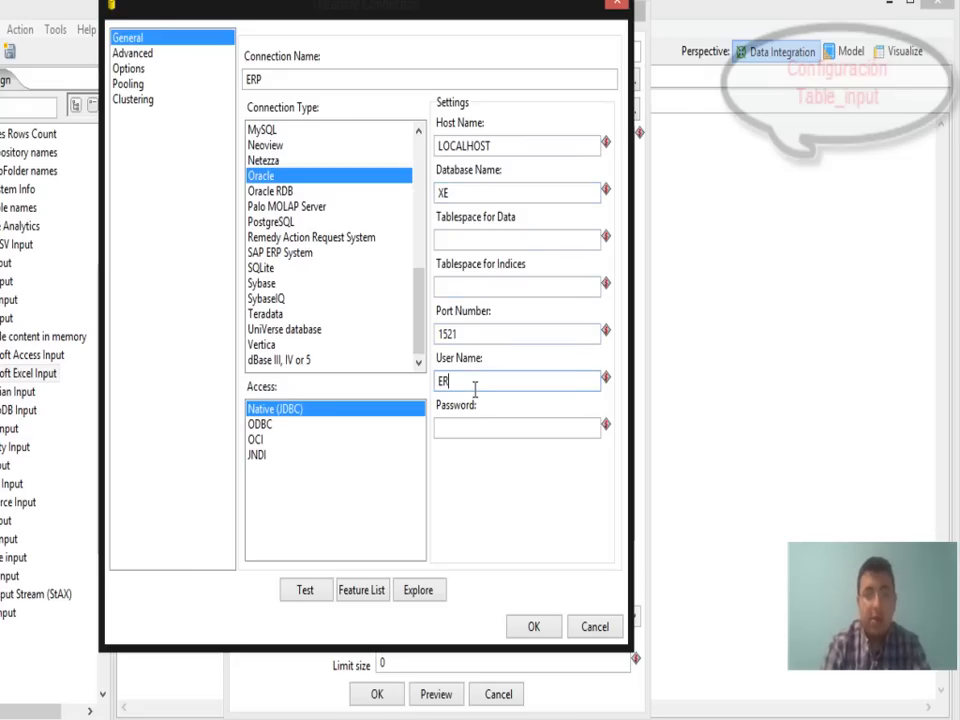
left_click(462, 430)
type("E")
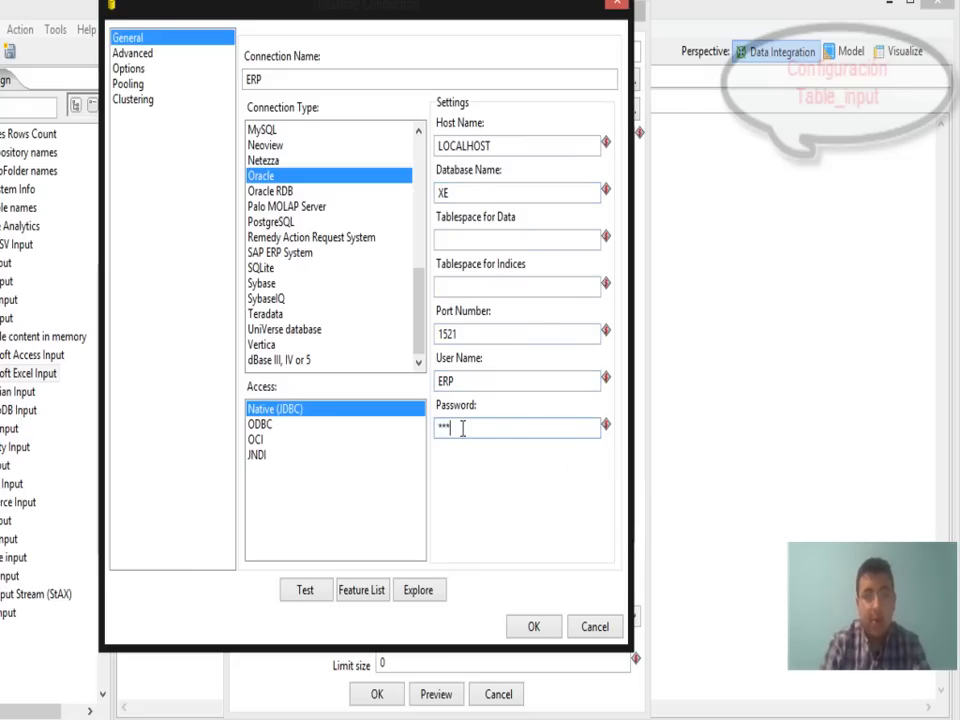
Test the ERP connection and save it after the success message.
left_click(310, 596)
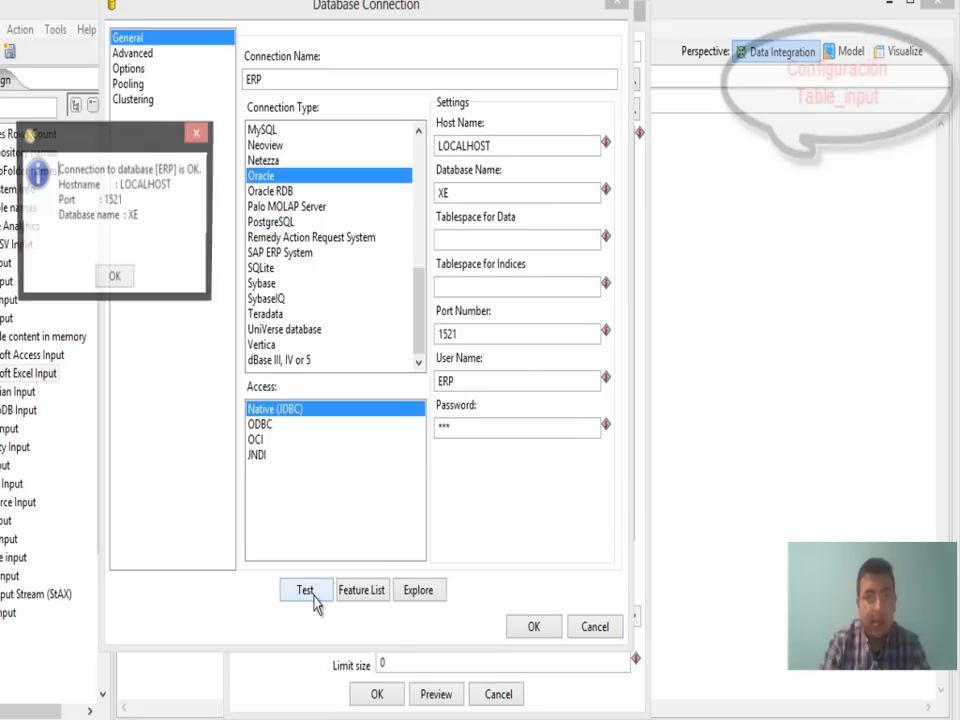
left_click(115, 281)
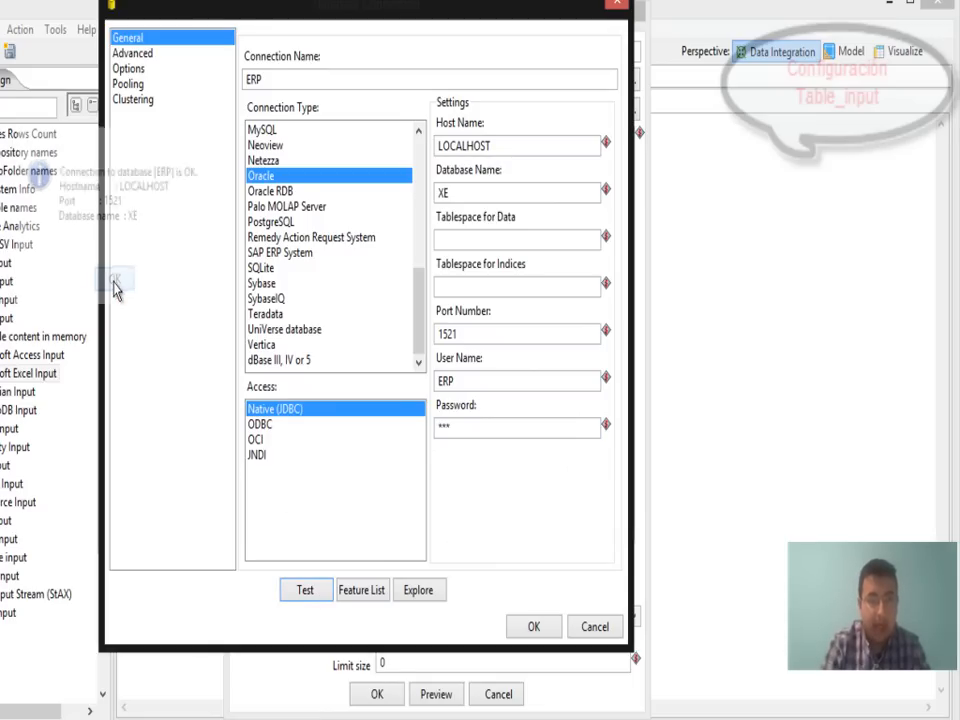
left_click(530, 630)
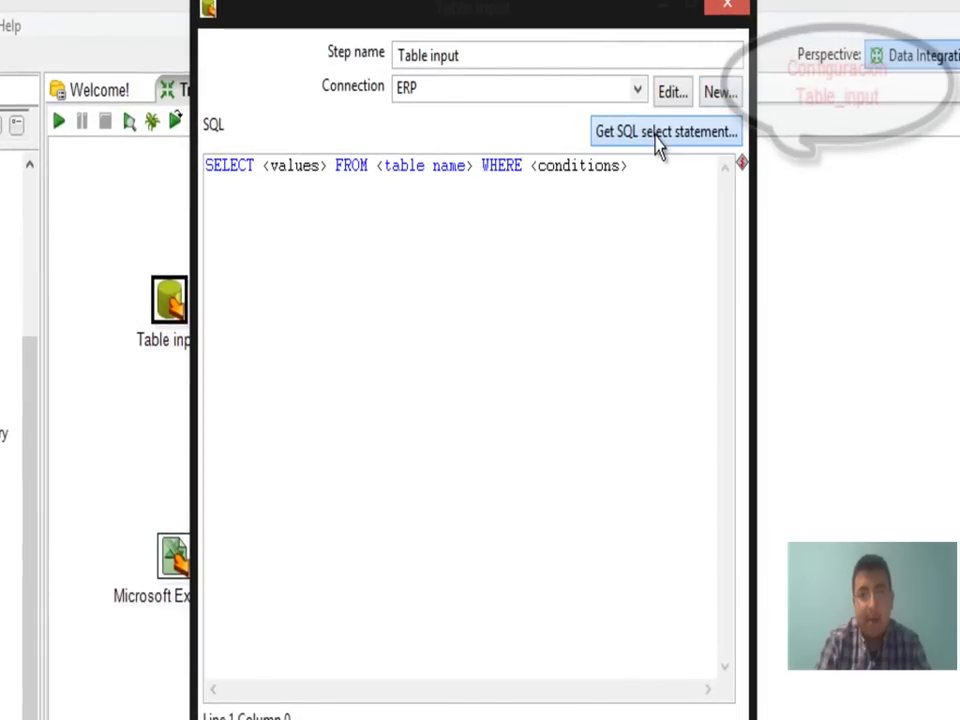
Generate the Table input SQL from the ERP connection's PERSONA_BD table, including the field names.
left_click(660, 145)
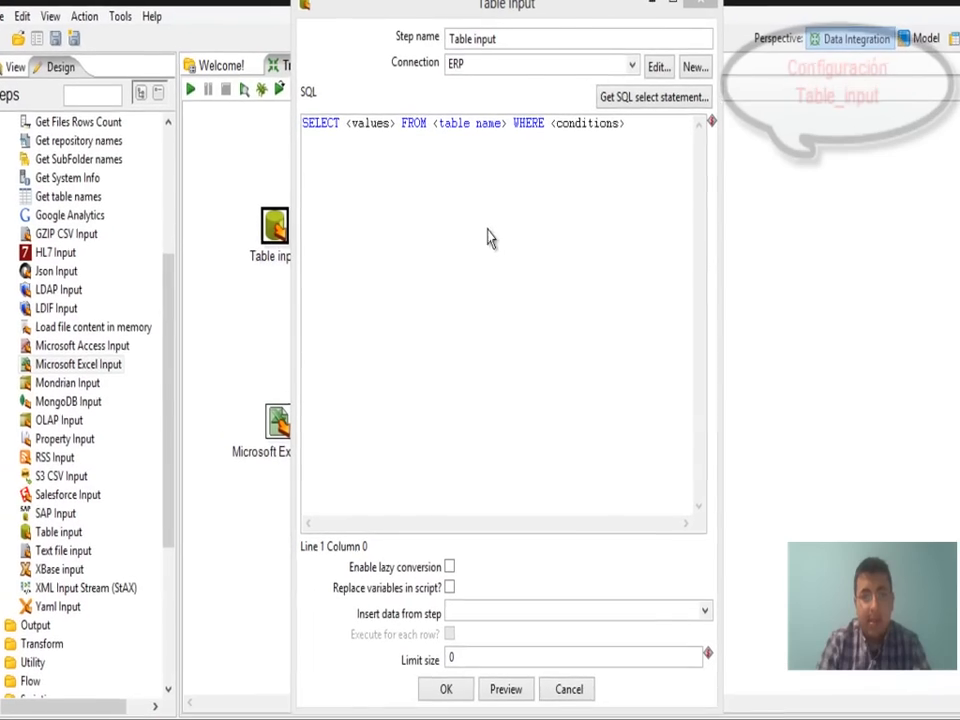
left_click(654, 97)
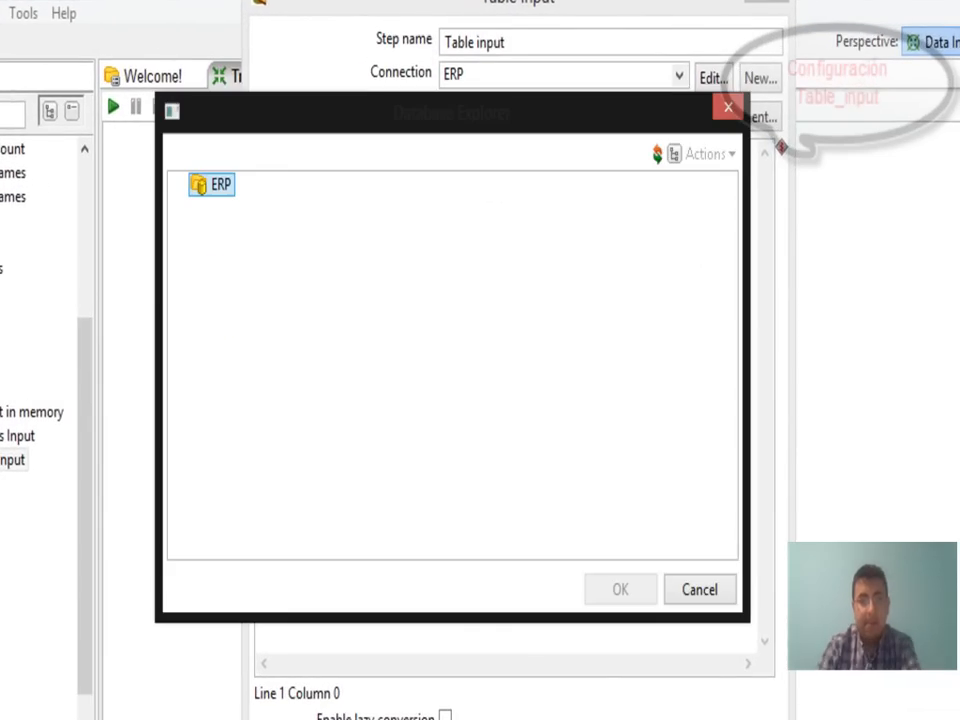
left_click(182, 186)
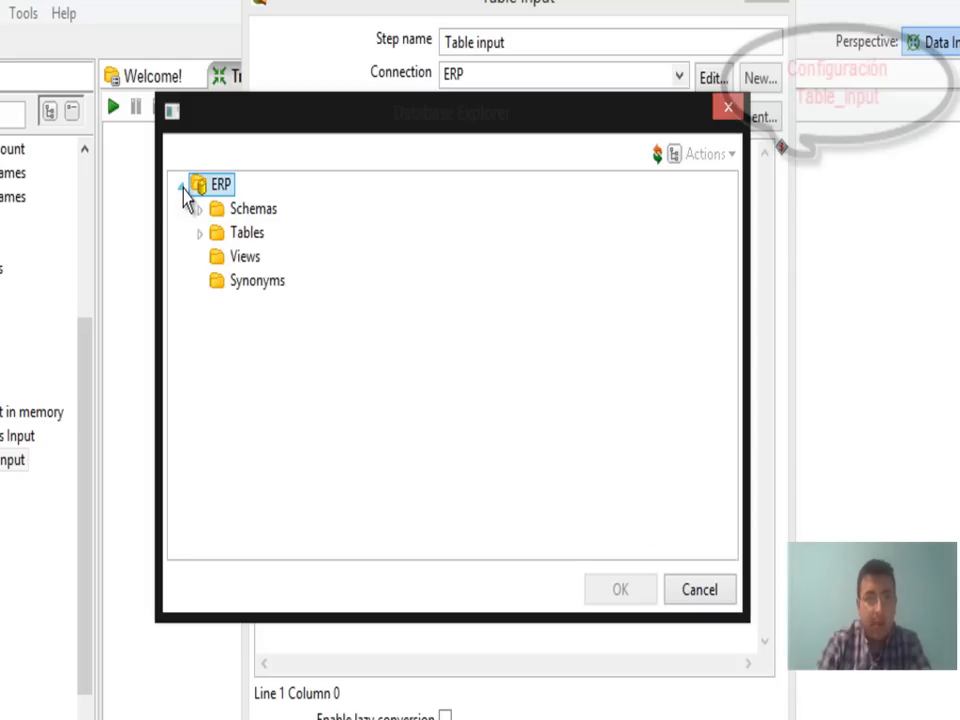
left_click(199, 233)
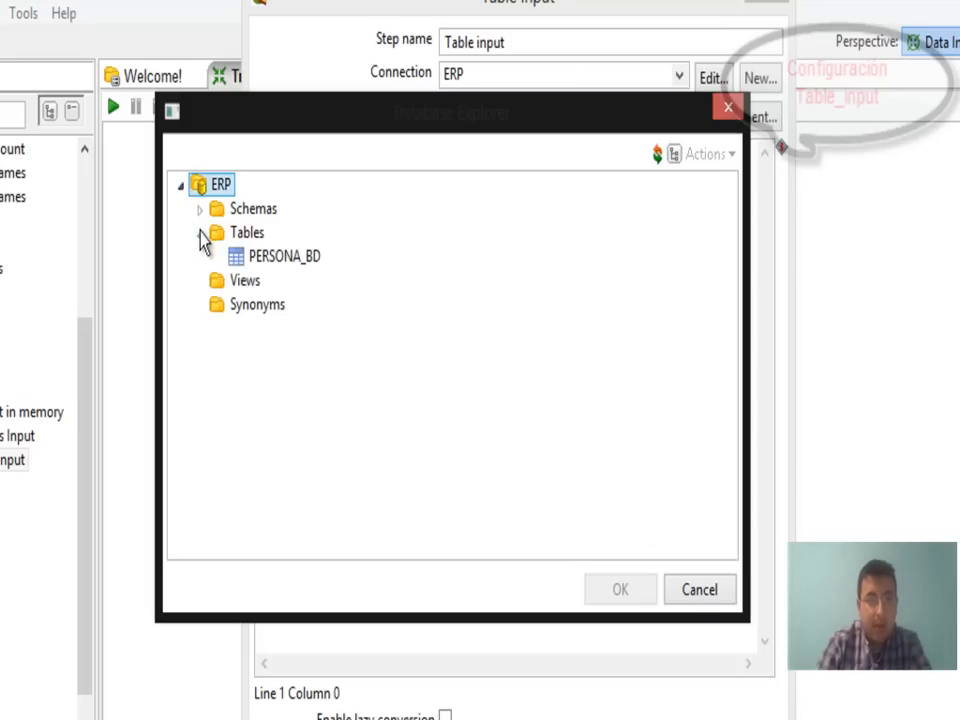
left_click(273, 264)
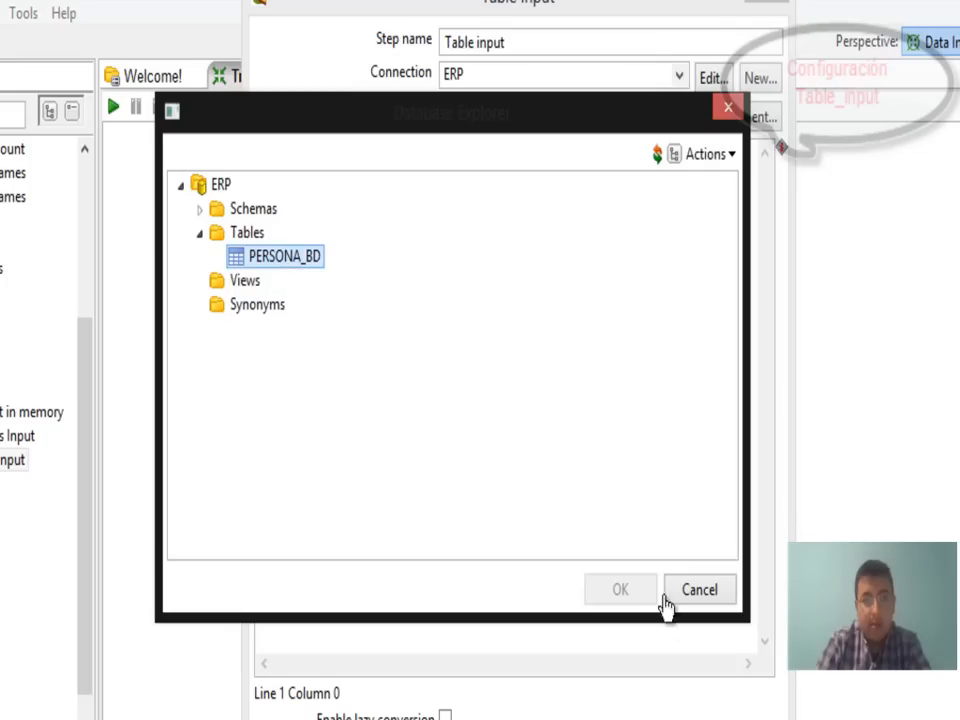
left_click(621, 590)
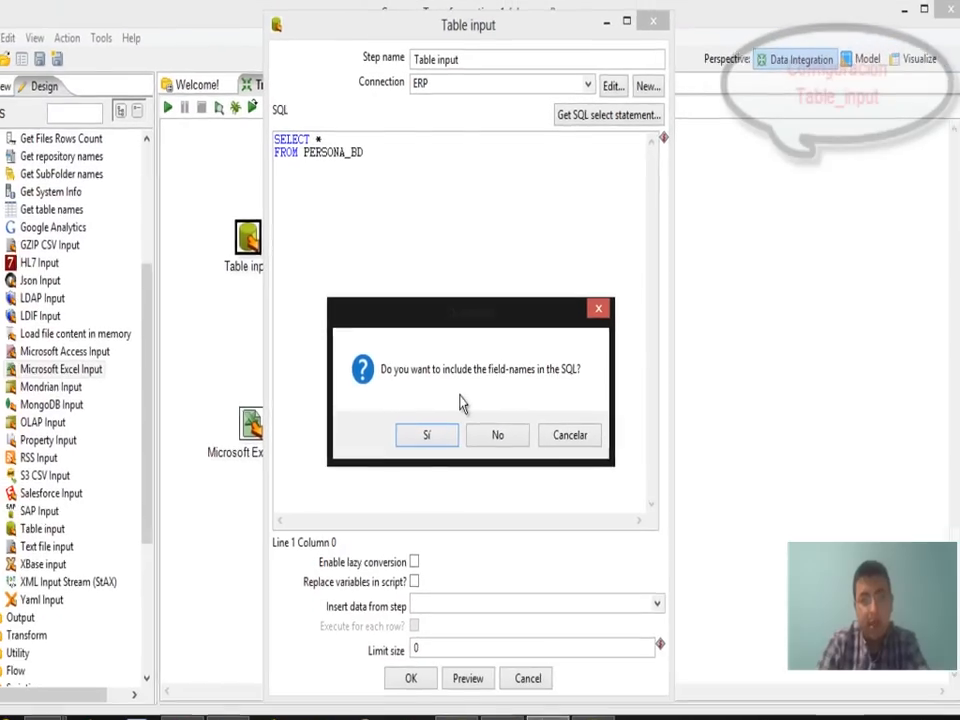
left_click(447, 430)
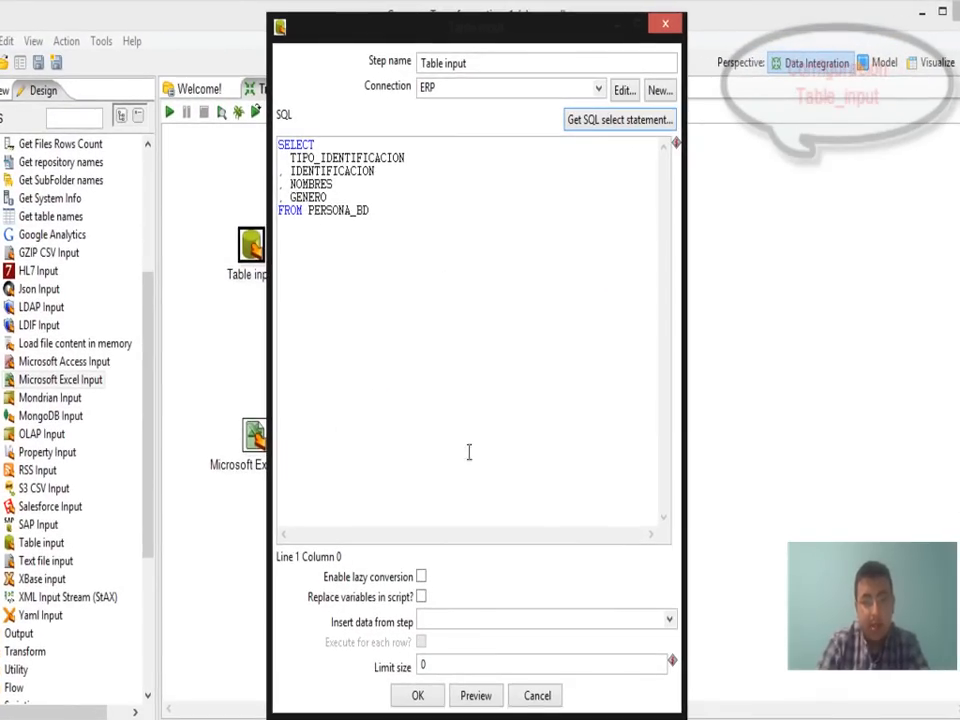
Preview 100 rows of the query, showing two PERSONA_BD rows, then confirm the Table input step.
left_click(477, 697)
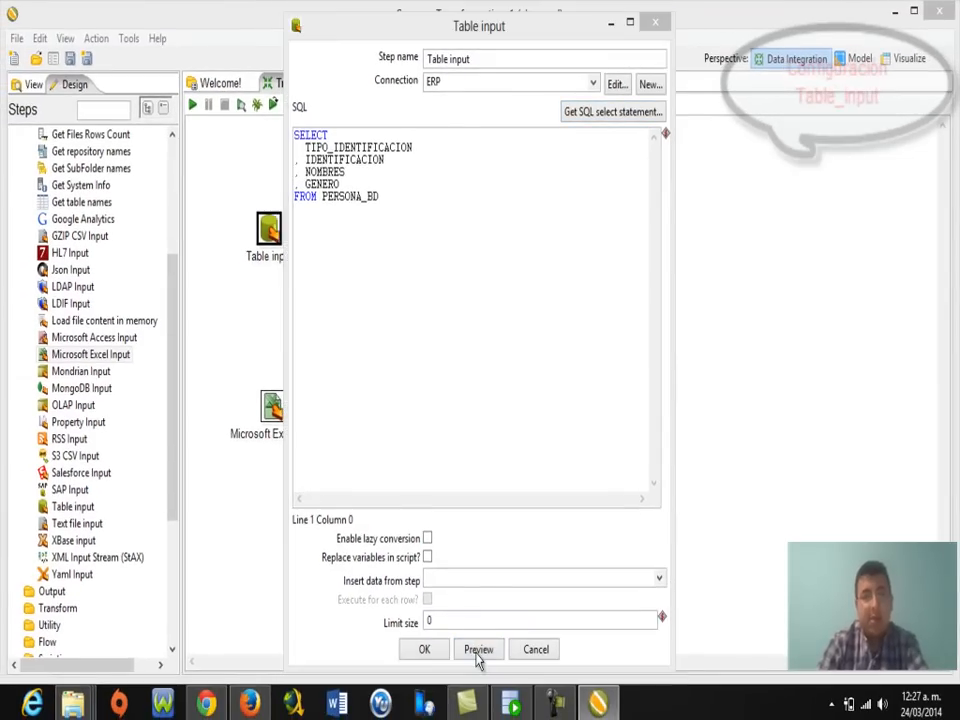
type("1000")
left_click(200, 222)
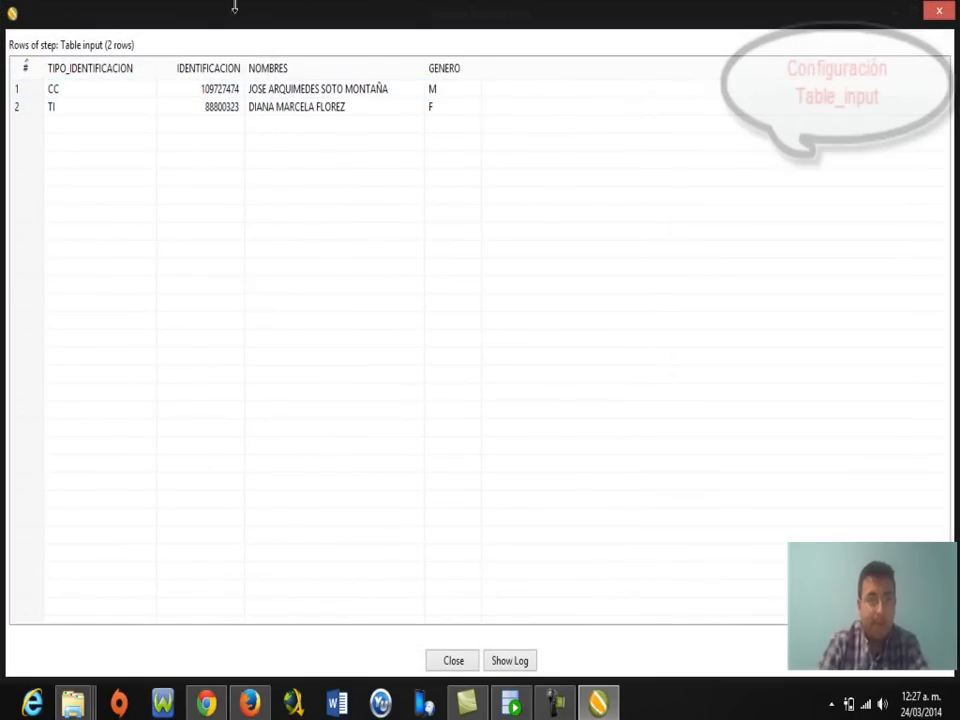
left_click(461, 657)
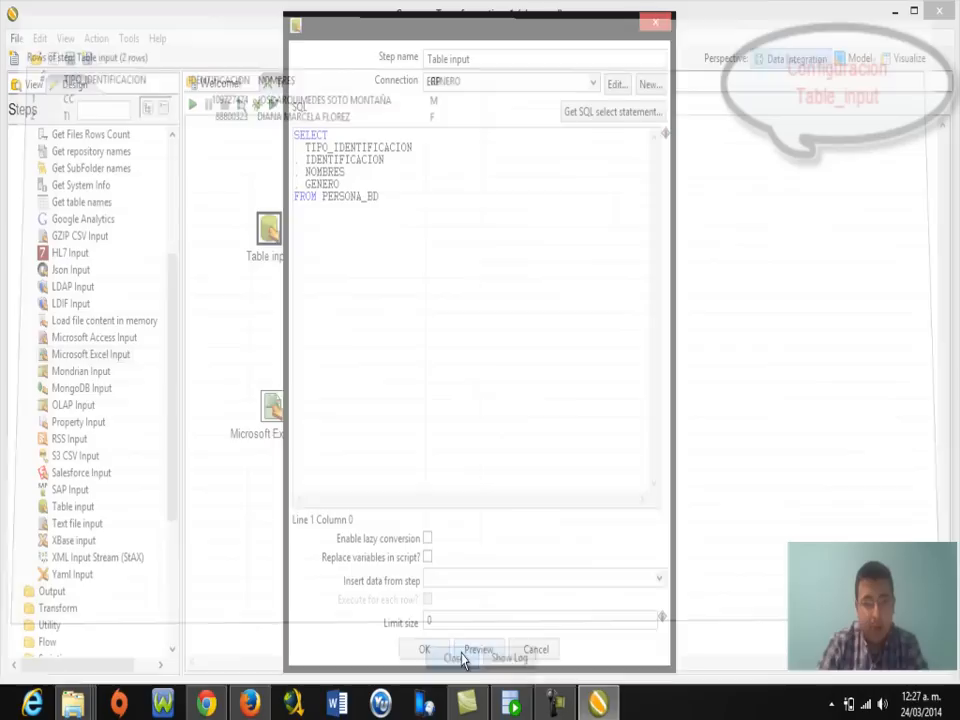
left_click(436, 655)
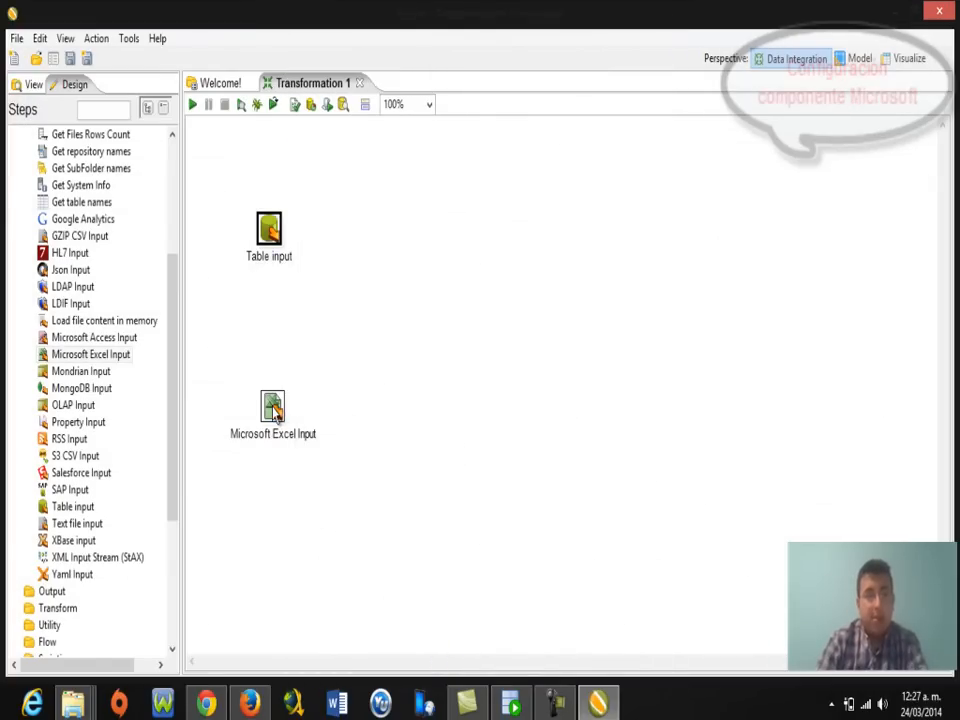
mouse_move(276, 415)
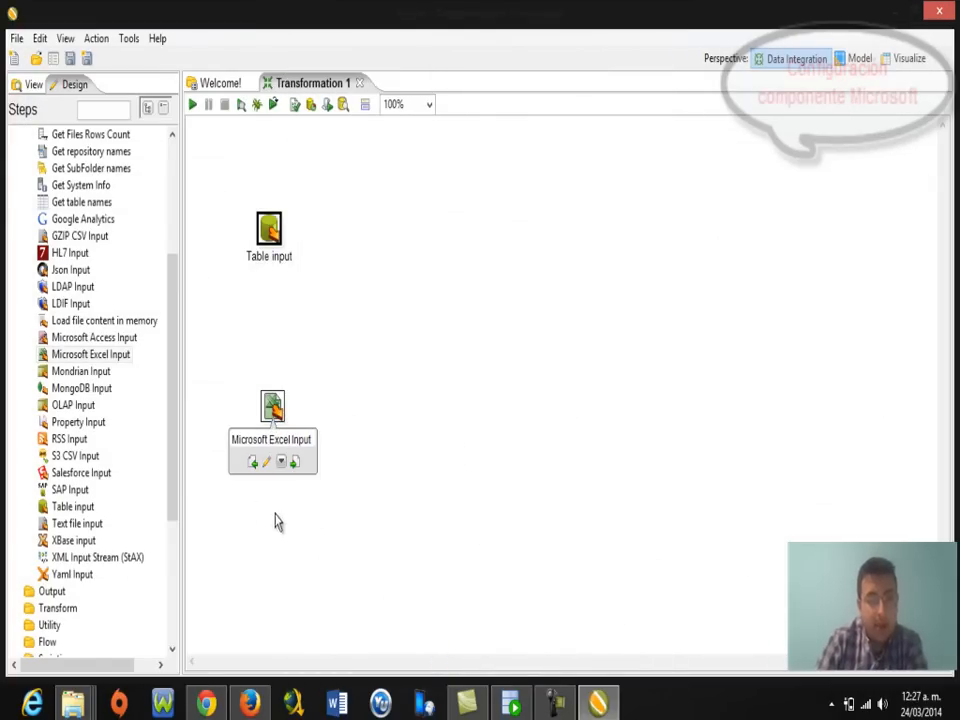
Browse the Desktop for the Microsoft Excel Input step's source file, then minimise Spoon.
double_click(276, 415)
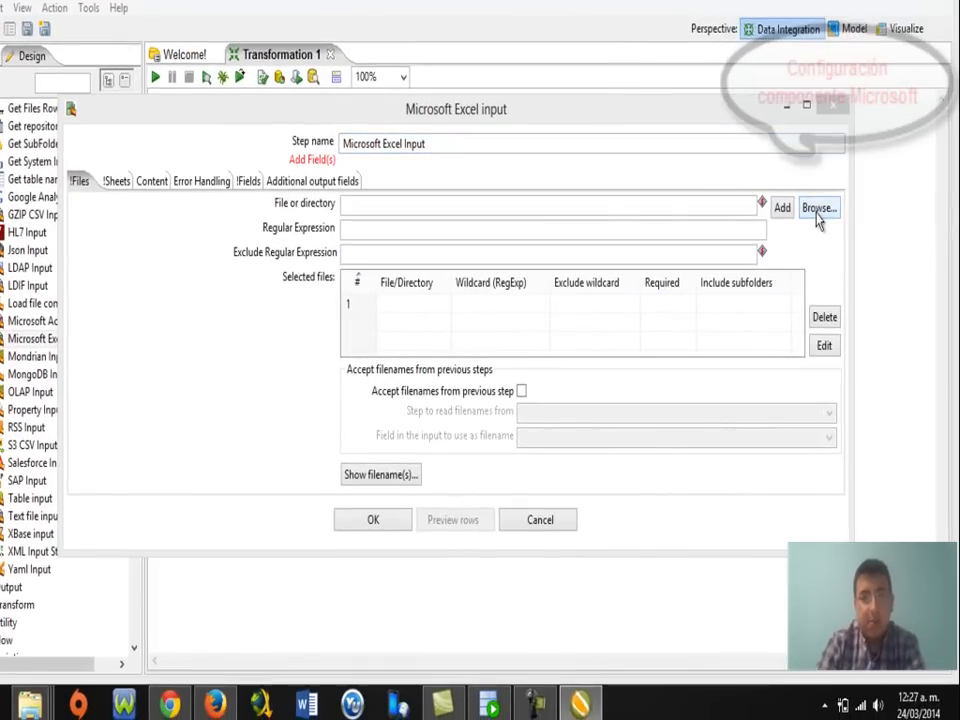
left_click(820, 240)
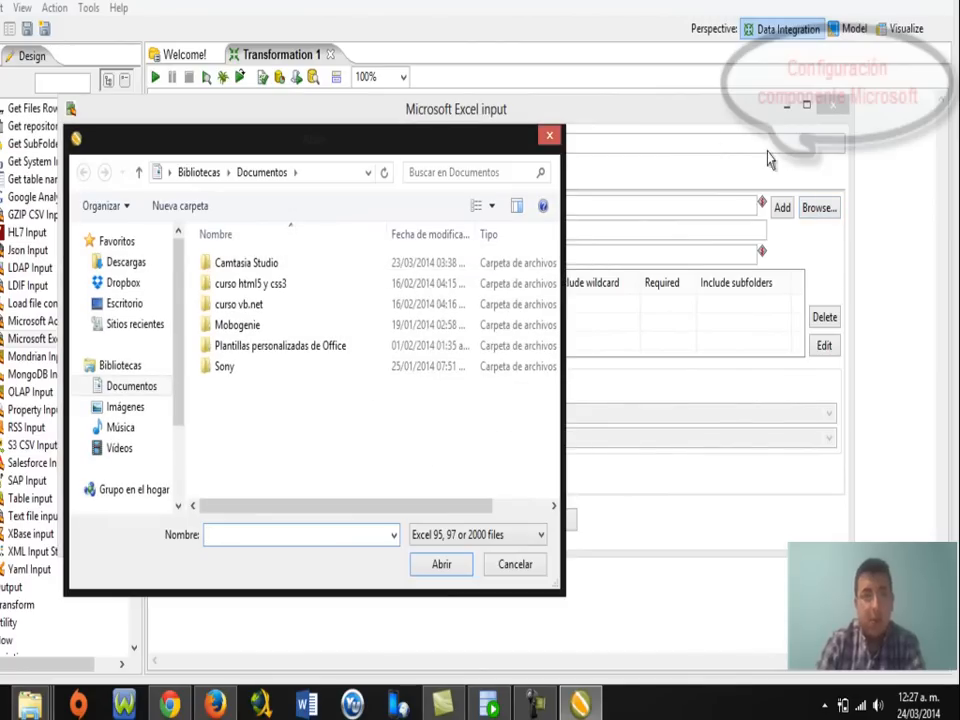
left_click(135, 308)
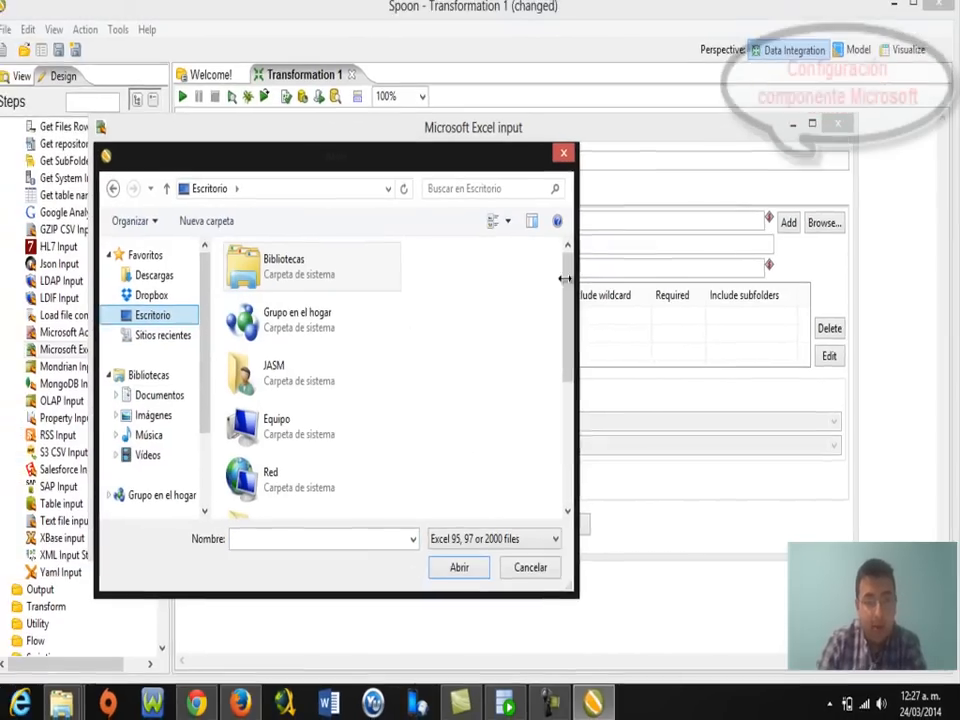
scroll(553, 332, "down", 1)
left_click_drag(573, 351, 574, 441)
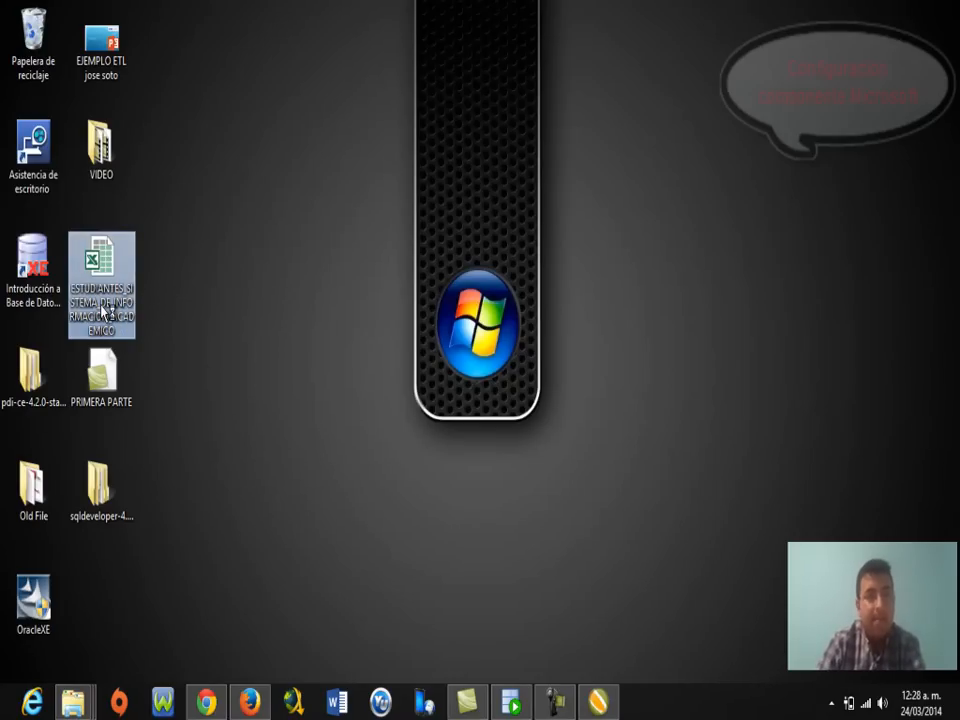
Open the ESTUDIANTES workbook, fill the TIPO_IDENTIFICACION column (A) yellow, and close Excel.
double_click(103, 313)
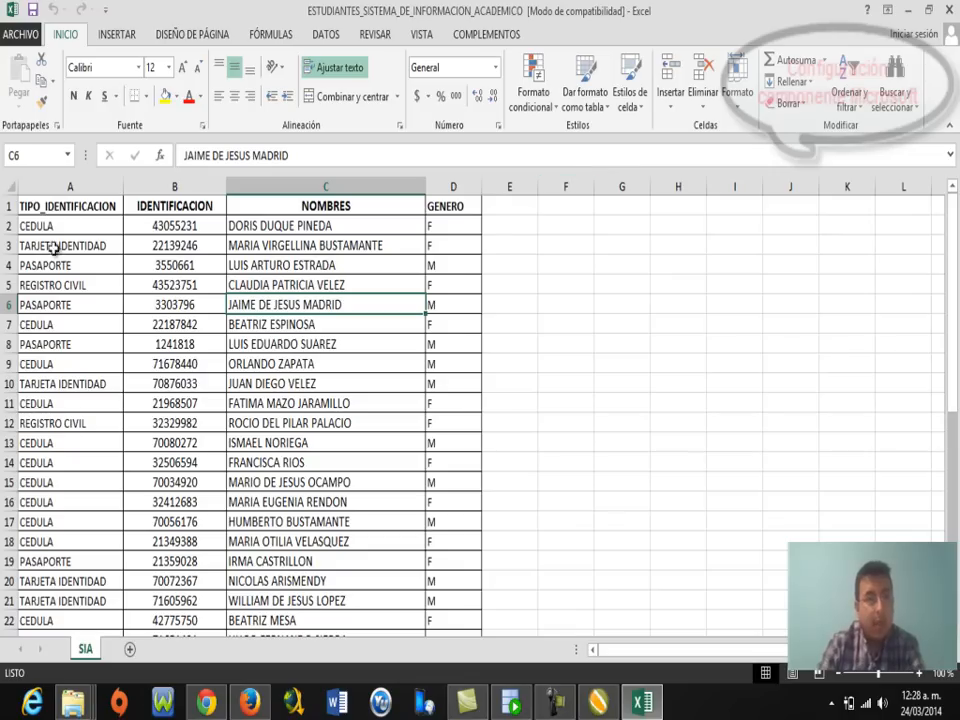
left_click(57, 189)
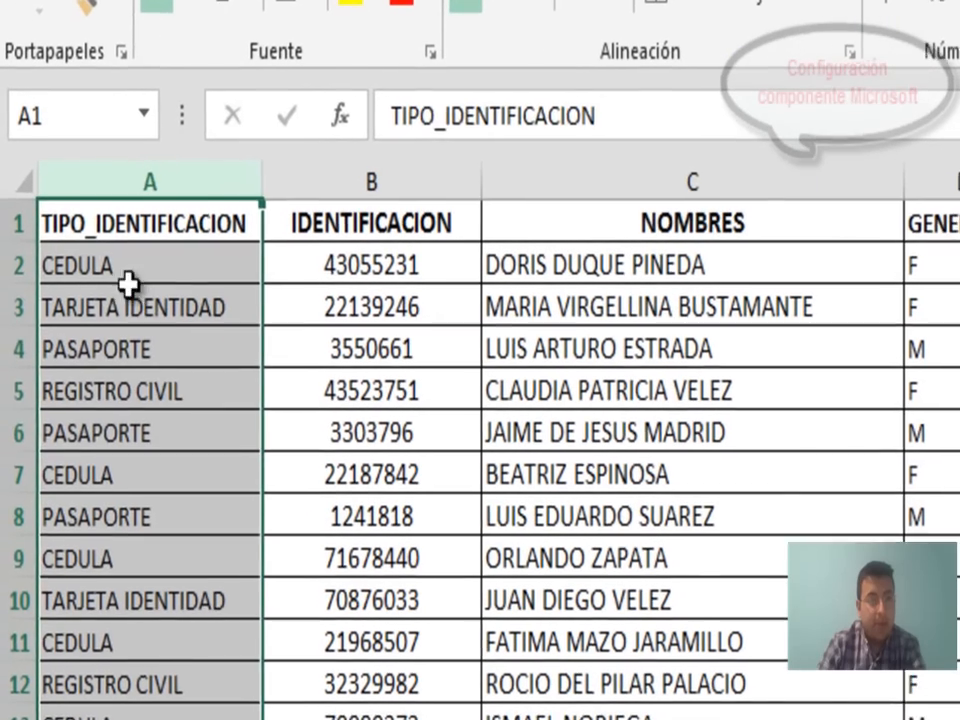
left_click(100, 307)
left_click(95, 391)
left_click(95, 558)
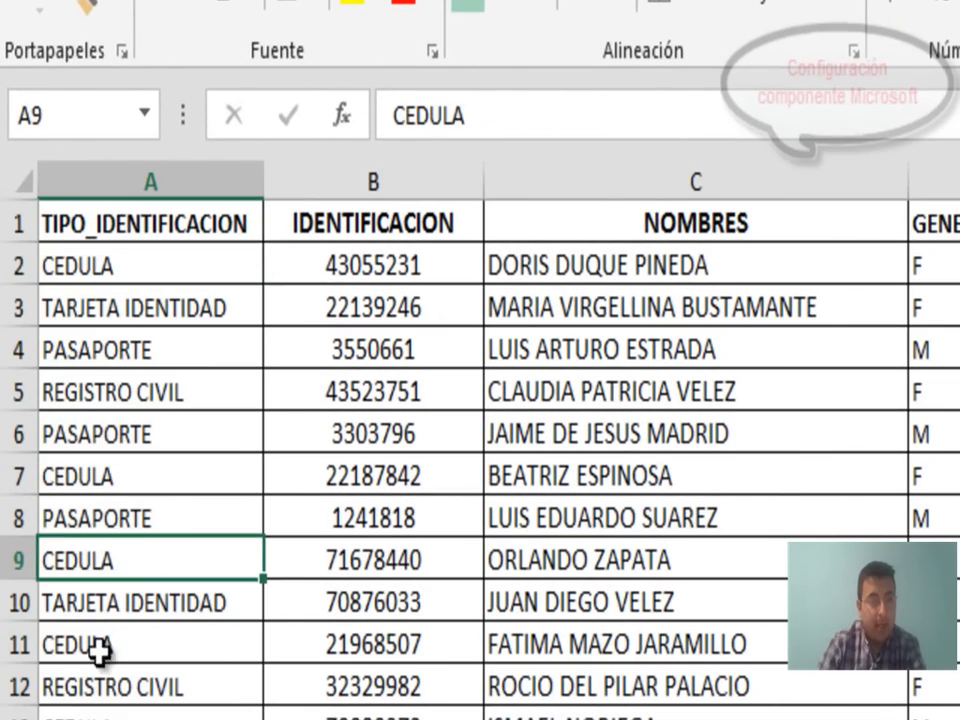
left_click(160, 183)
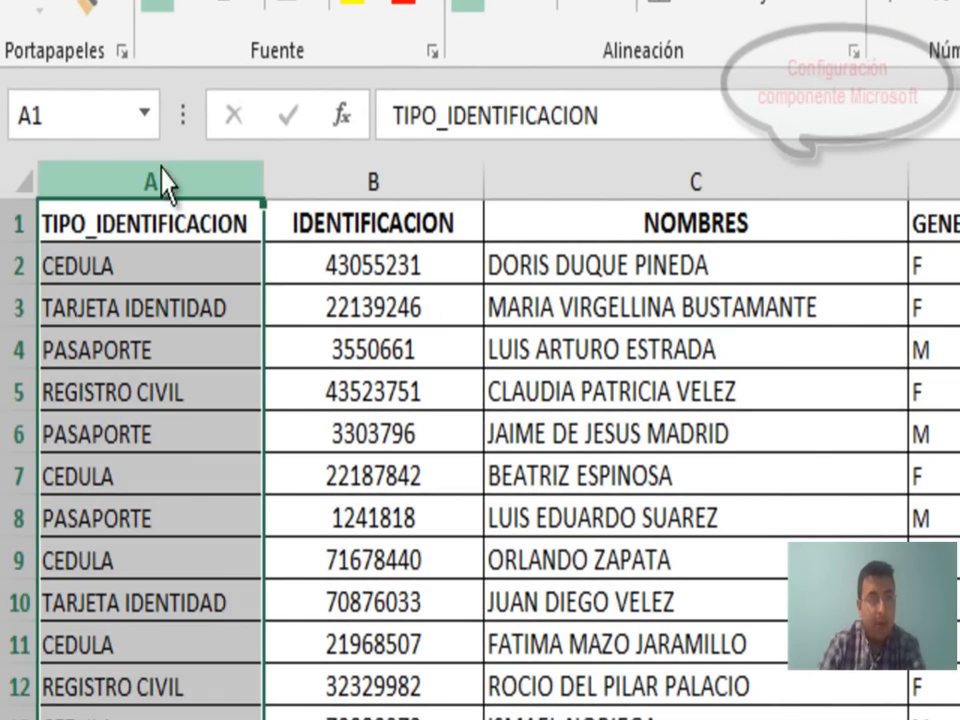
left_click(347, 5)
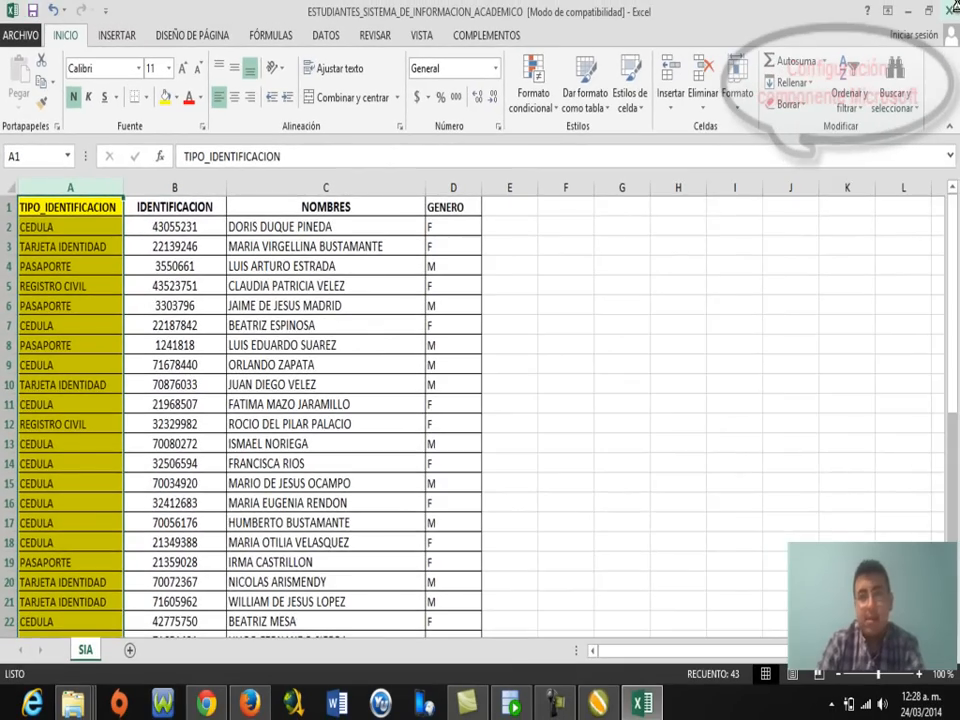
left_click(952, 9)
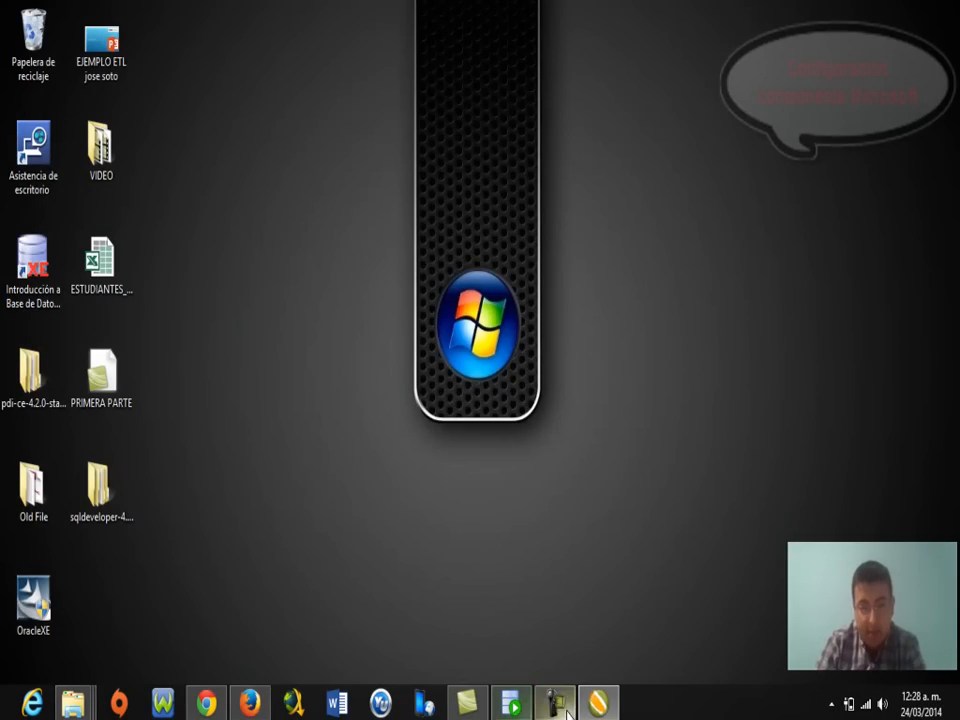
Select the ESTUDIANTES .xls file and add it to the Excel Input step's selected files.
left_click(597, 704)
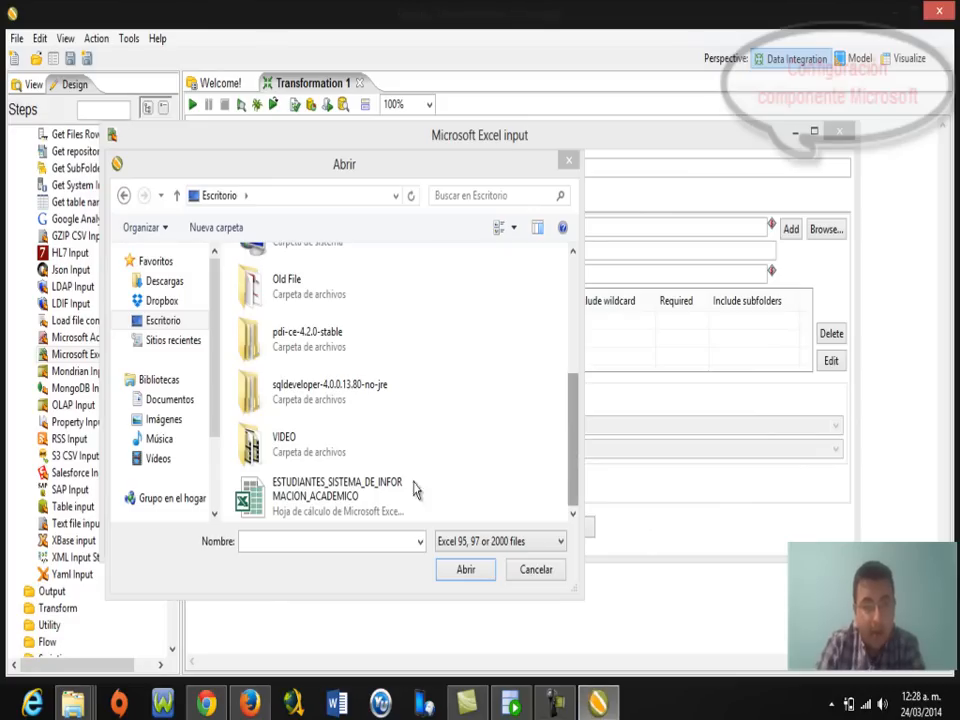
left_click(297, 503)
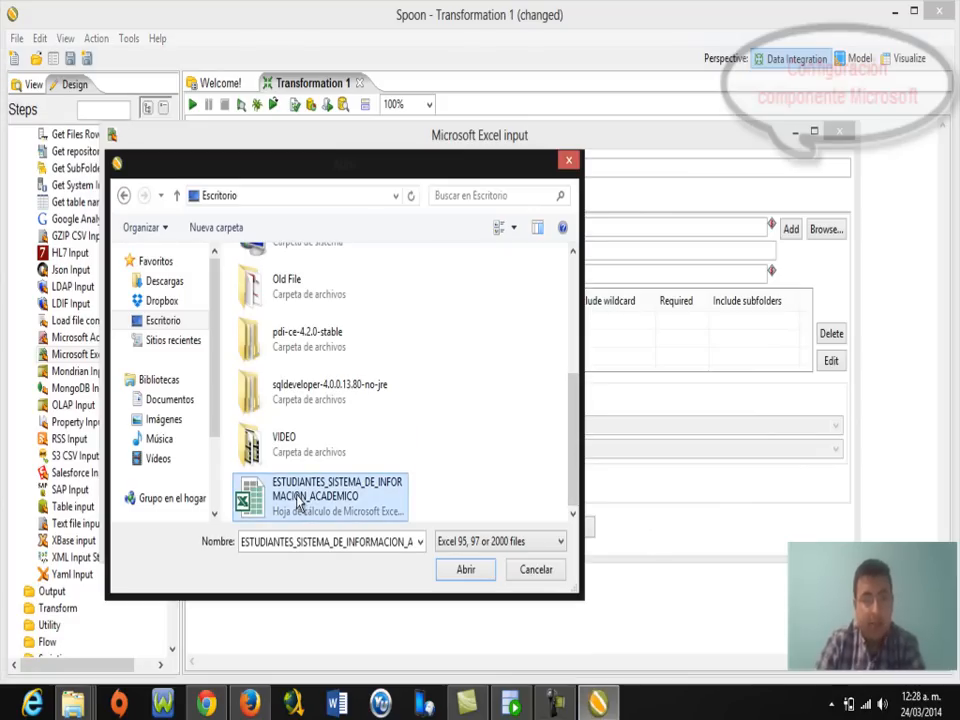
left_click(466, 570)
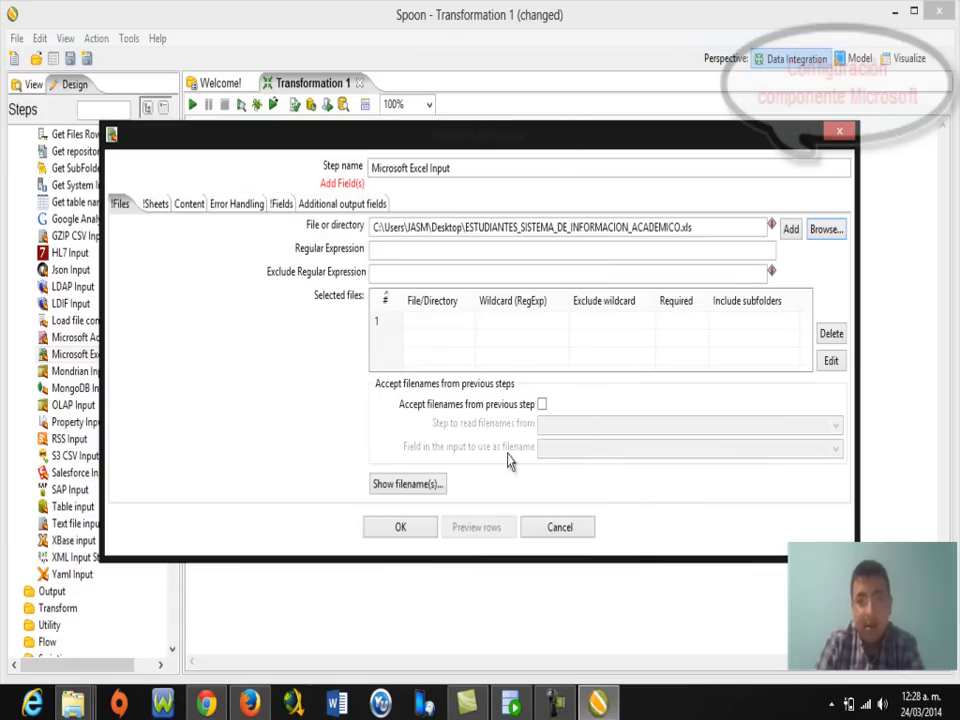
left_click(792, 235)
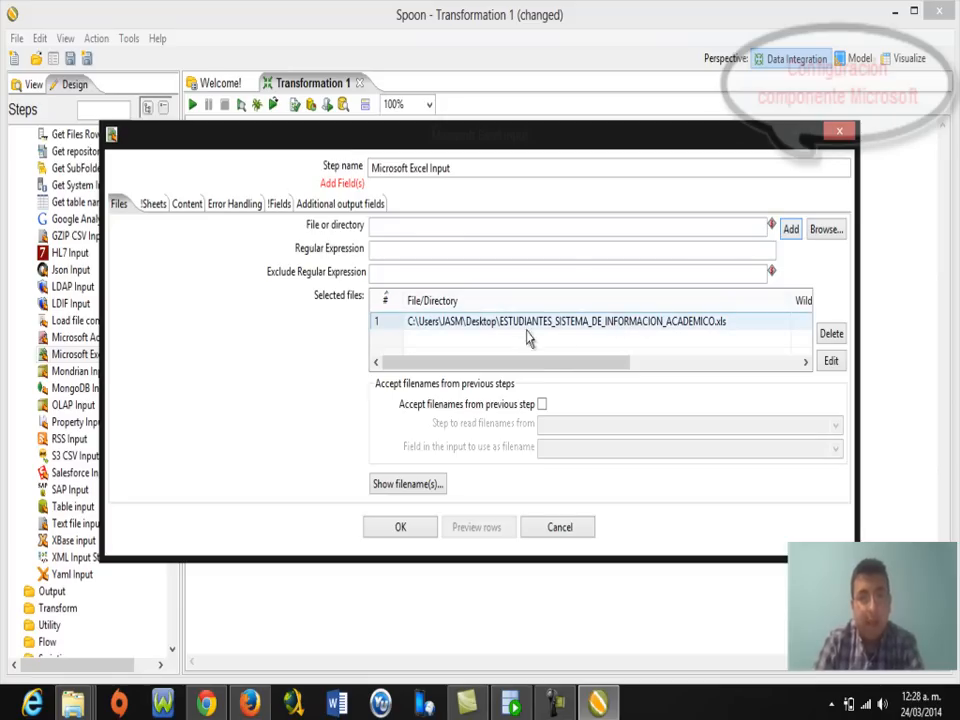
Load the four header-row fields into the Fields tab and confirm the Excel Input step.
left_click(278, 205)
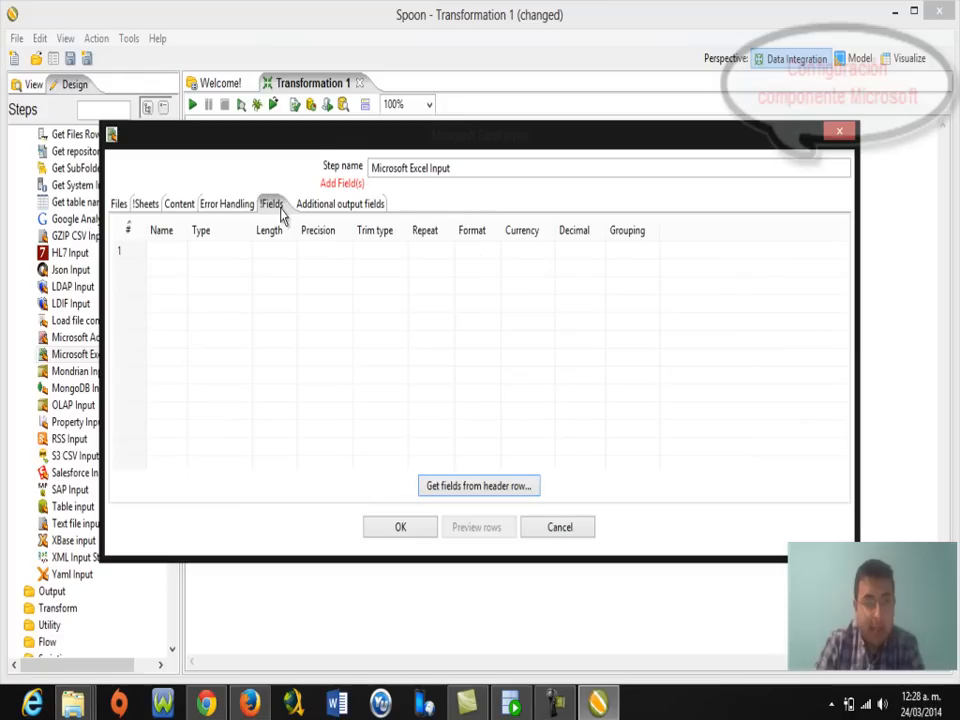
left_click(463, 488)
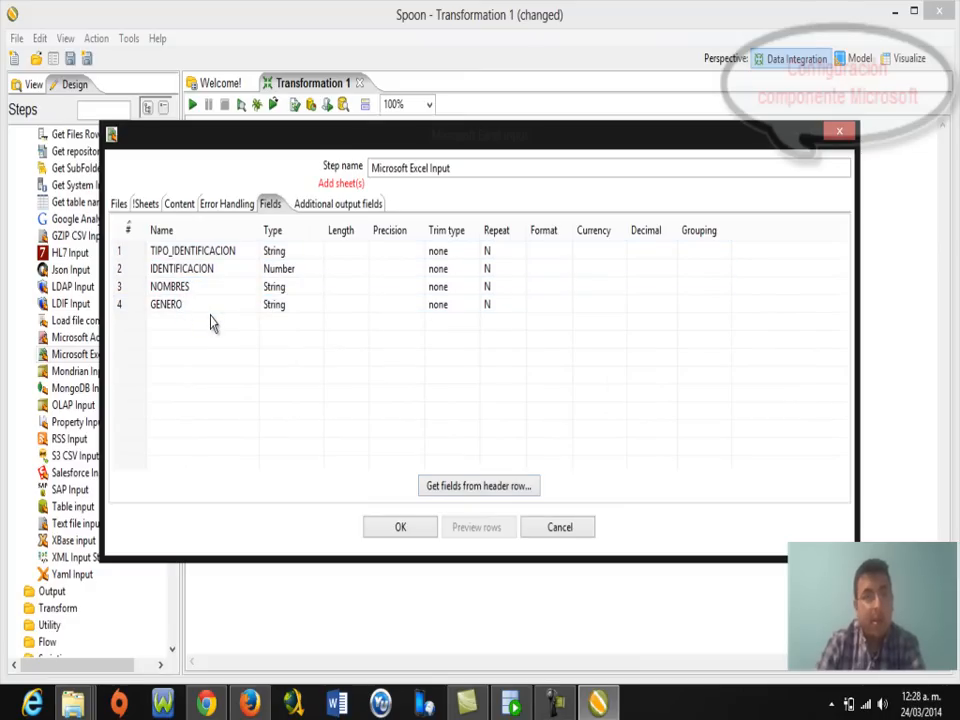
left_click(399, 535)
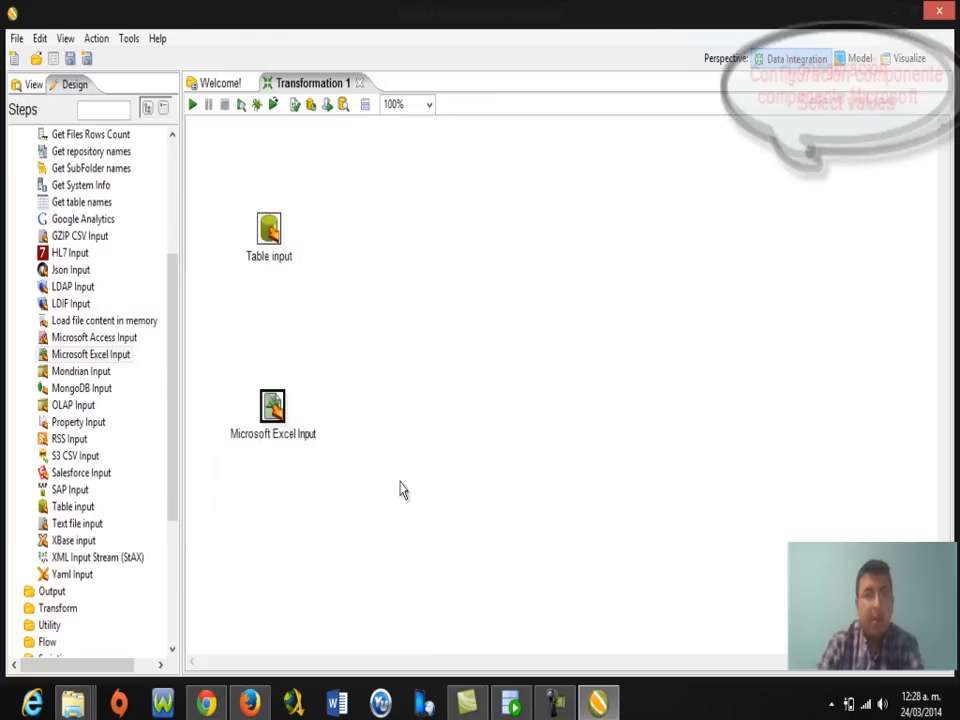
Add a Select values step from the Transform category to the right of the two input steps.
left_click_drag(174, 401, 169, 302)
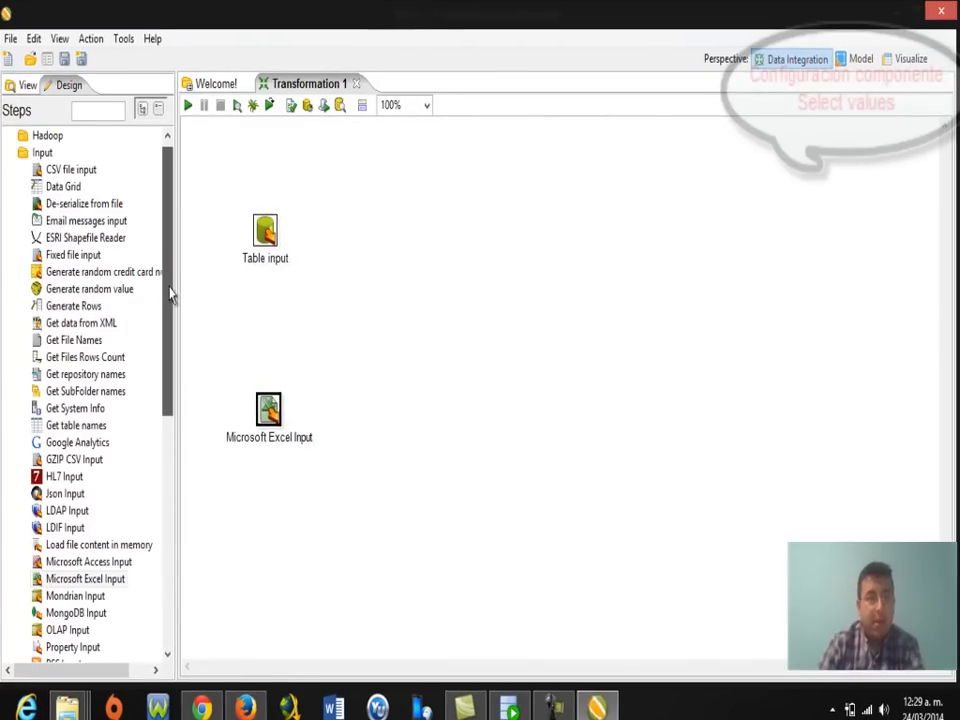
left_click(11, 155)
left_click(11, 156)
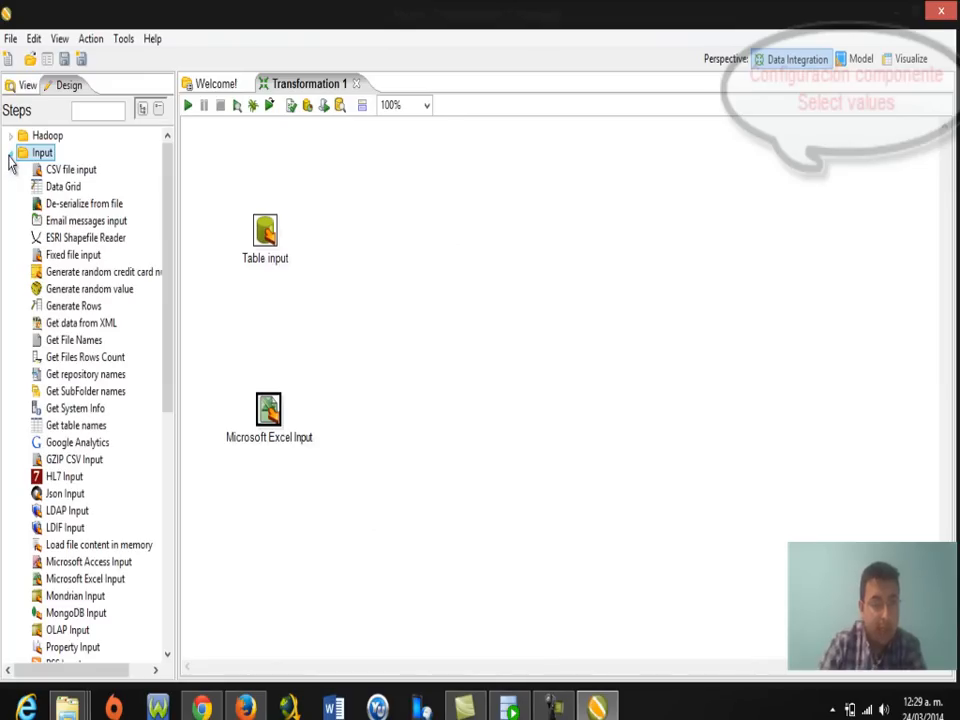
left_click(11, 155)
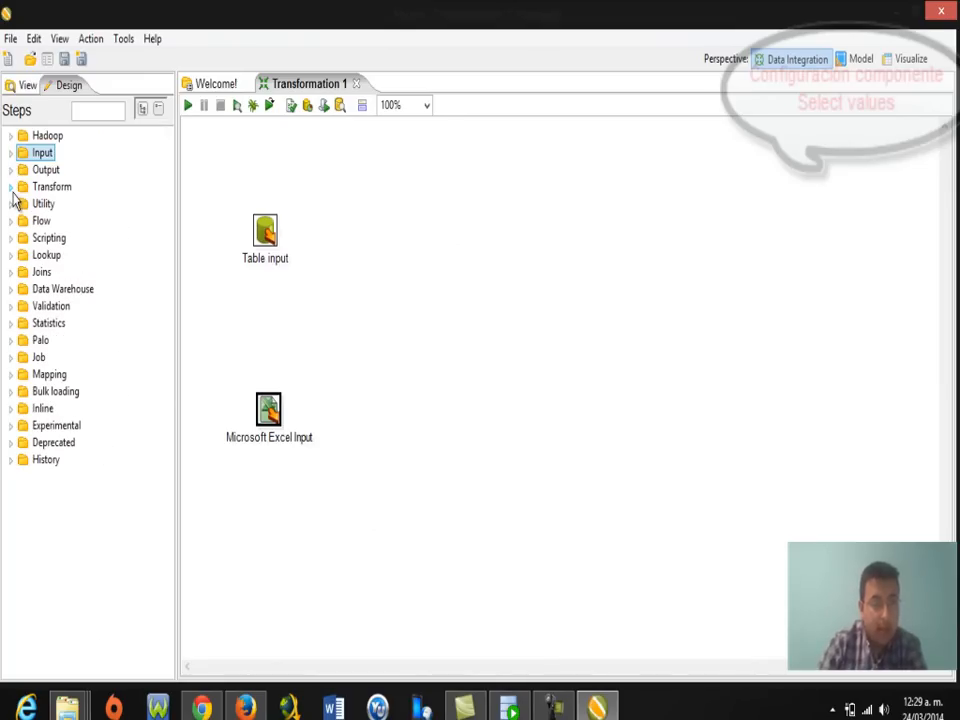
left_click(12, 189)
left_click_drag(172, 216, 157, 308)
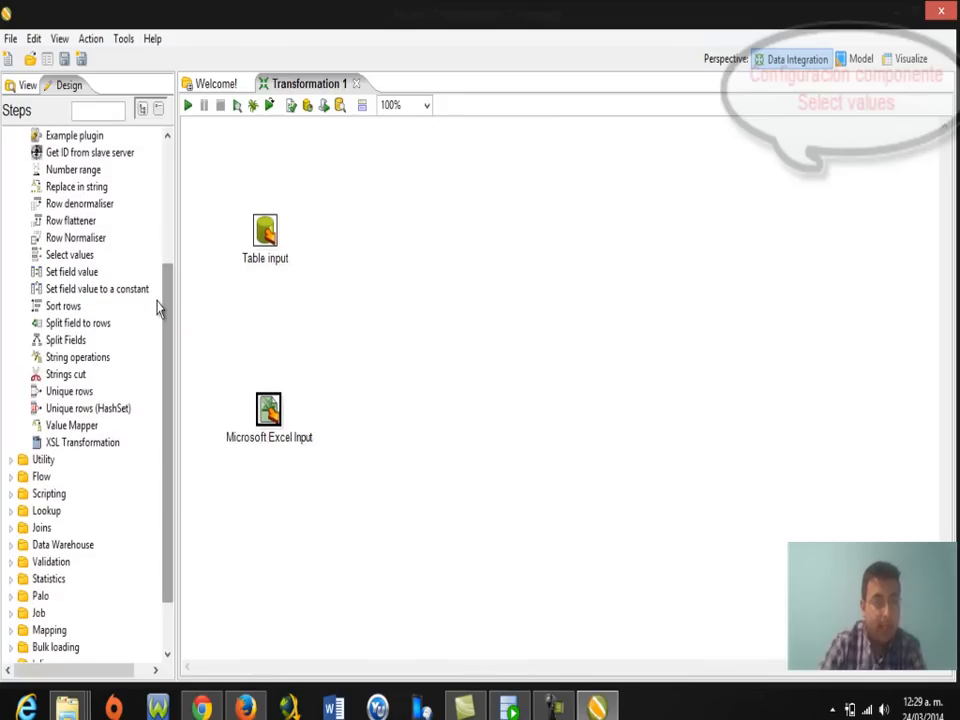
left_click_drag(72, 258, 433, 318)
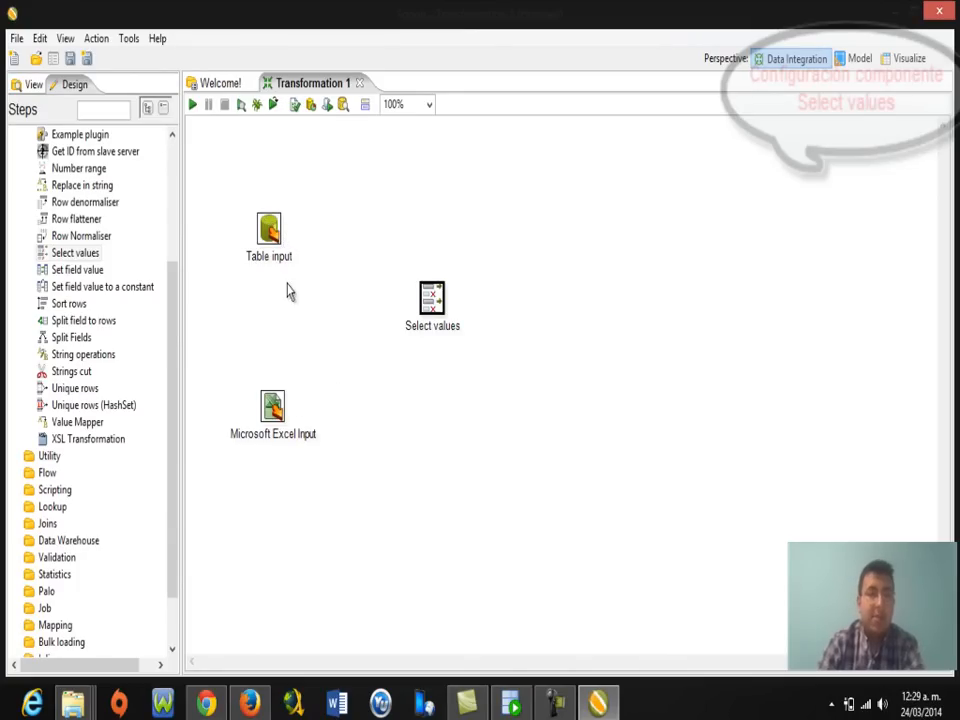
Draw a hop from Table input to Select values and drop a Value Mapper step onto the canvas.
mouse_move(272, 232)
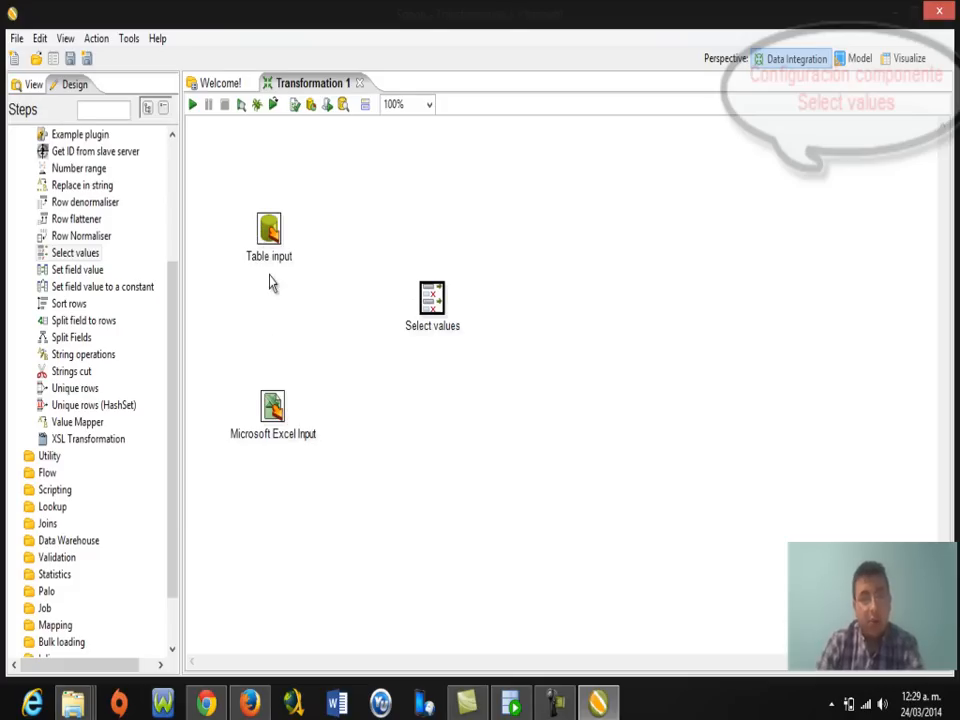
mouse_move(280, 239)
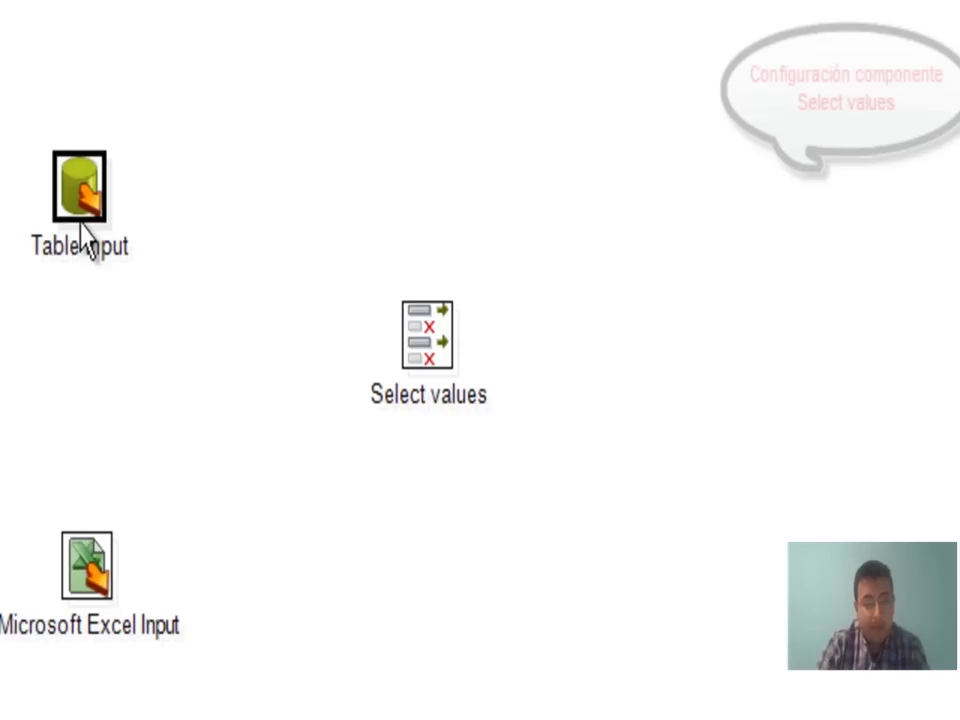
mouse_move(88, 204)
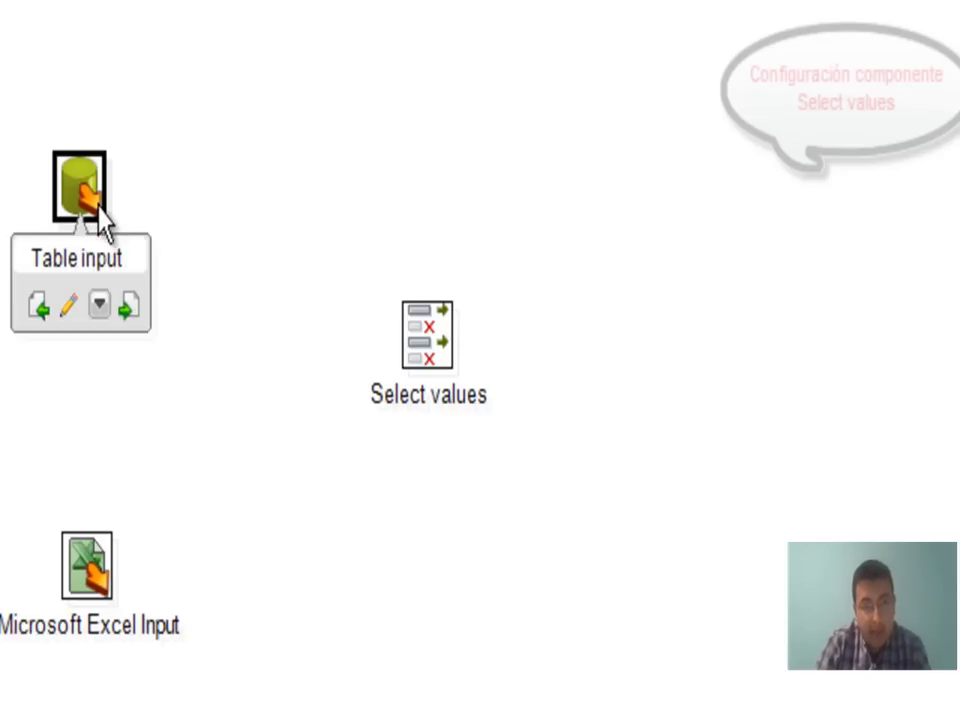
left_click_drag(130, 315, 446, 323)
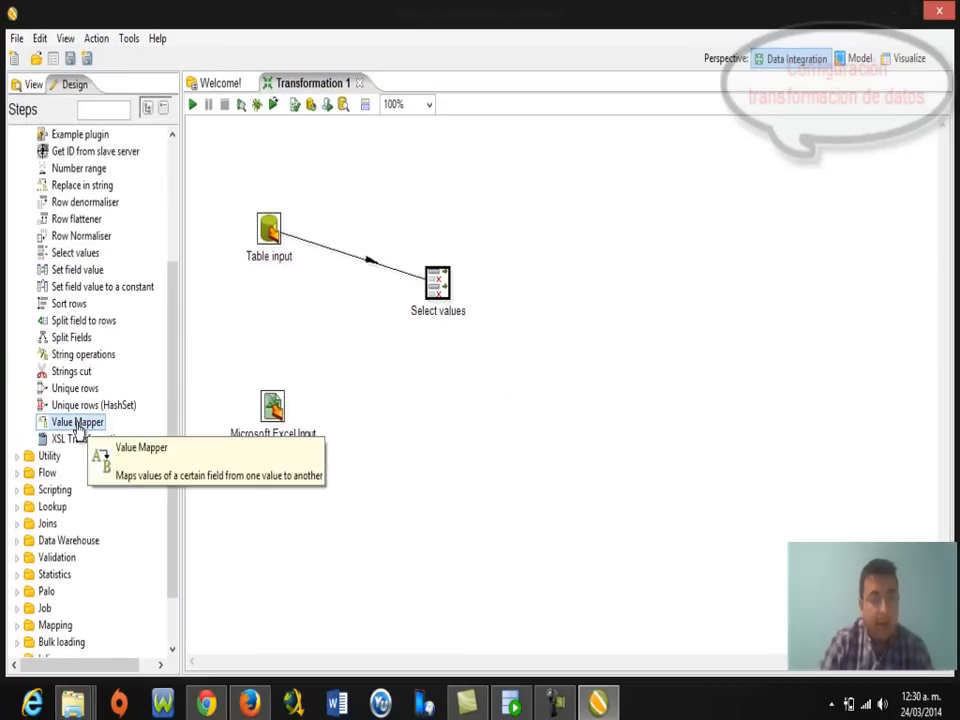
left_click_drag(78, 428, 405, 421)
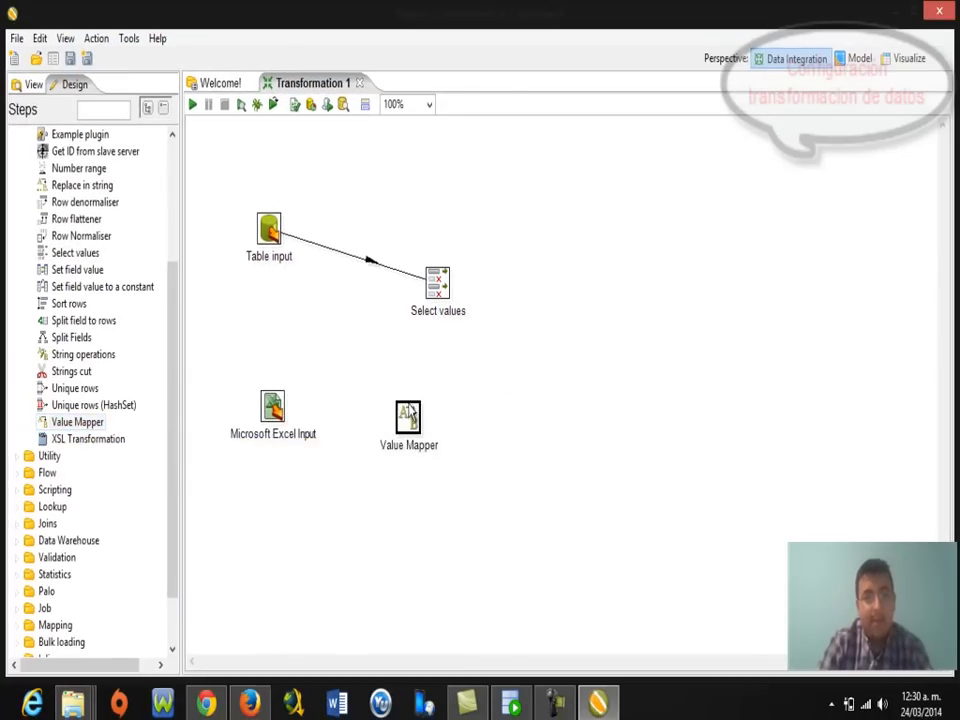
Draw a hop from the Microsoft Excel Input step to Value Mapper.
mouse_move(268, 420)
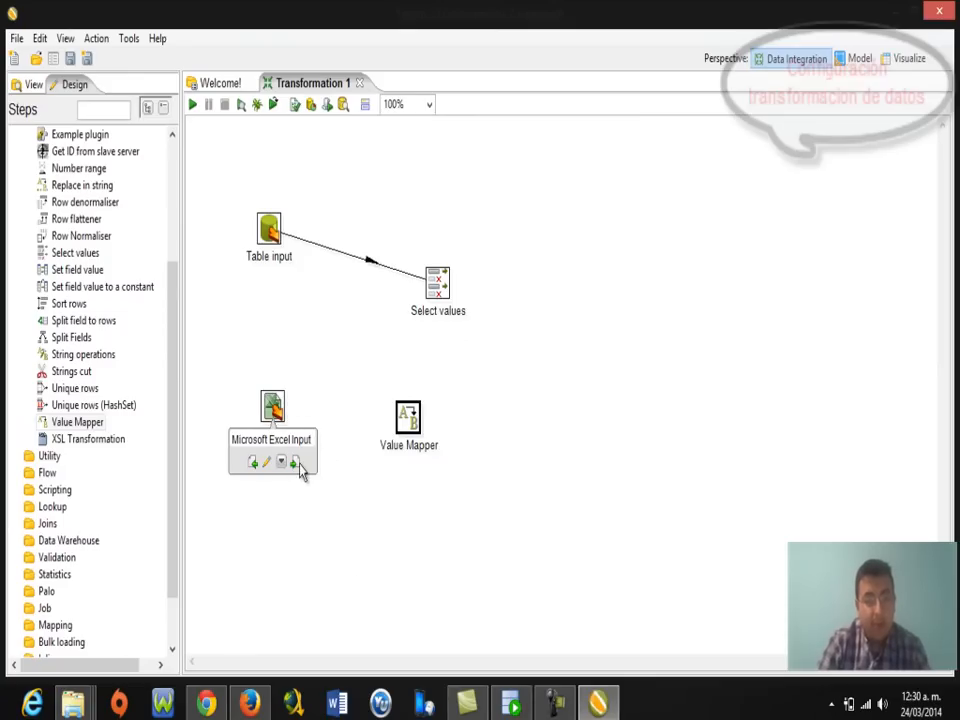
left_click(280, 418)
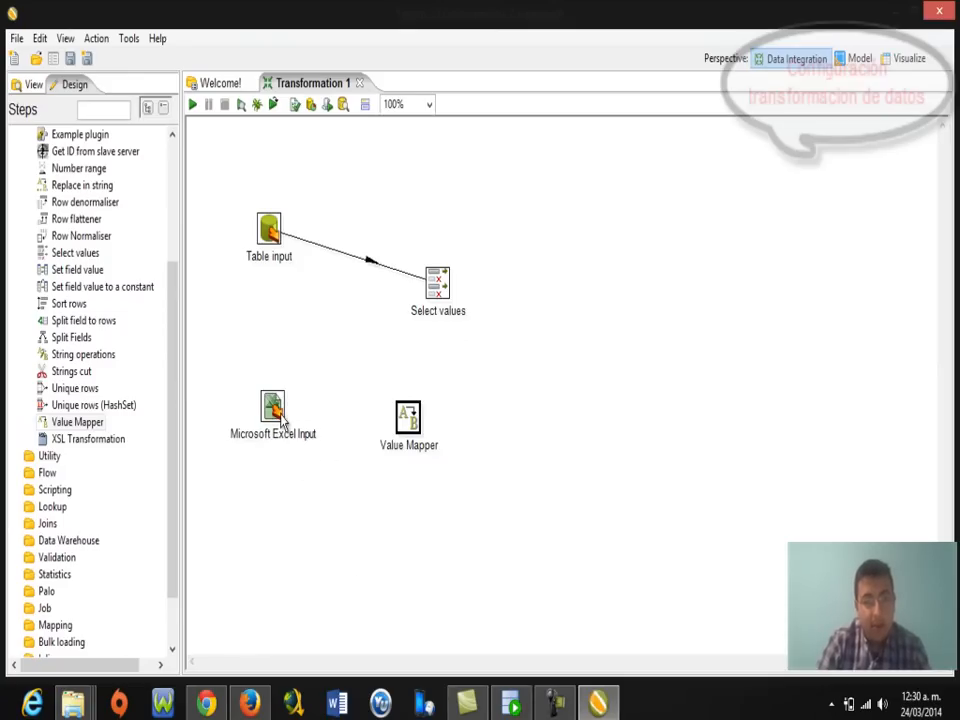
mouse_move(289, 445)
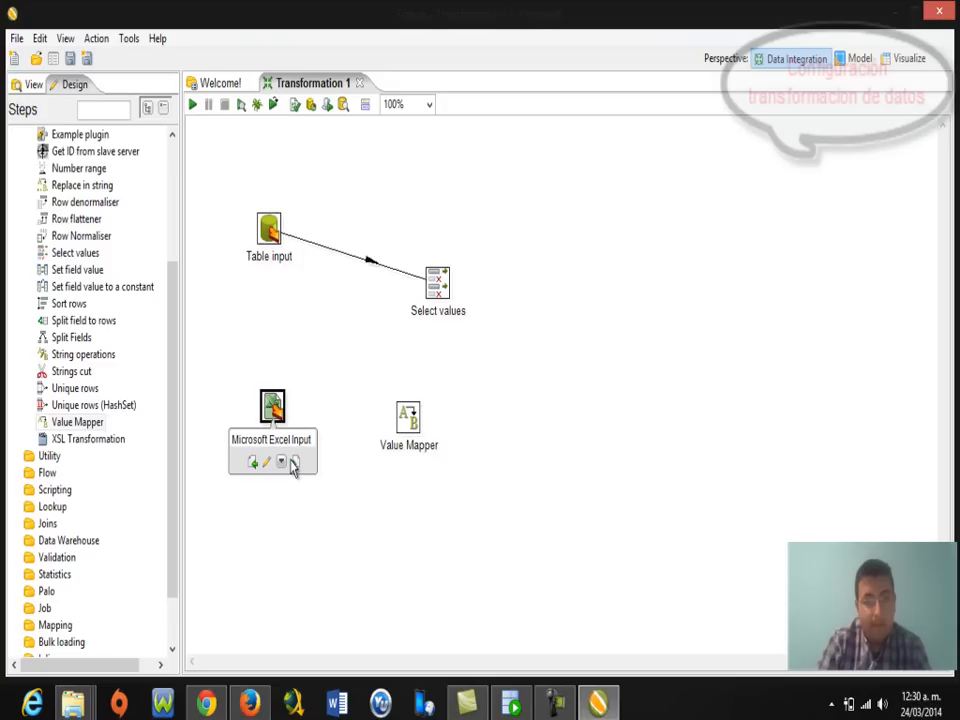
left_click_drag(295, 470, 408, 420)
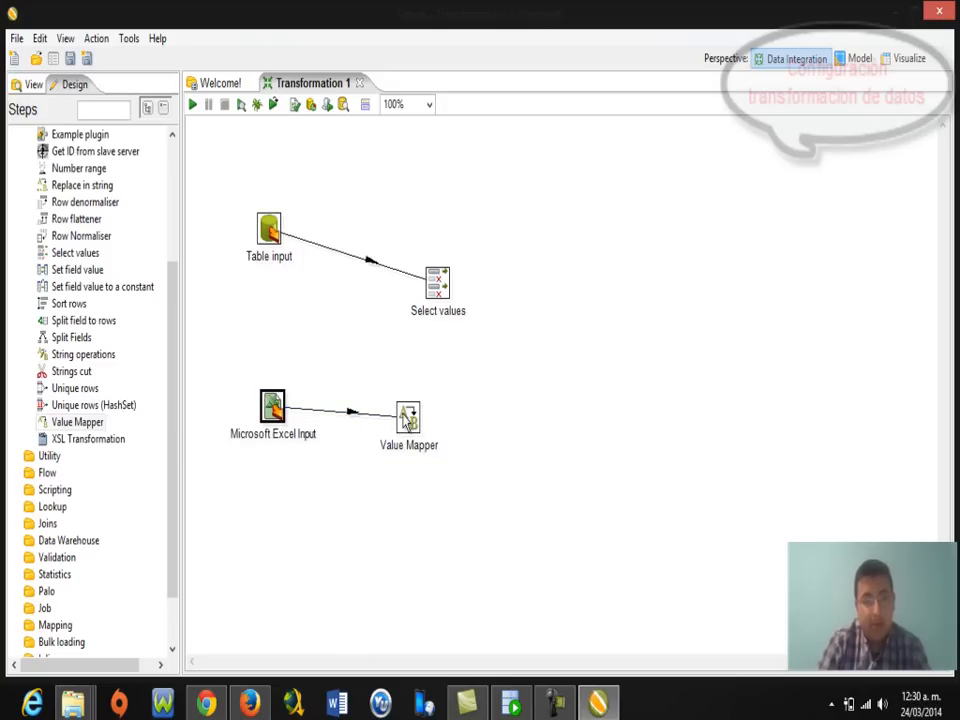
mouse_move(410, 420)
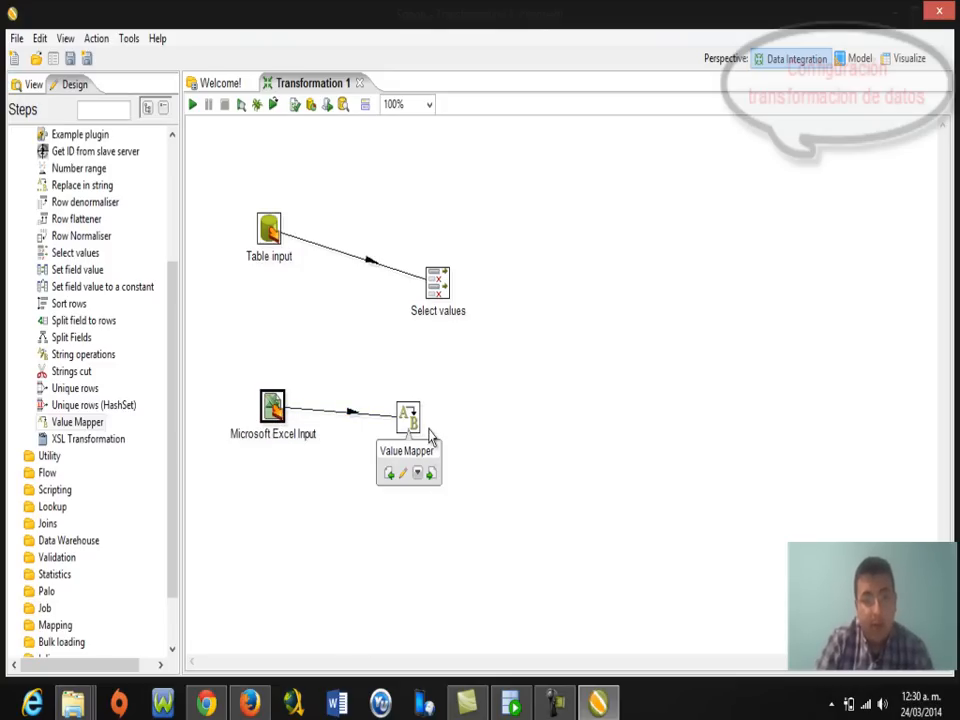
In Value Mapper, pick TIPO_IDENTIFICACION as the field to map and add CEDULA → CC.
double_click(409, 421)
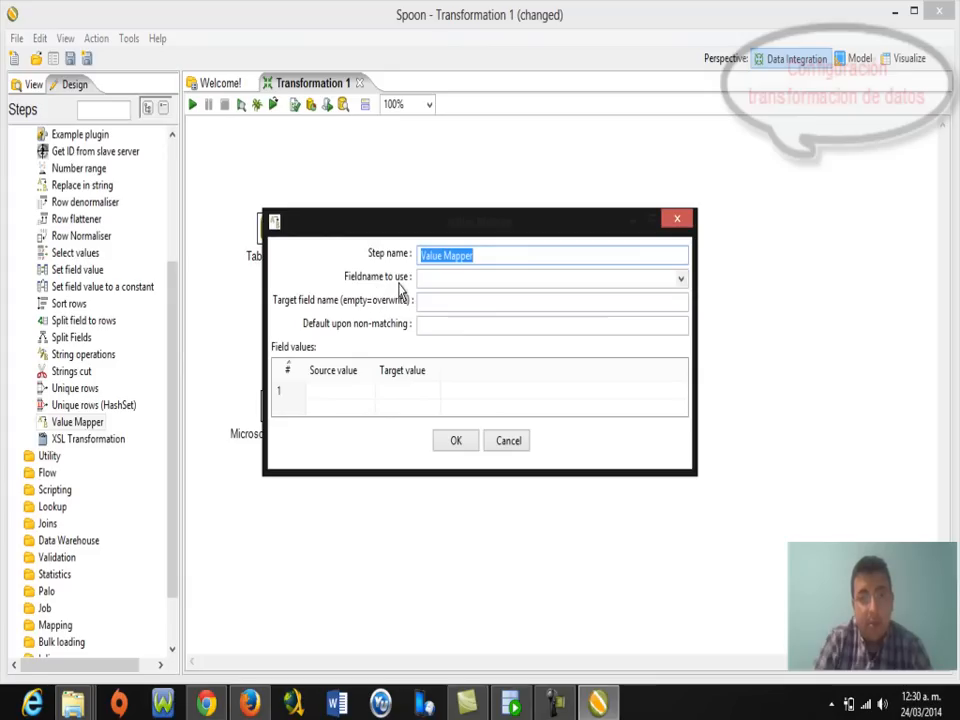
left_click(681, 281)
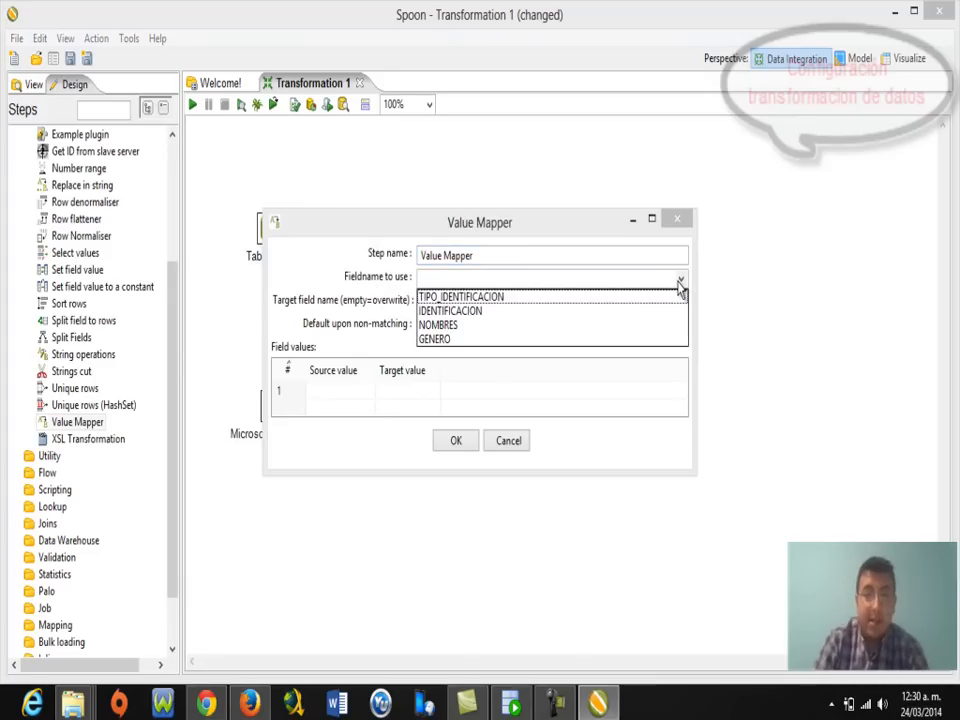
left_click(504, 299)
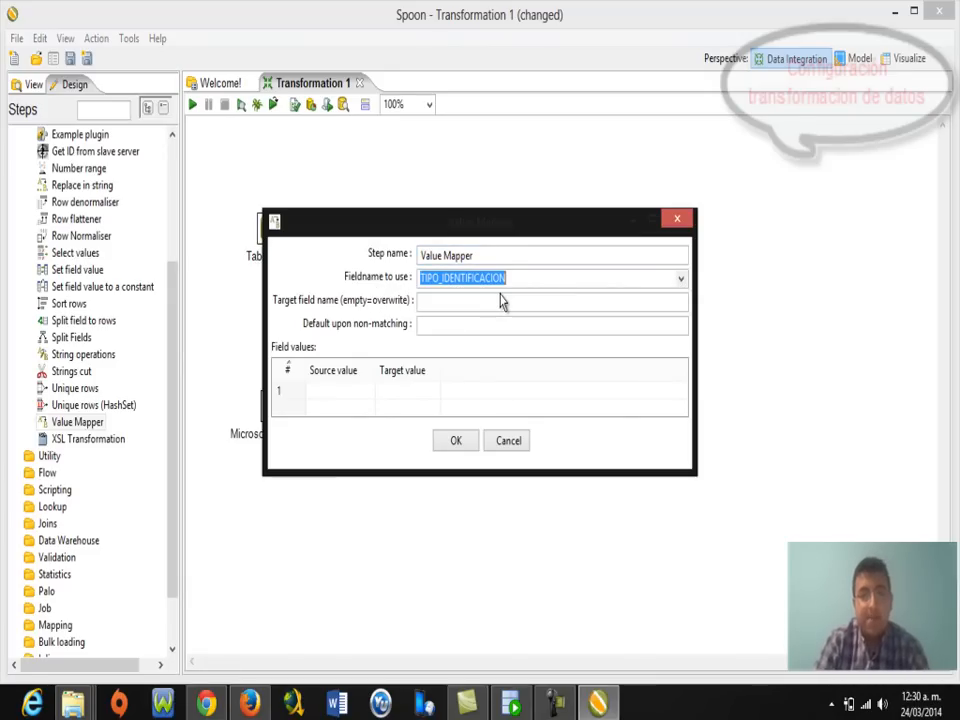
left_click(331, 389)
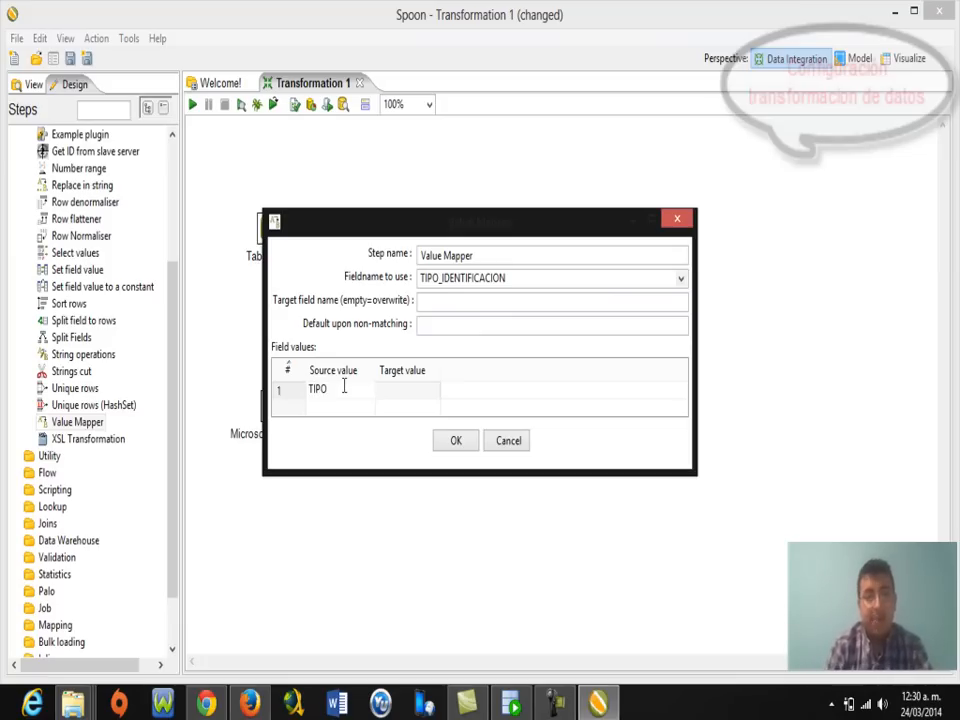
key("BackSpace")
key("BackSpace")
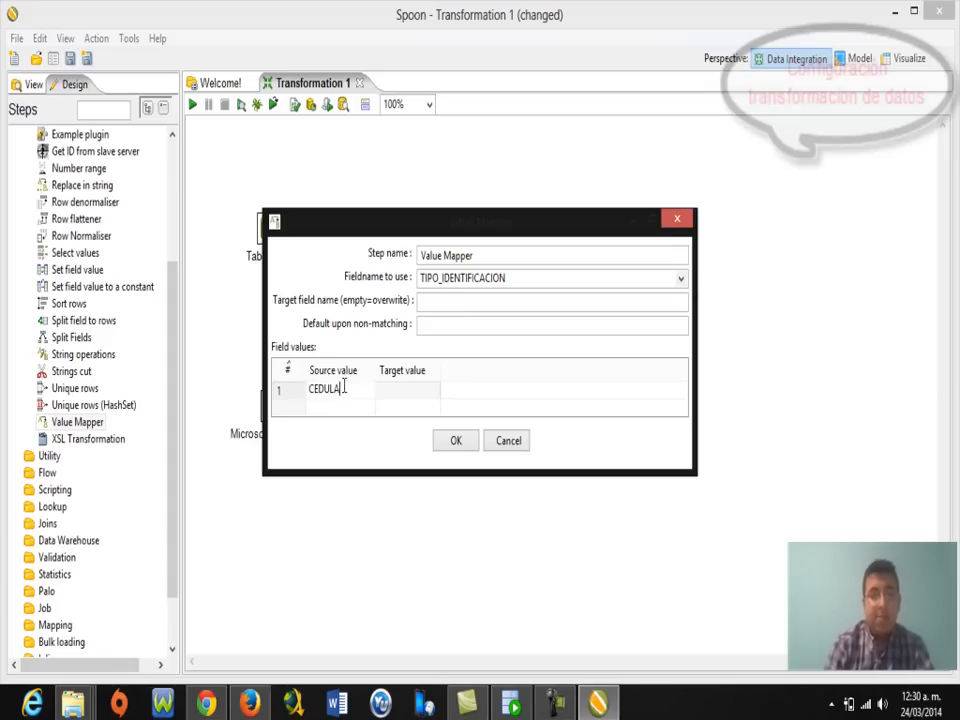
left_click(404, 390)
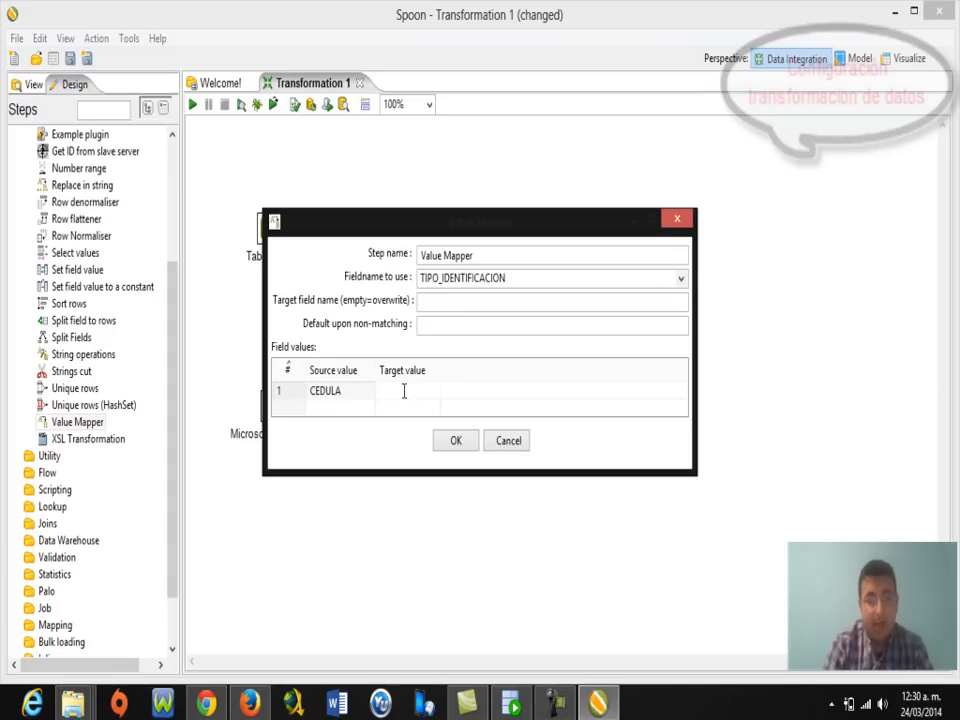
type("CC")
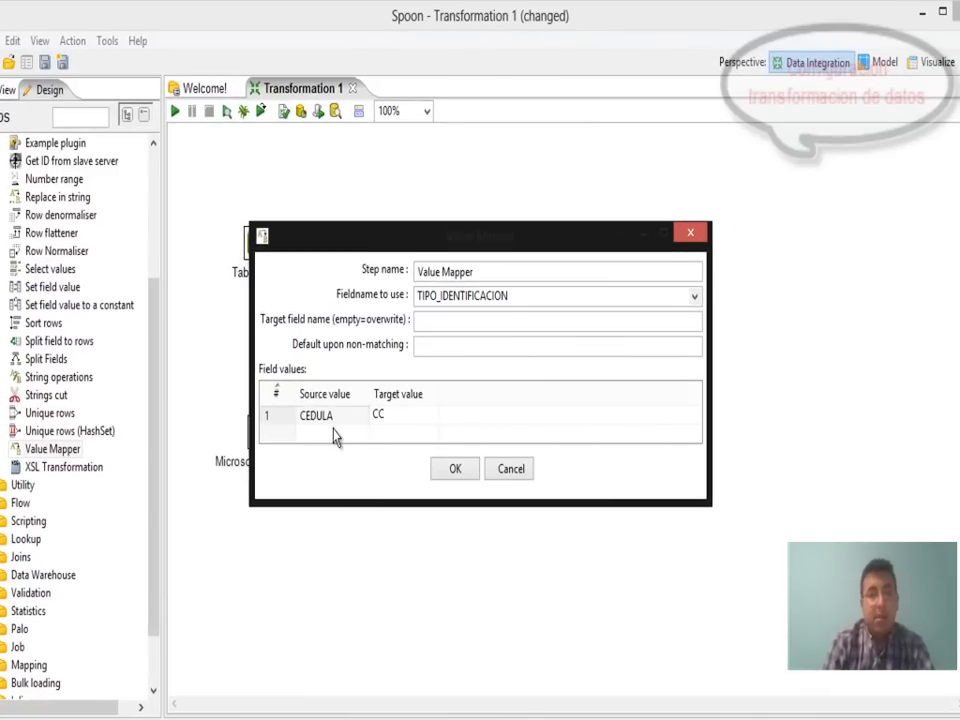
left_click(333, 428)
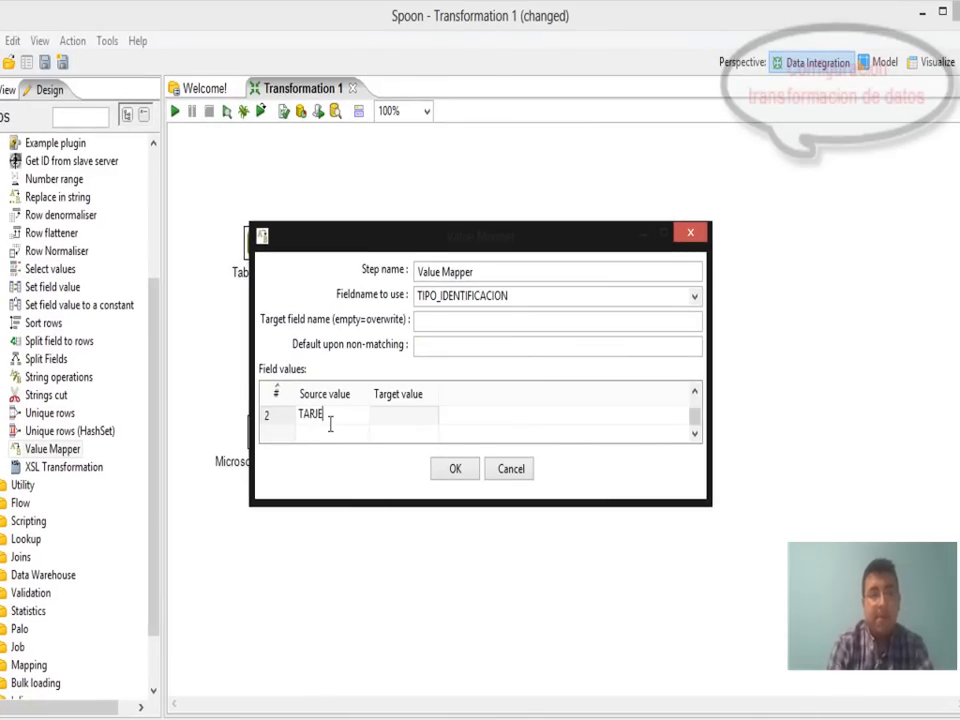
Add the mappings TARJETA DE IDENTIDAD → TI and REGISTRO CIVIL → RC.
type("TARJETA DE")
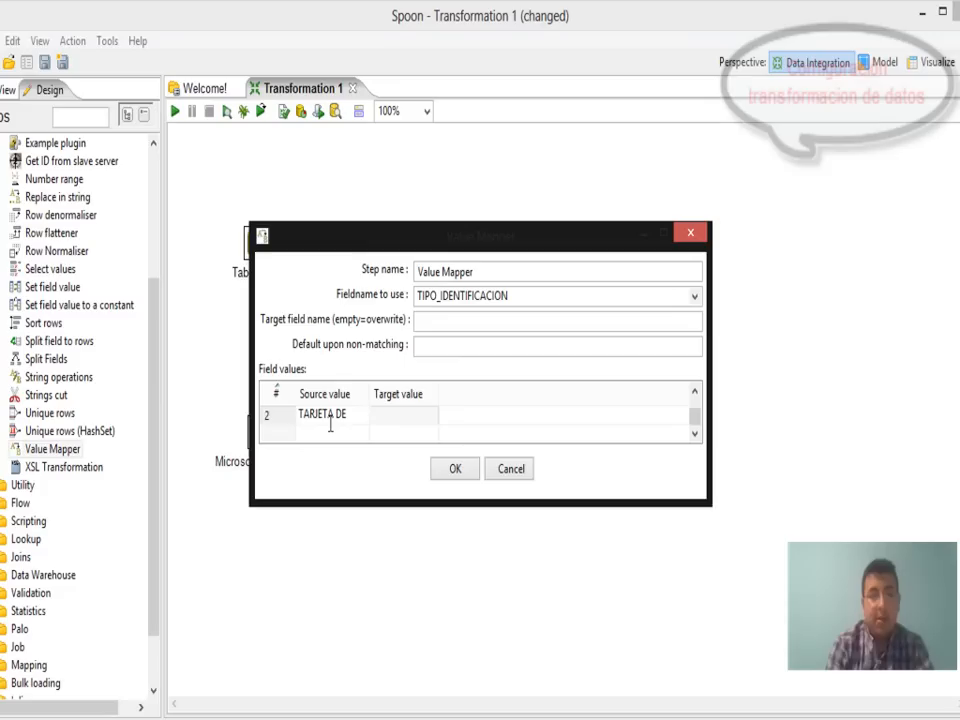
type(" IDENTIC")
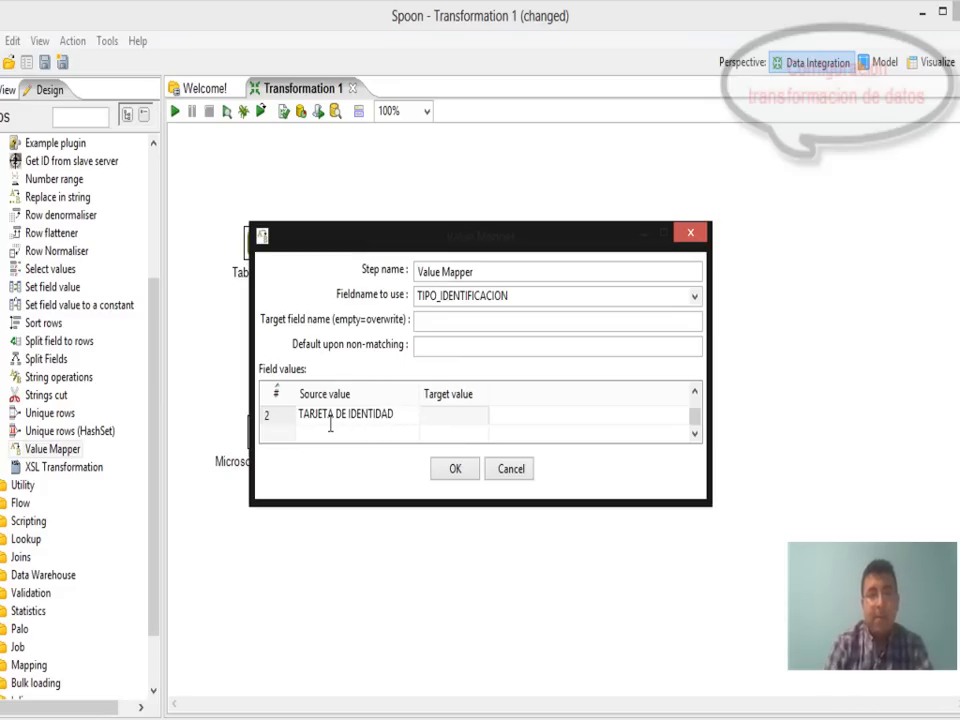
left_click(444, 412)
type("TI")
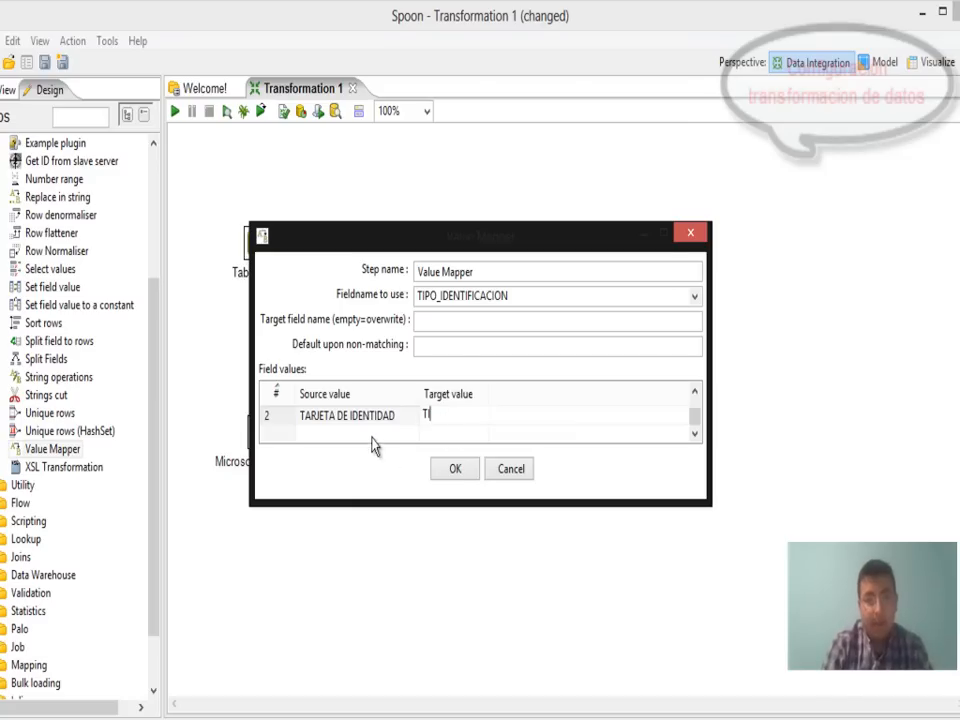
key("Return")
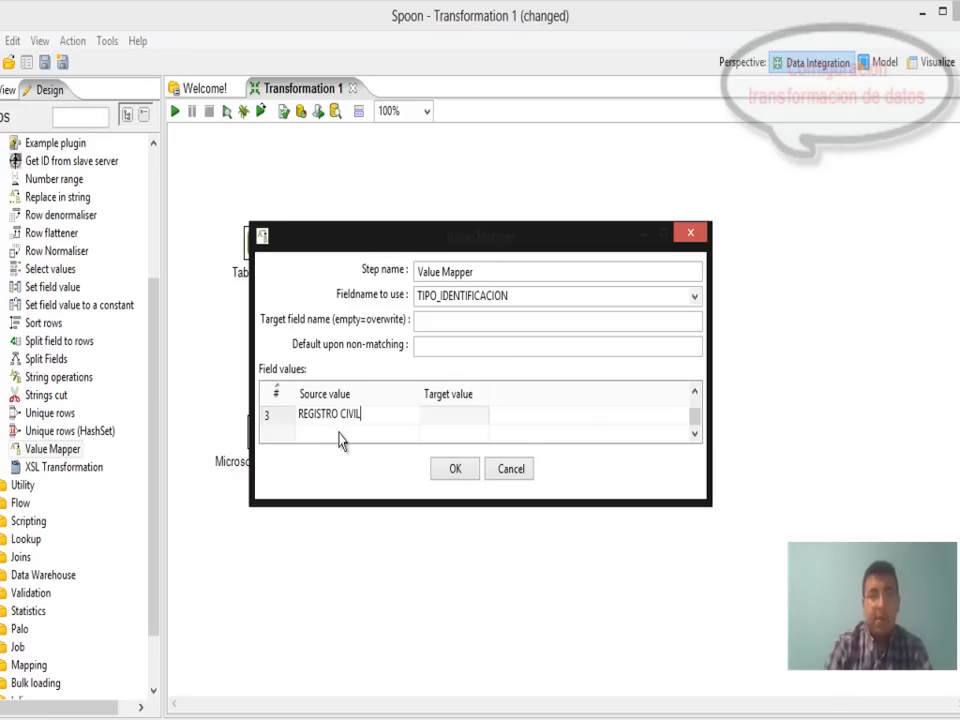
left_click(455, 418)
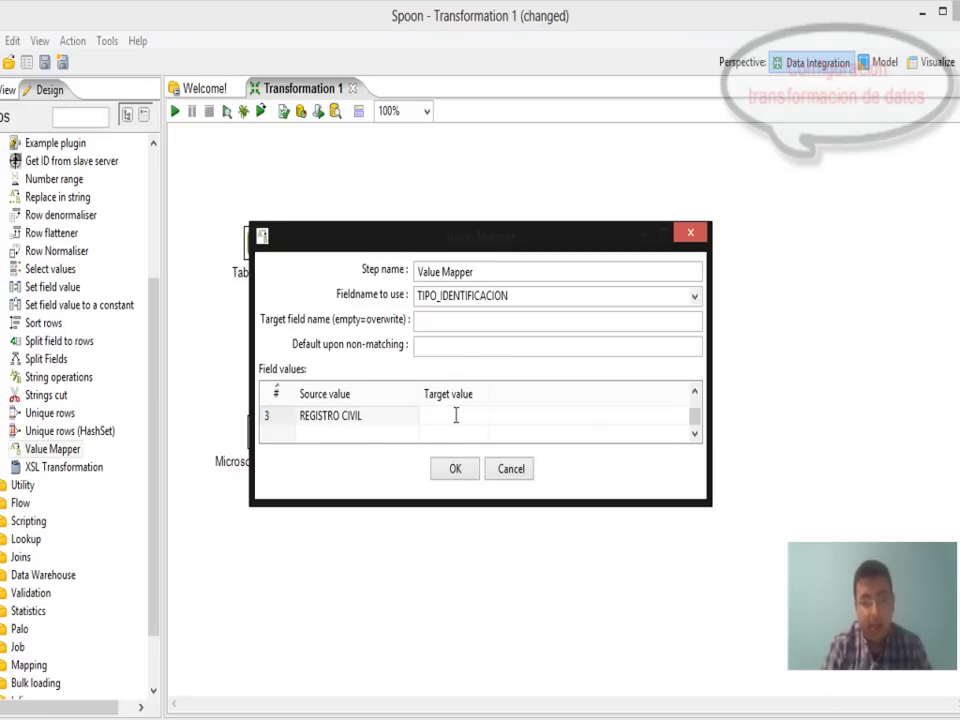
Add PASAPORTE → PS, enlarge the dialog to show all four rows, and confirm.
left_click(358, 440)
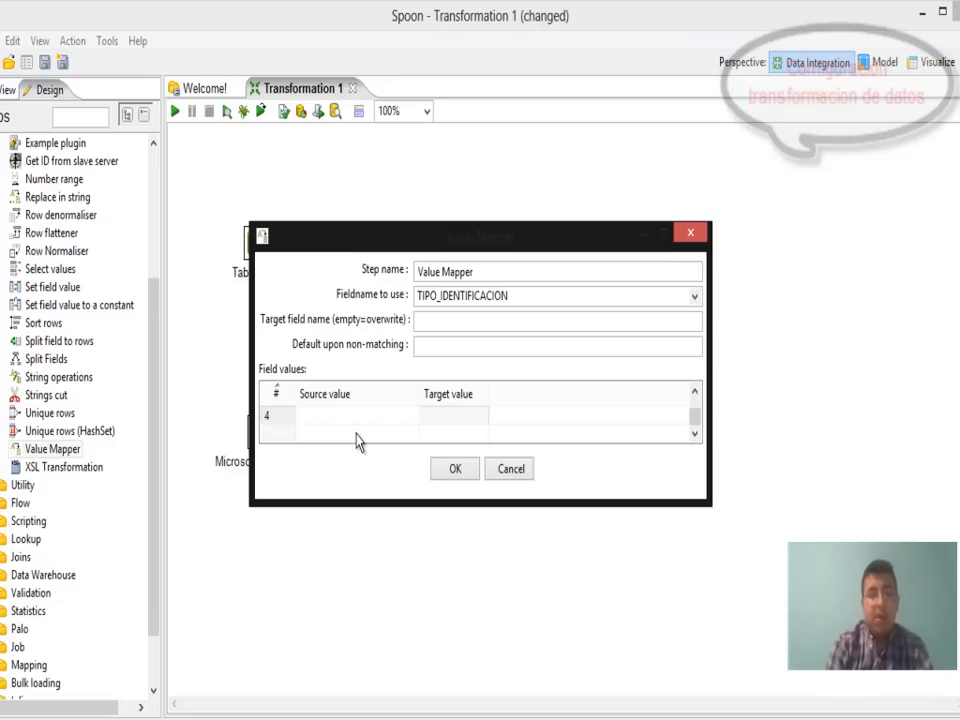
type("PASAPORTE")
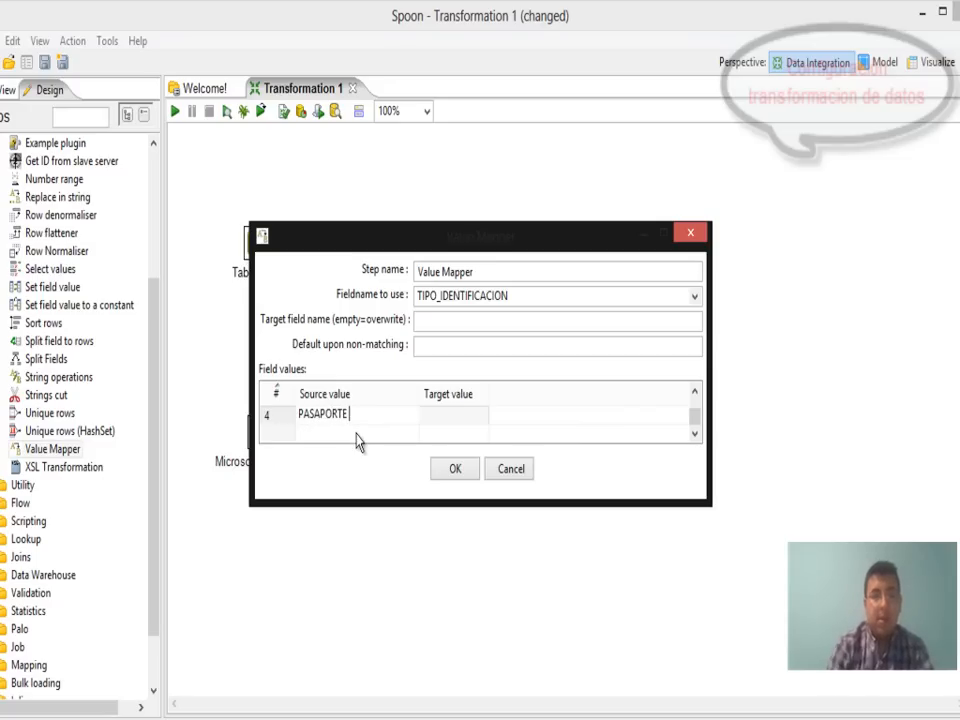
left_click(424, 420)
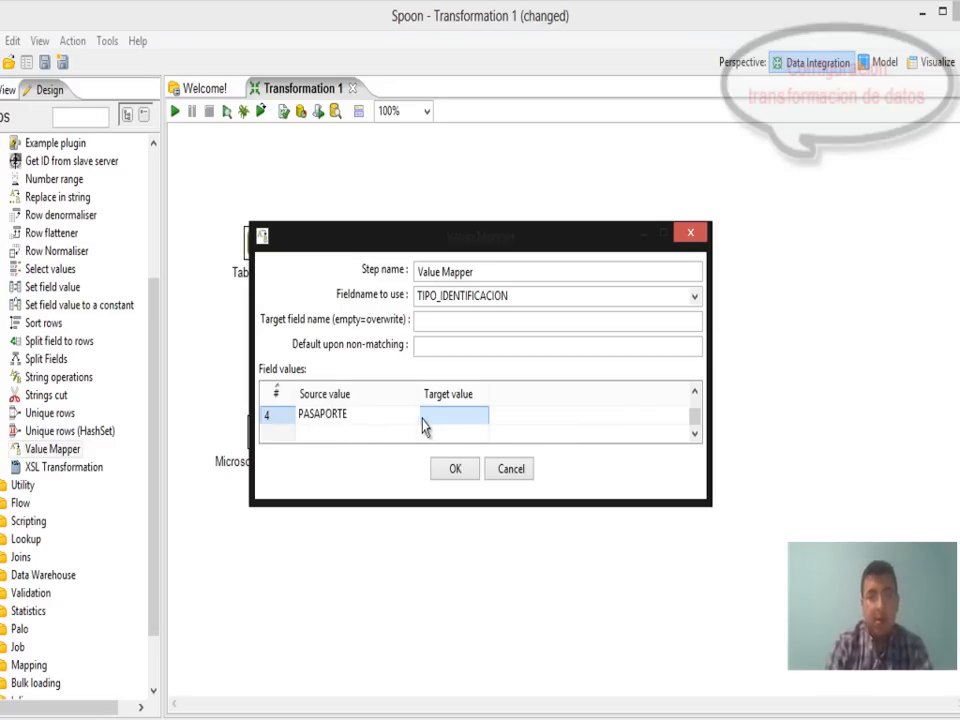
left_click(445, 418)
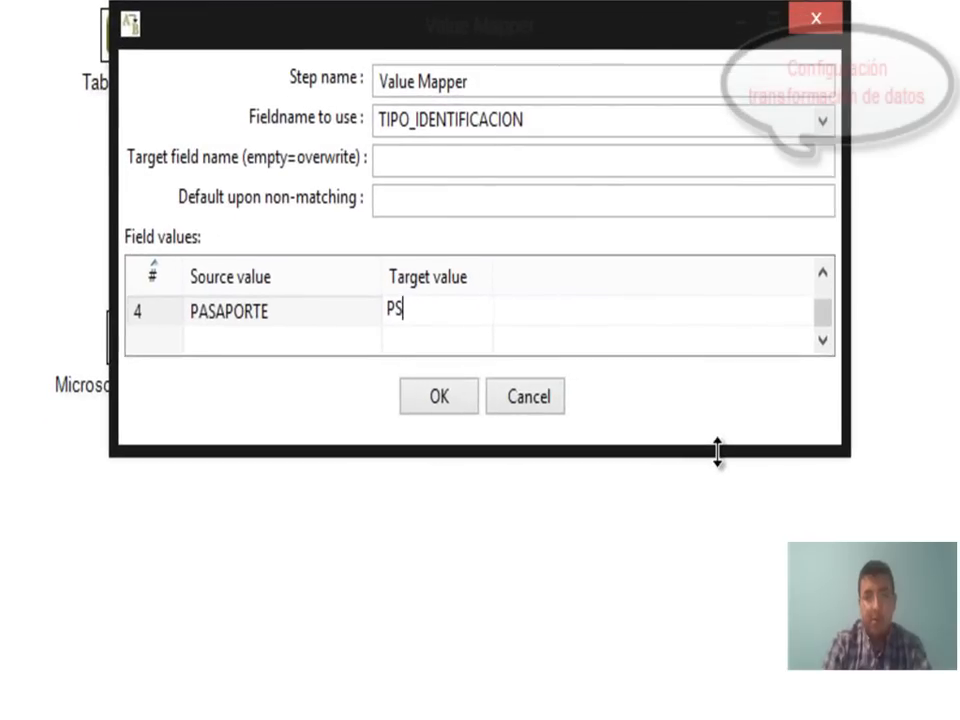
left_click_drag(626, 500, 651, 656)
left_click_drag(758, 703, 762, 716)
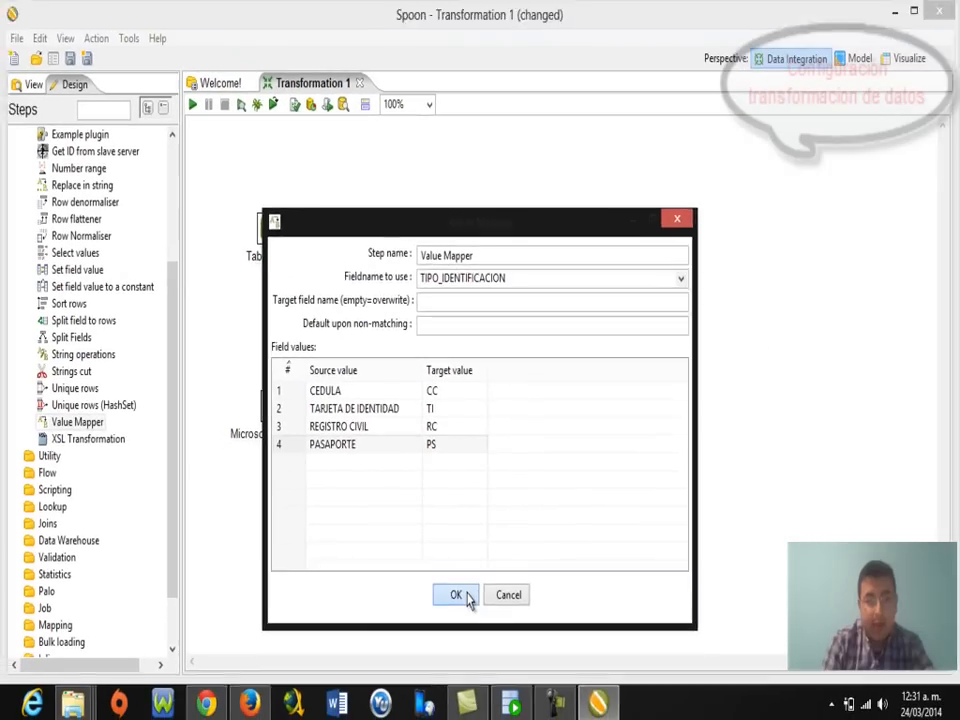
left_click(456, 595)
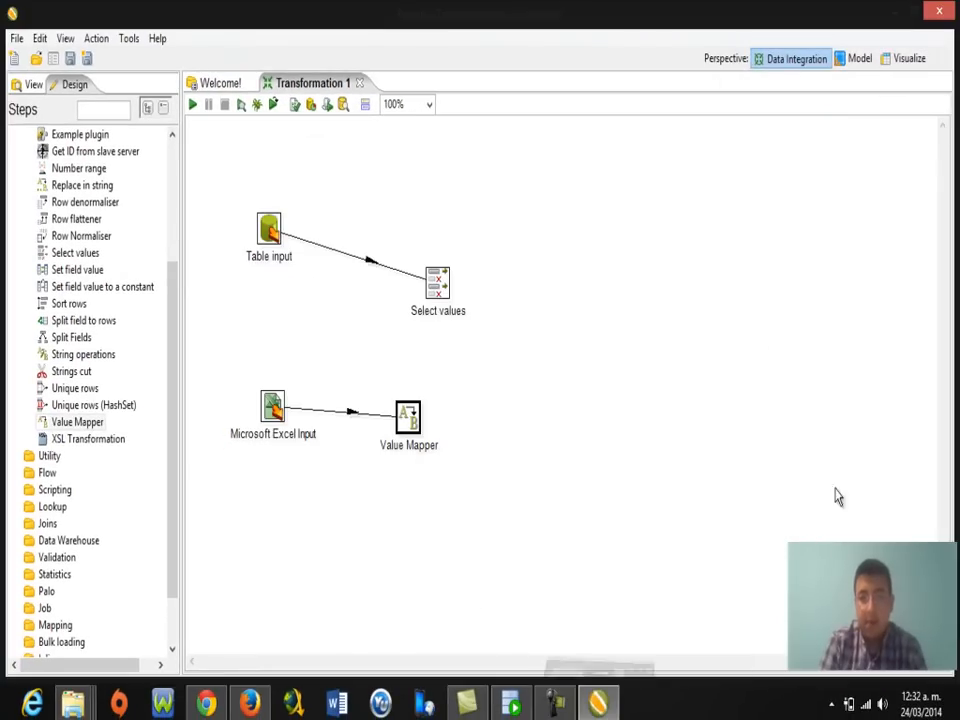
Rearrange Value Mapper and Select values, then hop Value Mapper into Select values.
left_click_drag(408, 420, 405, 395)
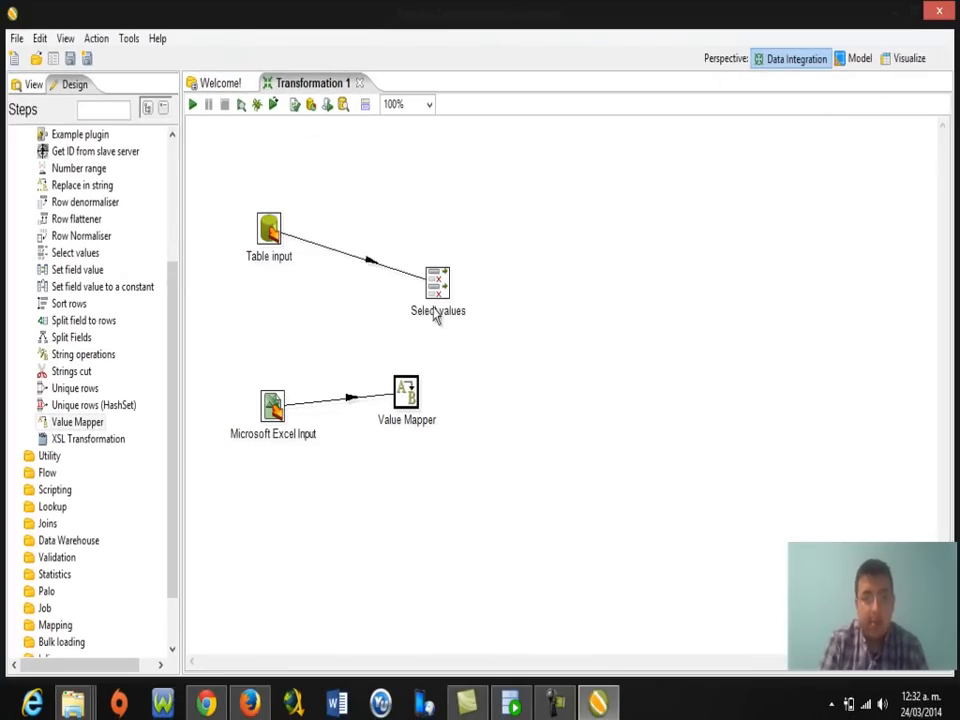
left_click_drag(439, 294, 532, 347)
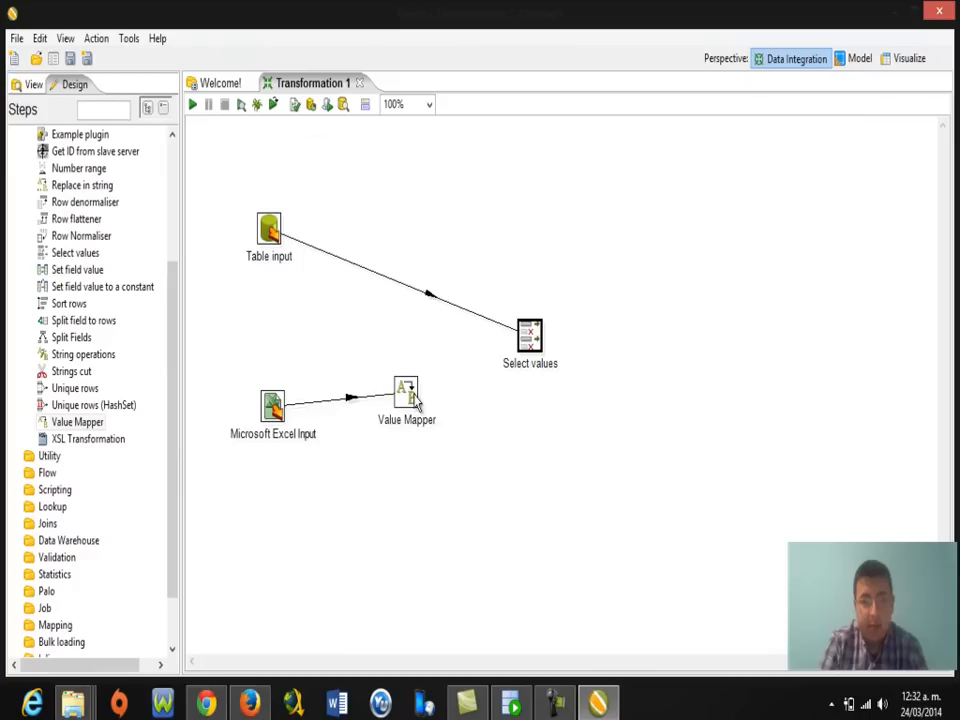
left_click_drag(413, 401, 422, 446)
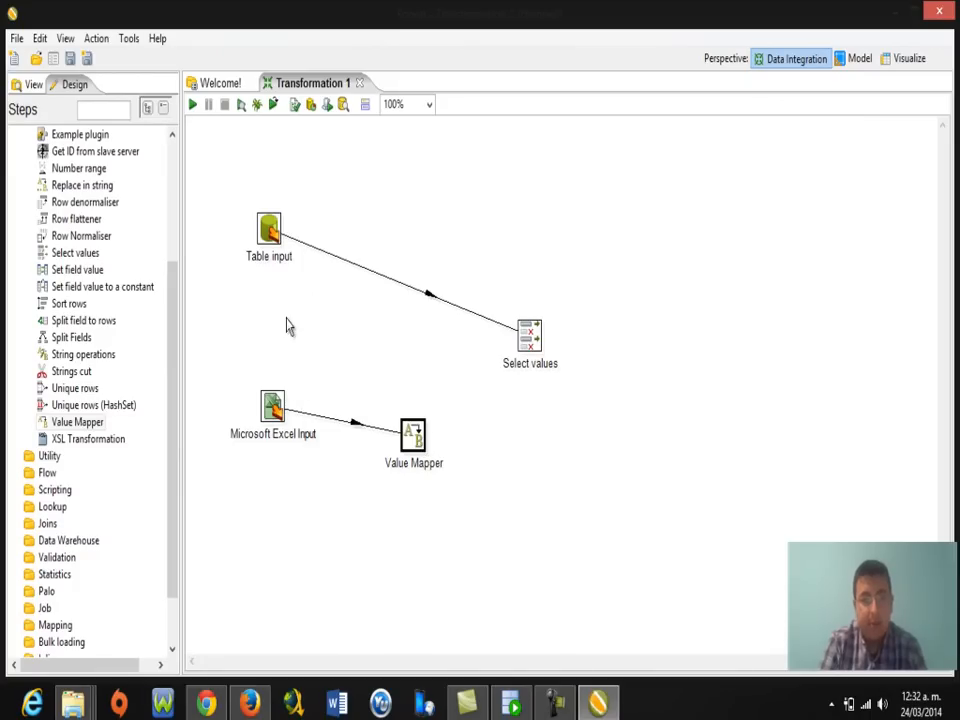
mouse_move(268, 232)
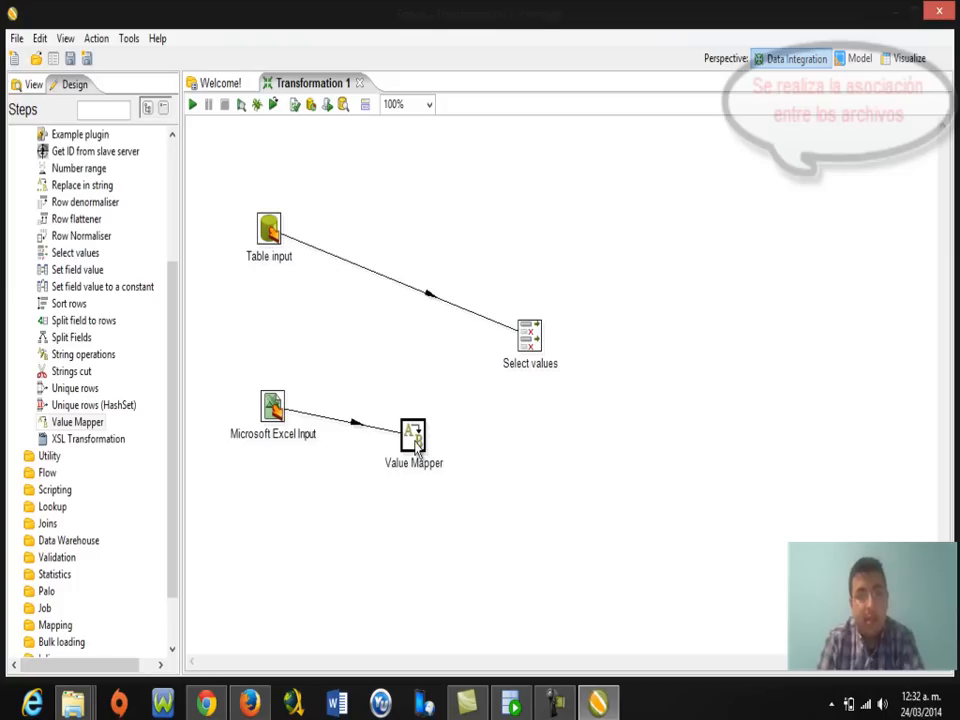
mouse_move(417, 448)
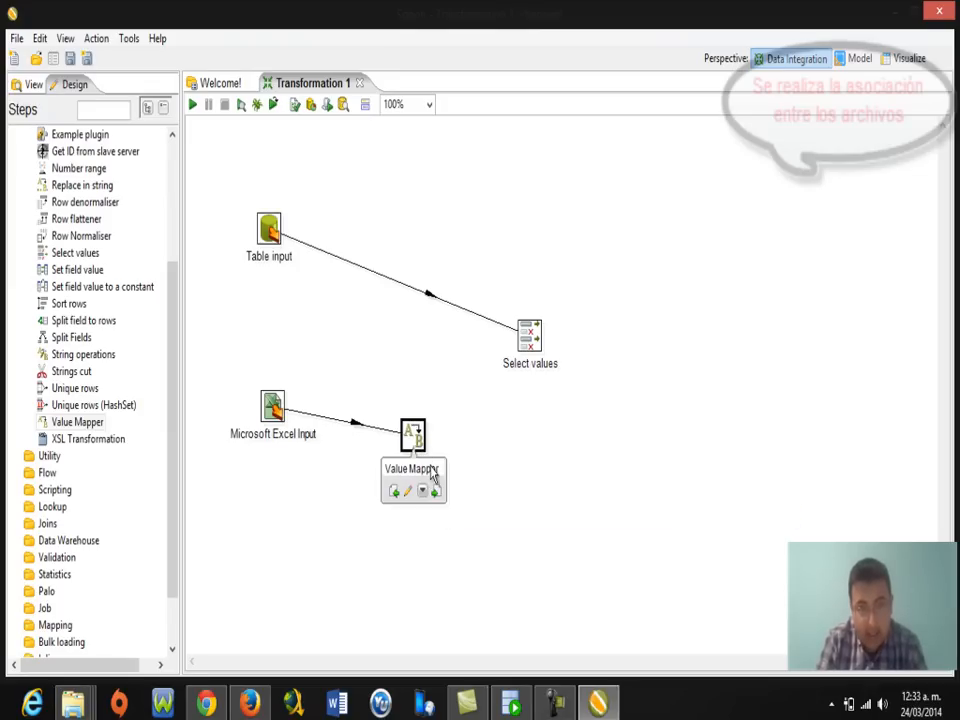
left_click_drag(437, 491, 528, 343)
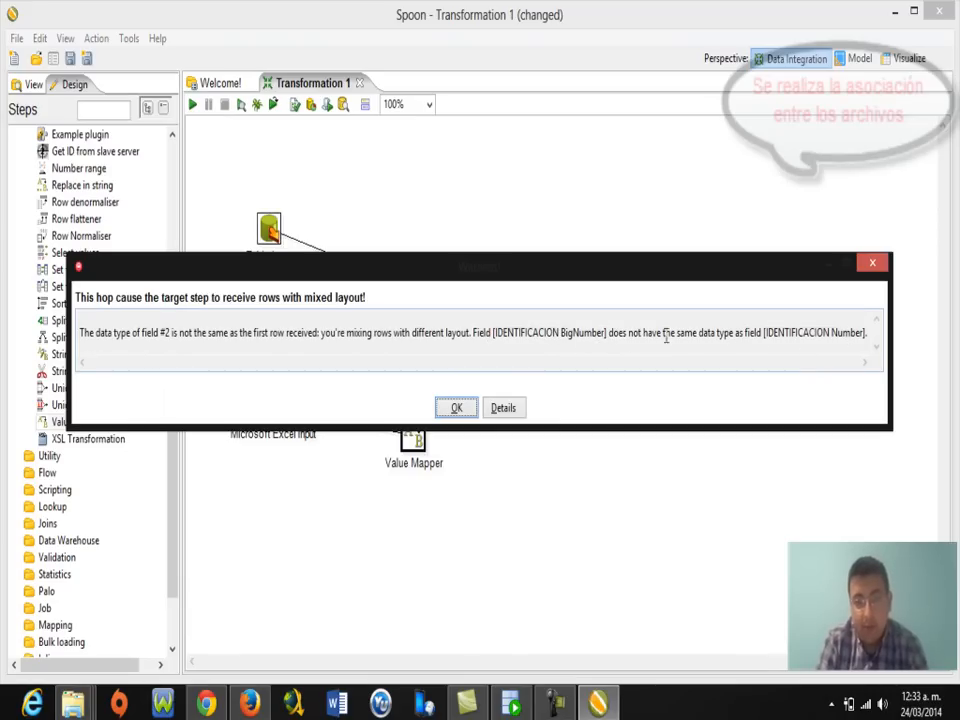
Dismiss the IDENTIFICACION type warning, remove the Value Mapper link, and undo to restore the step.
left_click(456, 408)
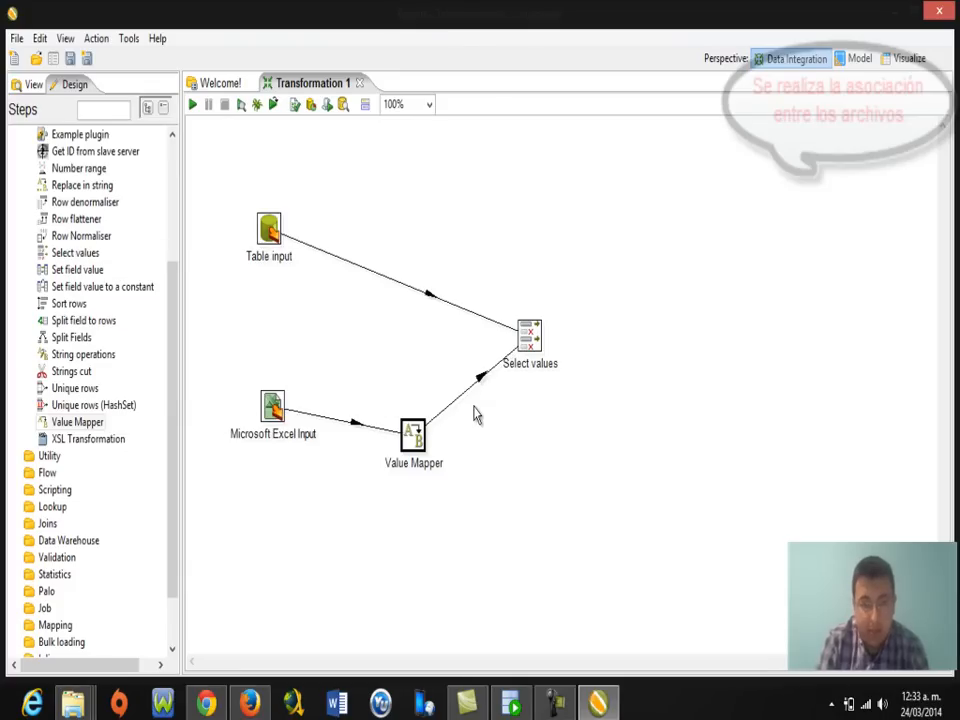
left_click(476, 394)
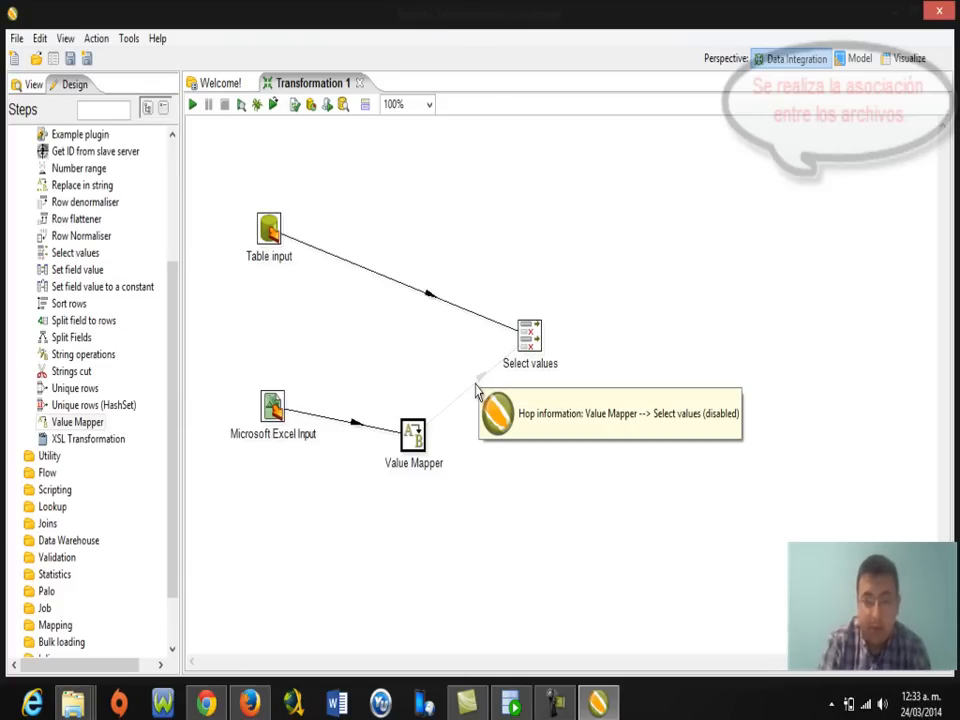
key("Delete")
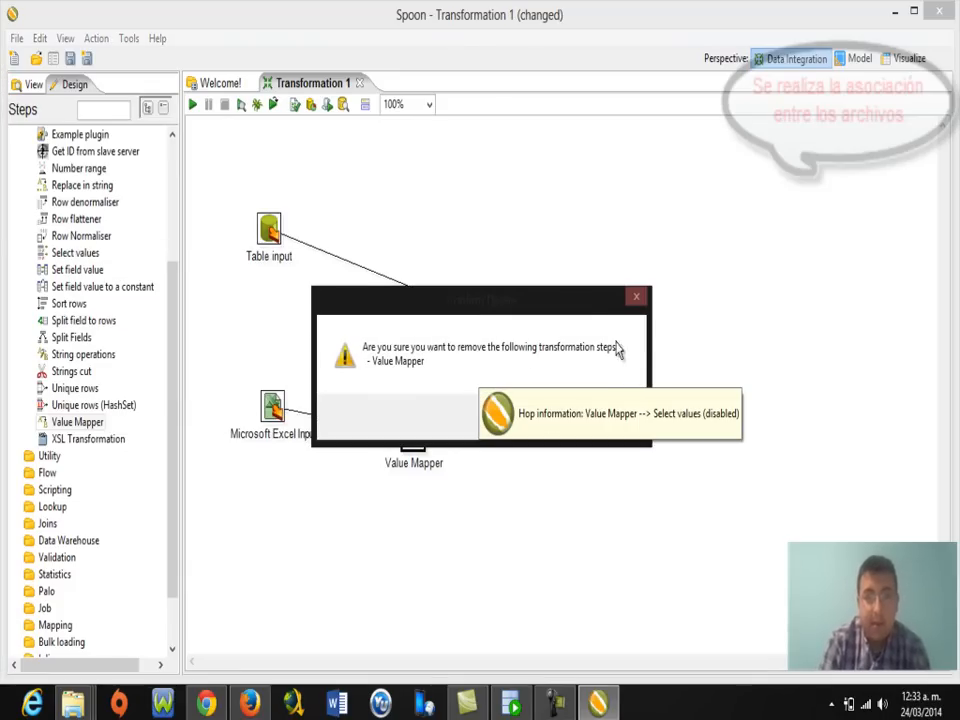
left_click(580, 370)
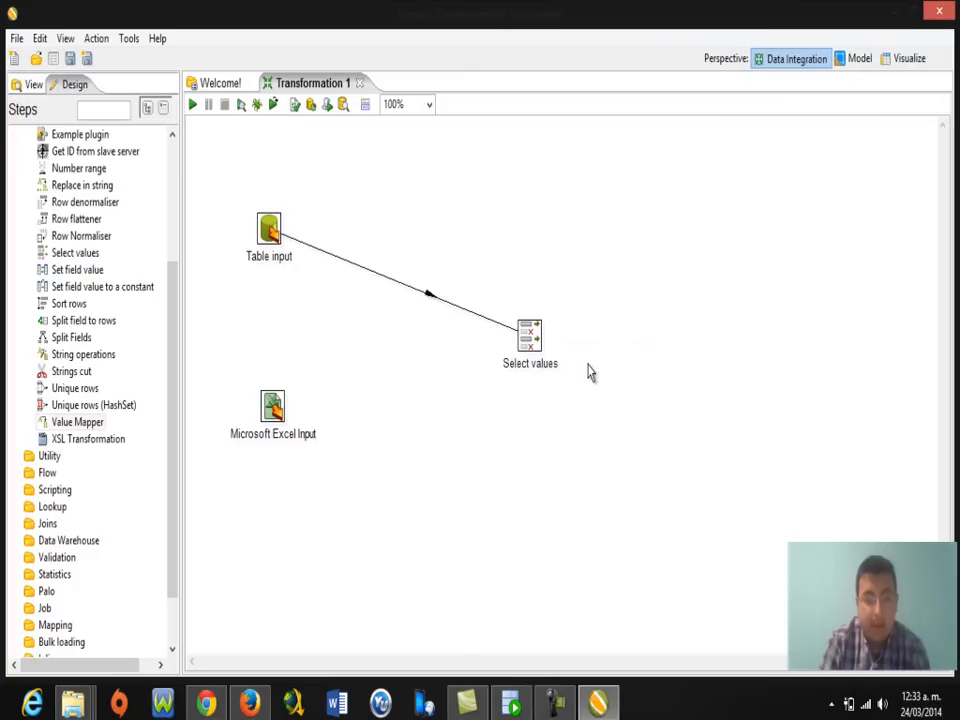
key("ctrl+z")
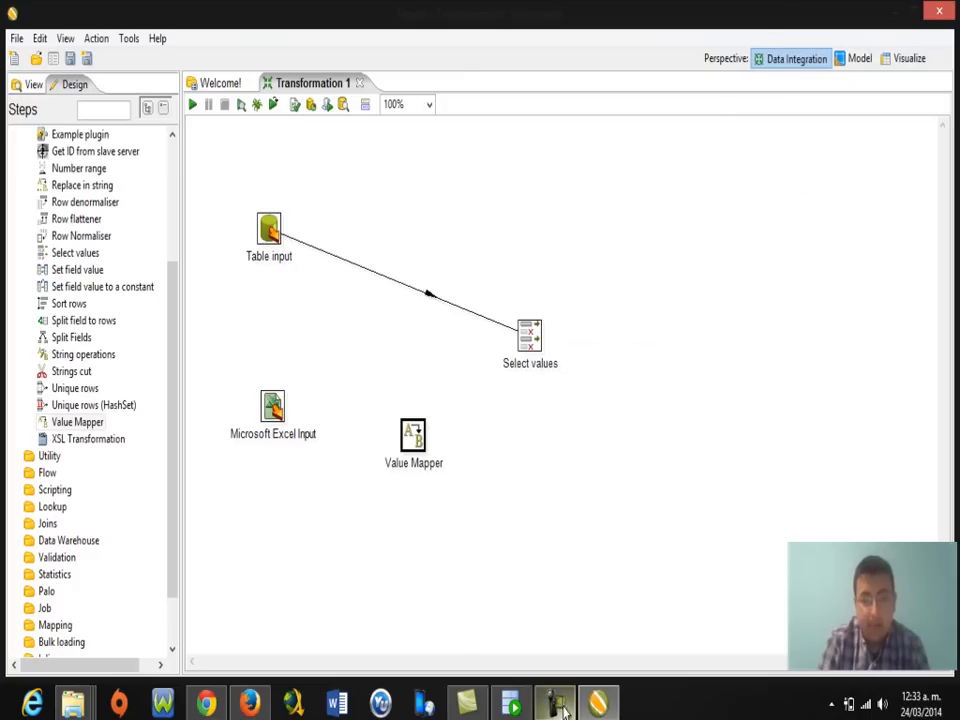
left_click(278, 418)
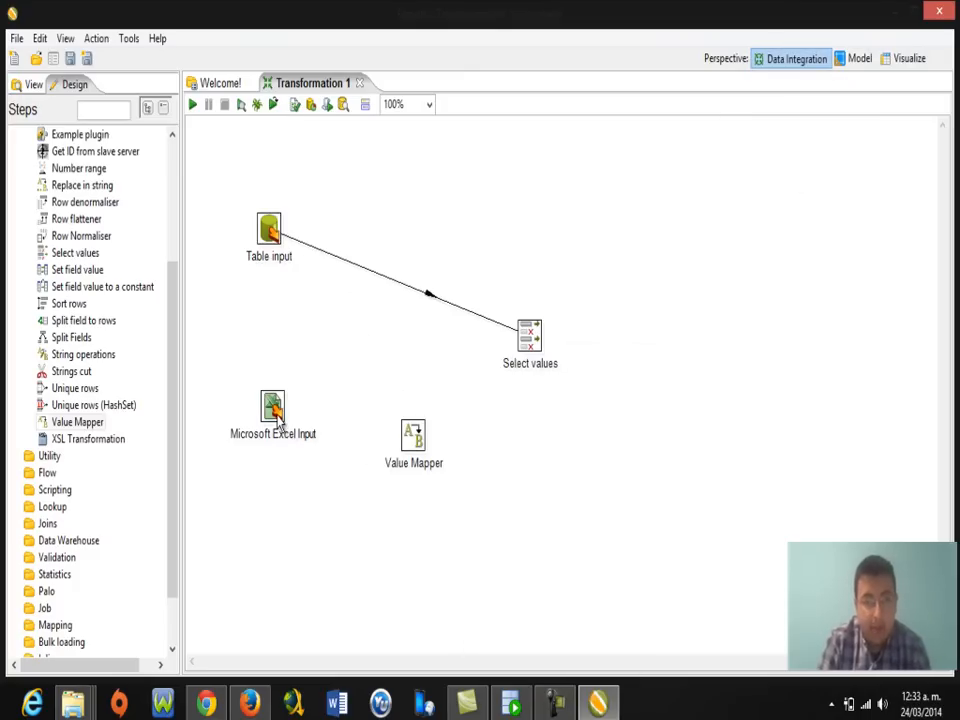
mouse_move(278, 418)
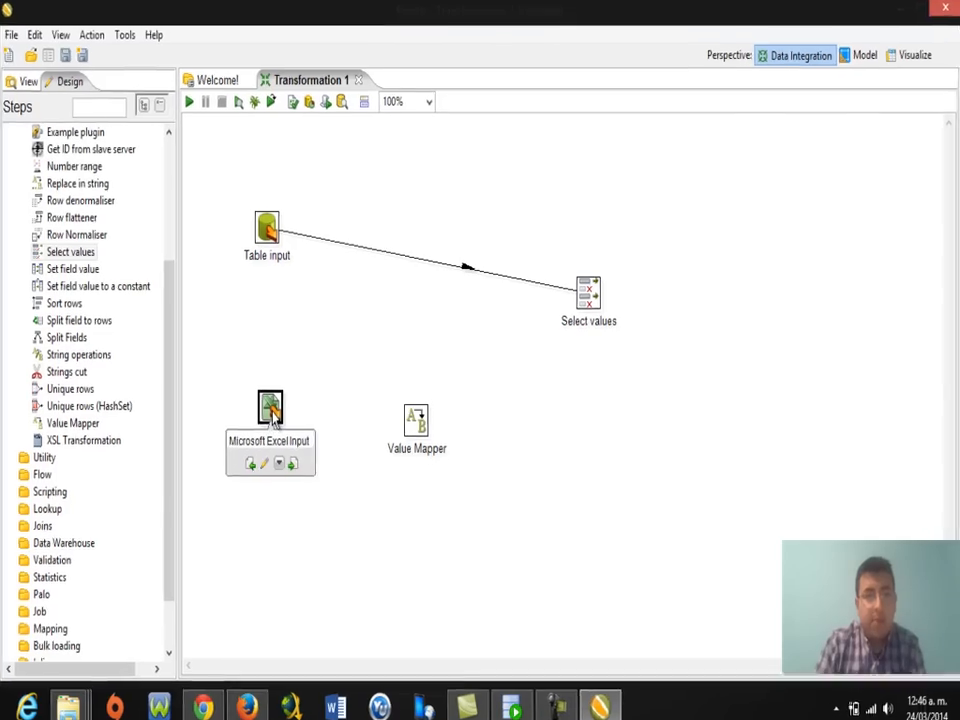
In Microsoft Excel Input's Fields tab, set IDENTIFICACION's type to BigNumber and confirm.
double_click(271, 410)
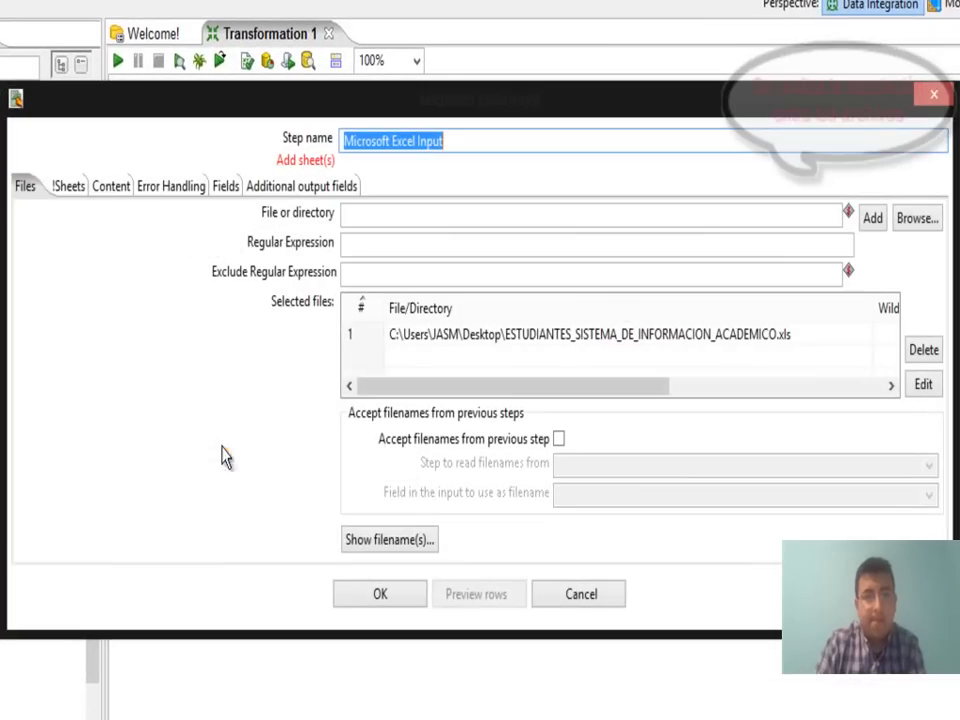
left_click(226, 189)
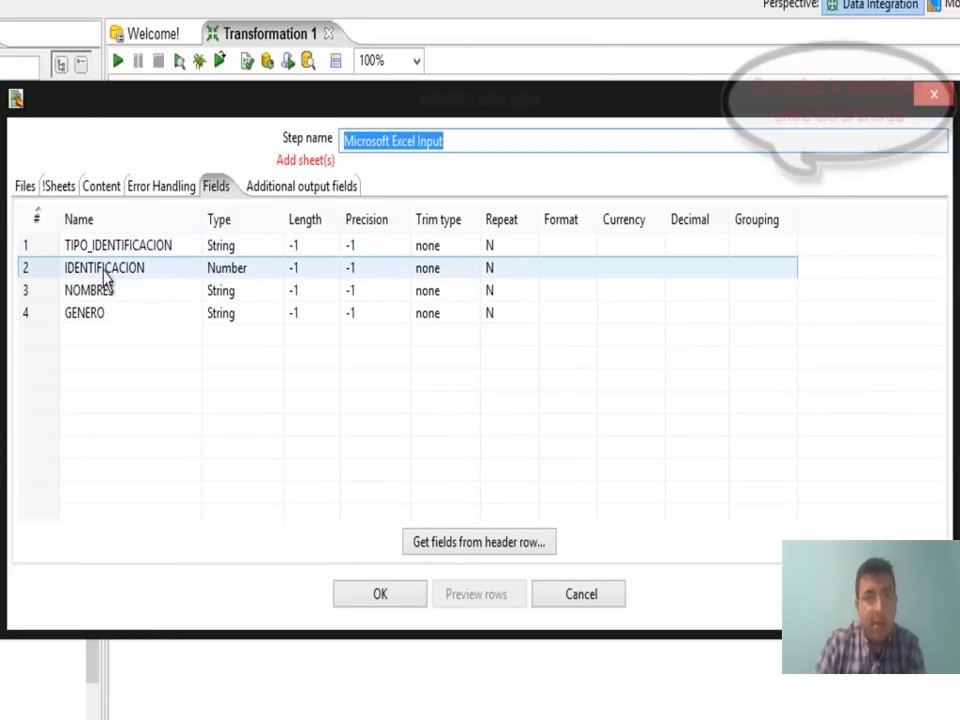
left_click(255, 270)
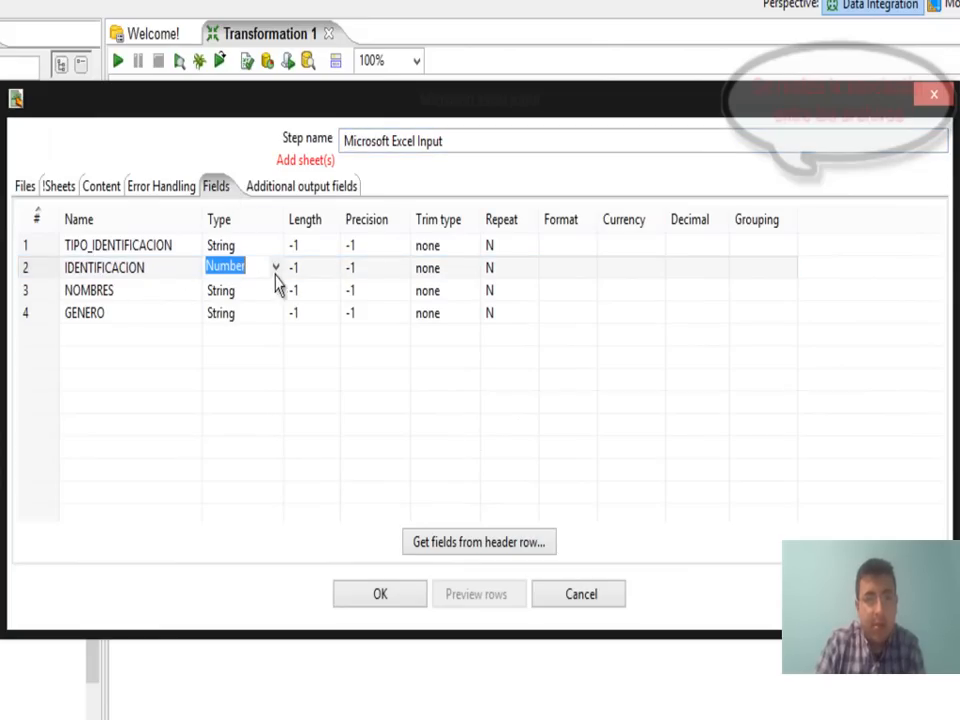
left_click(276, 268)
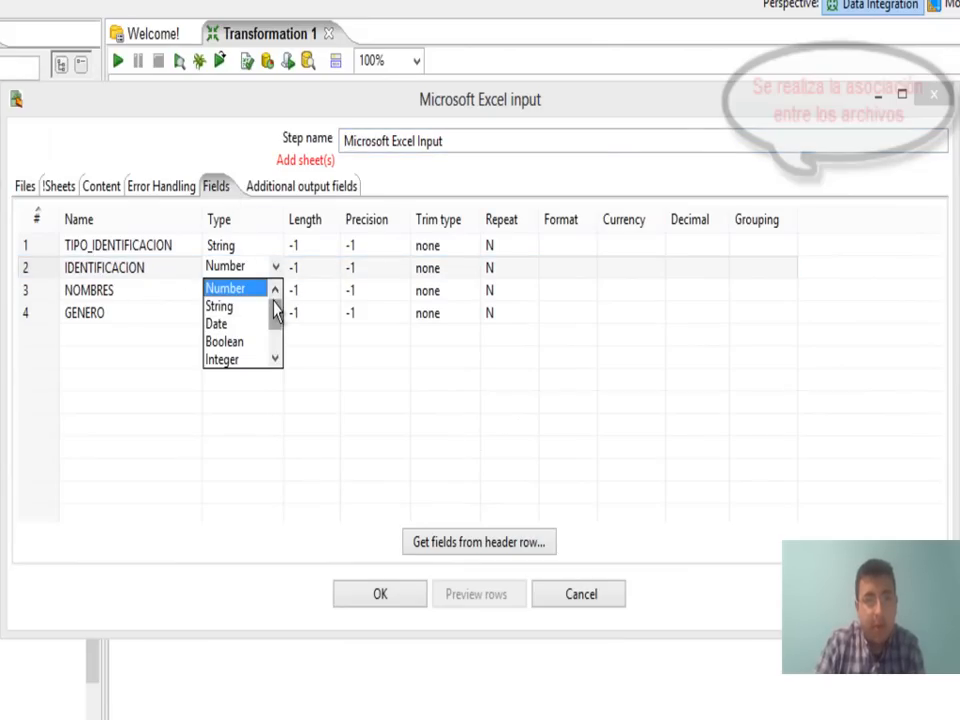
left_click_drag(276, 312, 279, 325)
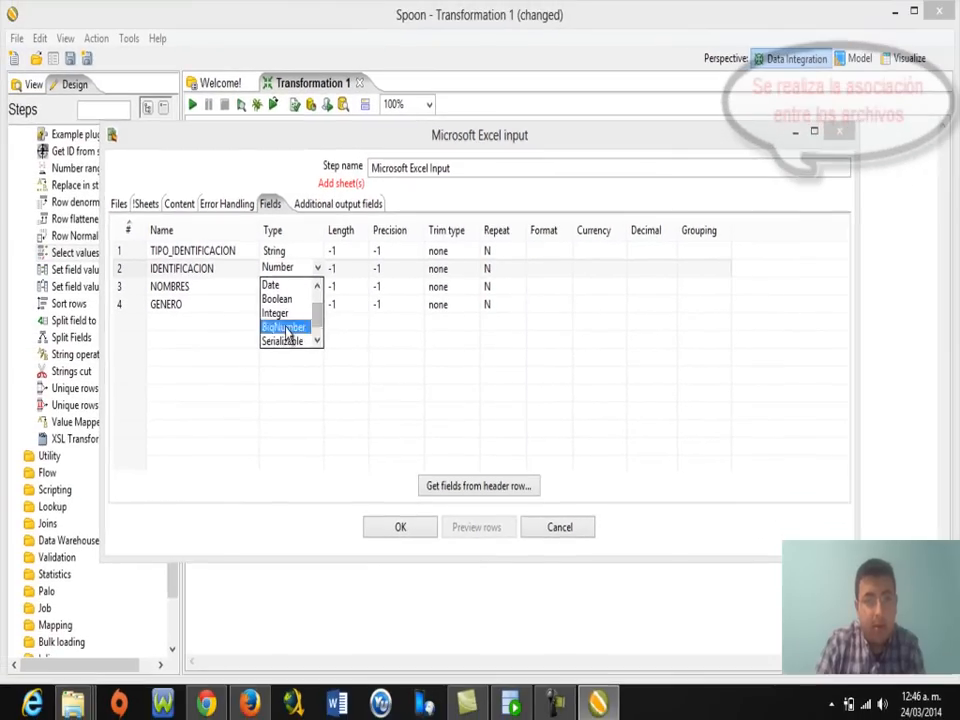
left_click(287, 328)
left_click(400, 527)
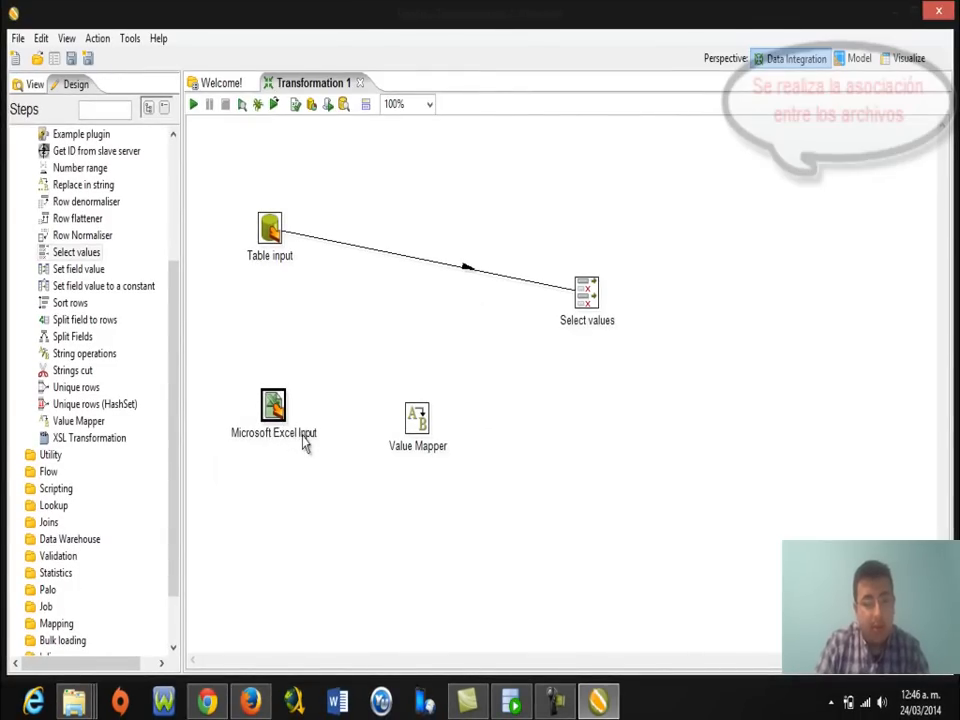
Re-link Microsoft Excel Input to Value Mapper, confirm its four mappings unchanged, and move Select values closer.
mouse_move(278, 405)
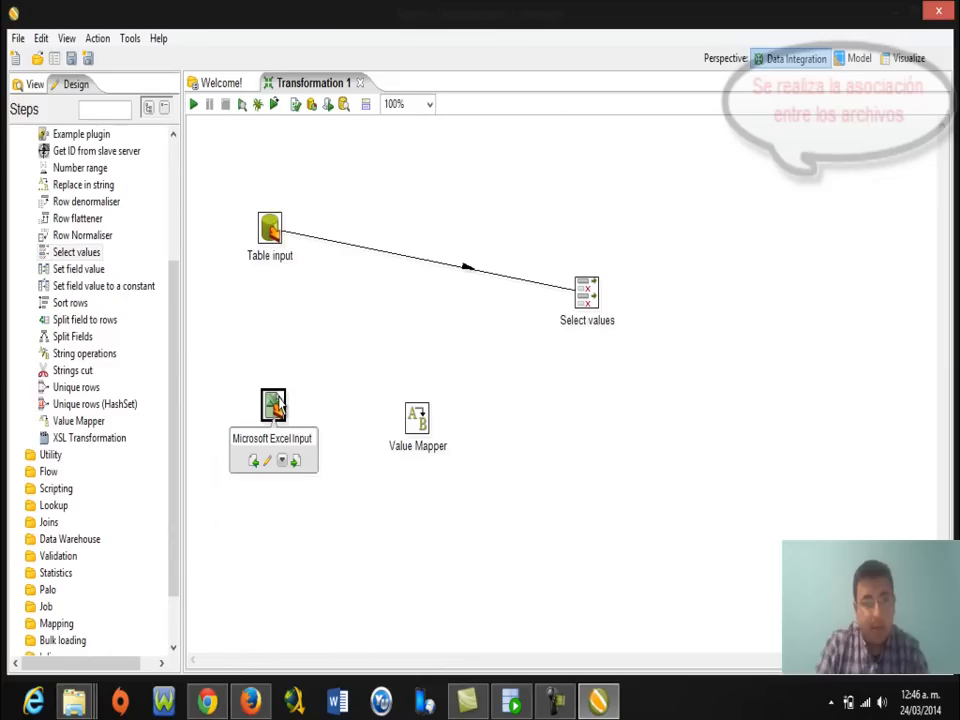
left_click_drag(295, 460, 420, 427)
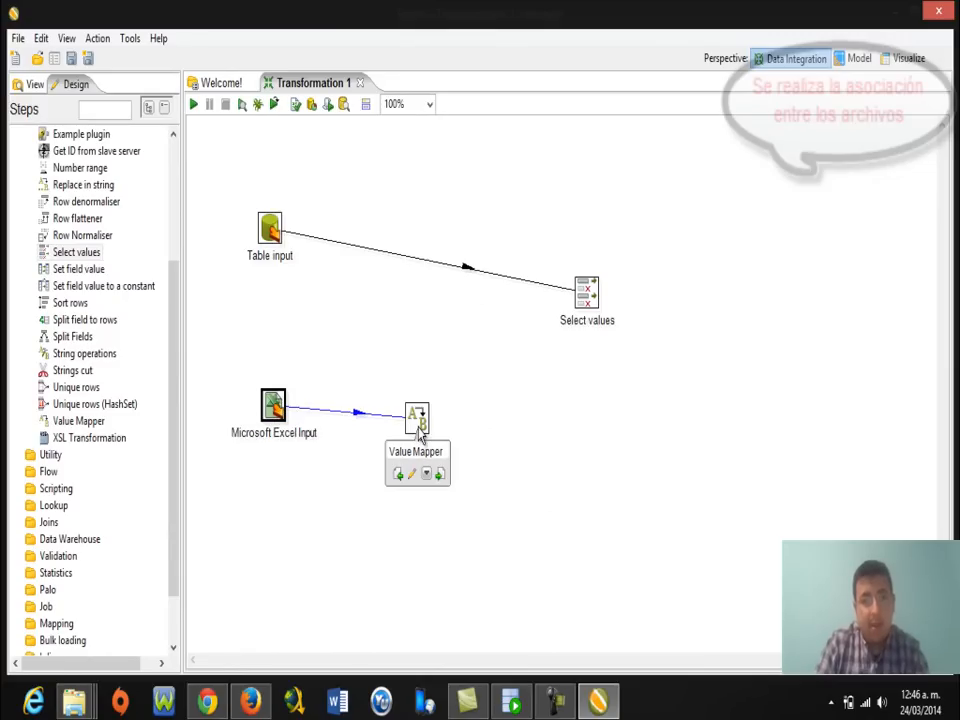
double_click(418, 420)
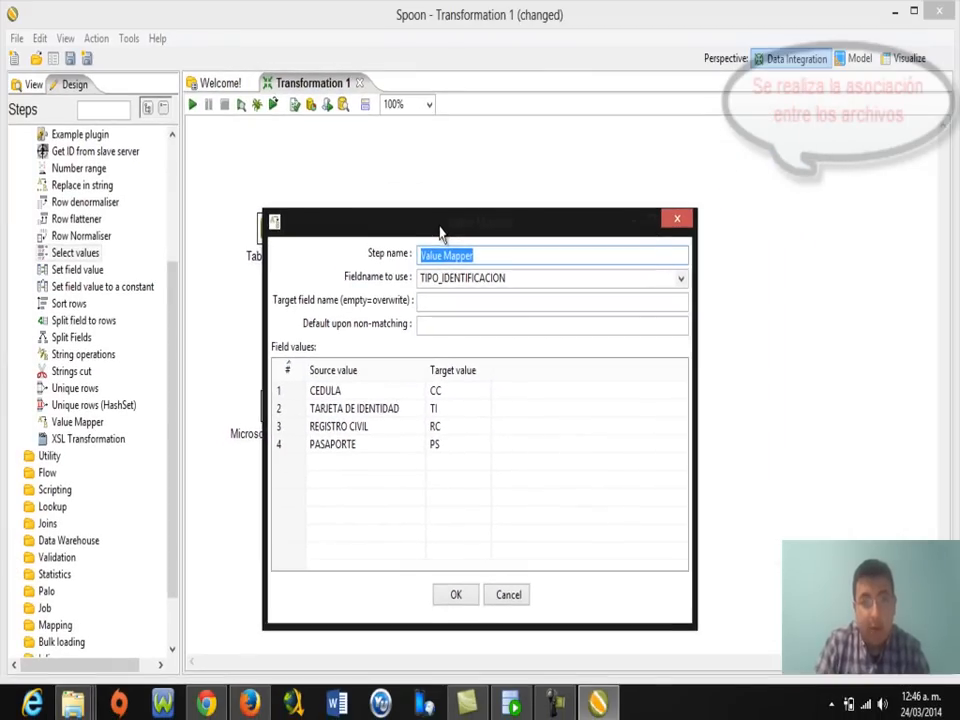
left_click_drag(440, 227, 440, 210)
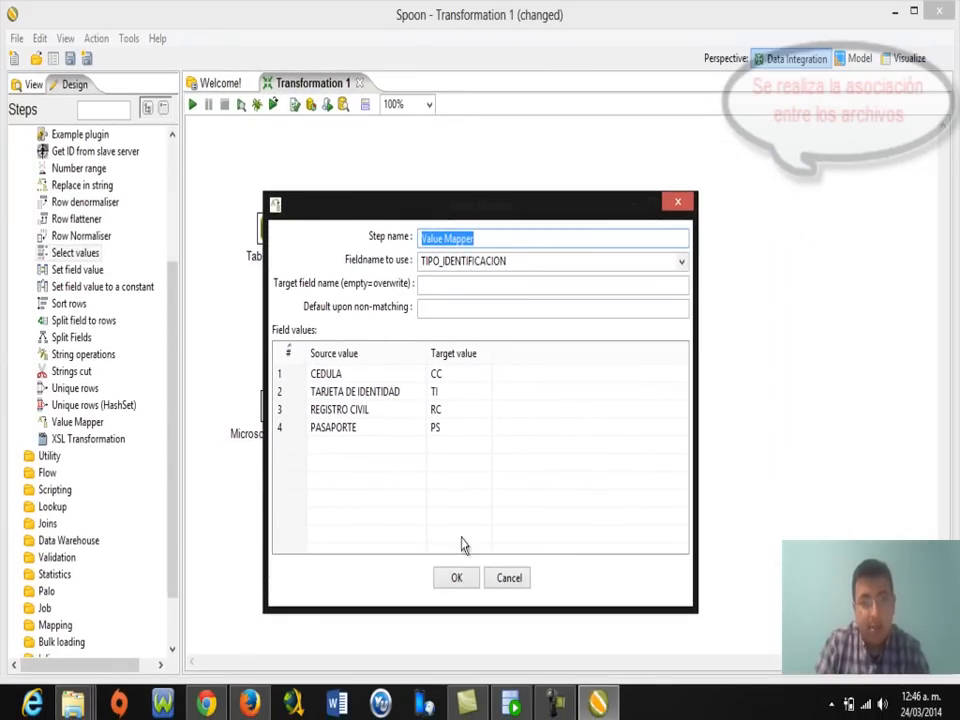
left_click(458, 578)
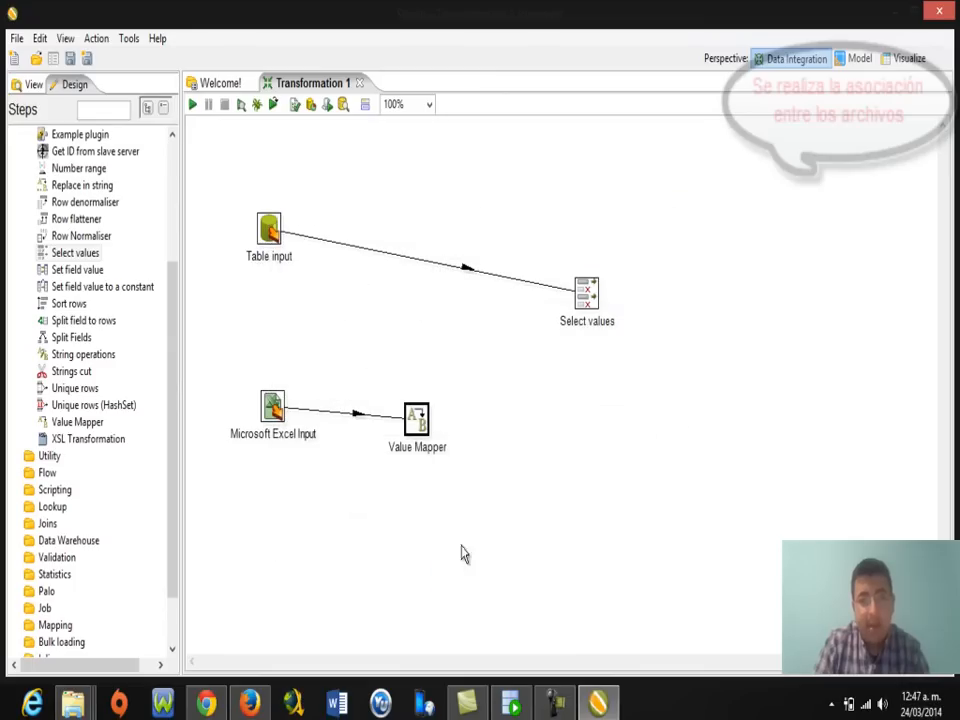
left_click_drag(585, 295, 536, 343)
left_click(417, 418)
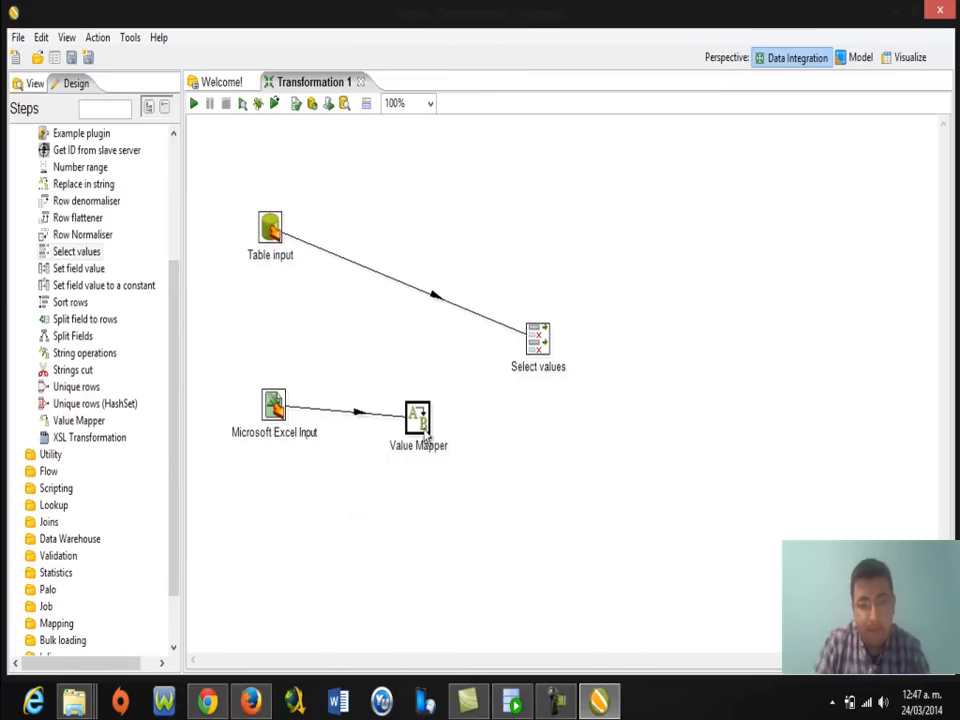
Hop Value Mapper into Select values and place a Unique rows step to its right.
mouse_move(423, 428)
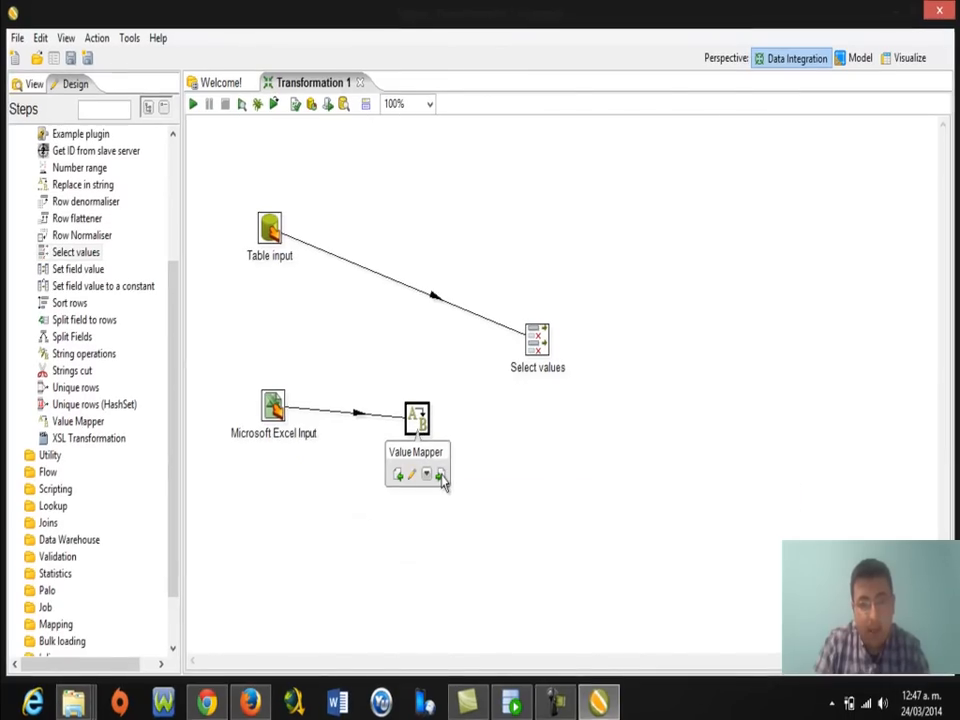
left_click_drag(446, 474, 533, 345)
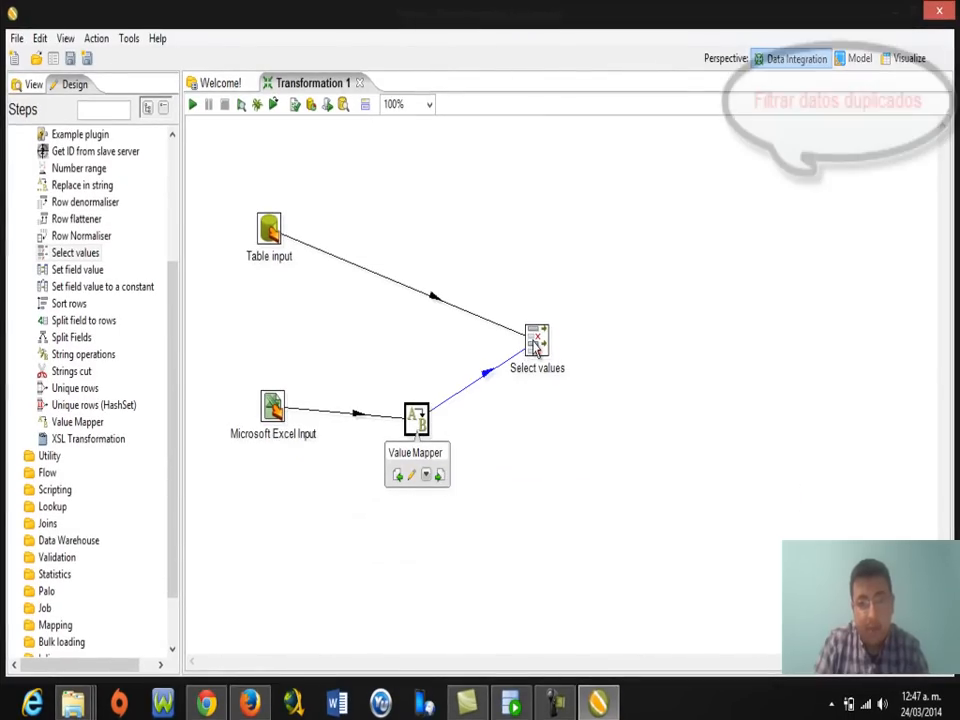
mouse_move(517, 326)
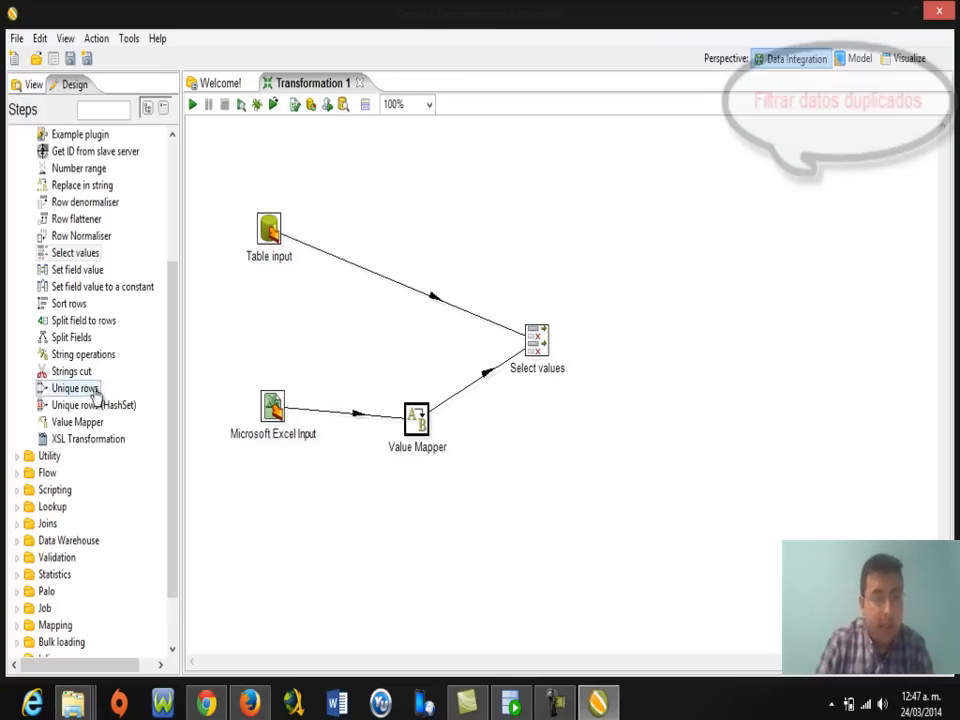
left_click_drag(58, 395, 624, 340)
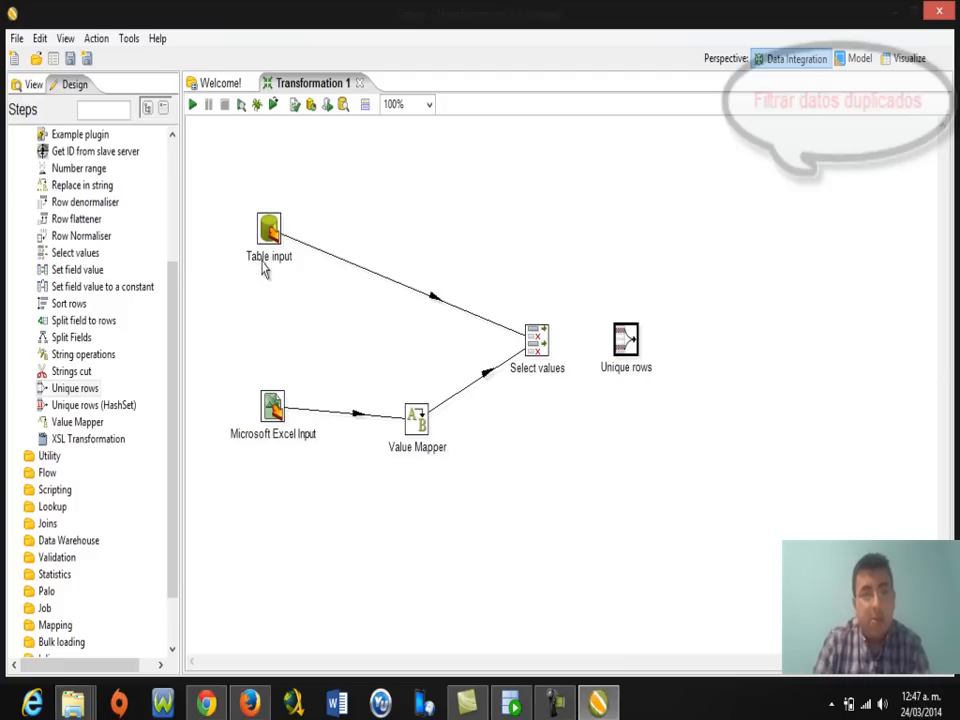
mouse_move(268, 230)
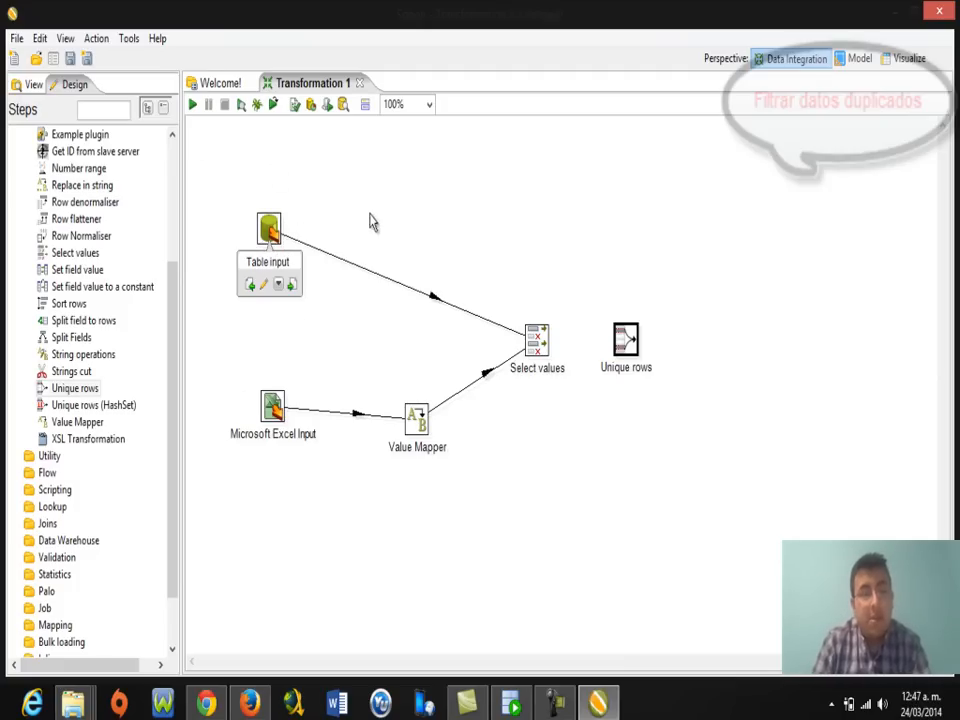
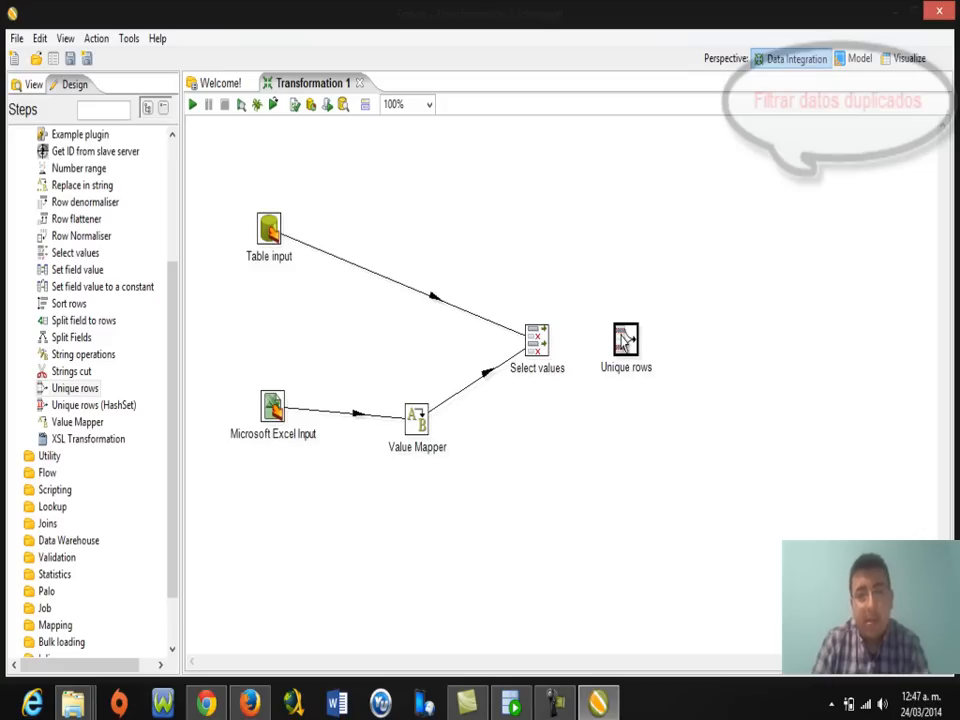
Load the four incoming fields into Select values as new entries and confirm.
mouse_move(621, 337)
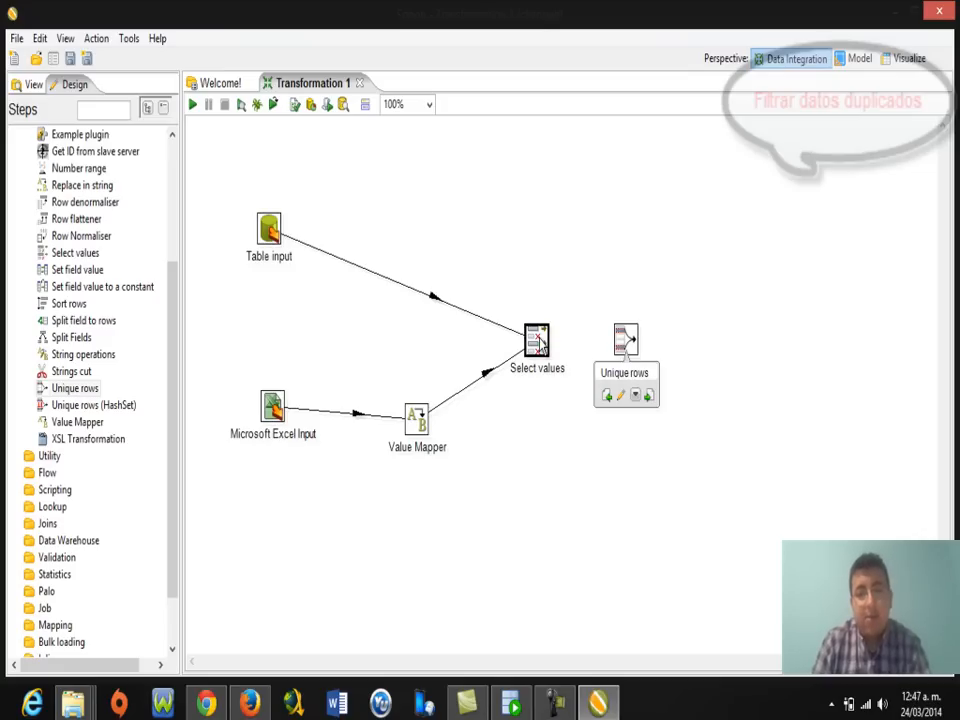
mouse_move(538, 343)
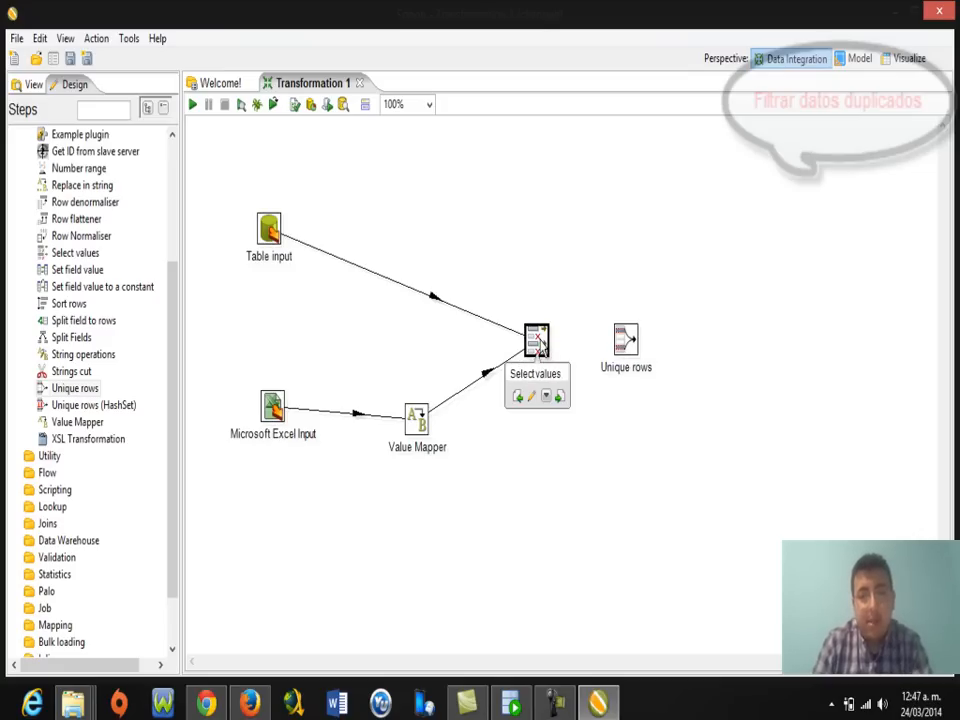
double_click(538, 343)
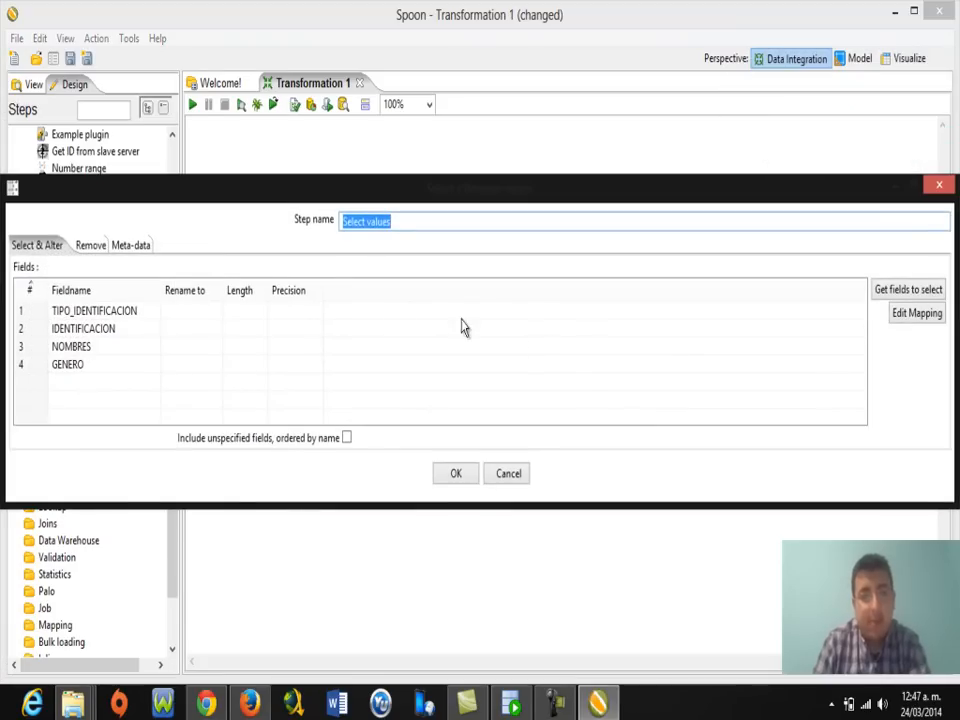
left_click(895, 293)
left_click(396, 370)
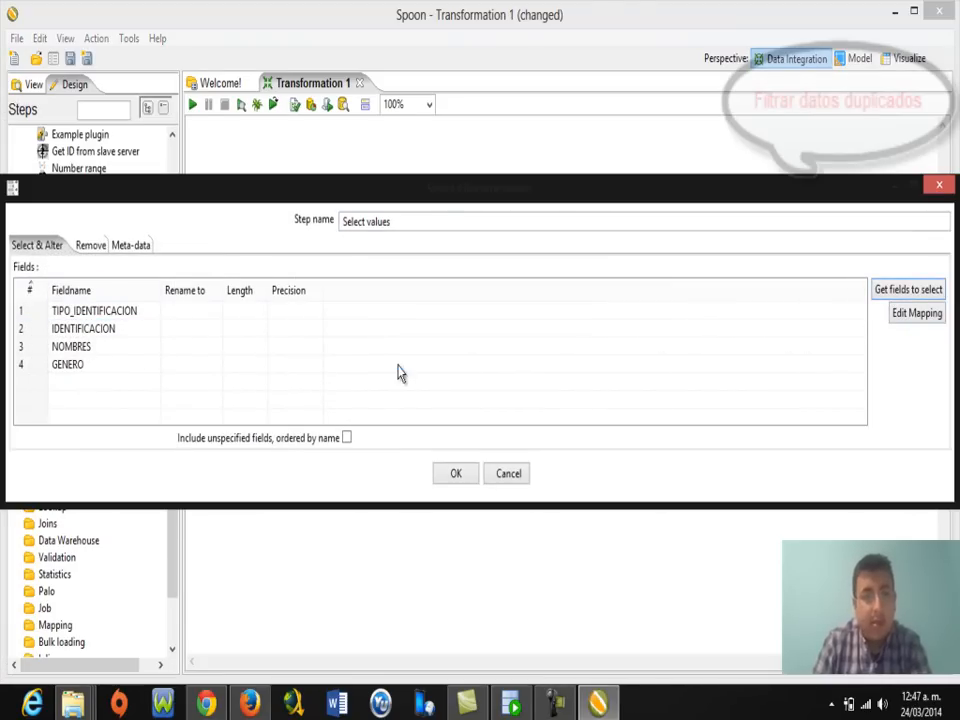
left_click(110, 338)
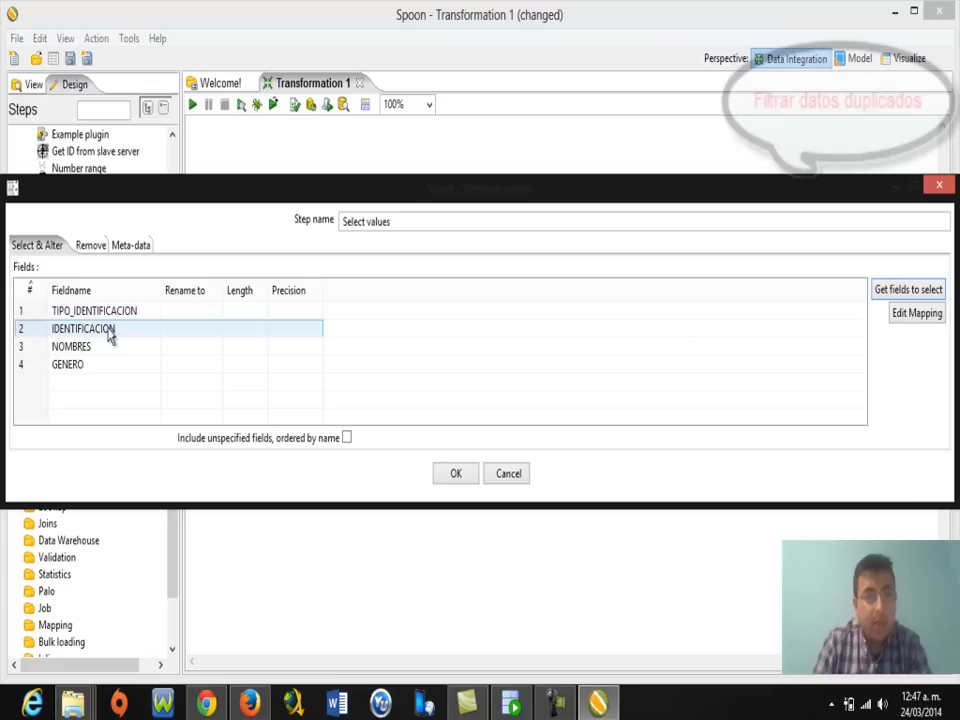
left_click(455, 473)
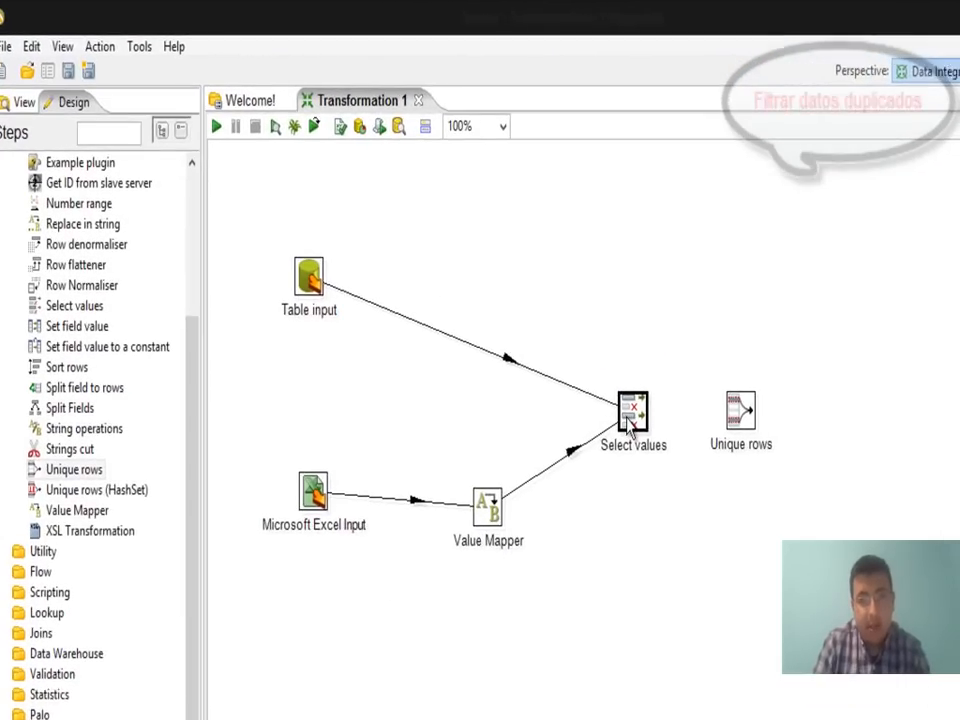
Connect Select values to Unique rows with a main-output hop.
mouse_move(634, 425)
left_click_drag(670, 487, 751, 421)
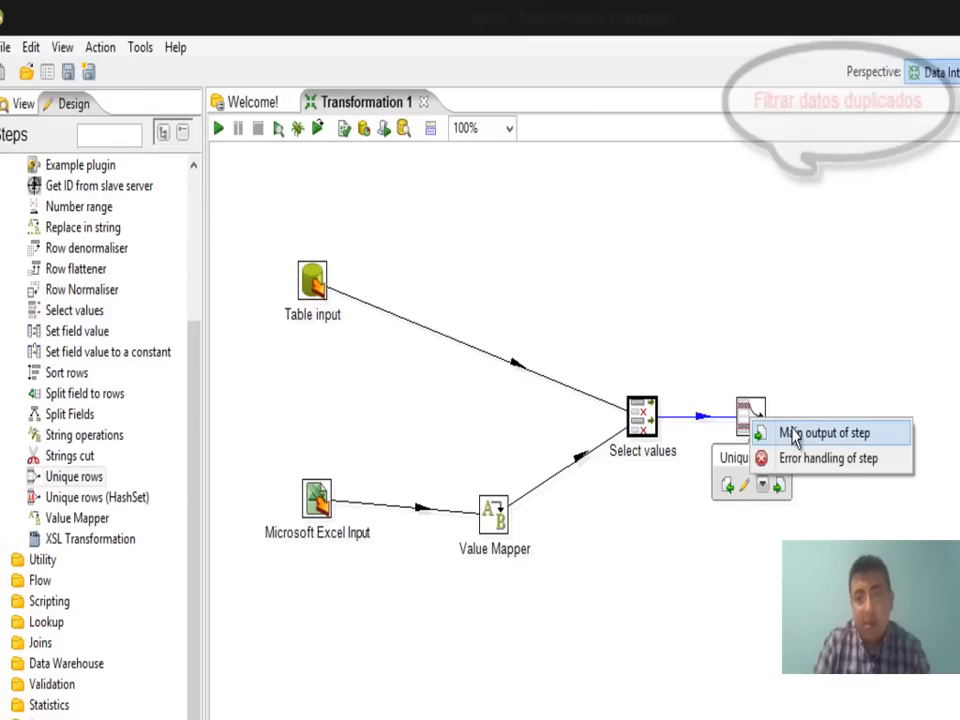
left_click(795, 436)
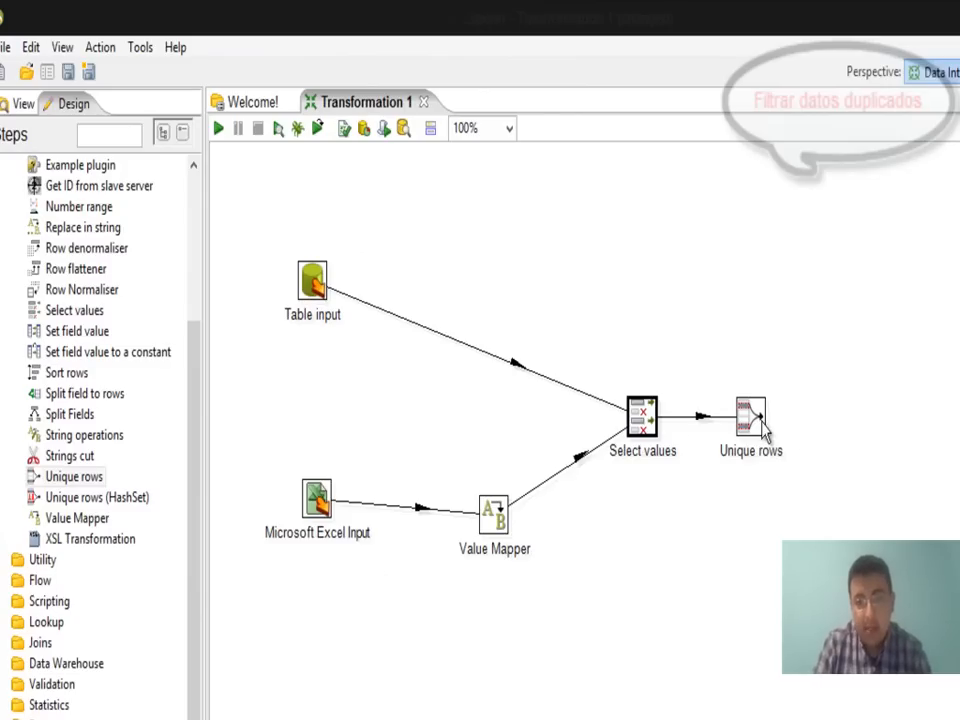
Have Unique rows redirect duplicates with error description IDENTIFICACION, comparing all four fields, and confirm.
double_click(752, 418)
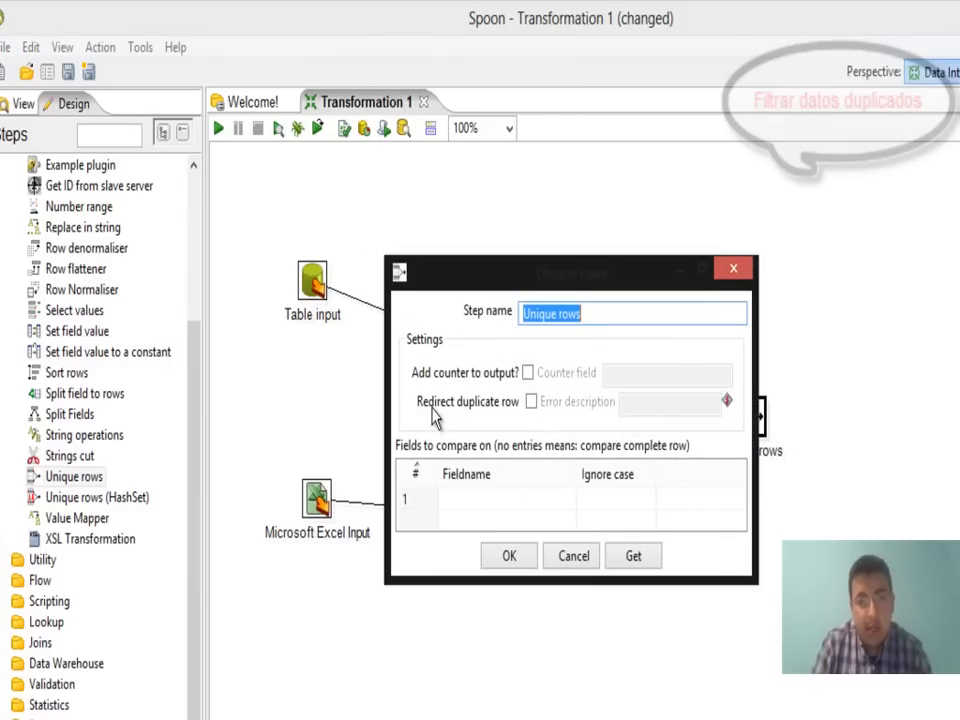
left_click(531, 401)
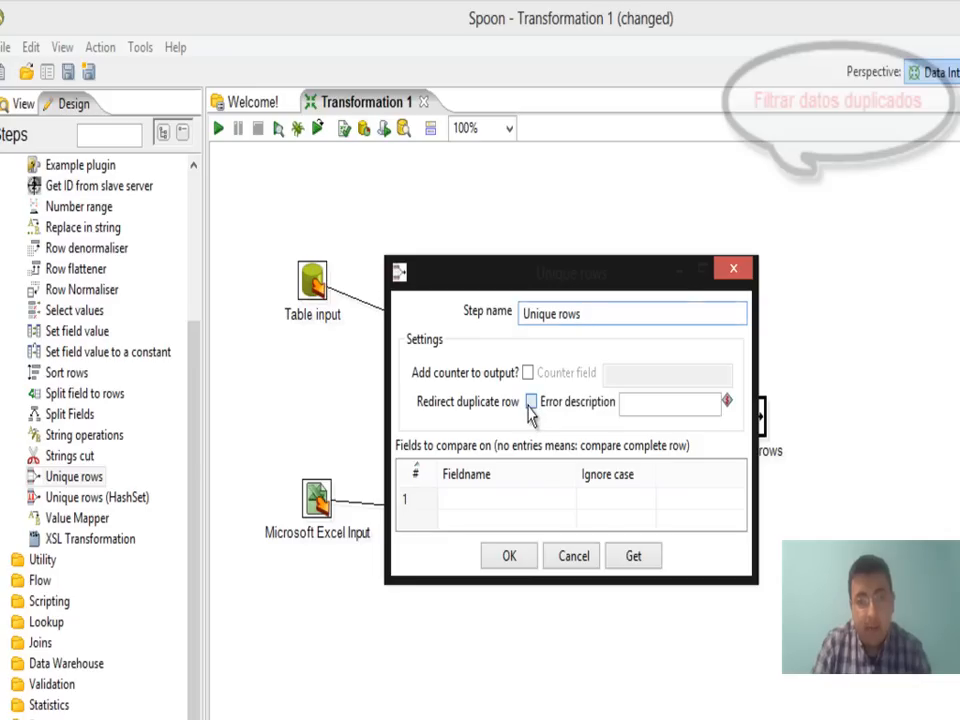
left_click(626, 402)
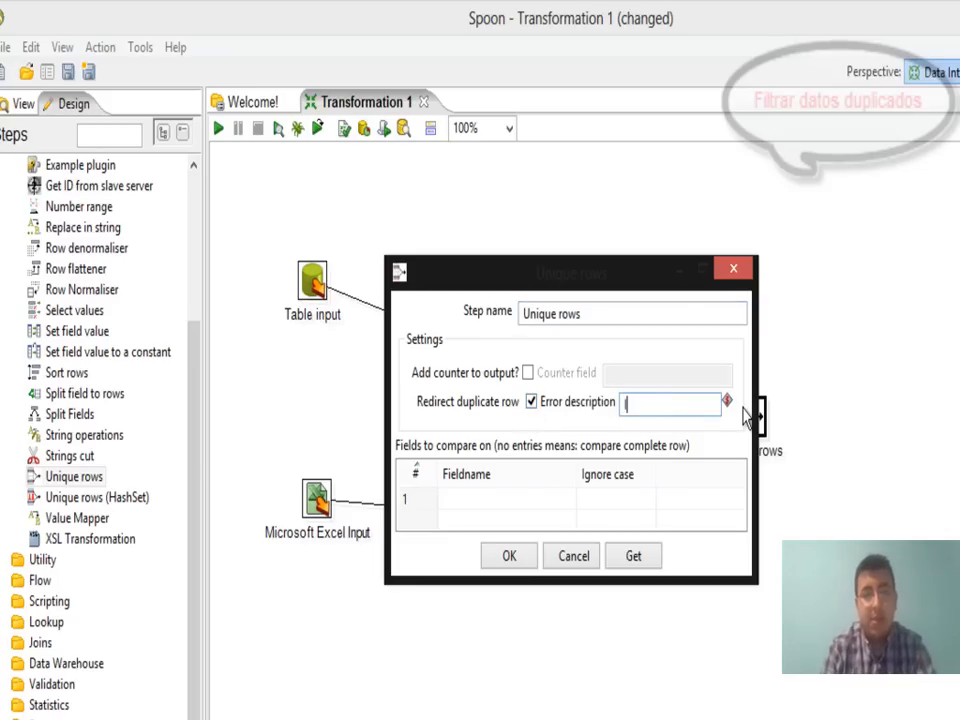
key("BackSpace")
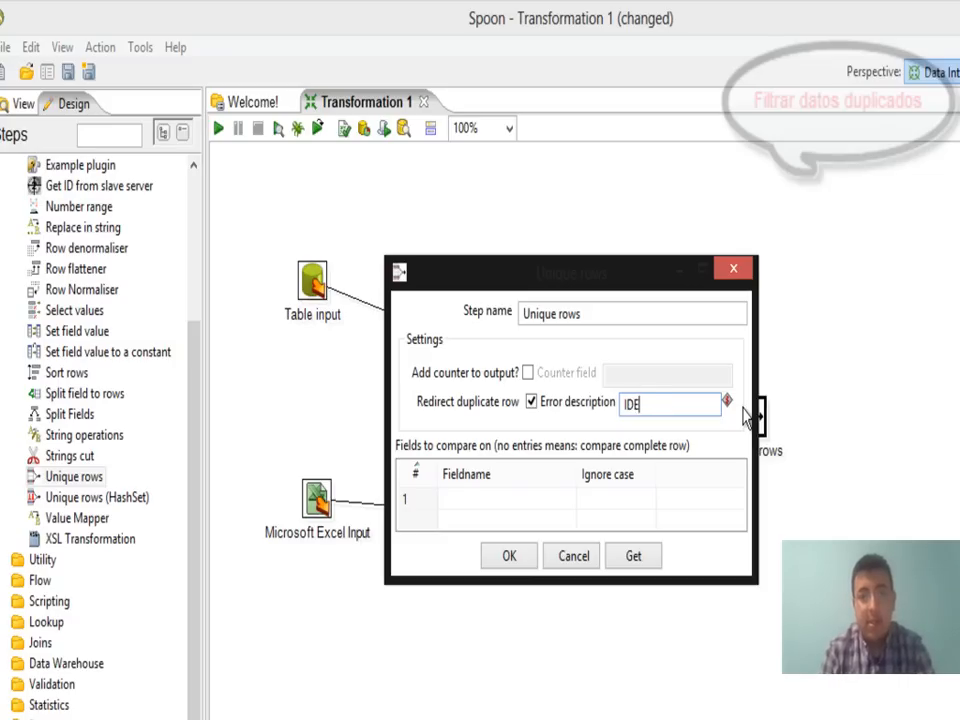
type("NT")
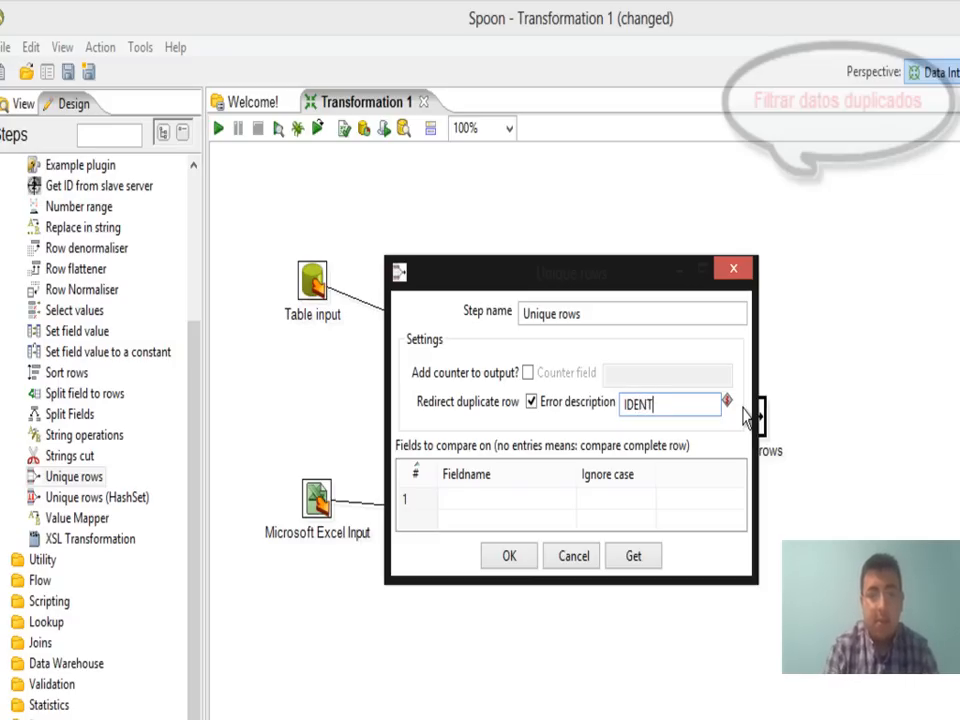
type("IFICACIO")
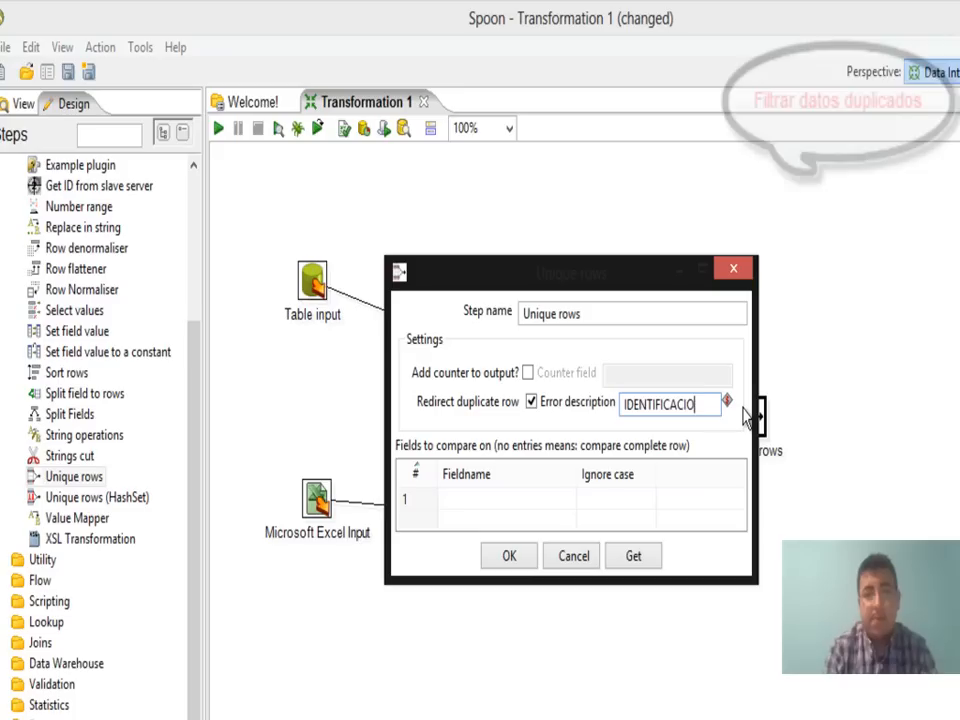
type("N")
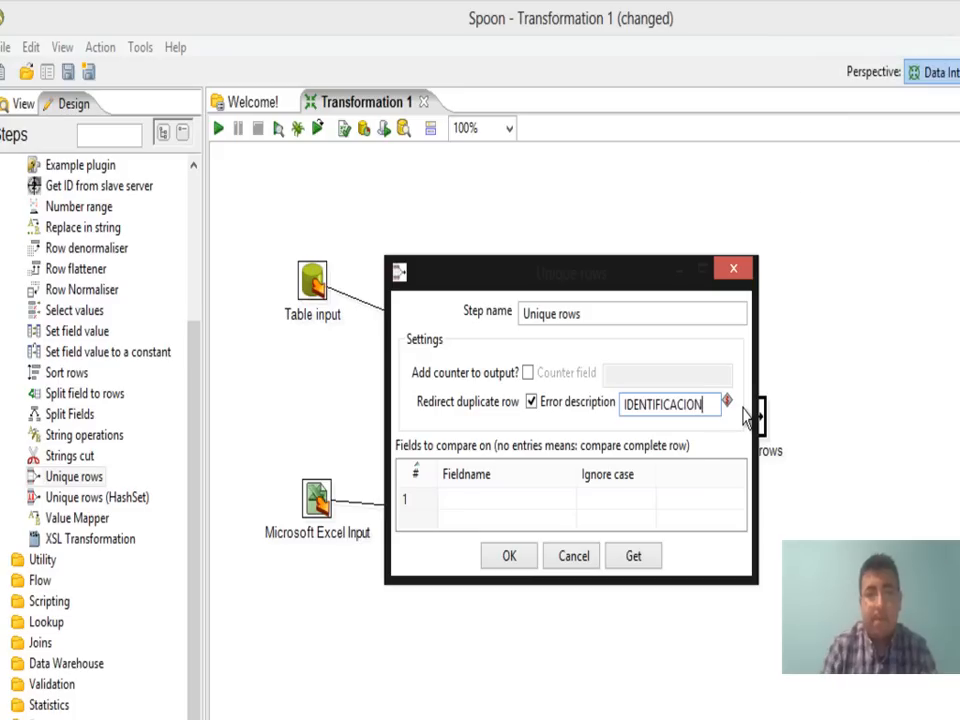
left_click(464, 506)
left_click_drag(717, 582, 726, 643)
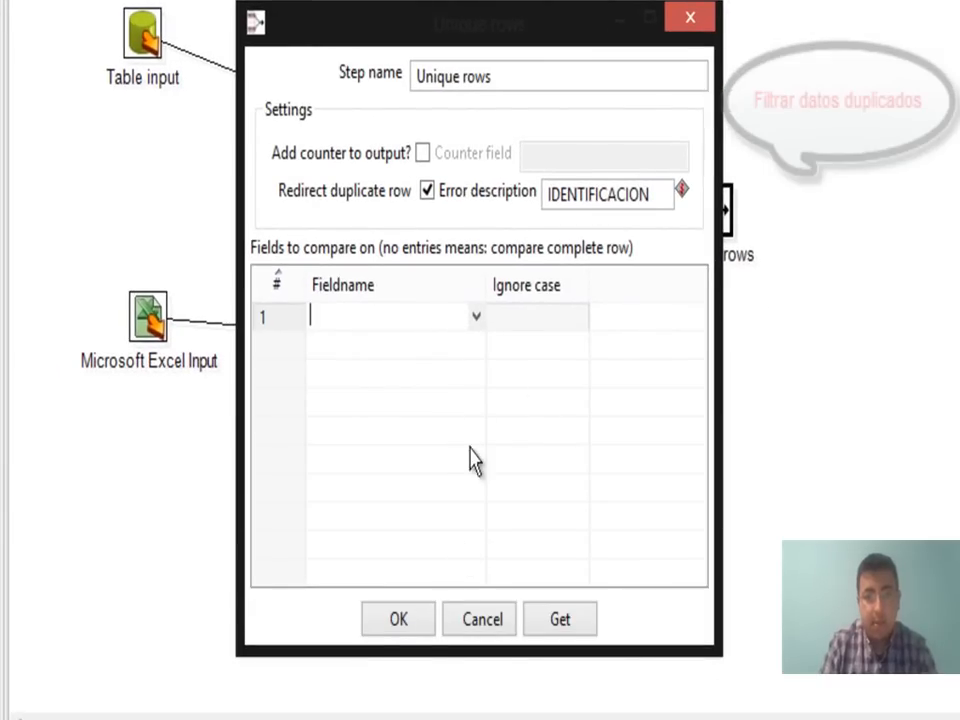
left_click(477, 317)
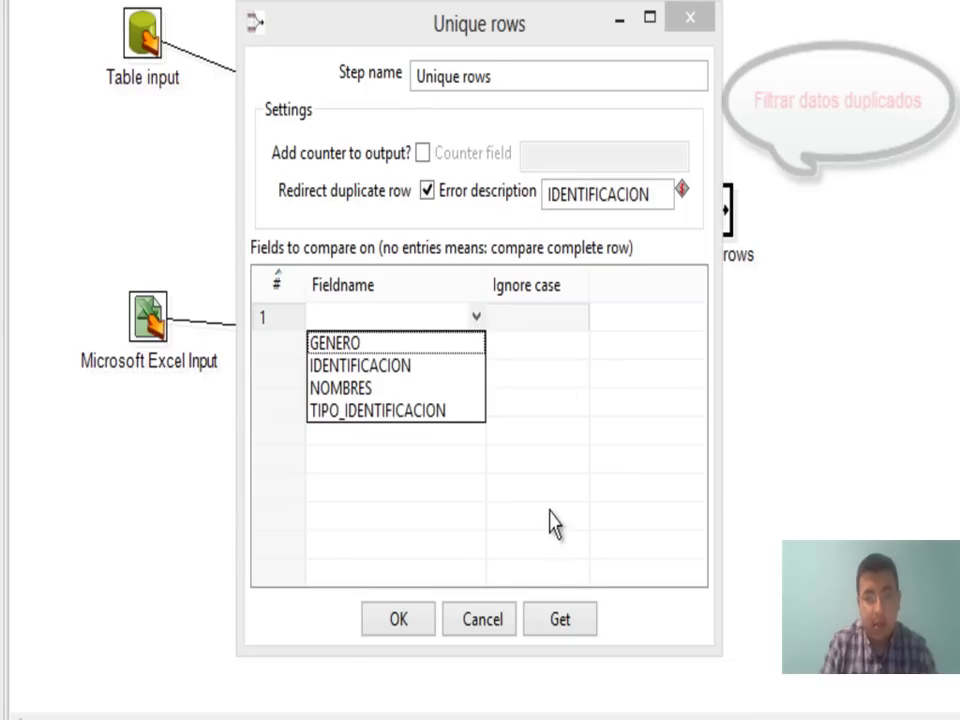
left_click(562, 622)
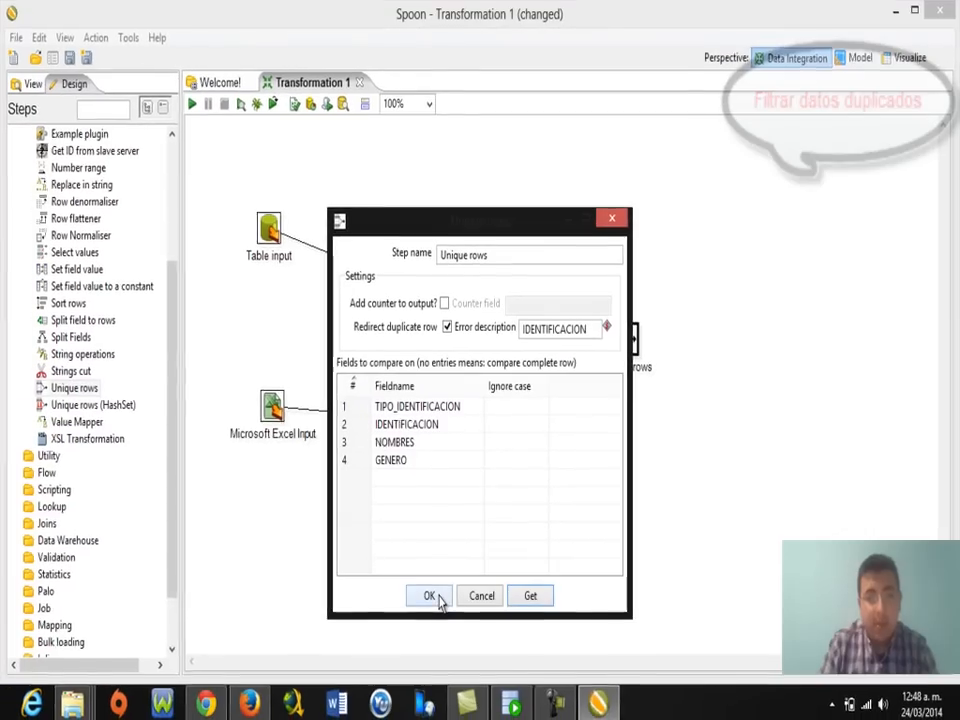
left_click(416, 619)
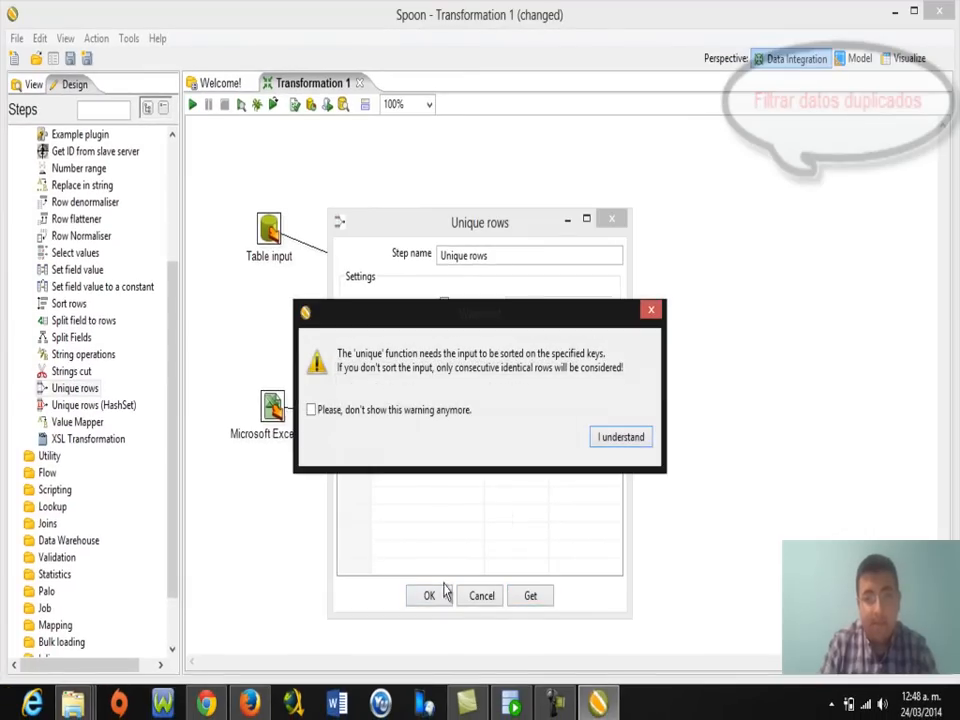
left_click(621, 438)
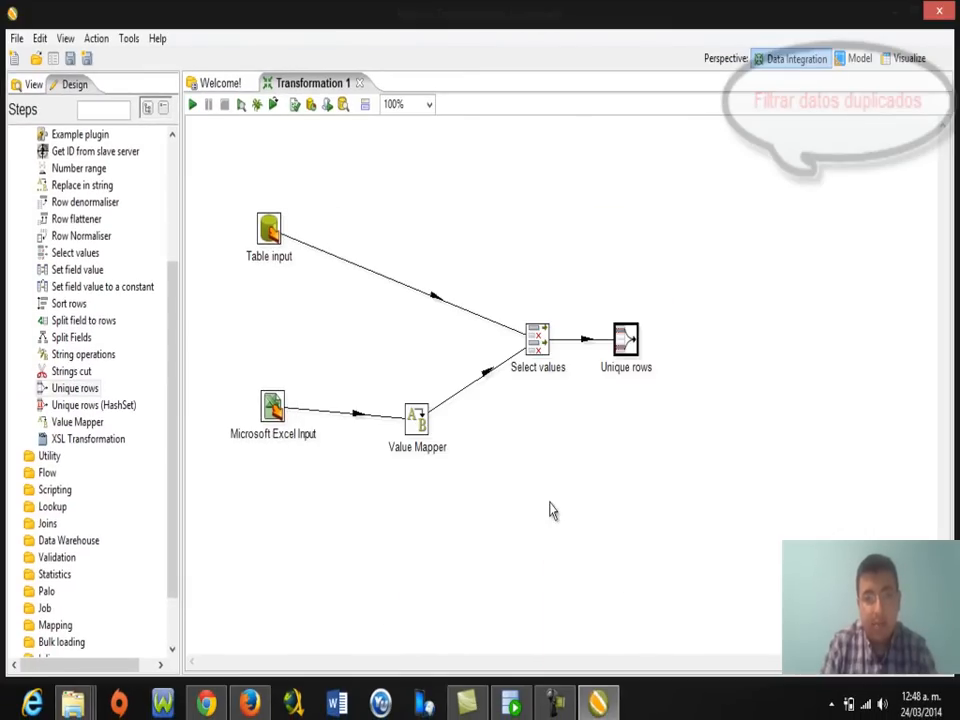
Place a Data Warehouse Dimension lookup/update step to the right of Unique rows.
left_click_drag(628, 343, 635, 343)
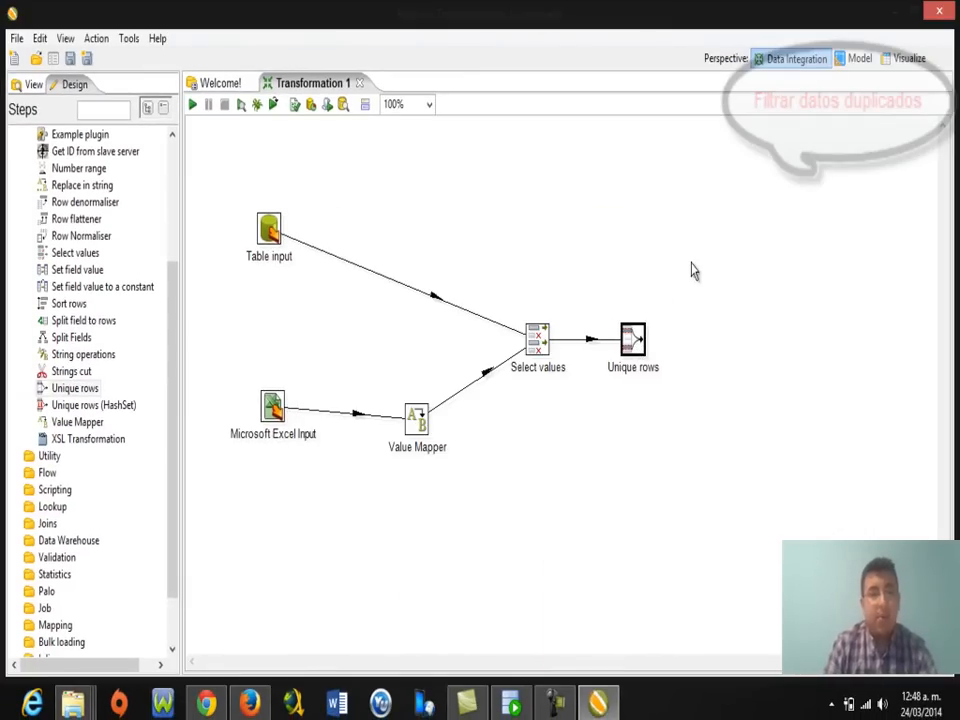
scroll(172, 320, "up", 4)
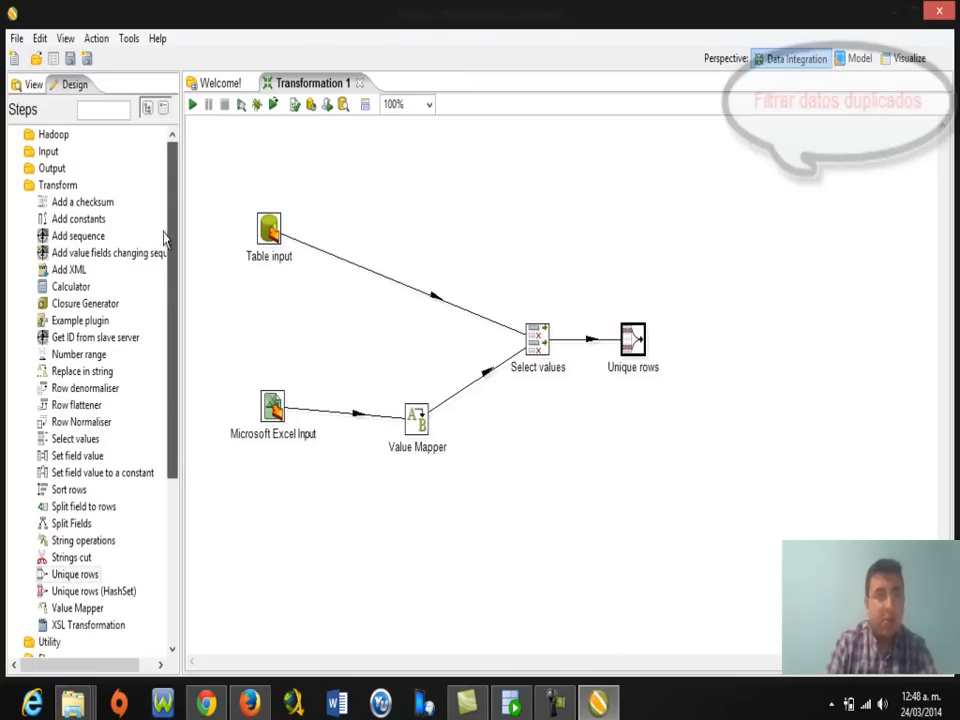
left_click(14, 189)
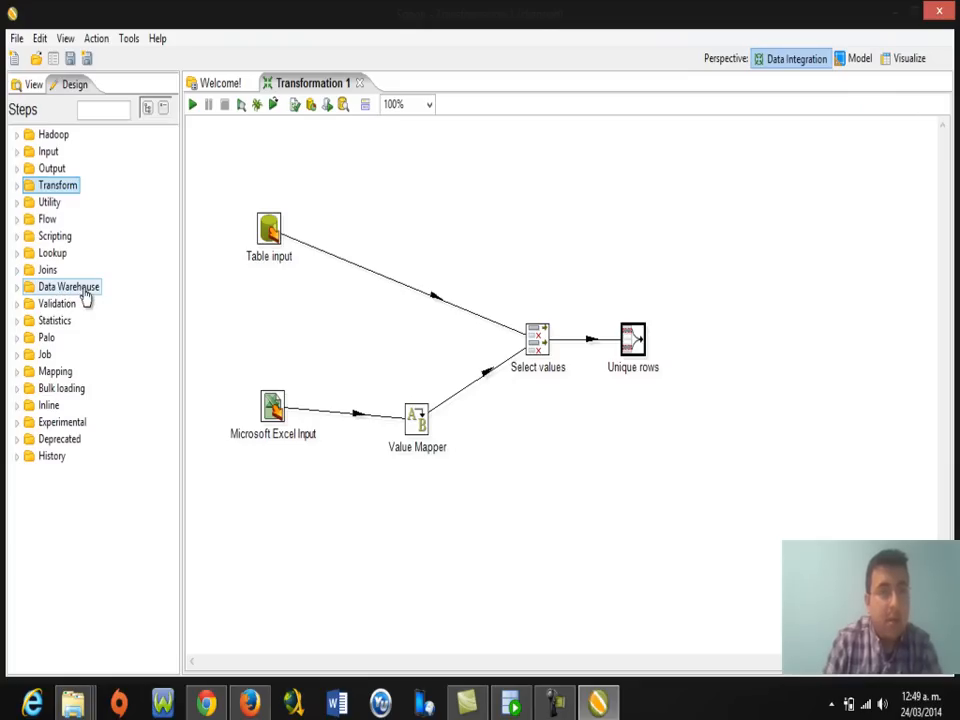
left_click(17, 288)
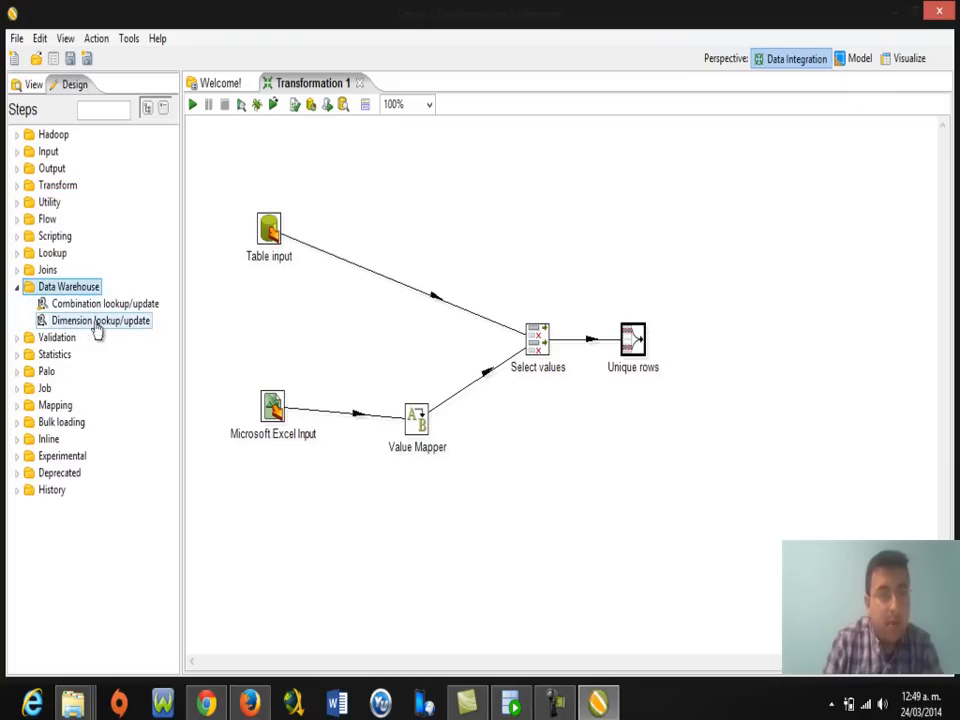
left_click_drag(140, 322, 743, 331)
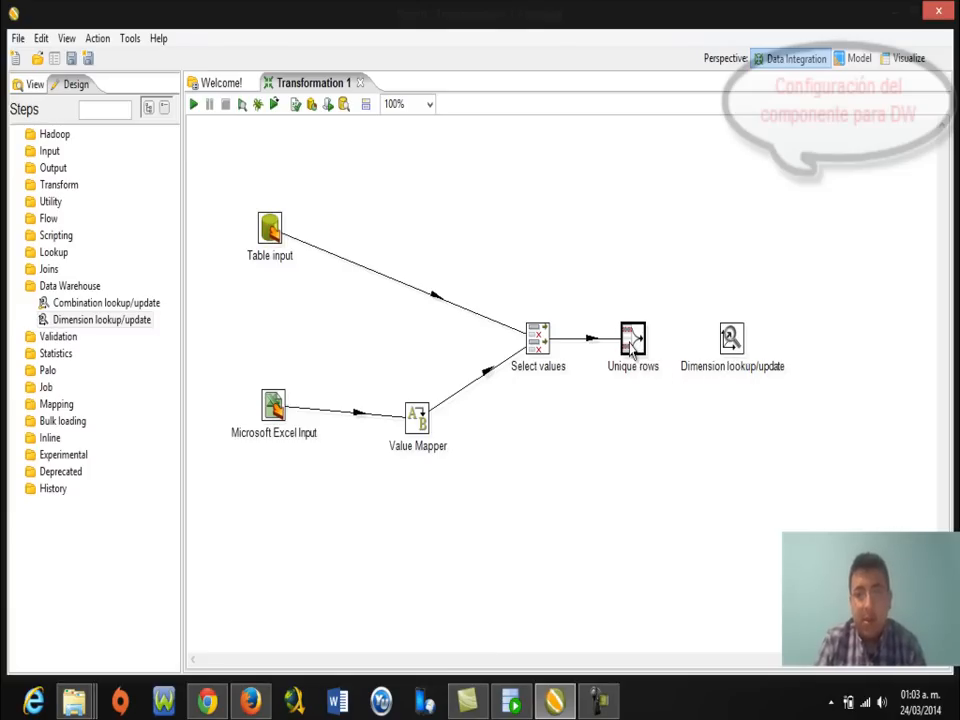
Link Unique rows to Dimension lookup/update with a main-output hop and select the new step.
mouse_move(636, 366)
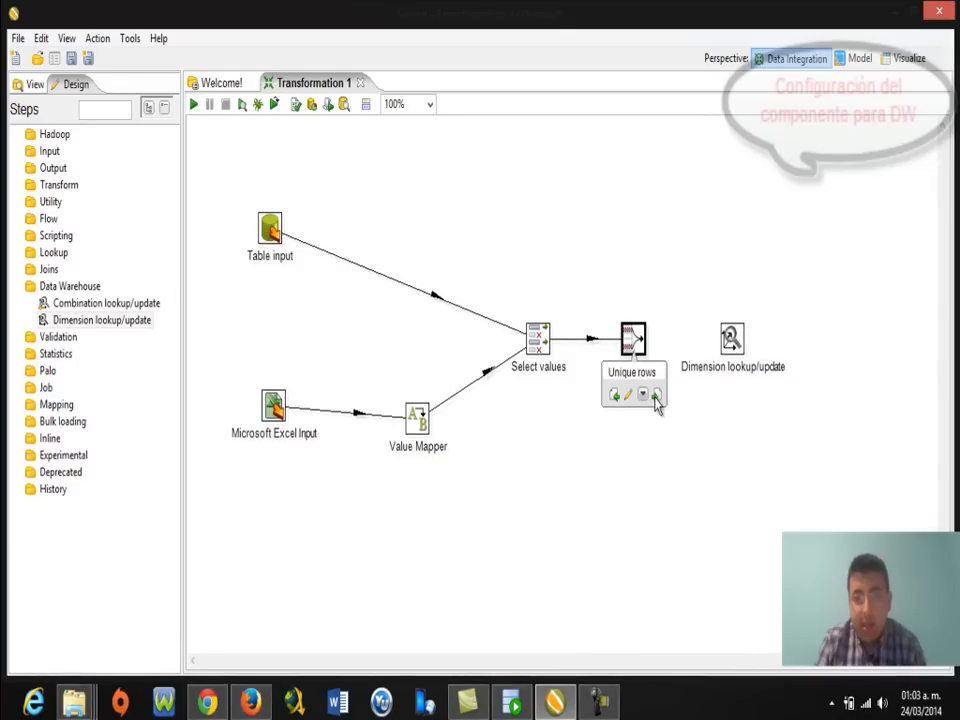
left_click_drag(657, 400, 733, 345)
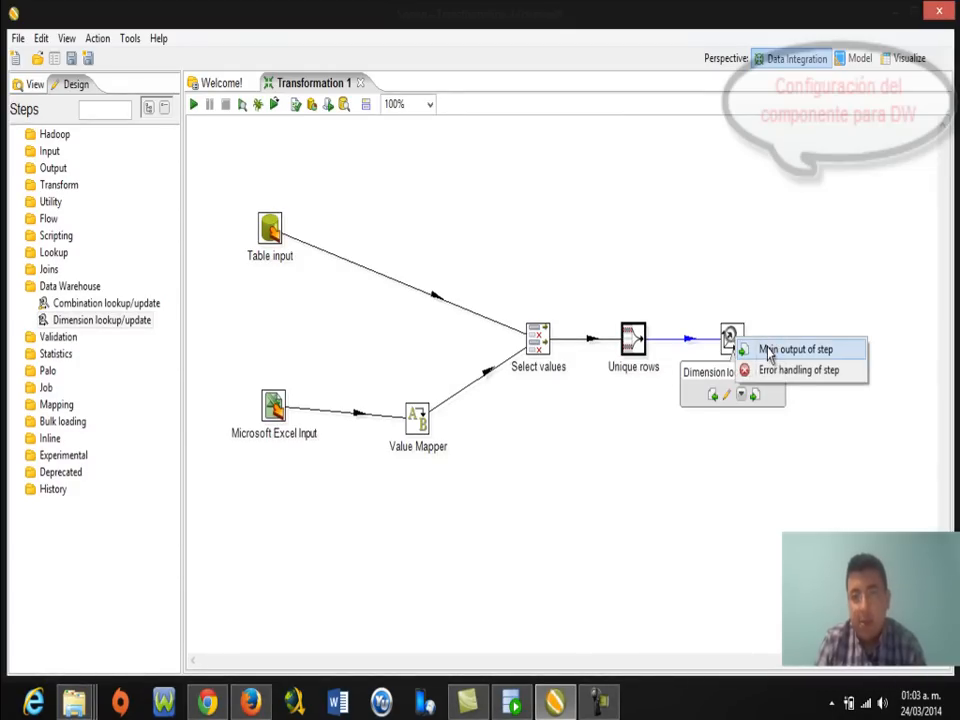
left_click(768, 350)
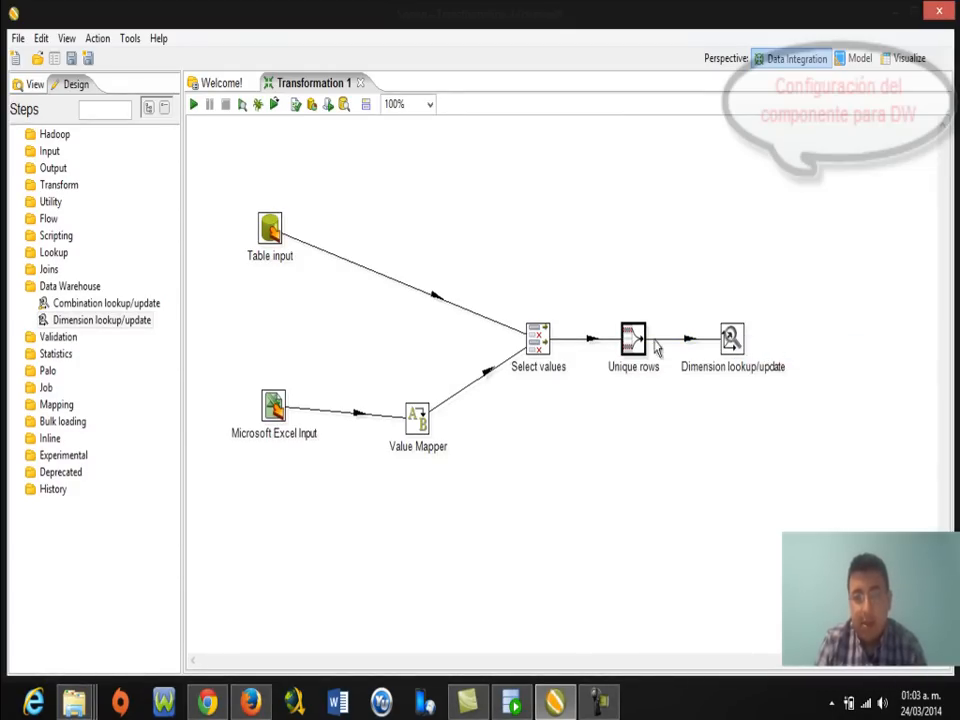
left_click_drag(638, 342, 644, 342)
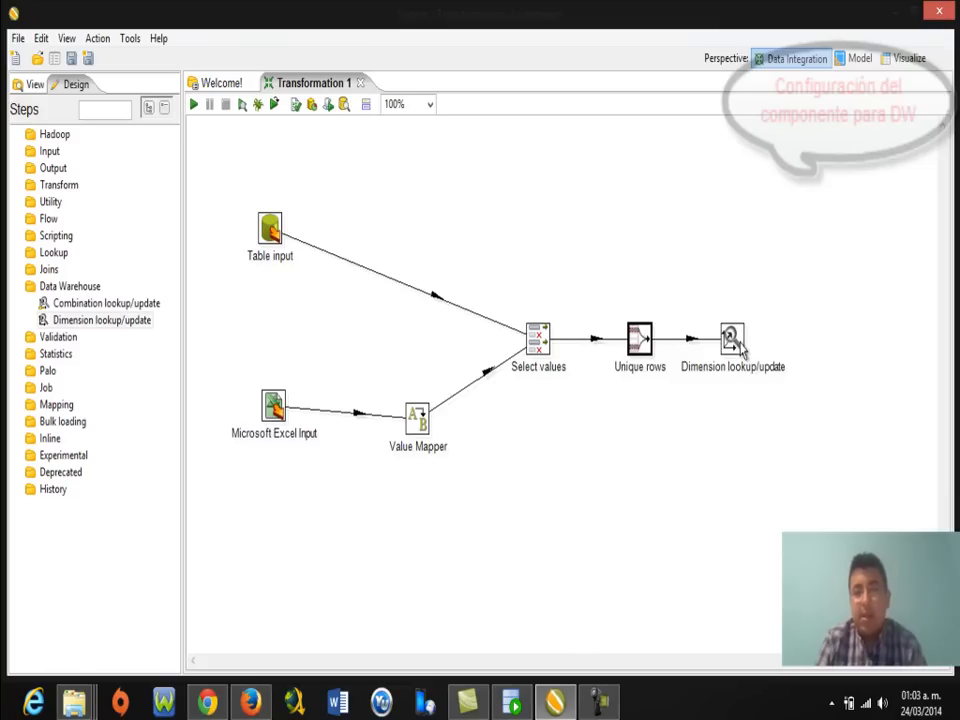
mouse_move(739, 349)
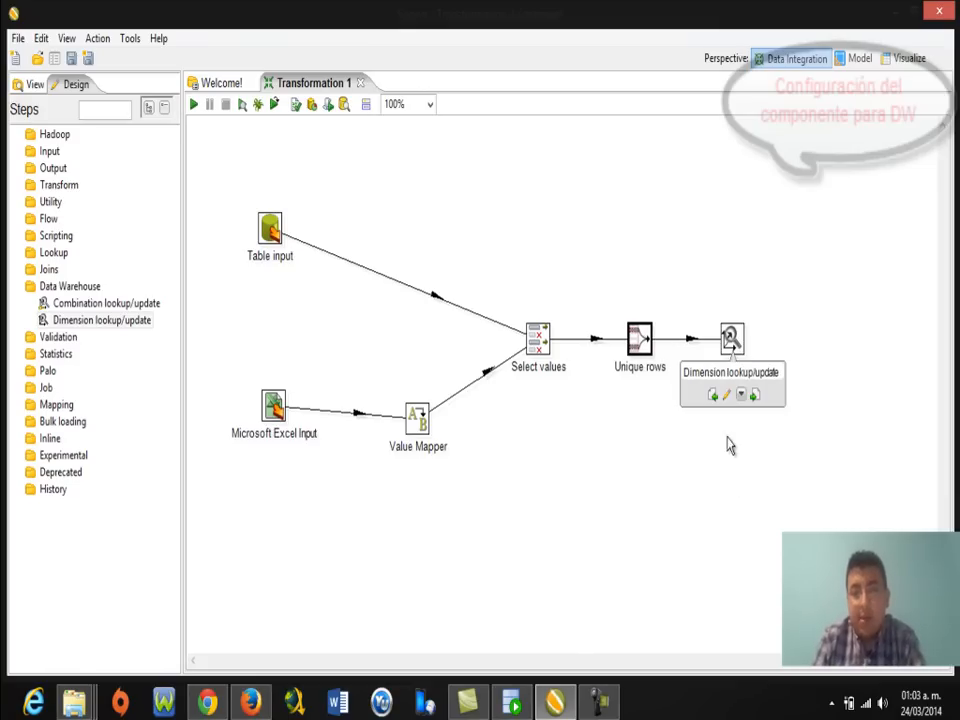
left_click(738, 346)
From the Dimension lookup/update settings, start a new database connection named DW_PERSONA.
double_click(735, 345)
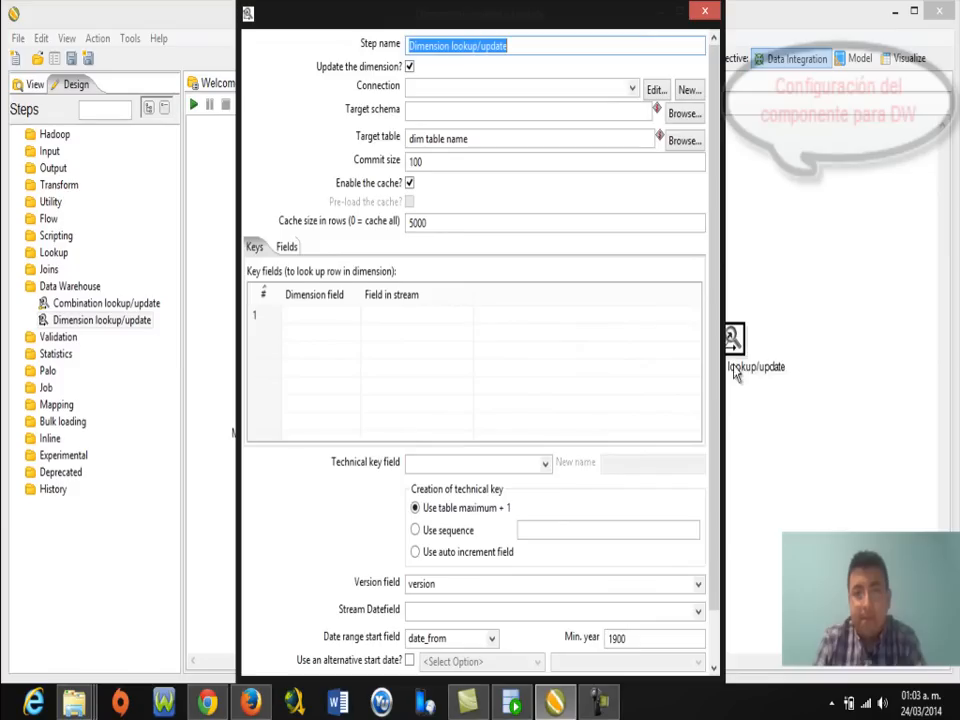
left_click(689, 92)
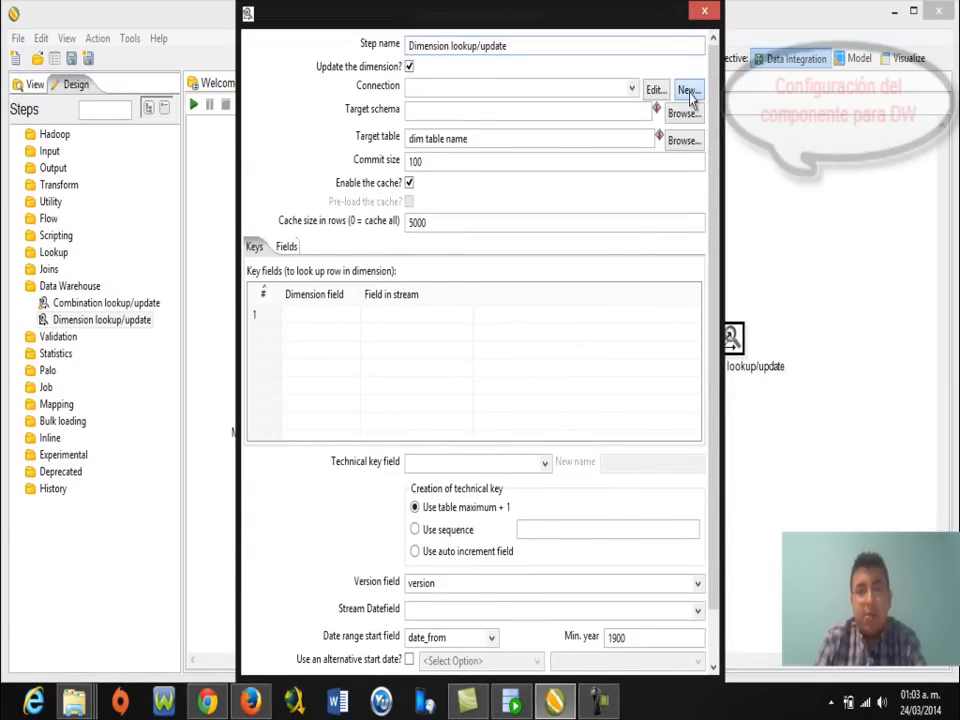
left_click(686, 88)
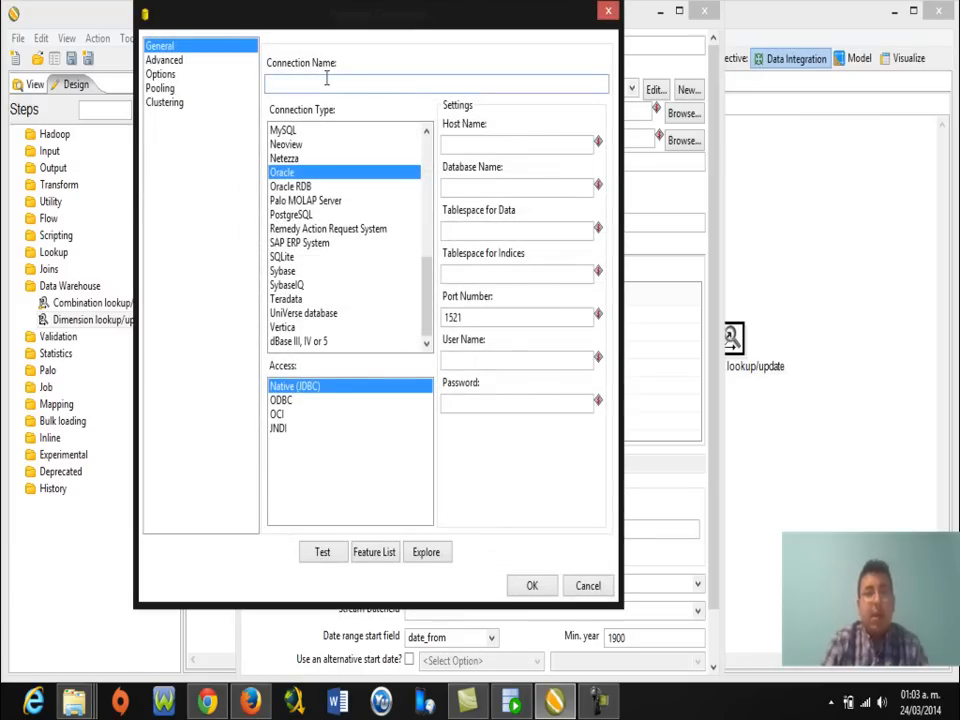
type("DW_P")
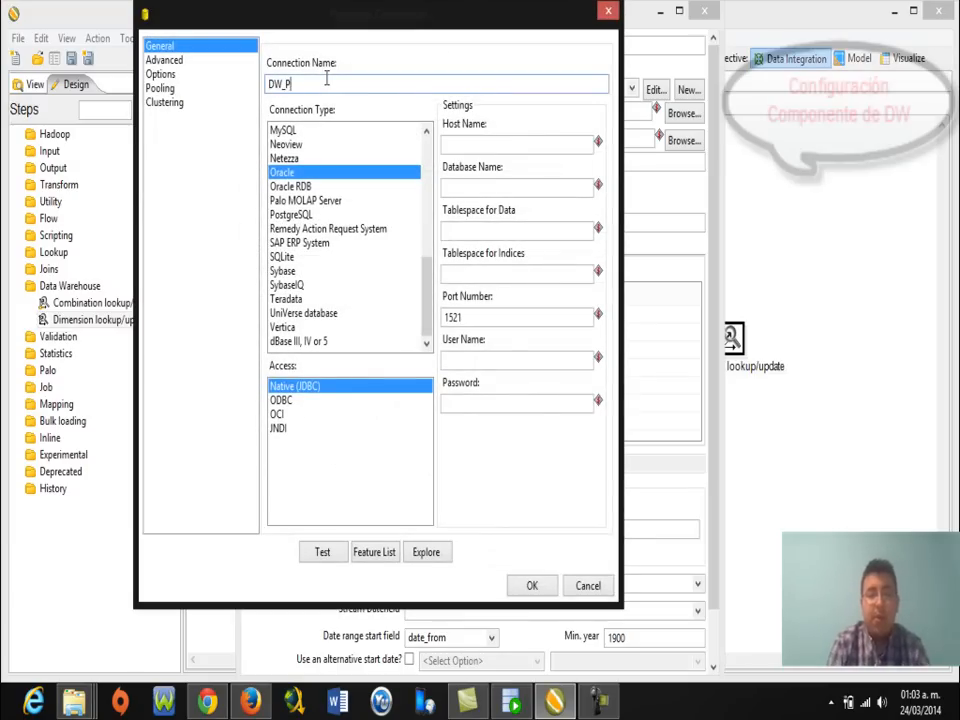
type("ERSONA")
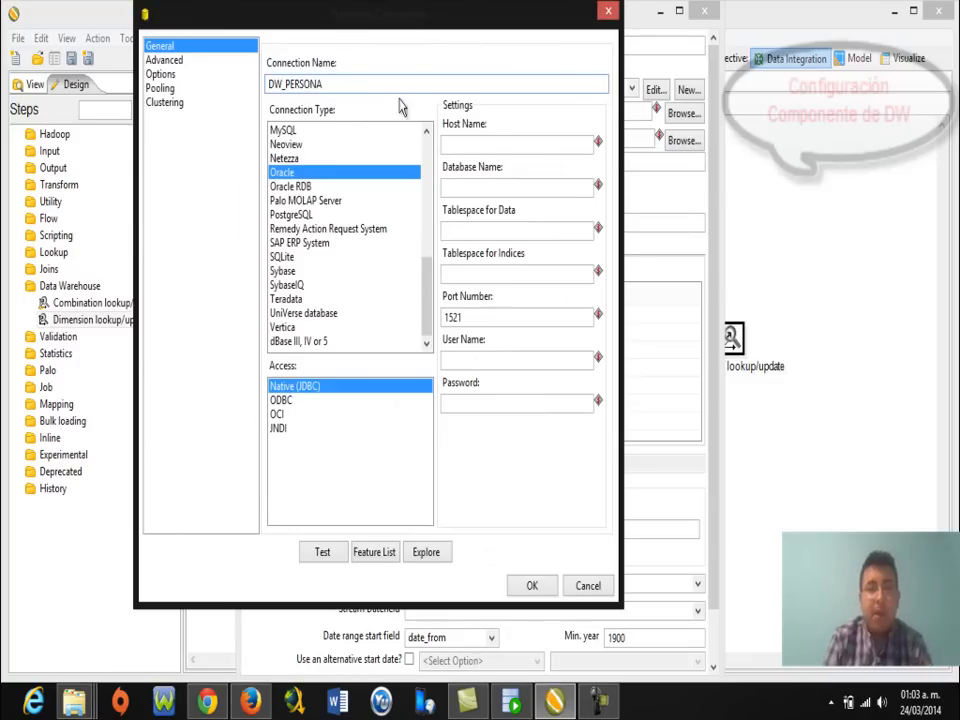
Enter host LOCALHOST, database XE, user name and password, then test the connection successfully.
left_click(493, 146)
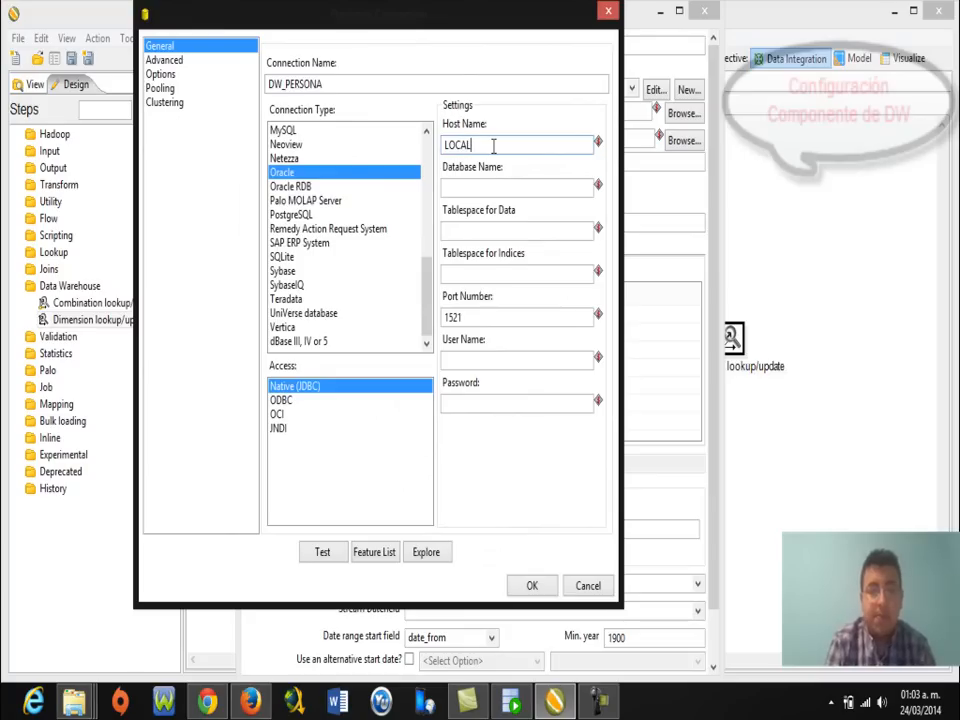
left_click(486, 194)
type("XE")
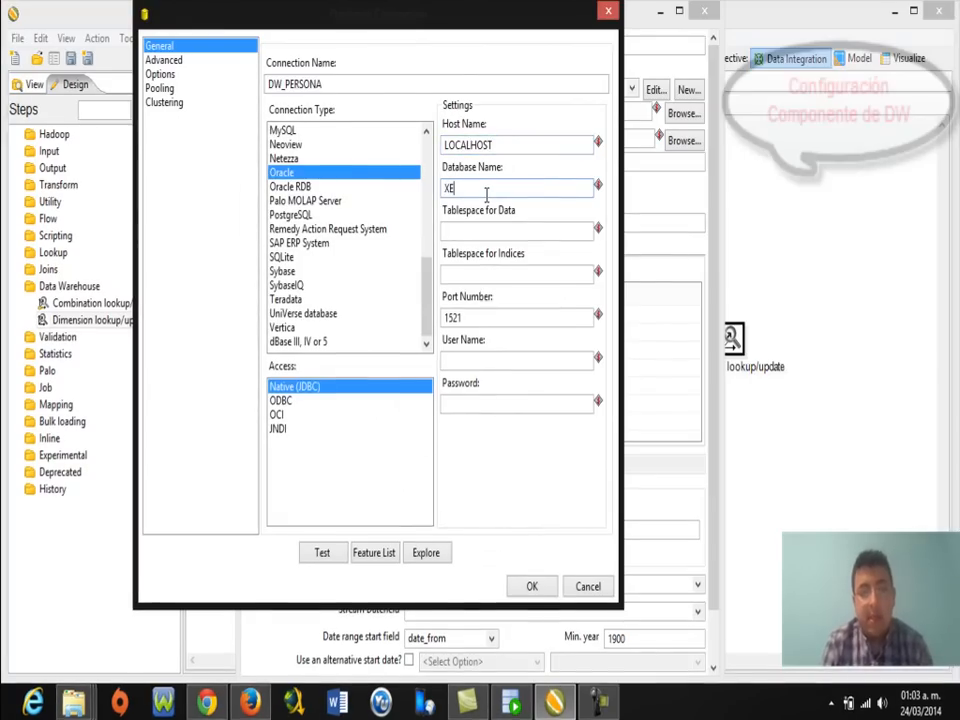
left_click(502, 356)
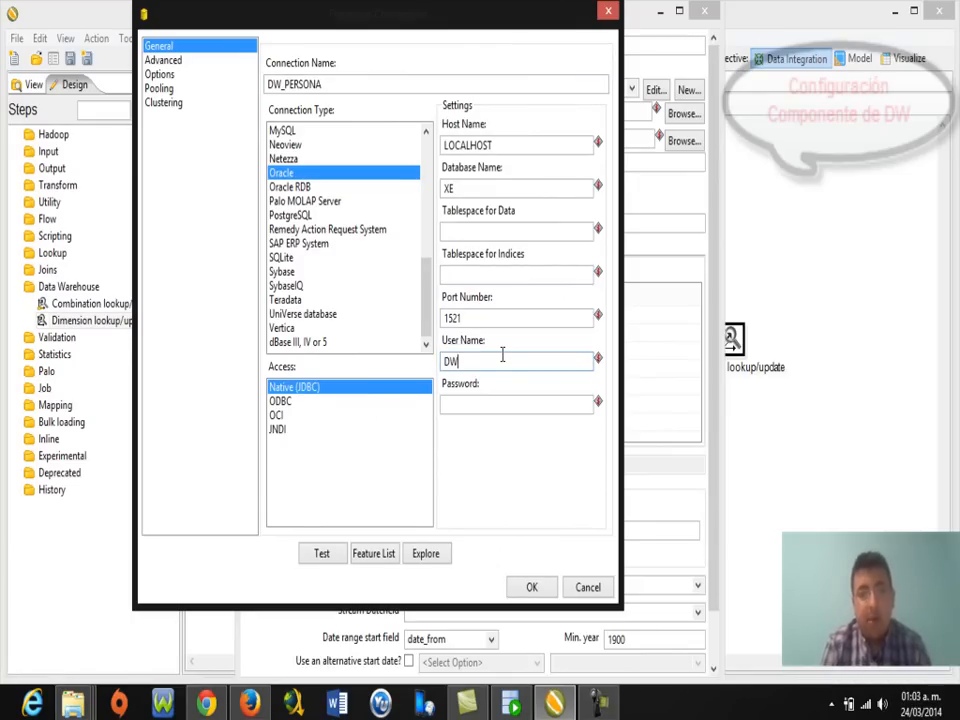
left_click(499, 399)
type("DW")
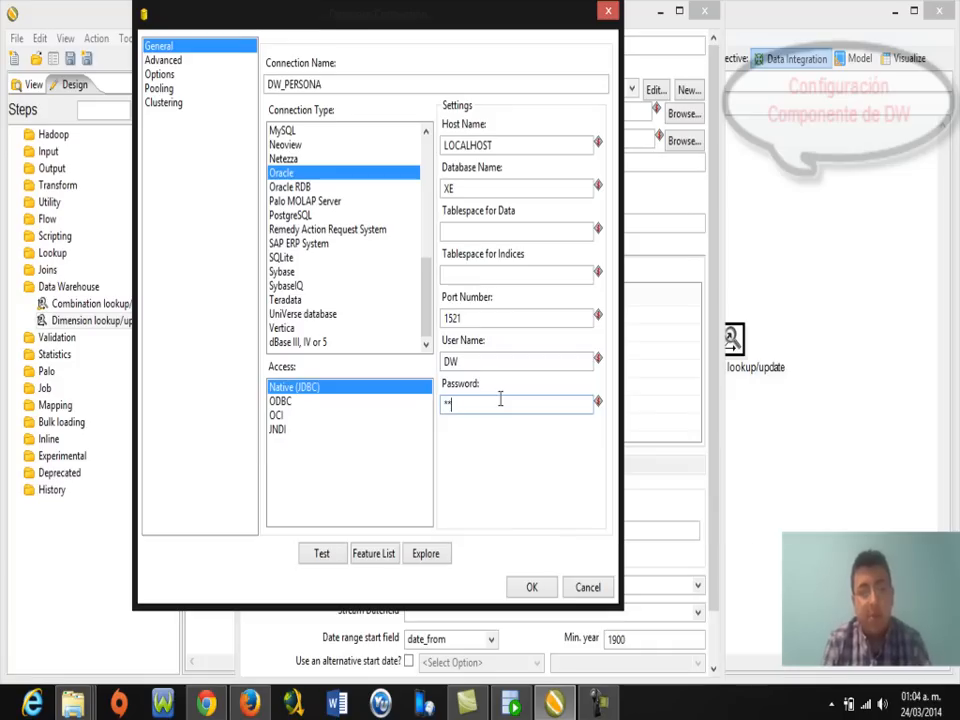
left_click(333, 557)
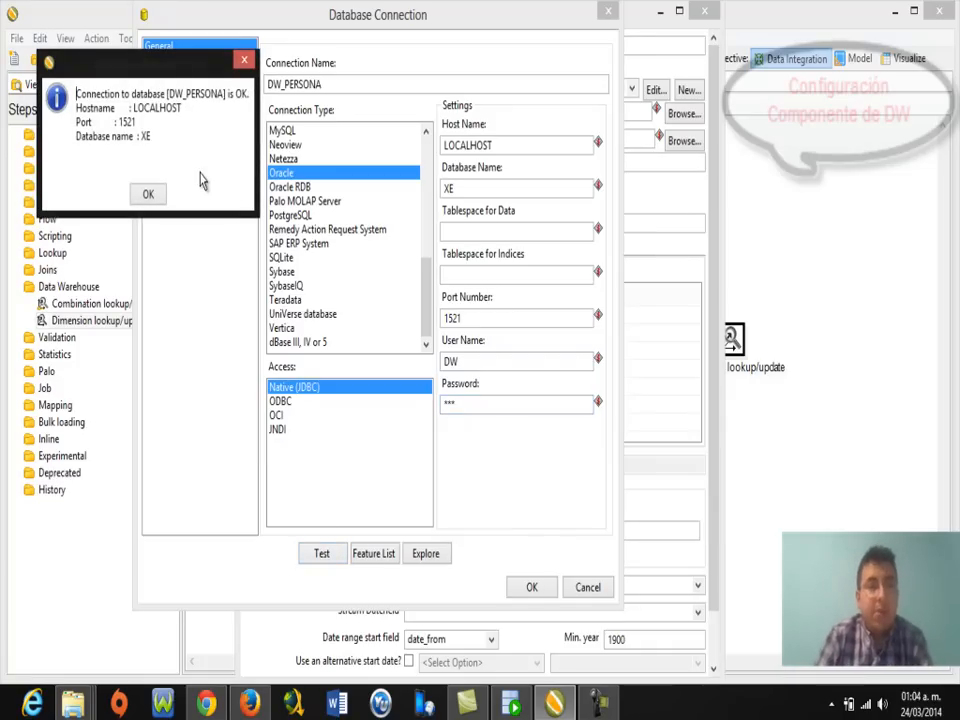
left_click(148, 195)
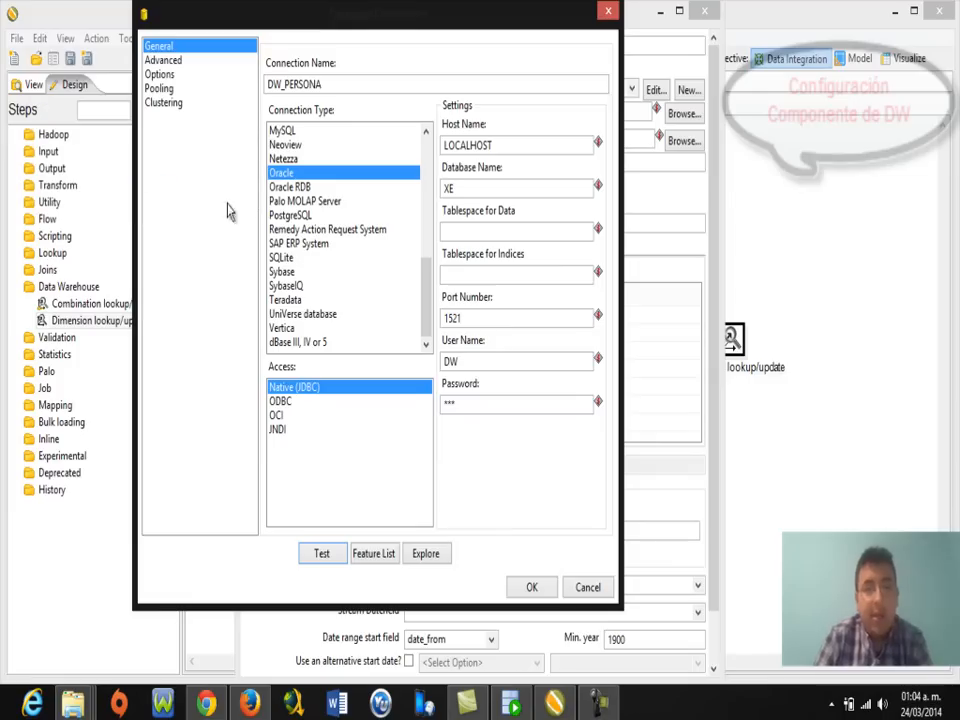
Save the DW_PERSONA connection and set the target table to DIM_PERSONA.
left_click(530, 587)
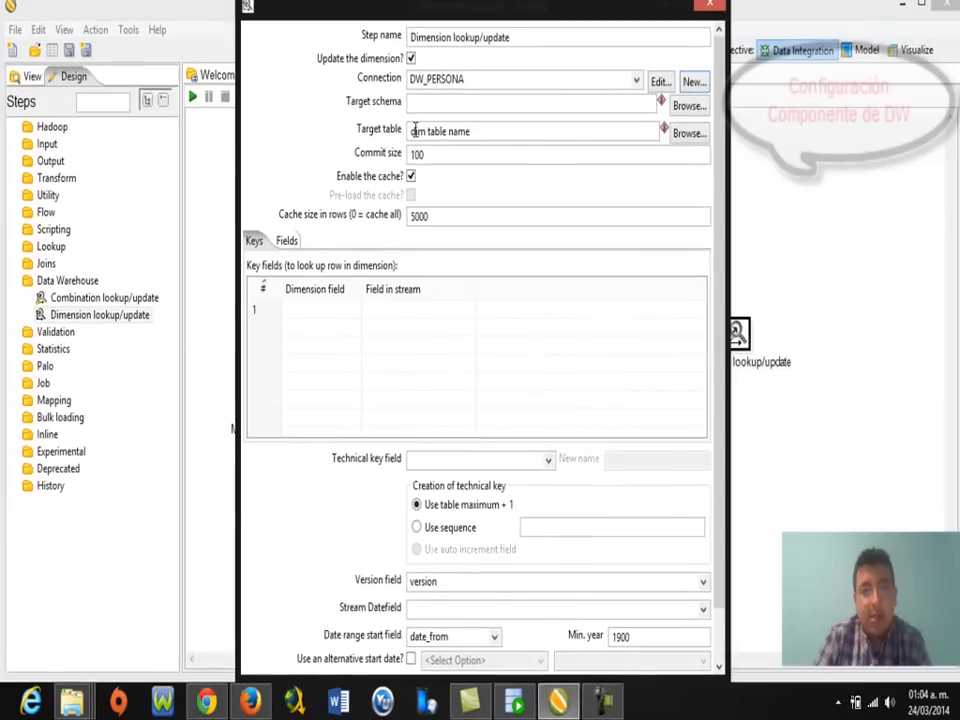
left_click_drag(530, 132, 389, 131)
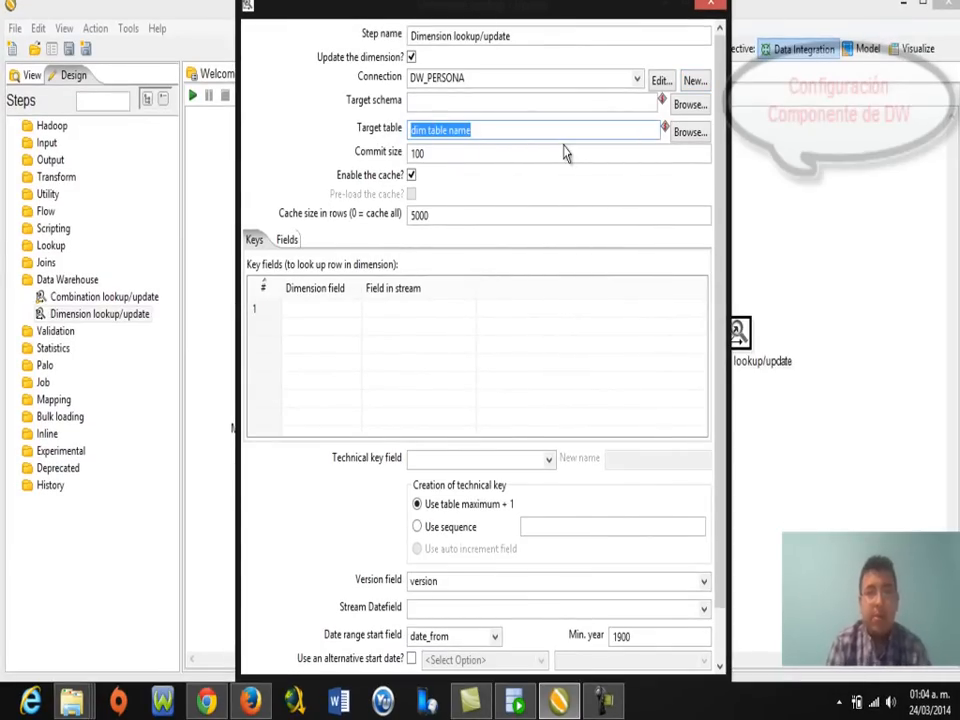
type("DIM_PERSONA")
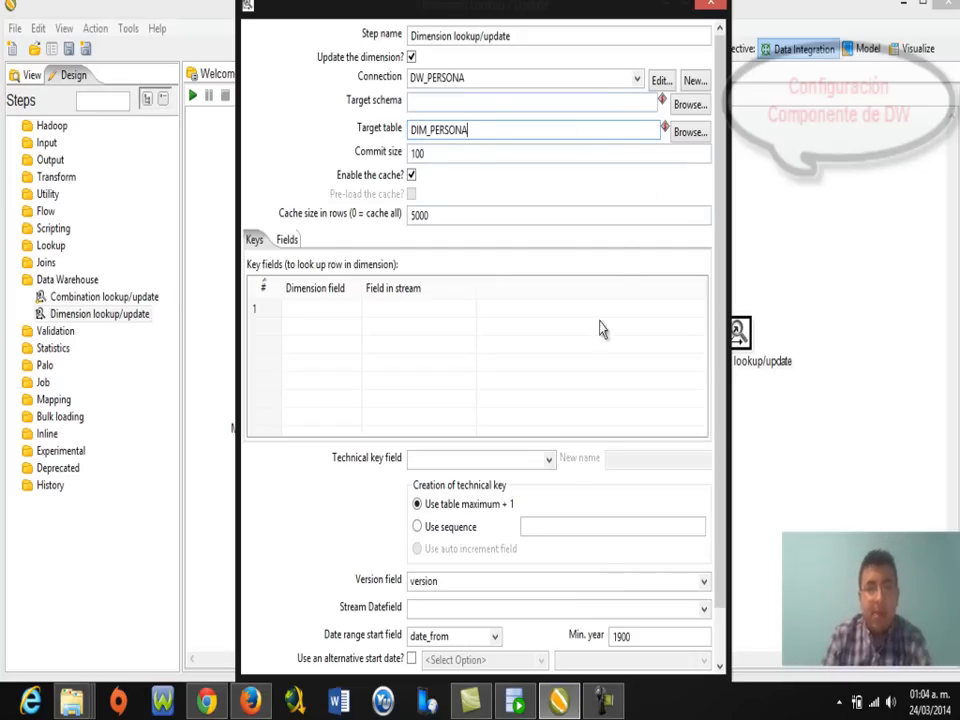
scroll(717, 263, "down", 3)
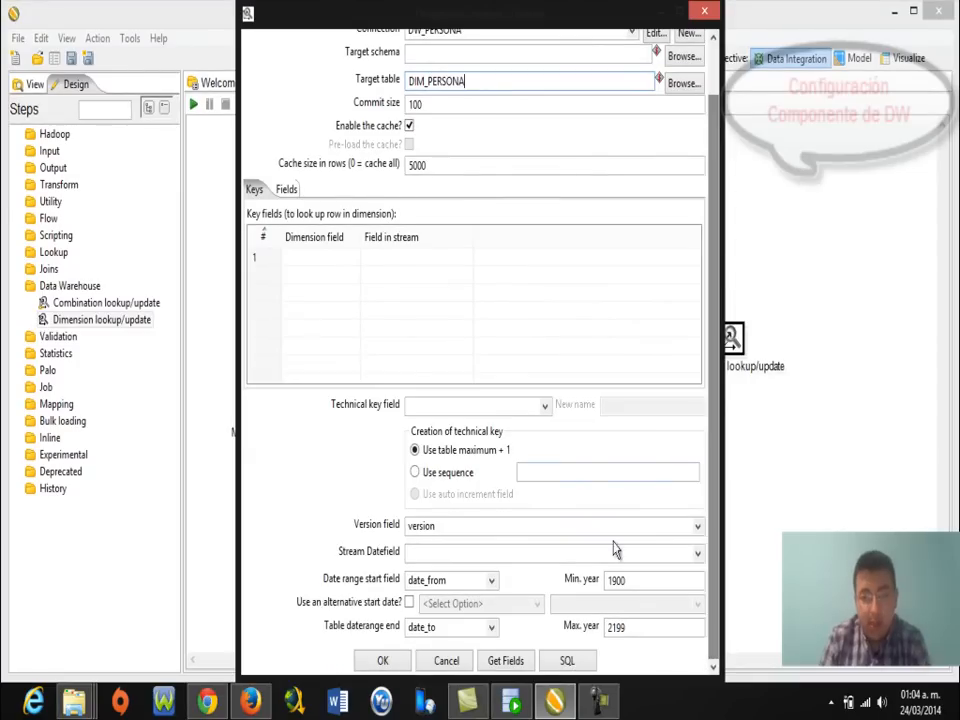
Get the key fields, keep only IDENTIFICACION, and set technical key DIM_SDK_PERSONA.
left_click(506, 666)
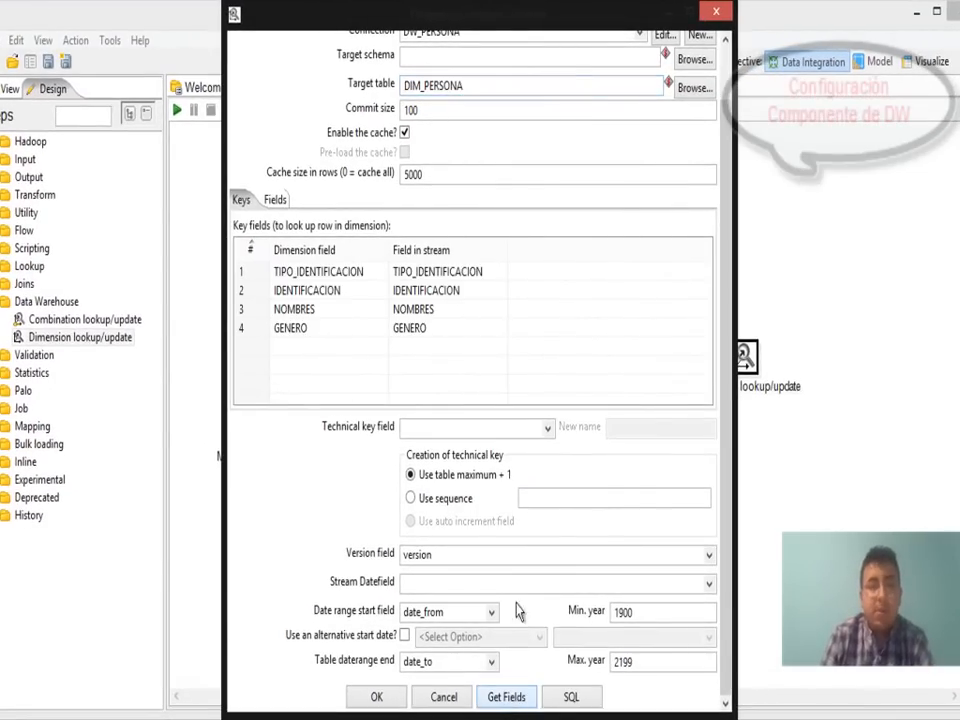
left_click(259, 283)
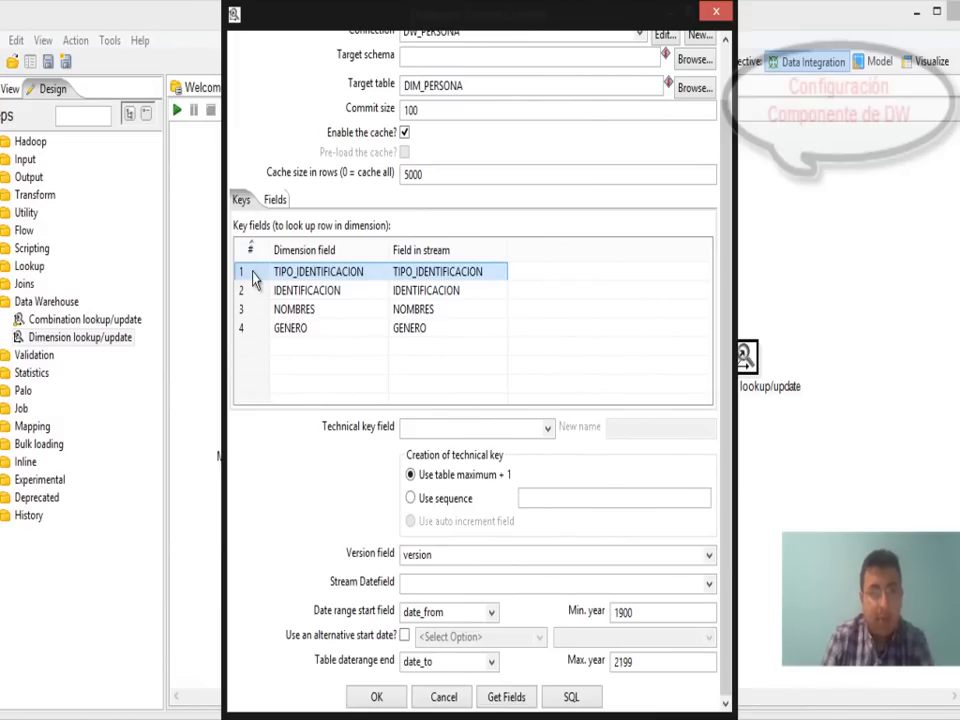
key("Delete")
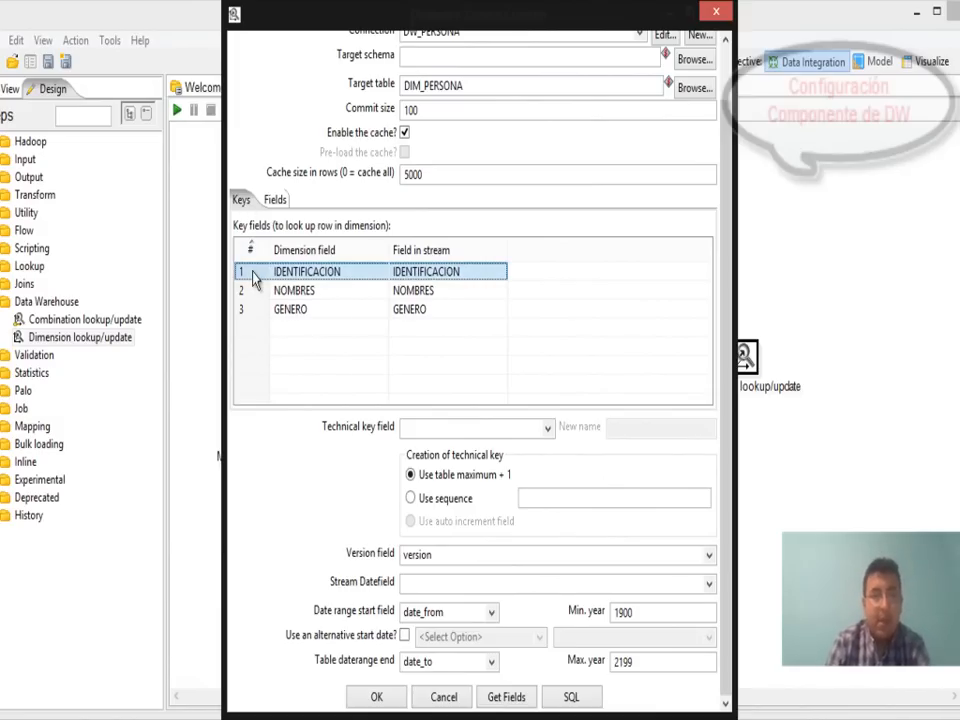
left_click(251, 293)
key("Delete")
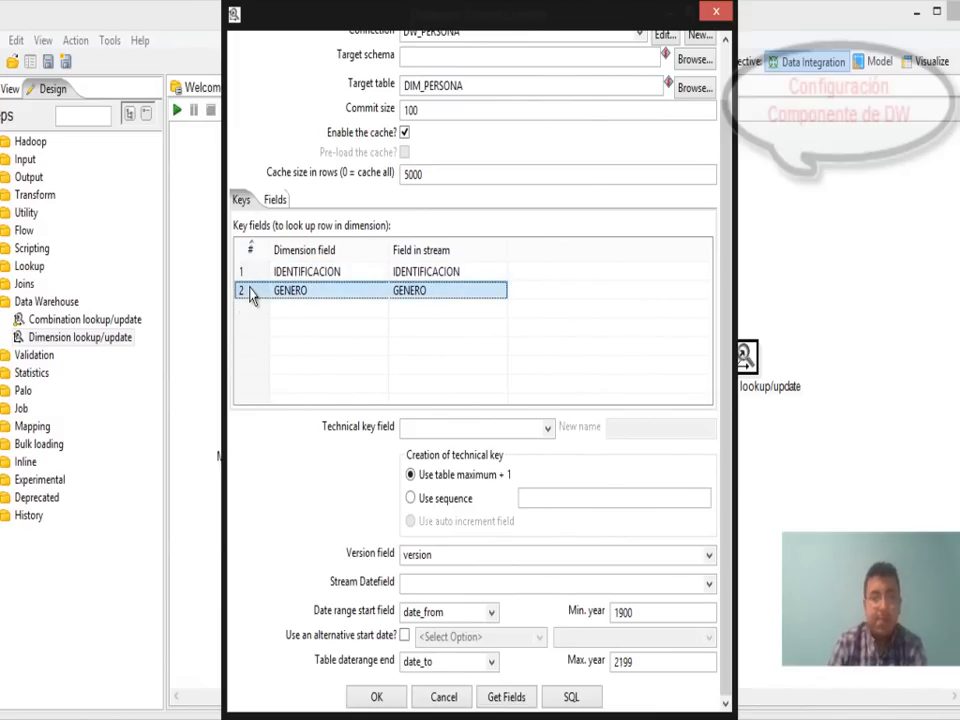
key("Delete")
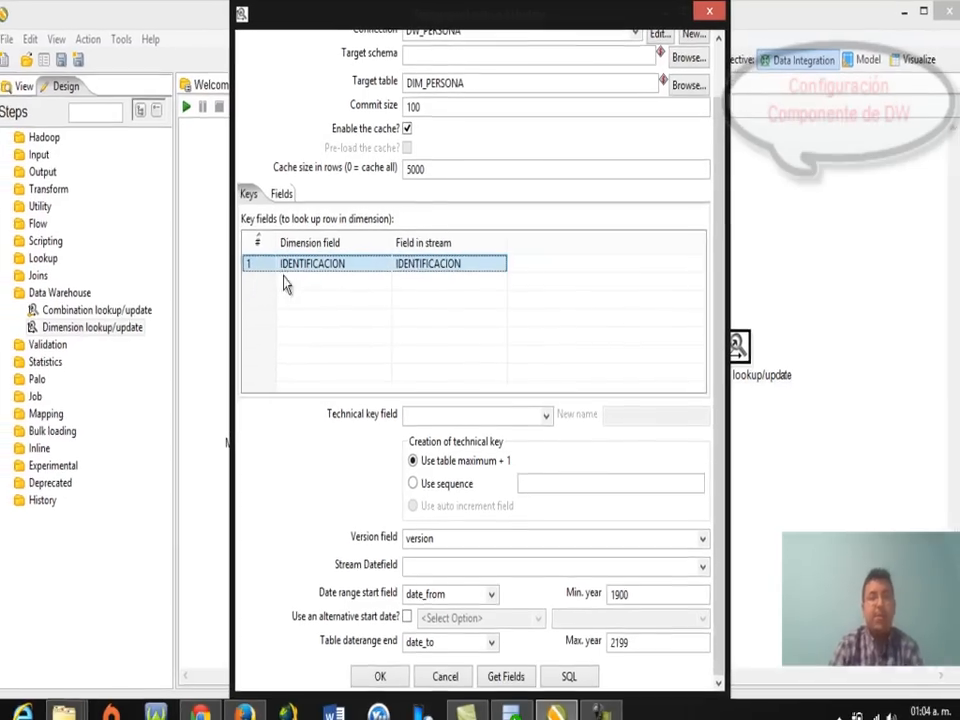
left_click(433, 405)
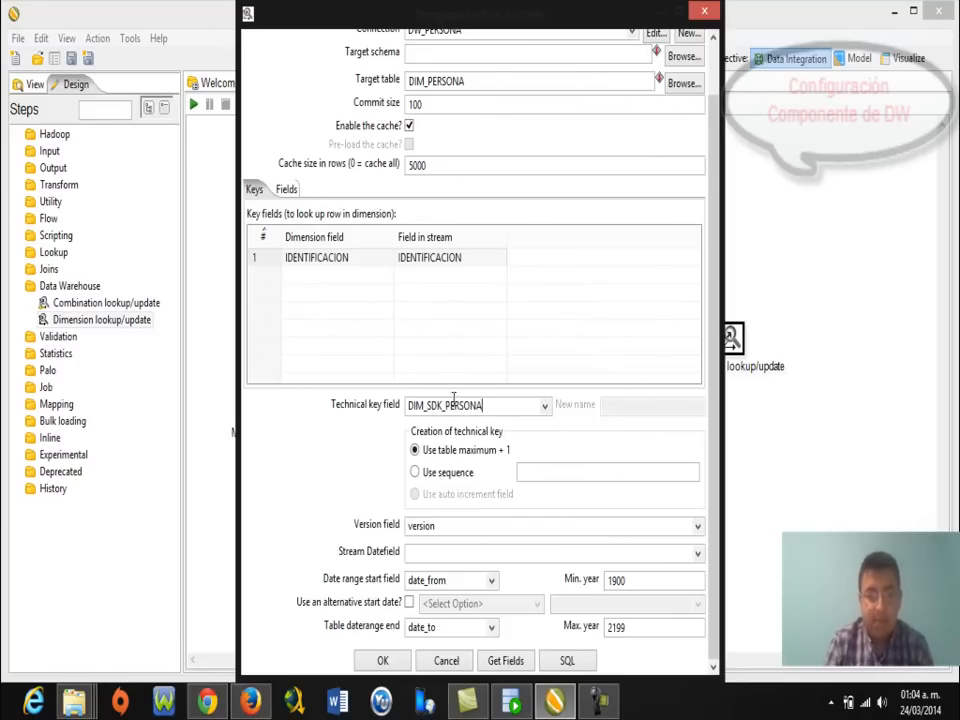
Fill the Fields tab with TIPO_IDENTIFICACION, NOMBRES and GENERO, each updated by Insert.
left_click(286, 190)
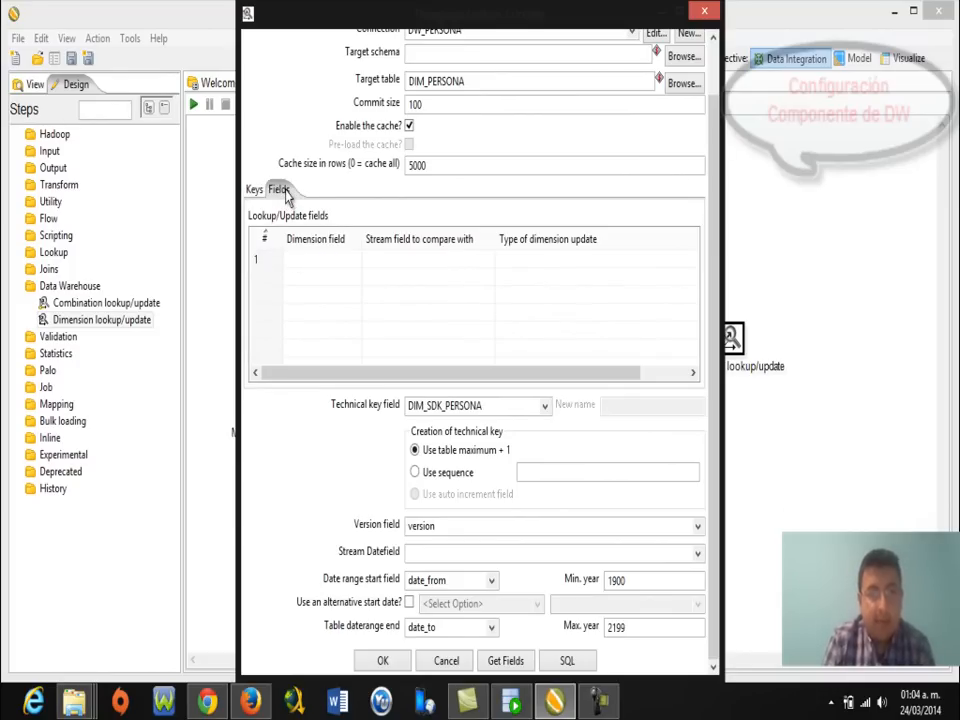
left_click(500, 662)
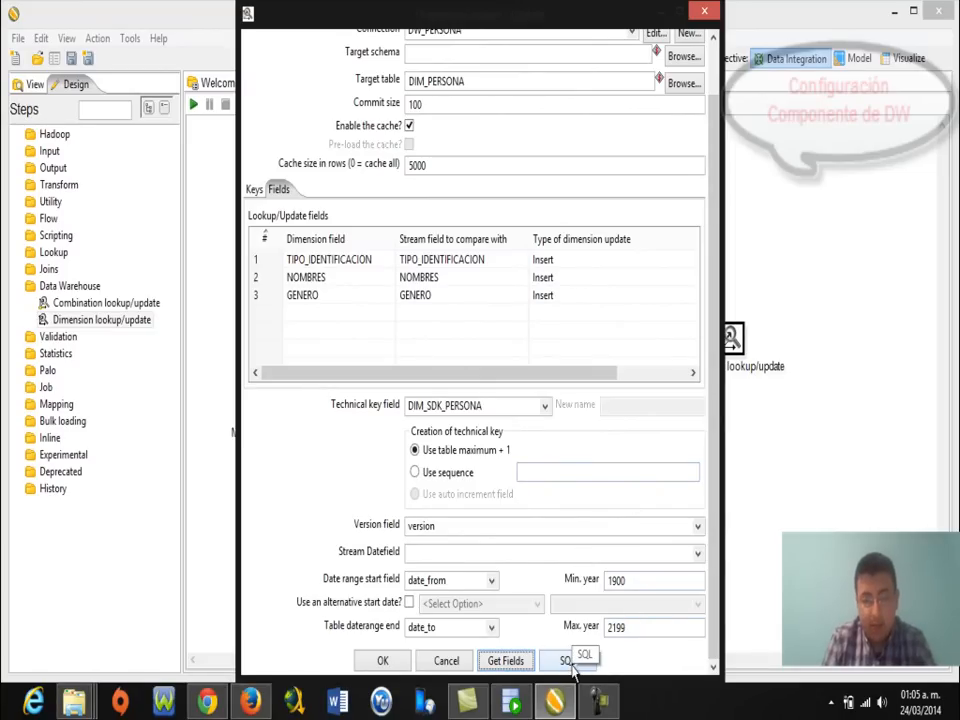
Generate and execute the DIM_PERSONA creation SQL, dismiss the bitmap-index error, and confirm the step.
left_click(568, 662)
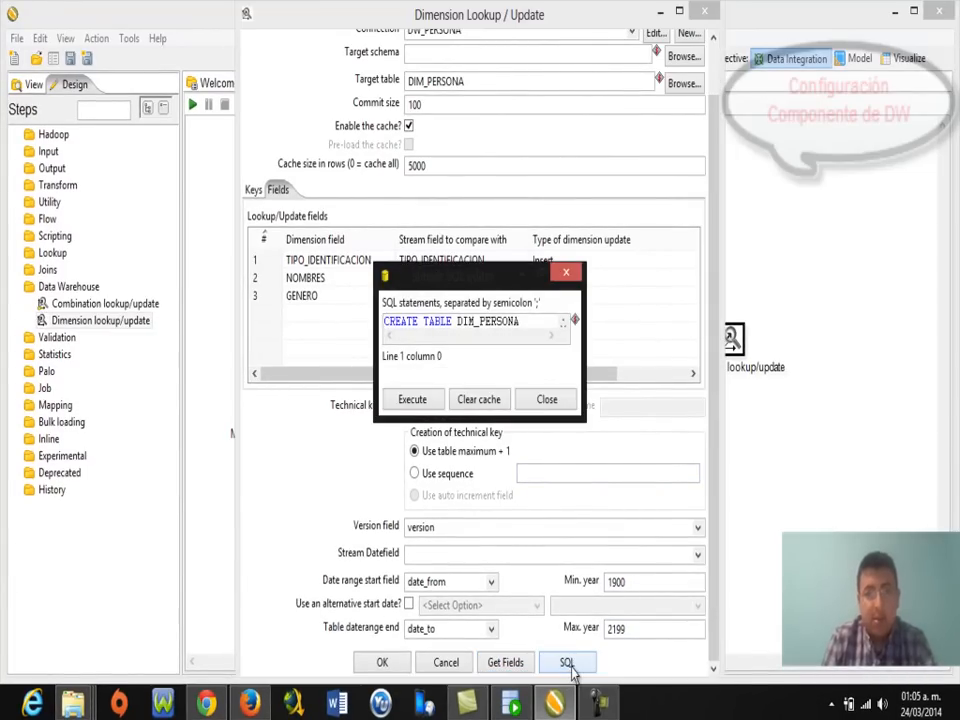
left_click(421, 401)
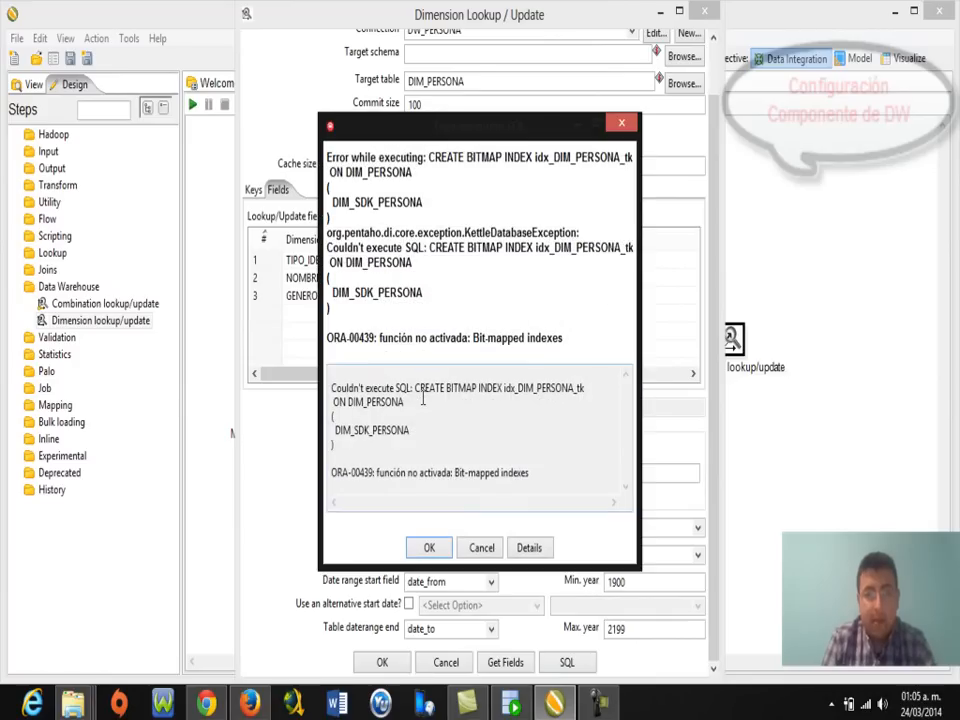
left_click(437, 550)
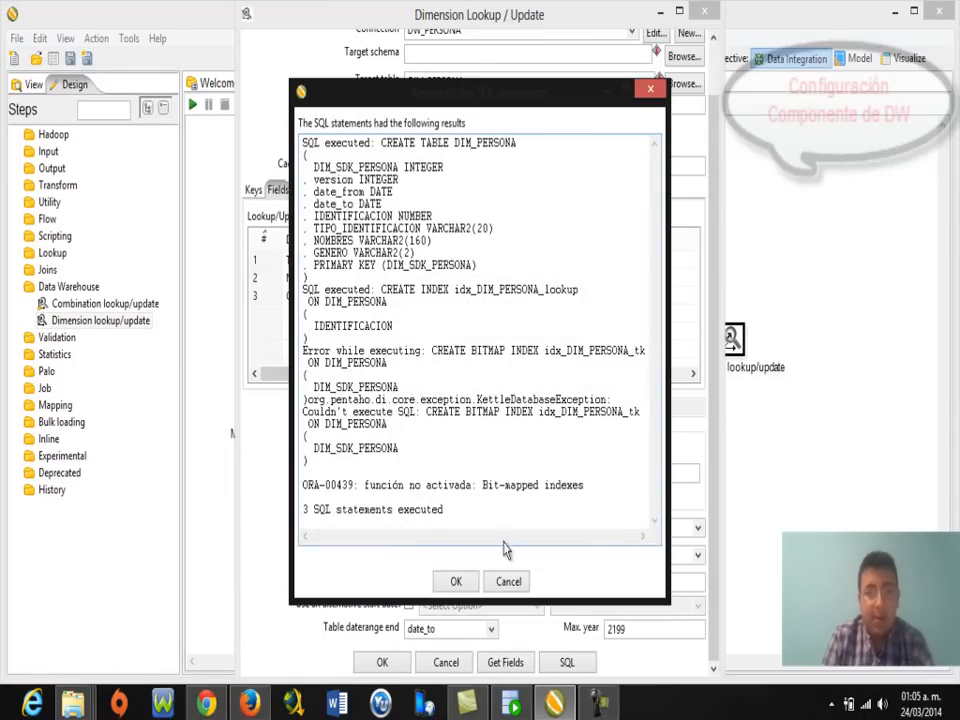
left_click(456, 581)
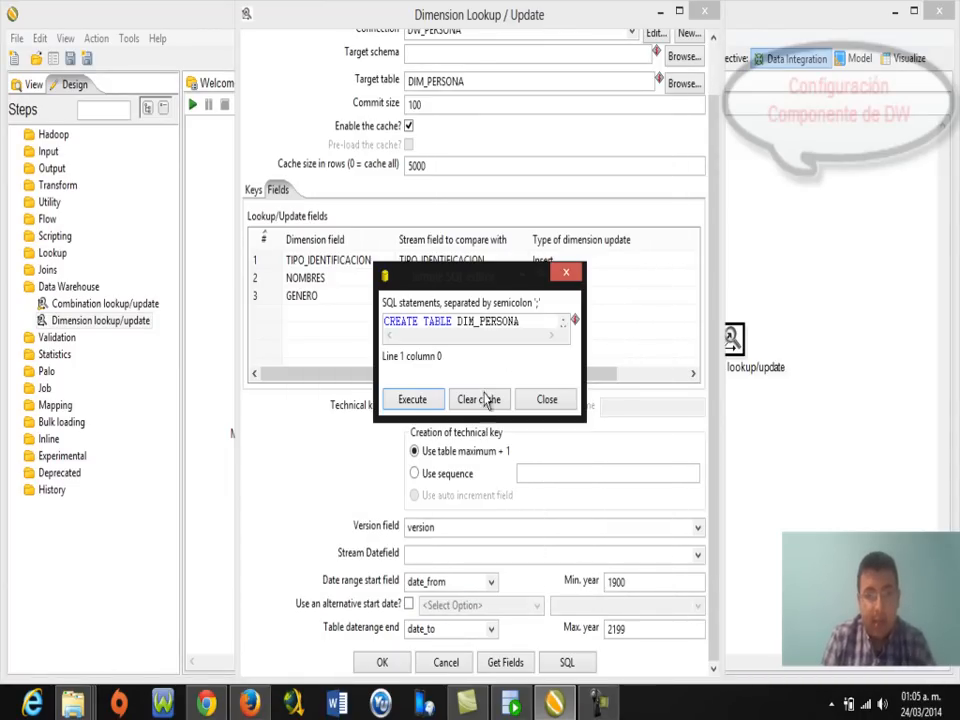
left_click(537, 401)
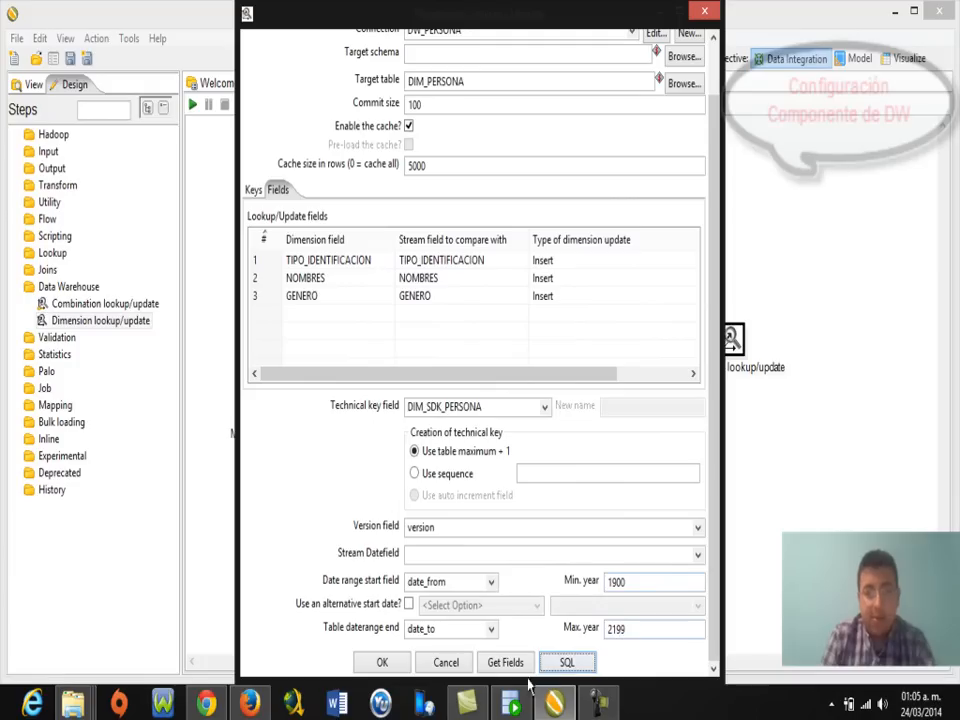
mouse_move(713, 491)
left_mouse_down()
mouse_move(726, 362)
mouse_move(717, 505)
left_mouse_up()
left_click(398, 664)
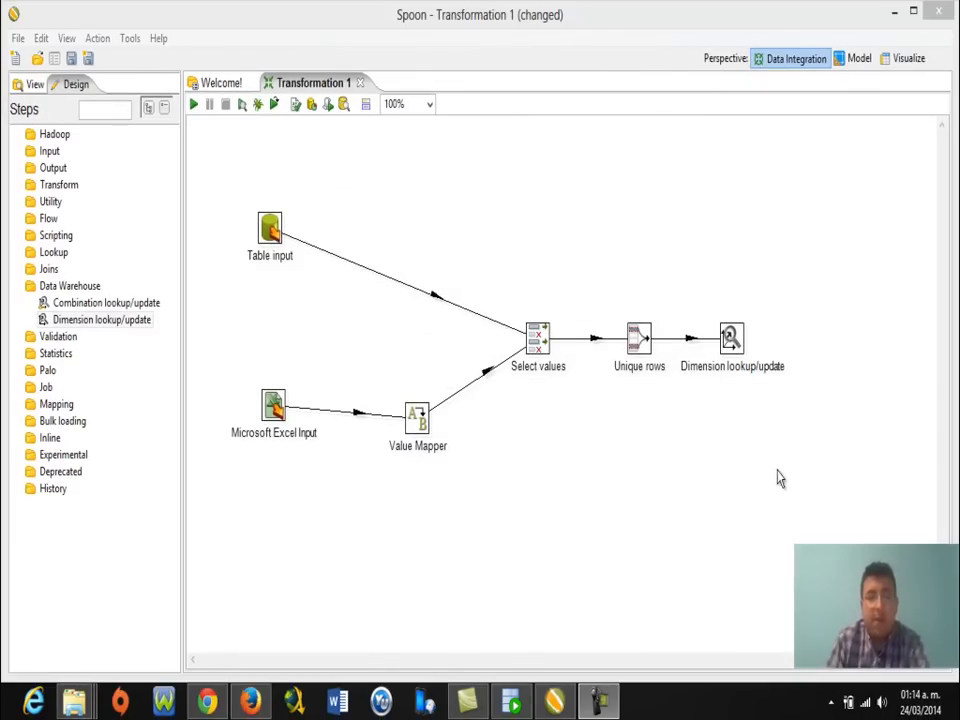
In SQL Developer, open BD_DW's DIM_PERSONA table and check its eight columns and empty data.
left_click(515, 705)
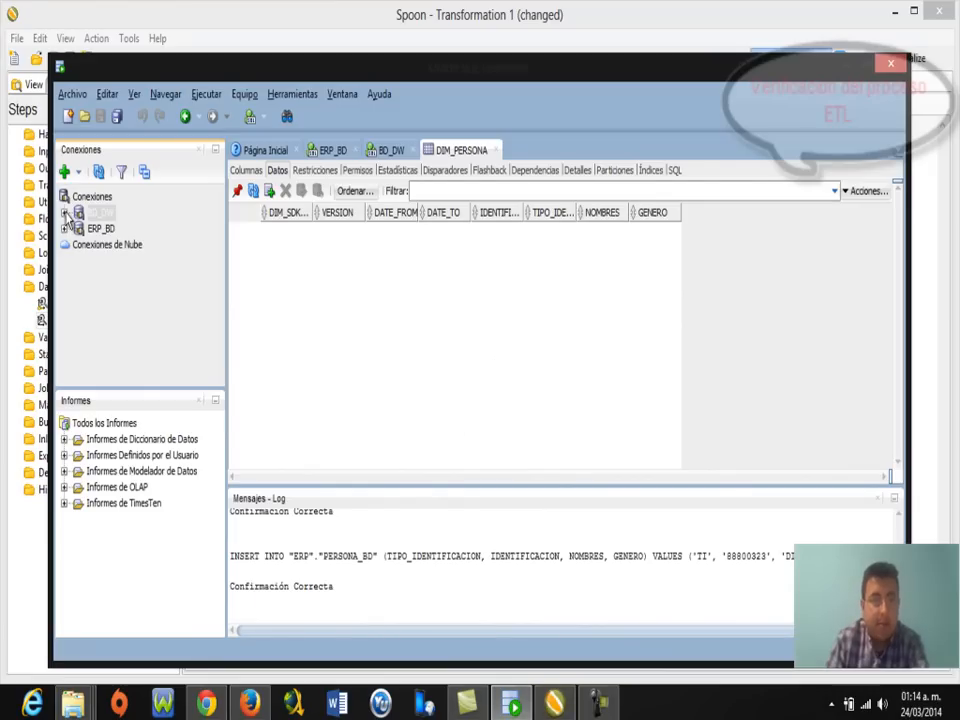
left_click(66, 212)
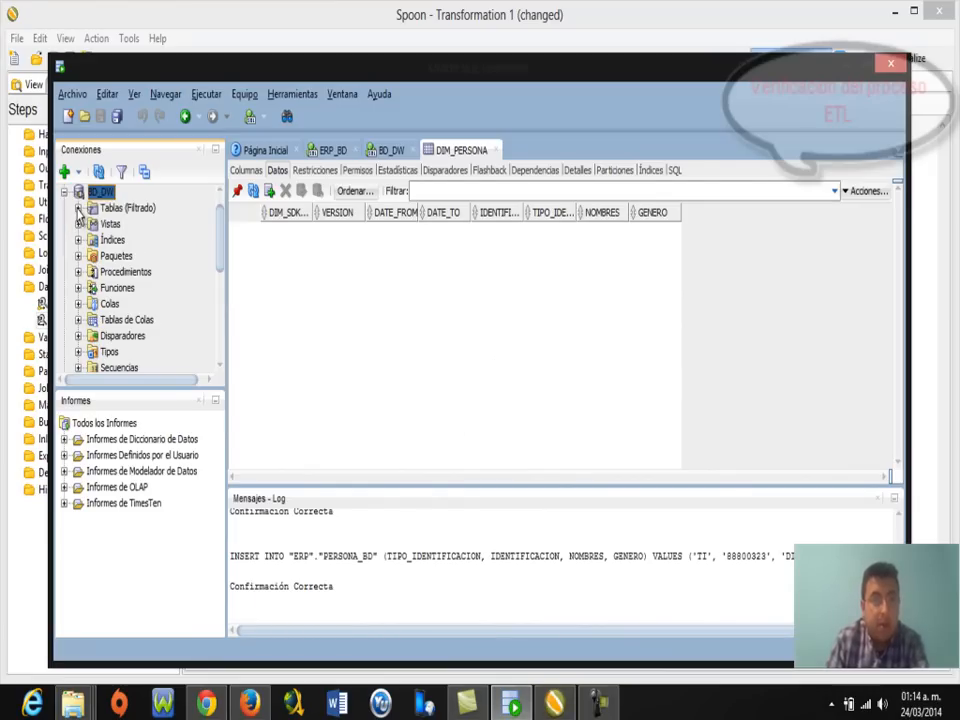
left_click(78, 209)
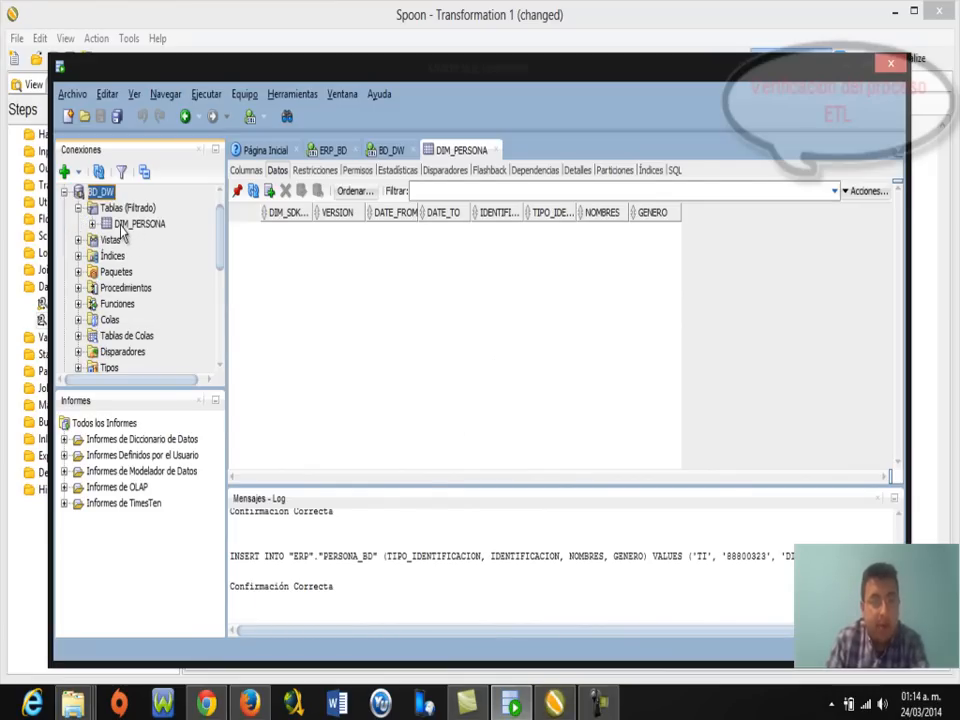
double_click(125, 225)
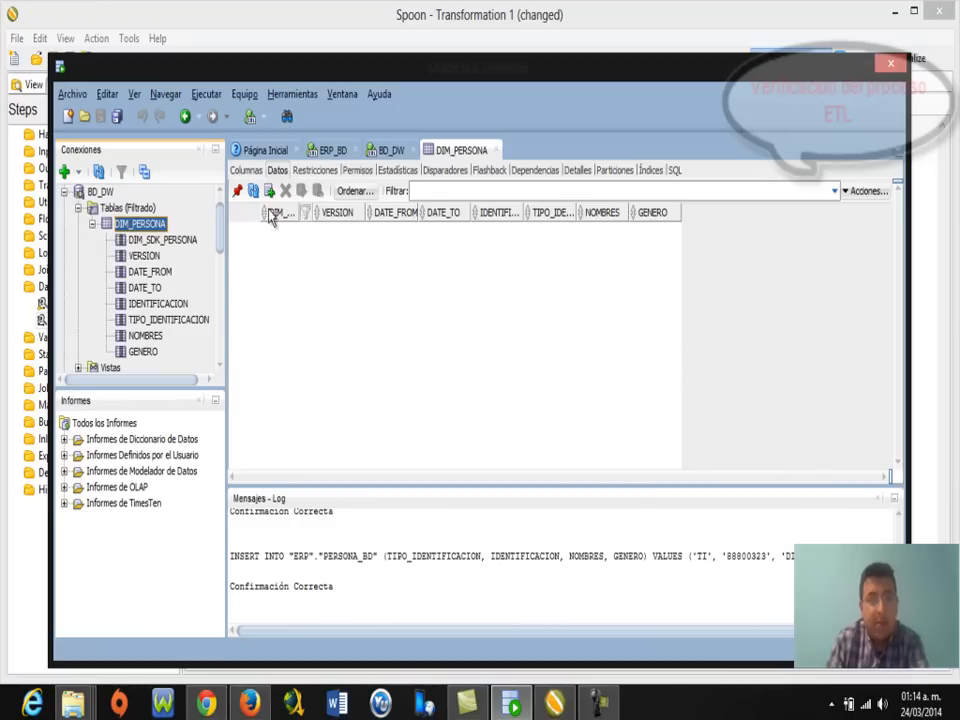
left_click(278, 172)
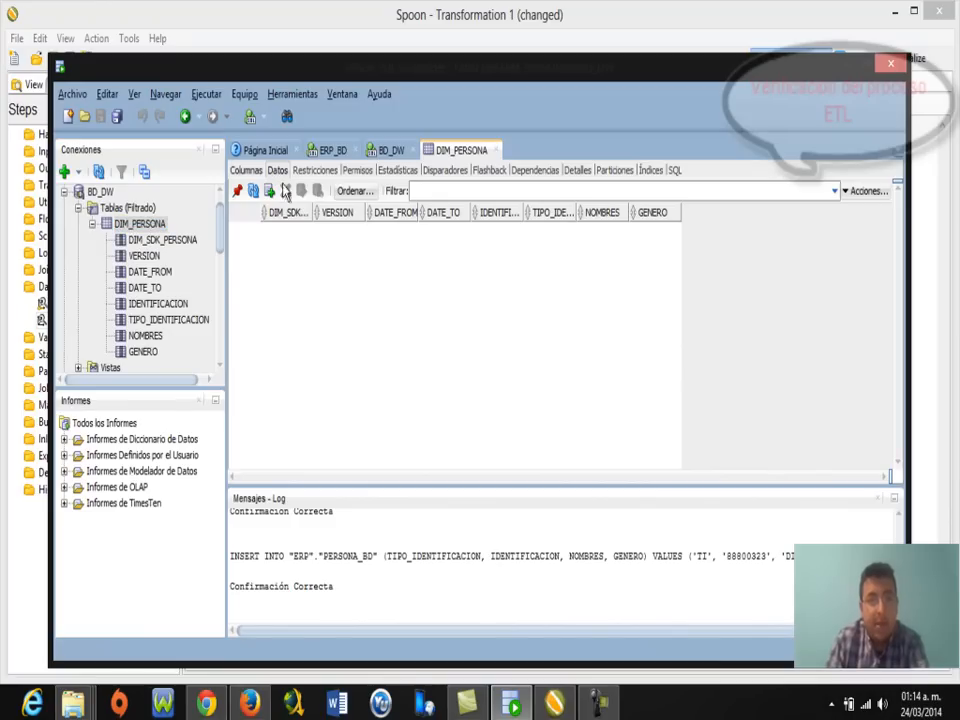
left_click(246, 172)
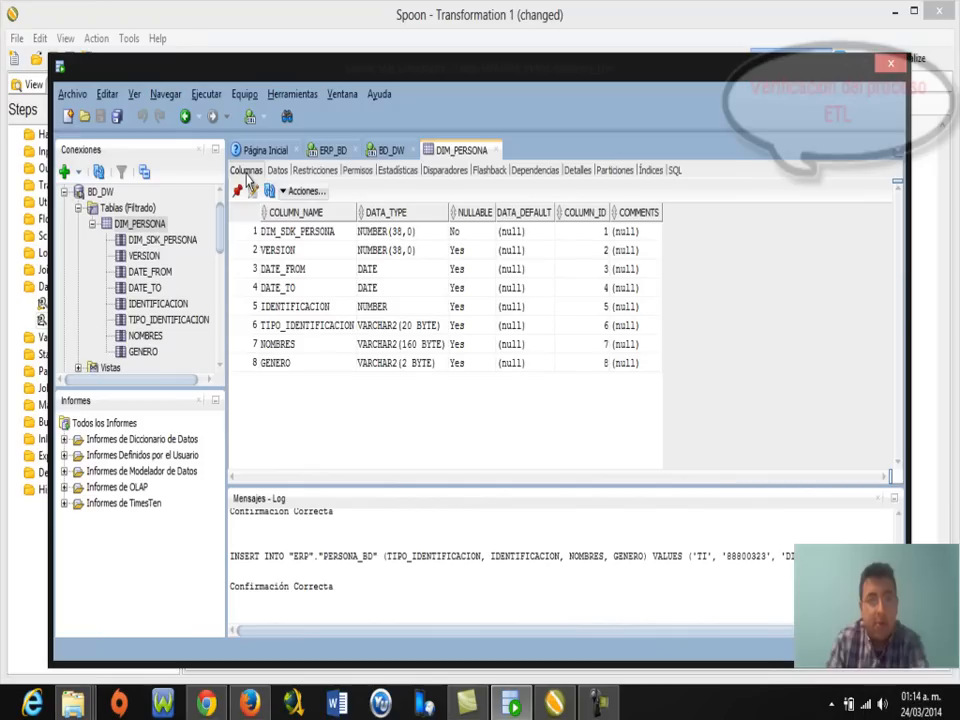
left_click(277, 171)
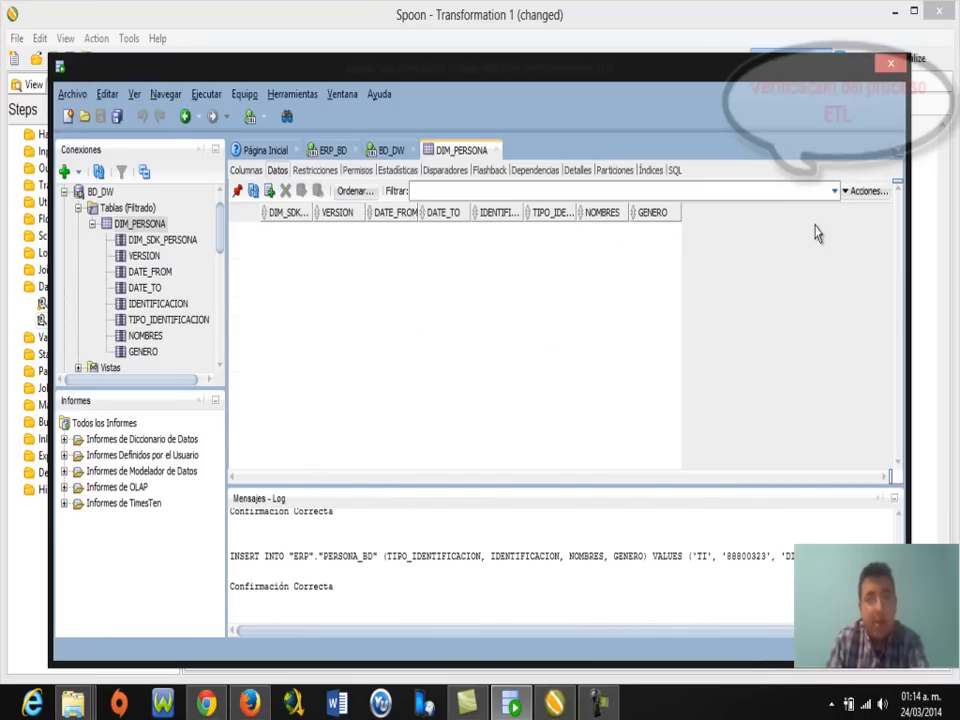
left_click(843, 68)
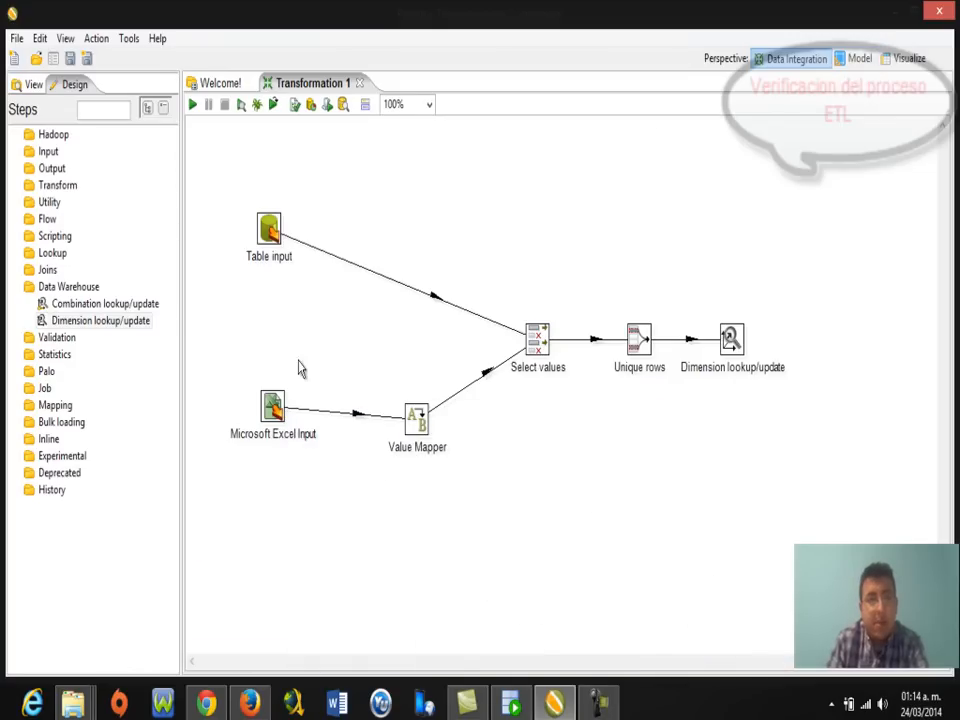
Launch the transformation locally, saving it first under the name EJEMPLO ETL.
left_click(193, 108)
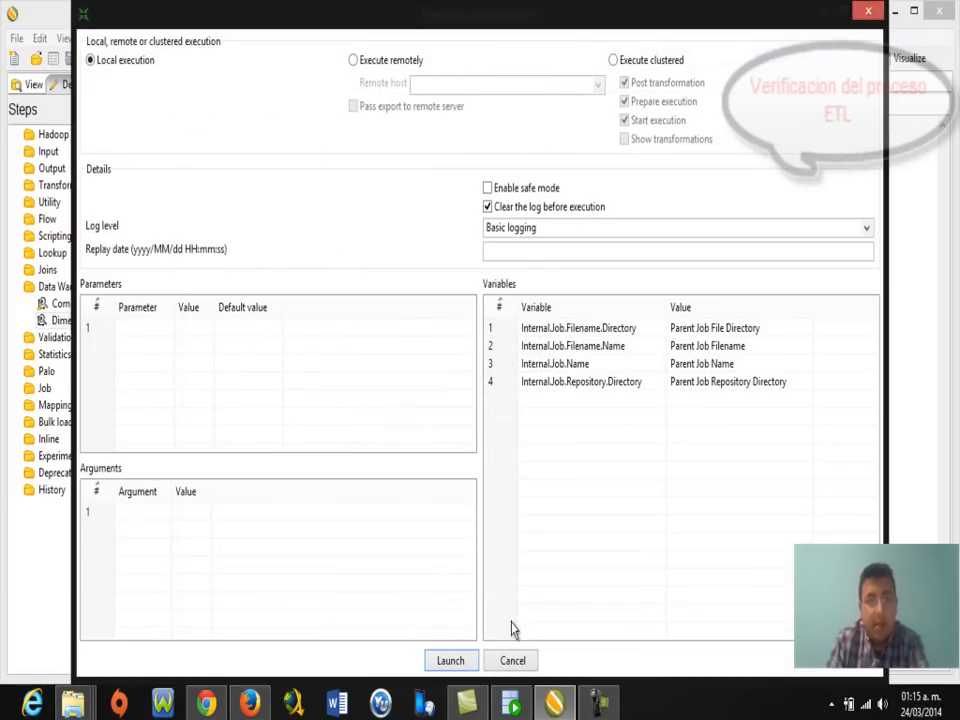
left_click(450, 664)
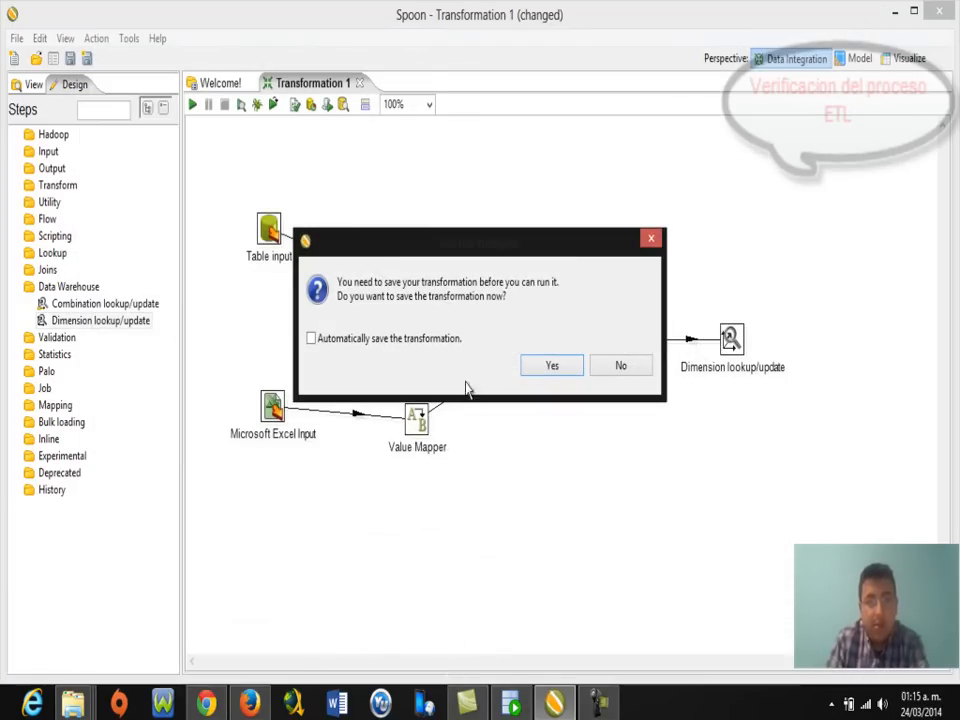
left_click(551, 367)
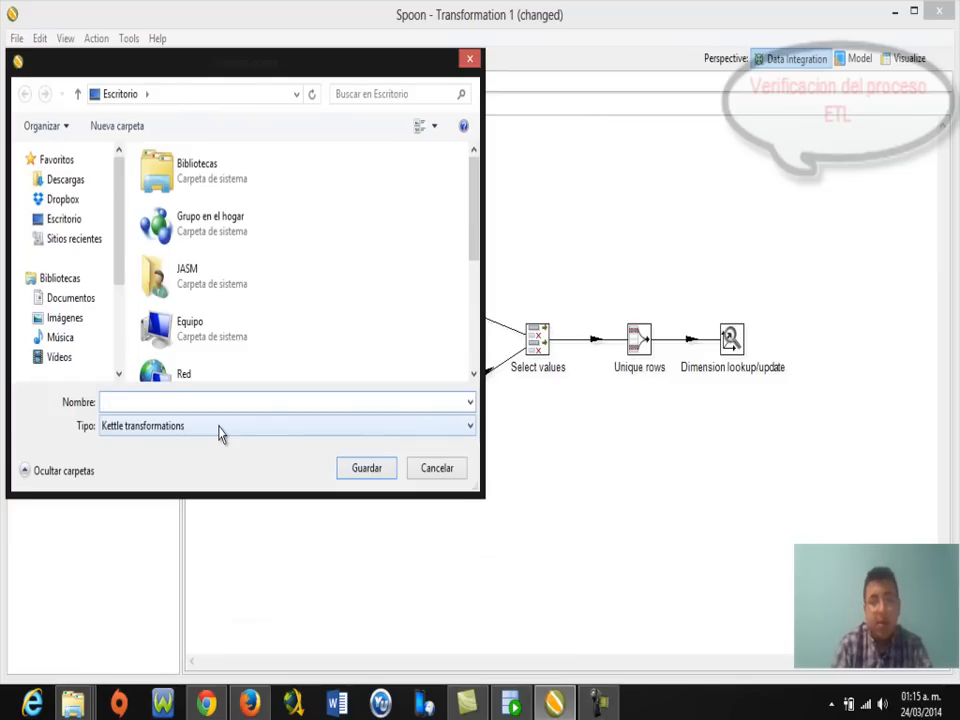
type("EJEMPLO ETL")
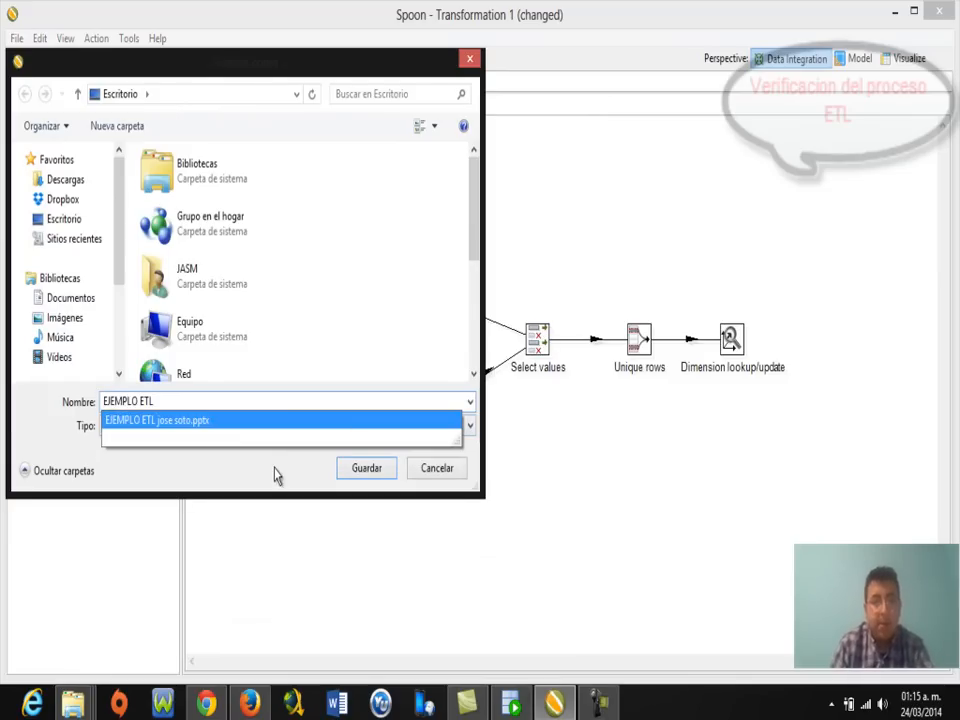
left_click(363, 478)
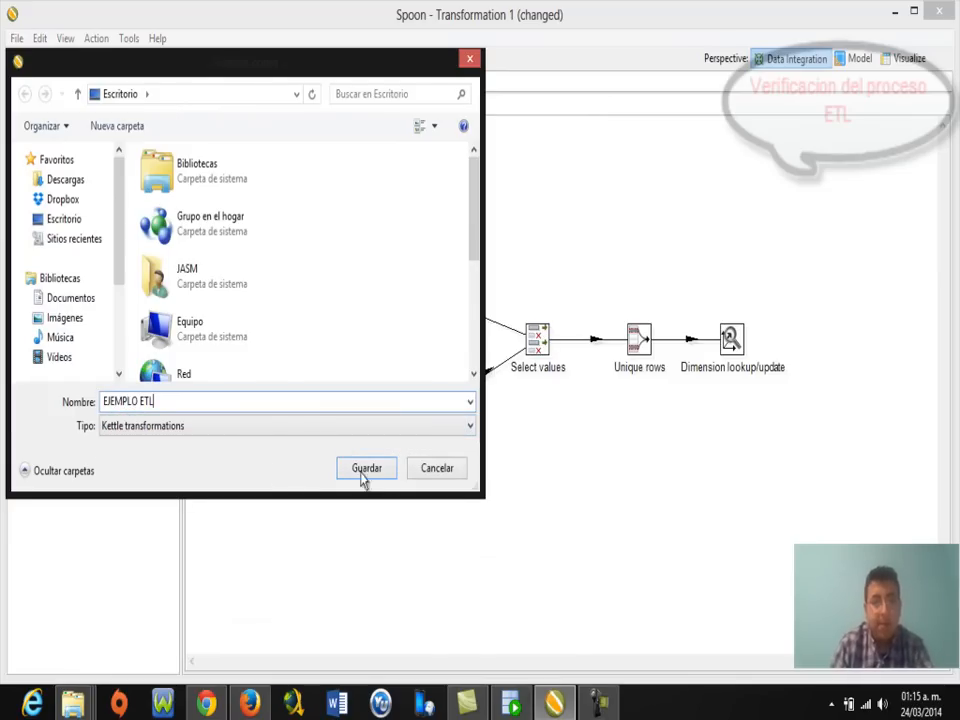
left_click(388, 477)
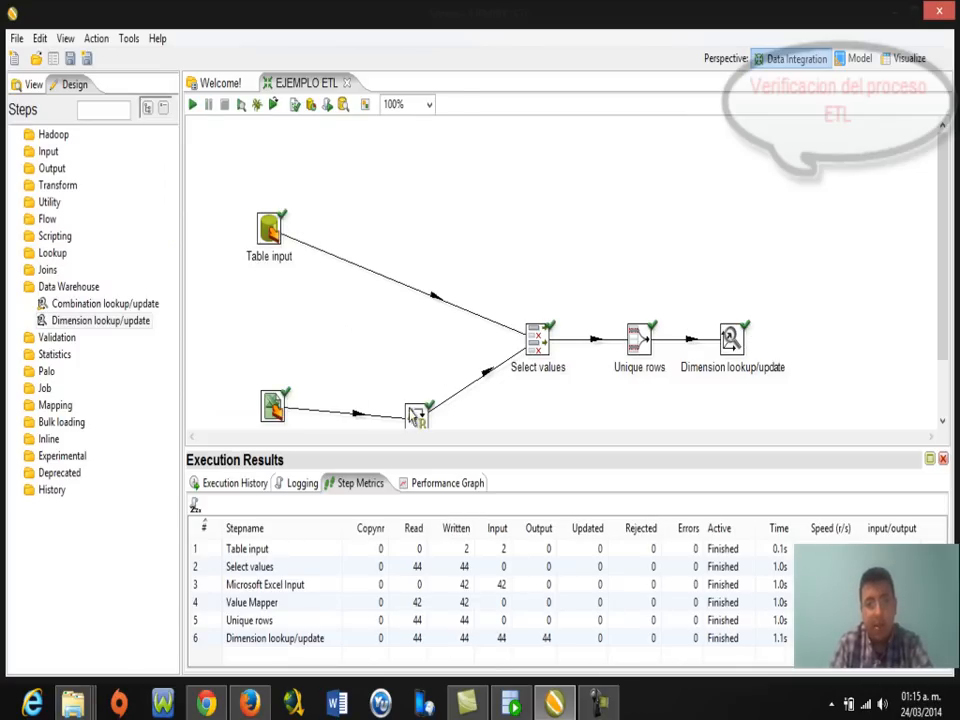
Move Value Mapper and Microsoft Excel Input up on the canvas, then switch to SQL Developer.
left_click_drag(417, 418, 419, 391)
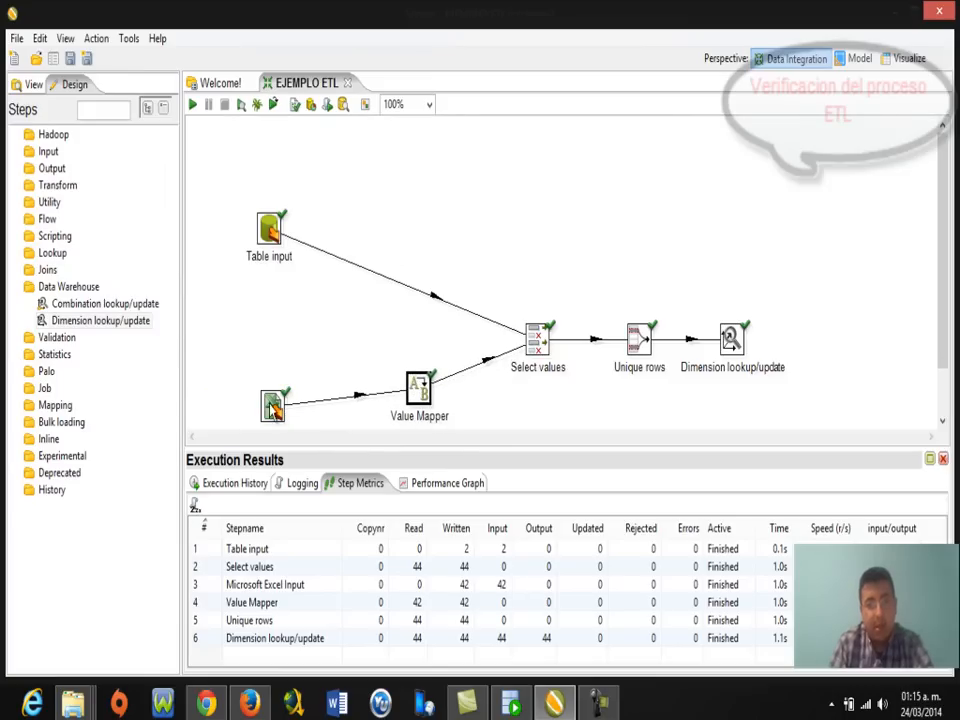
left_click_drag(273, 408, 273, 387)
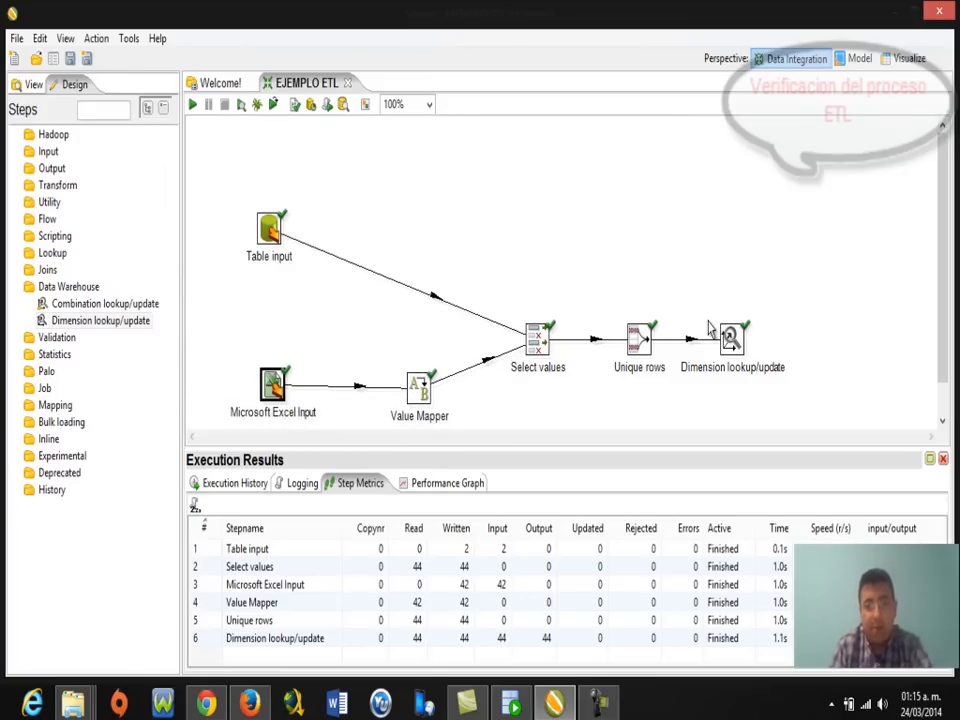
left_click(510, 703)
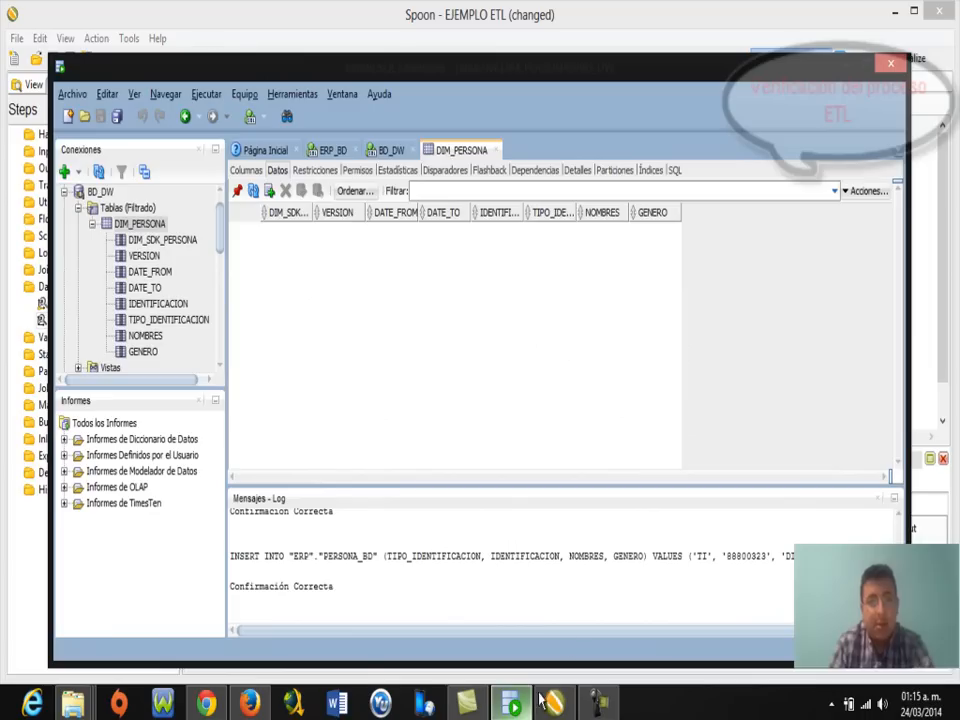
Refresh the DIM_PERSONA data and scroll through the loaded person rows, checking identification types.
left_click(255, 192)
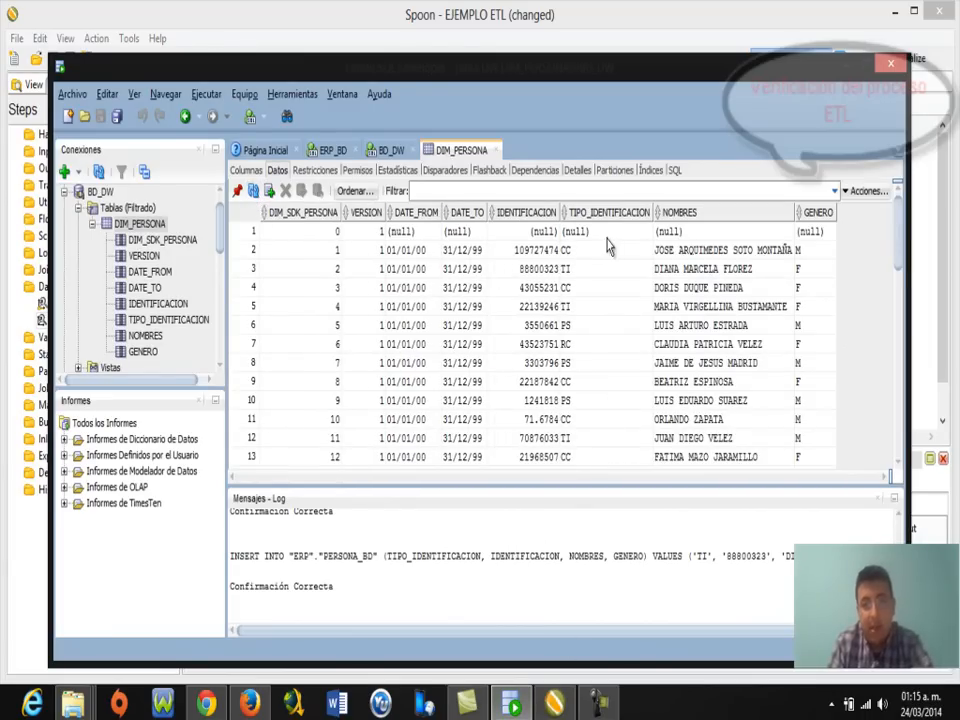
left_click(621, 268)
scroll(643, 290, "down", 6)
scroll(643, 290, "down", 5)
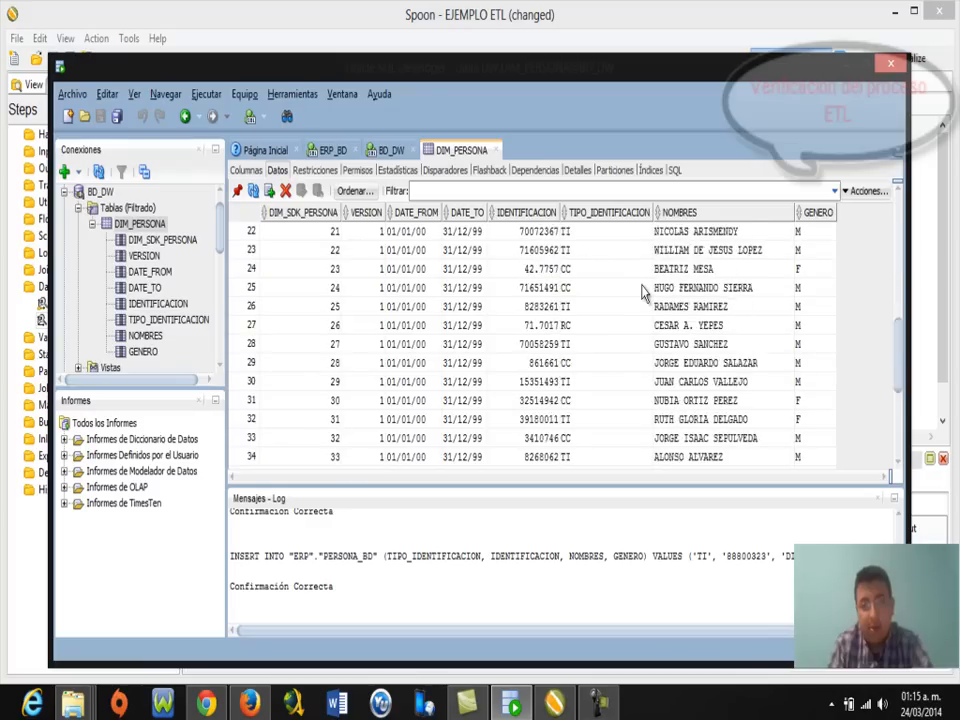
scroll(632, 333, "up", 11)
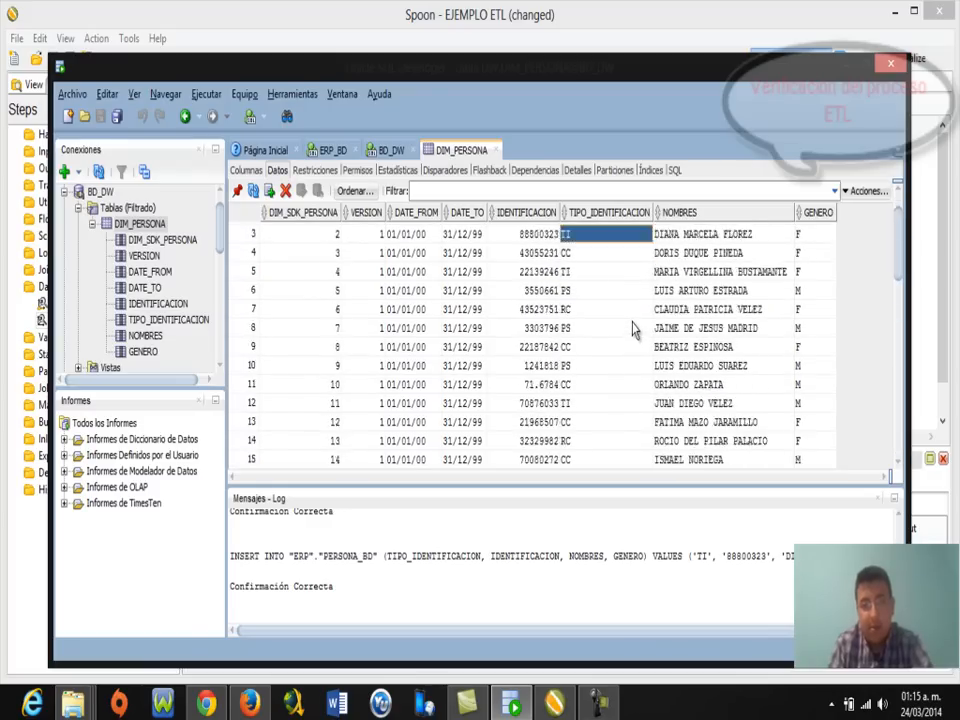
Open the ESTUDIANTES_SISTEMA_DE_INFORMACION_ACADEMICO workbook from the desktop and move SQL Developer beside it.
left_click(957, 714)
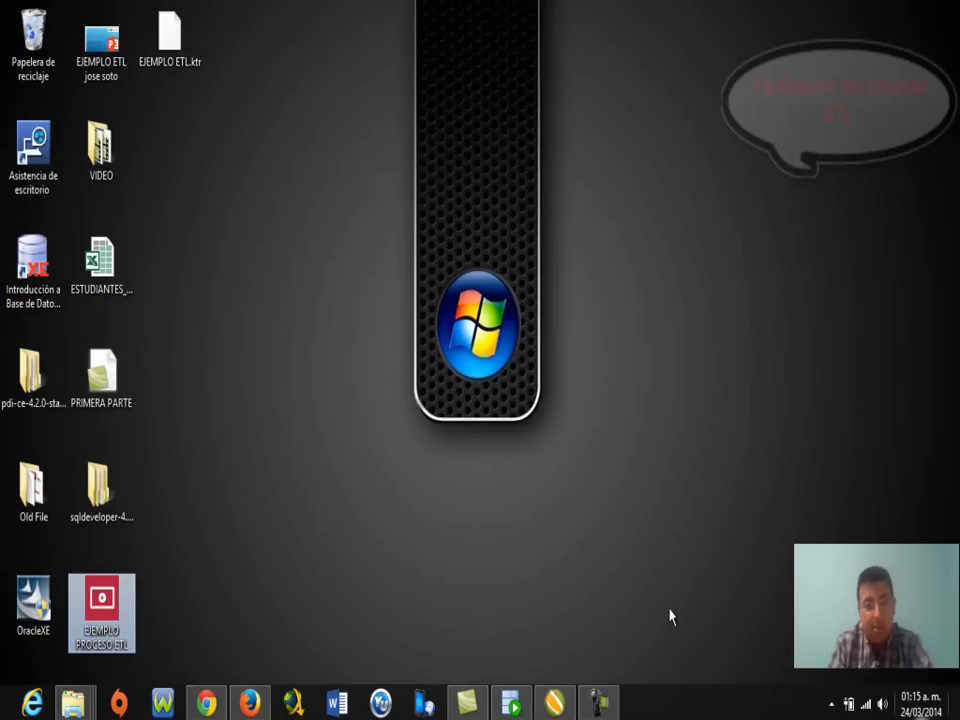
left_click(116, 284)
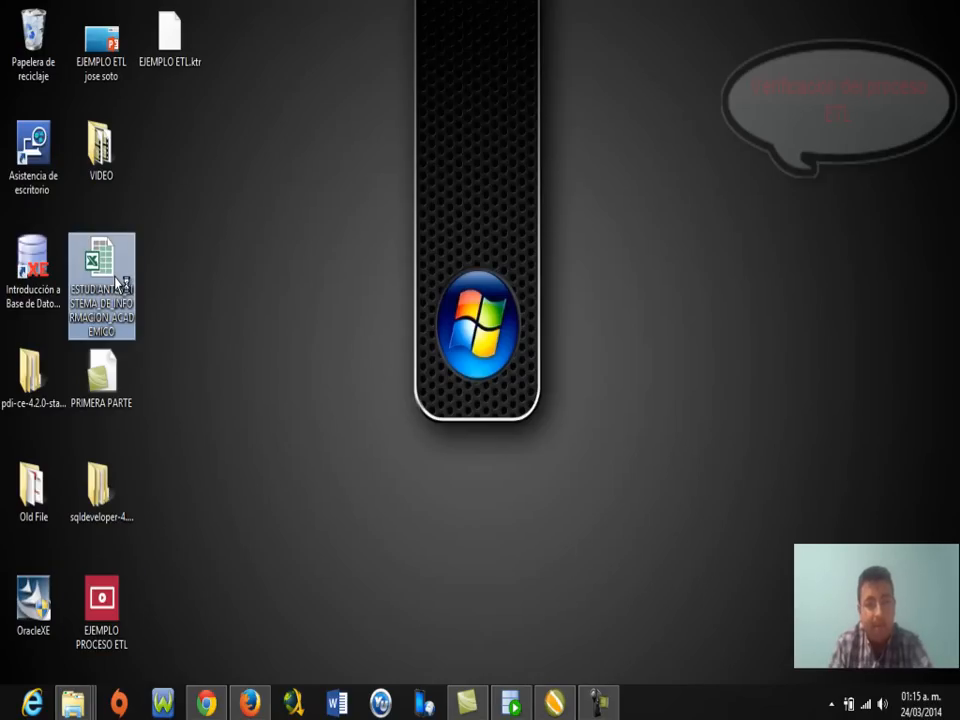
double_click(118, 284)
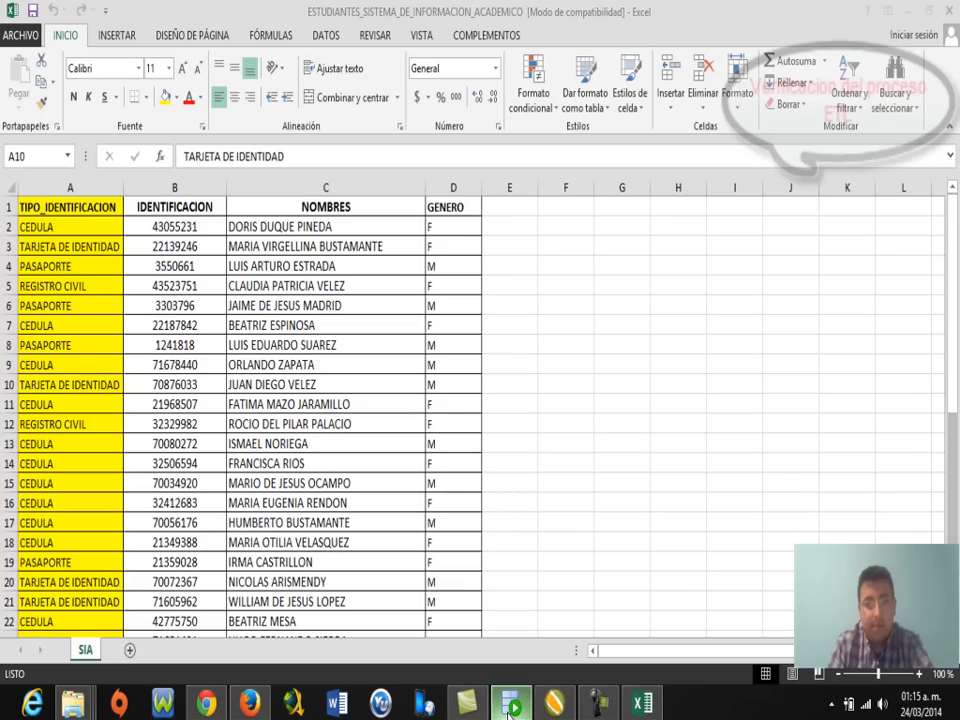
left_click(510, 703)
left_click_drag(517, 66, 697, 86)
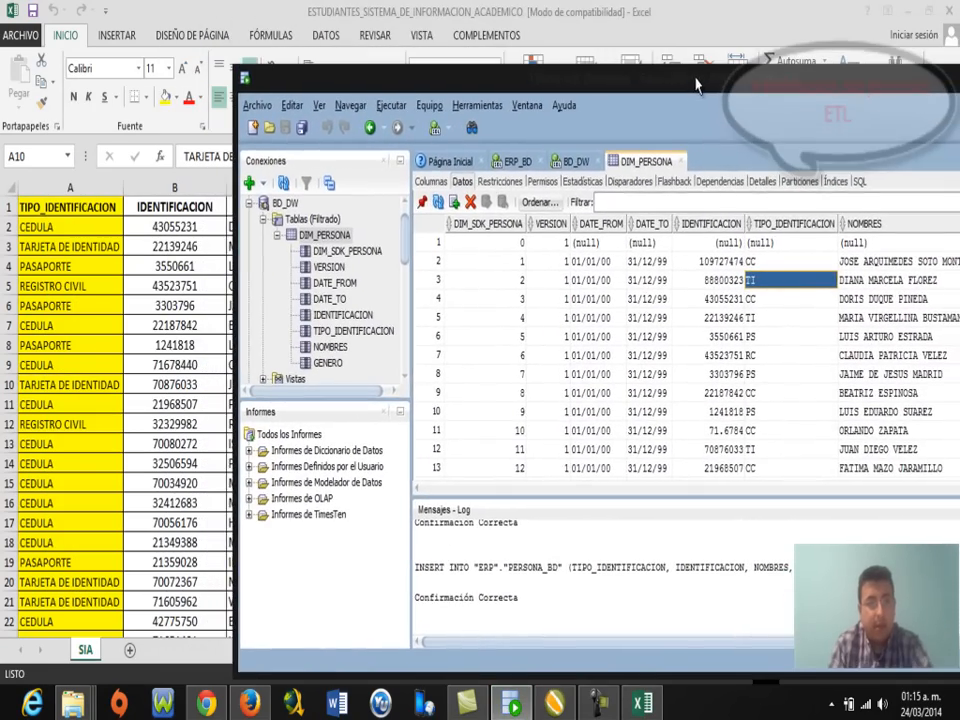
Compare the sheet's identification number and type in B10 and A10 with DIM_PERSONA's names and TI codes.
left_click(178, 370)
left_click(178, 385)
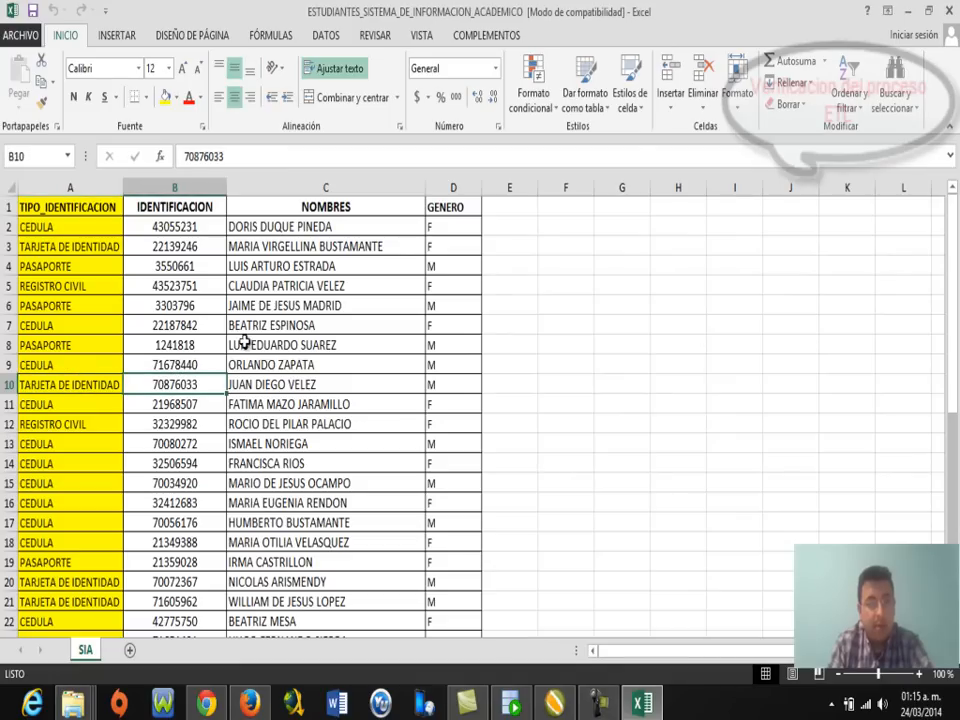
left_click(78, 386)
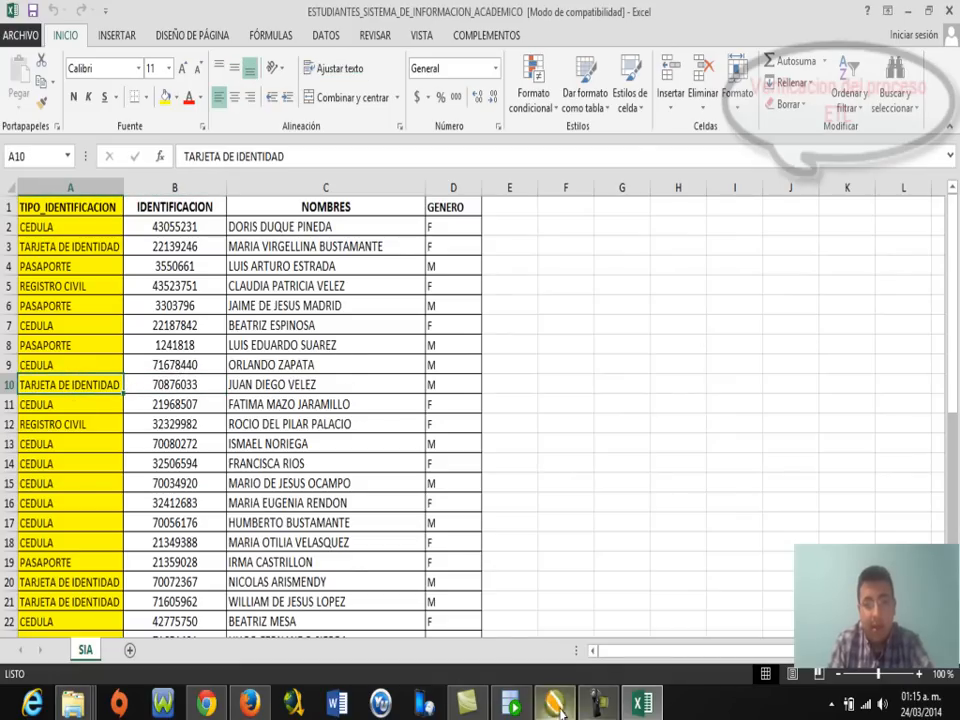
left_click(500, 708)
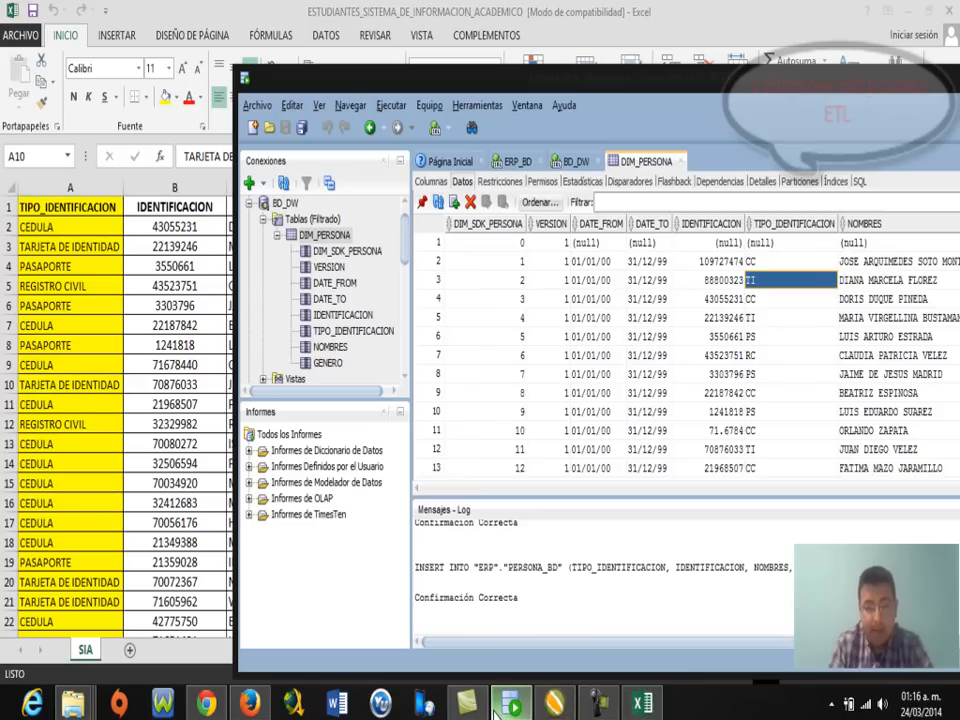
left_click(855, 414)
left_click(871, 434)
left_click(873, 452)
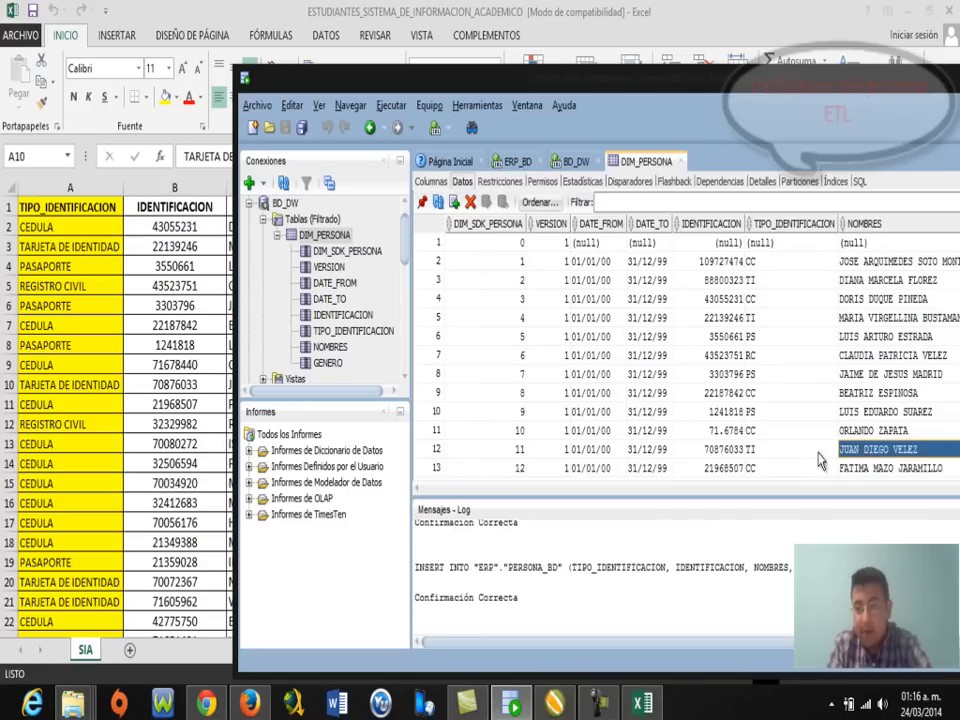
left_click(754, 453)
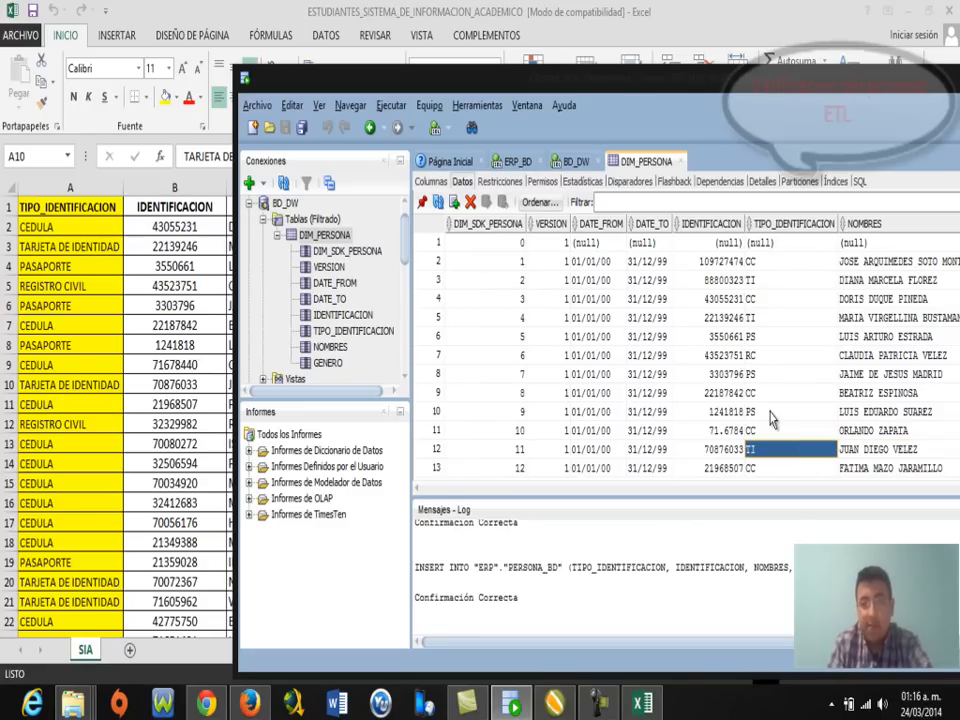